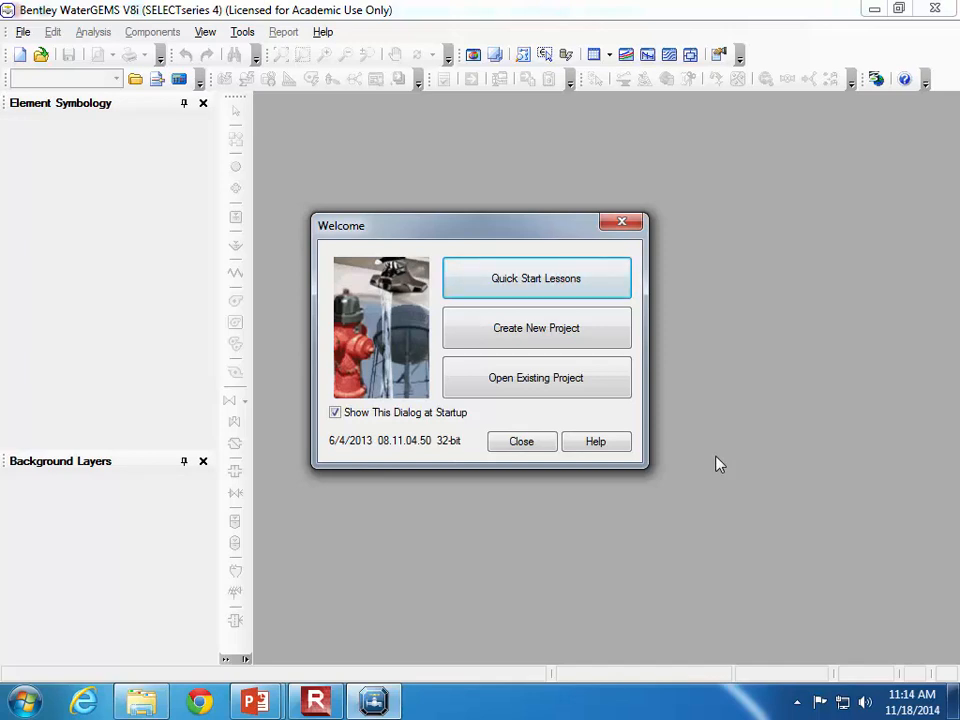
left_click(912, 701)
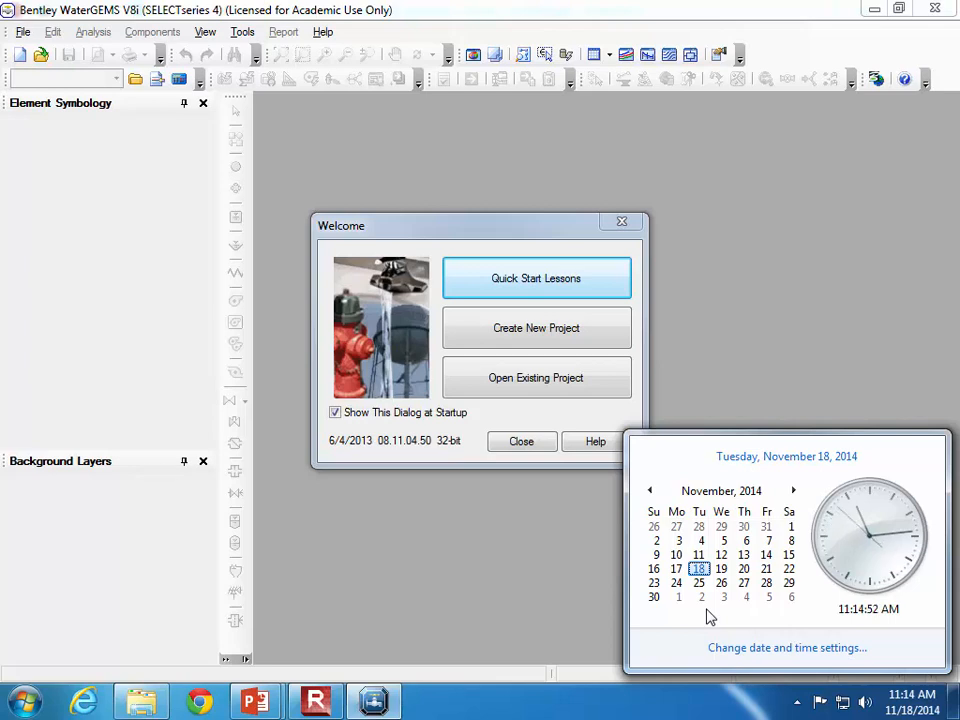
left_click(376, 590)
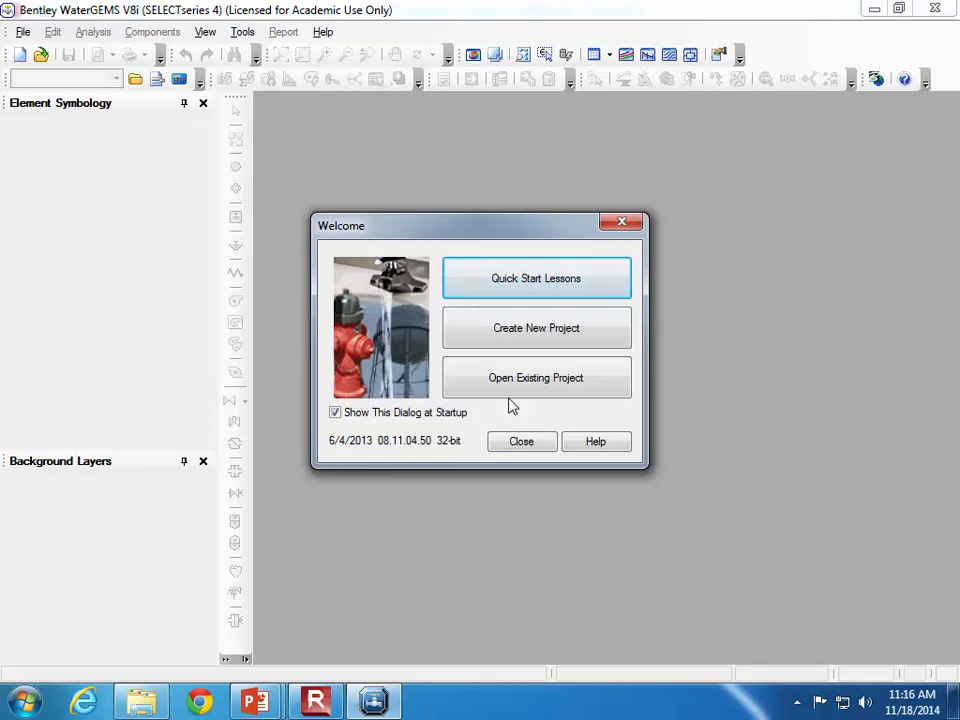
Create a new project and set the default unit system for new projects to US Customary.
left_click(538, 334)
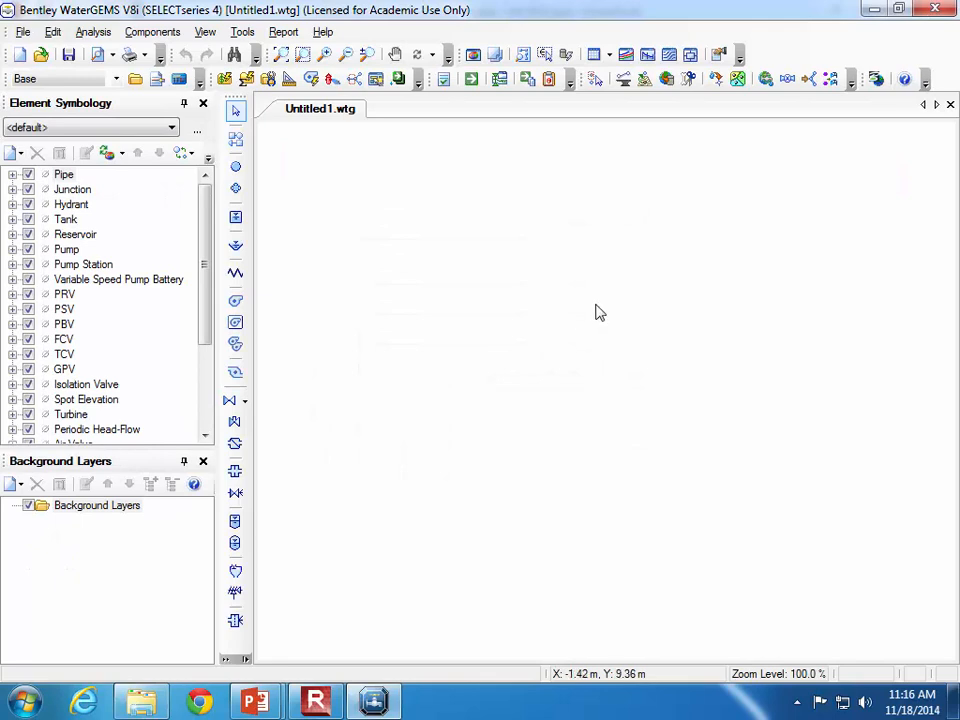
left_click(317, 703)
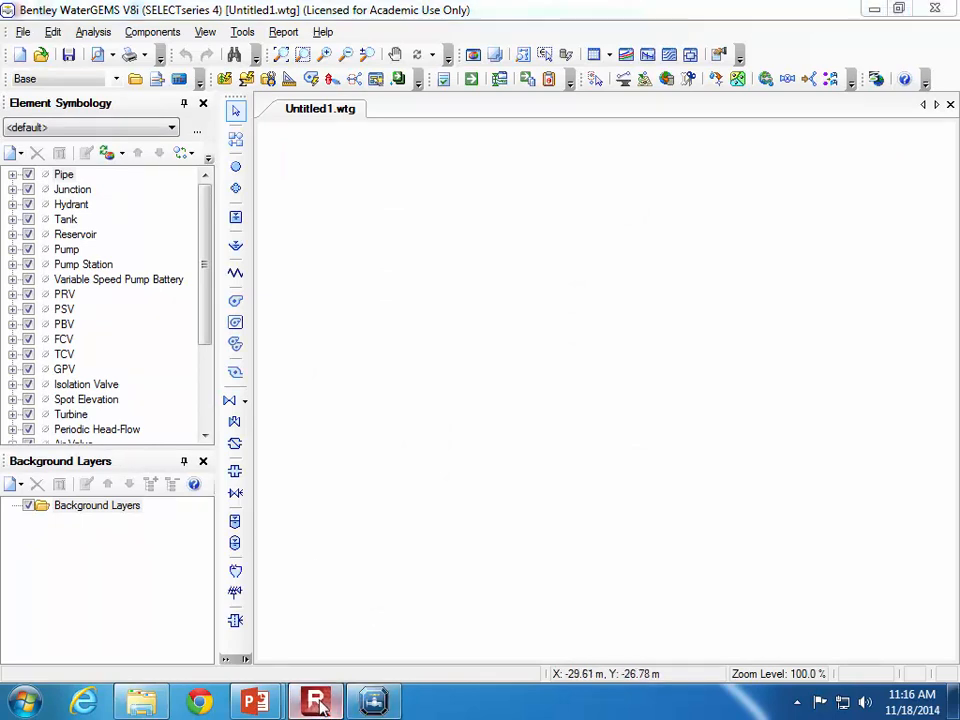
left_click(584, 391)
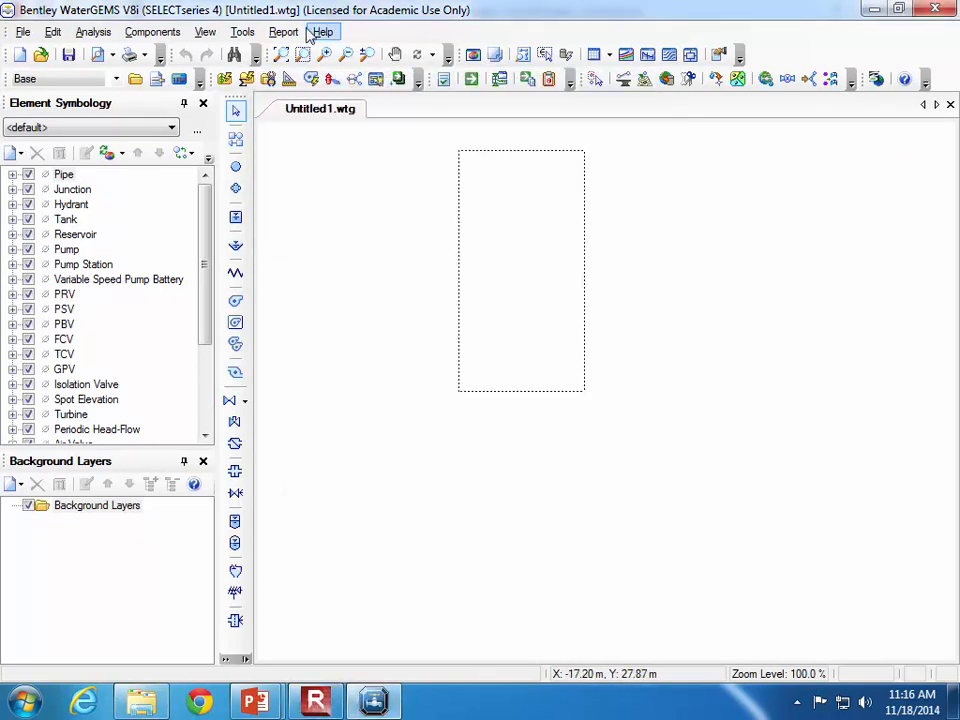
left_click(240, 33)
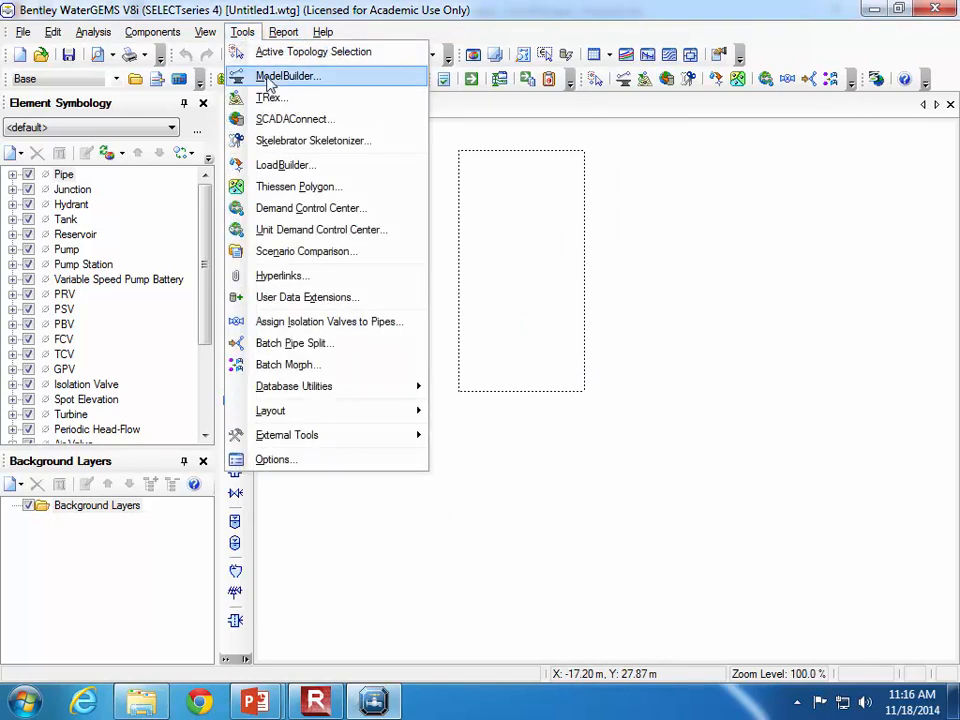
left_click(322, 468)
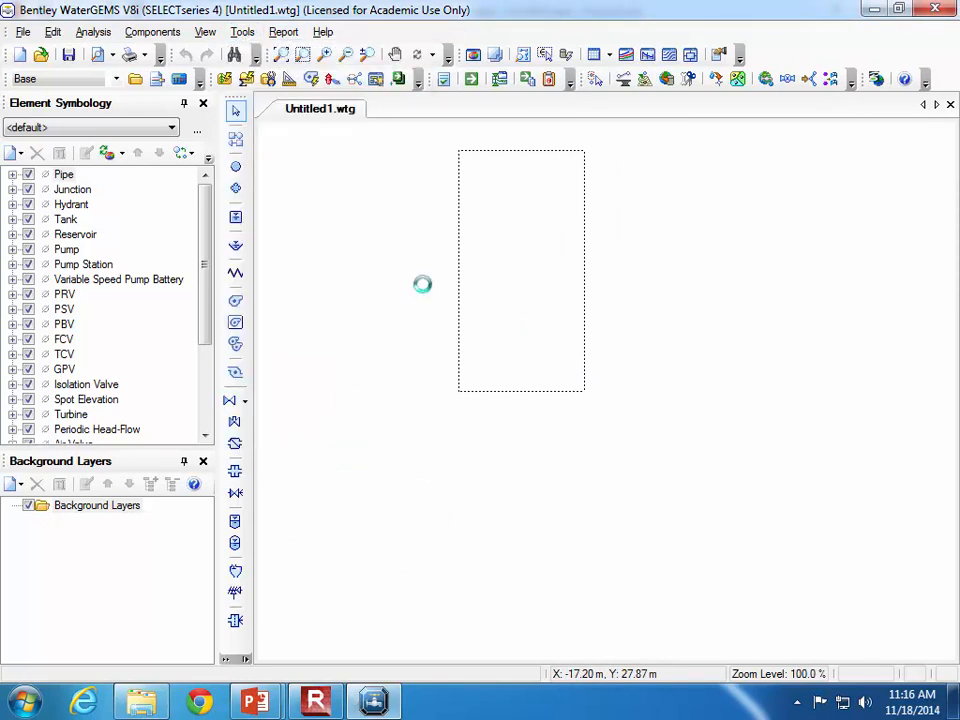
left_click(398, 100)
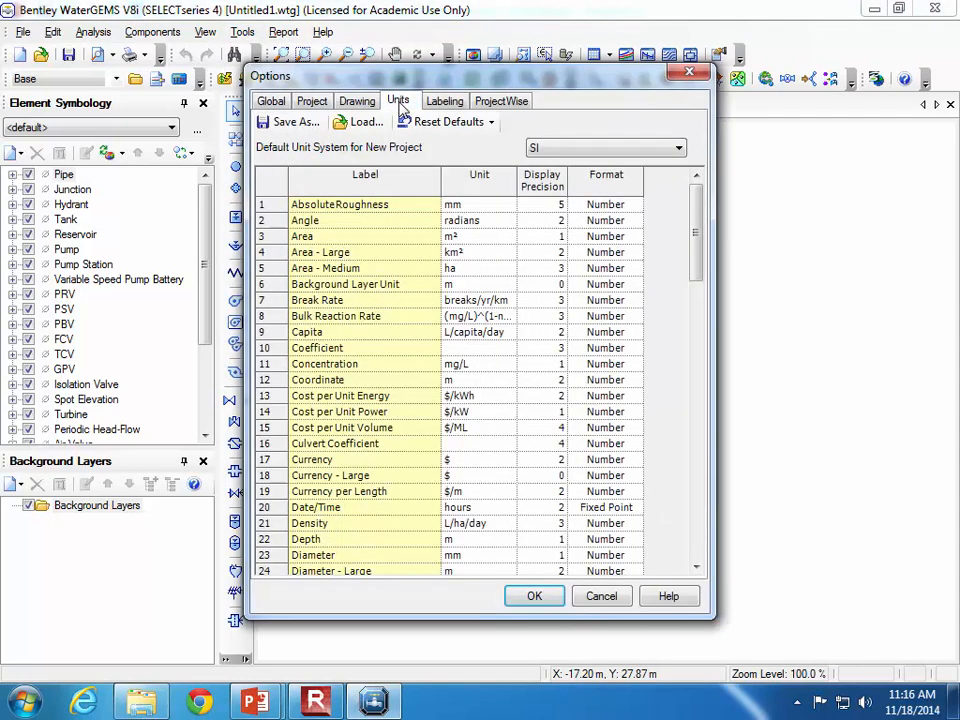
left_click(575, 157)
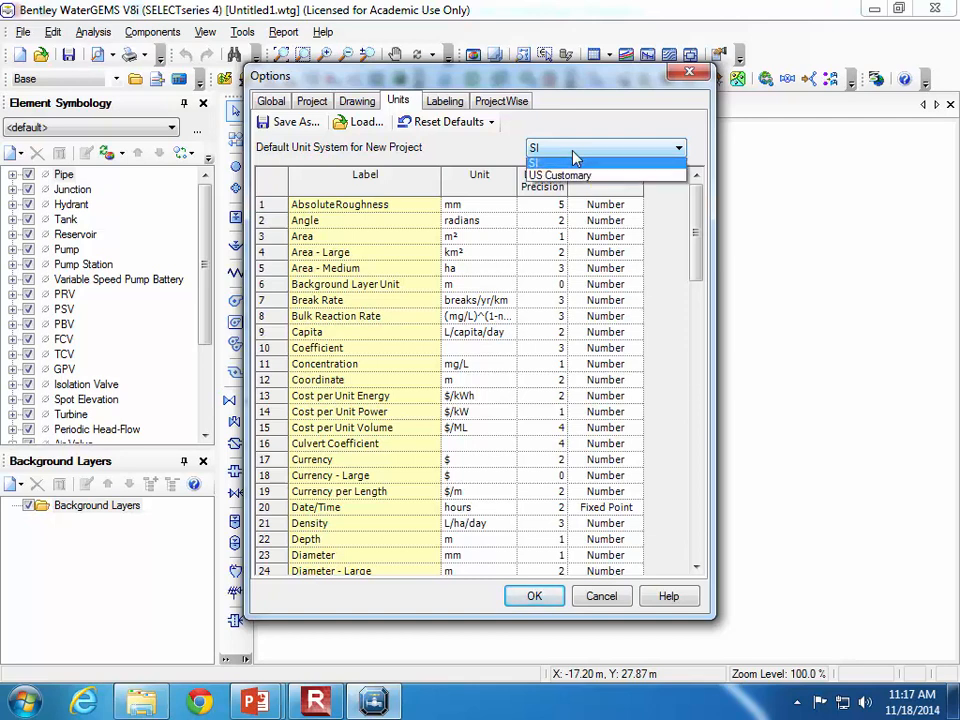
left_click(600, 177)
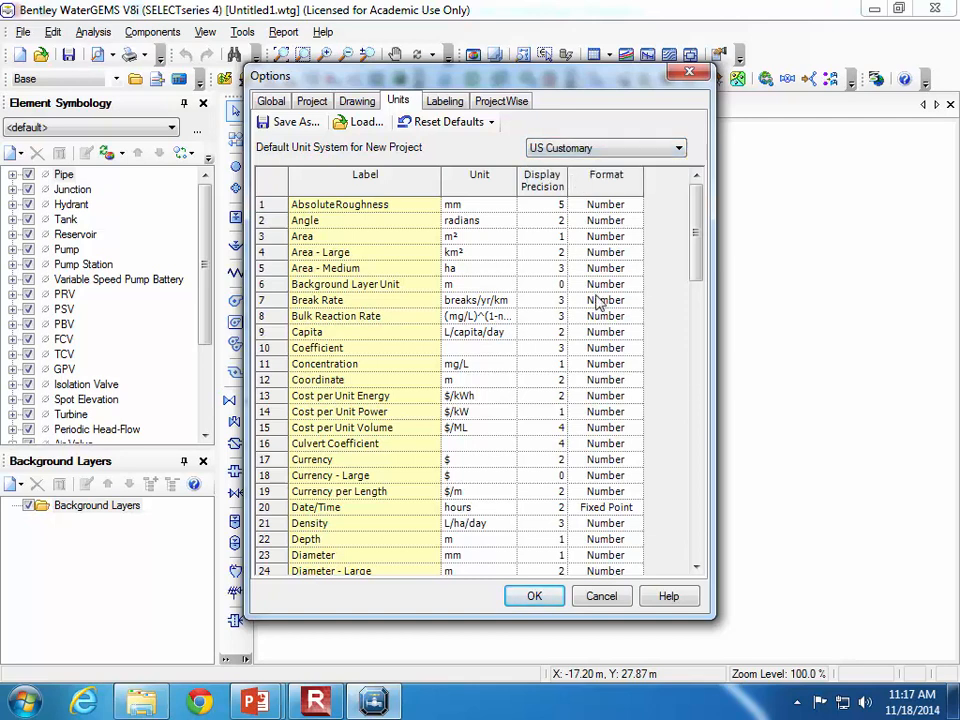
left_click(546, 595)
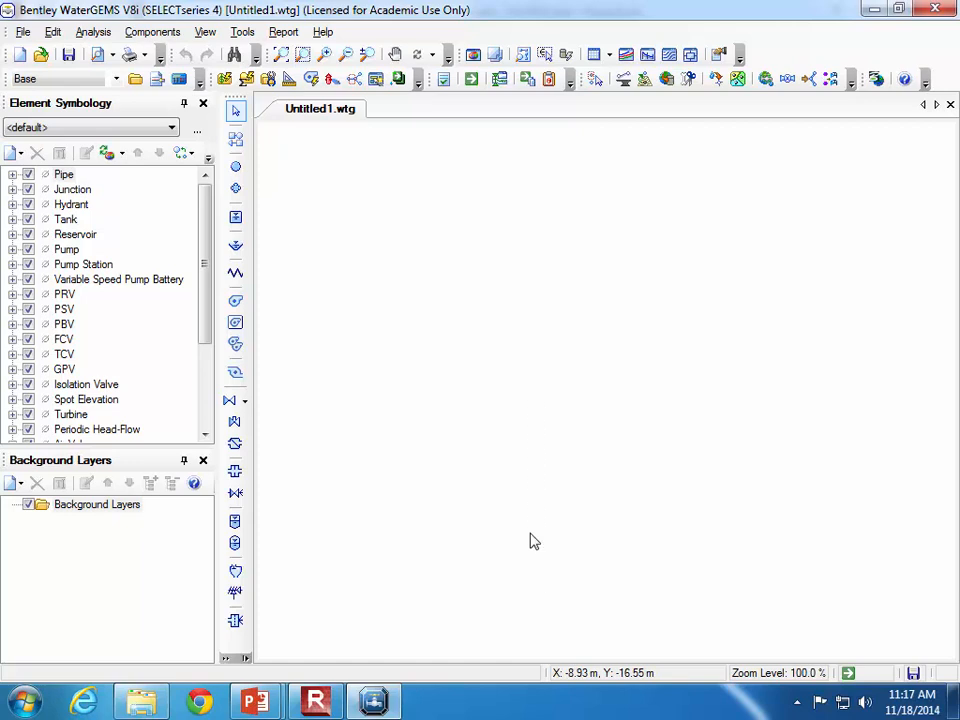
Close the untitled project and create a new one that picks up the changed default units.
left_click(22, 32)
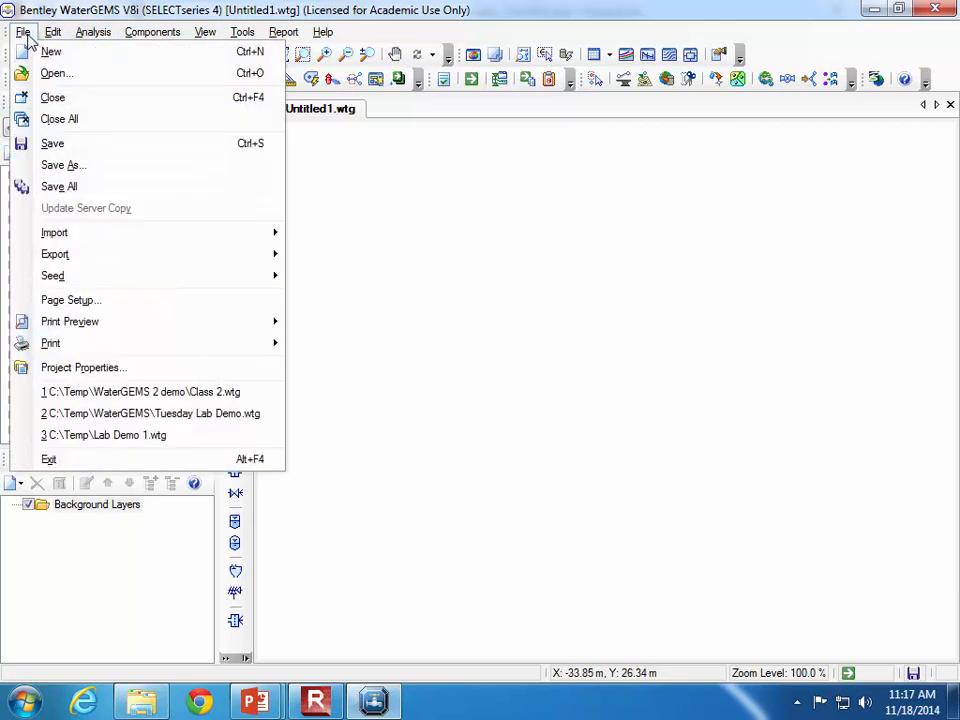
left_click(48, 98)
left_click(509, 413)
left_click(18, 56)
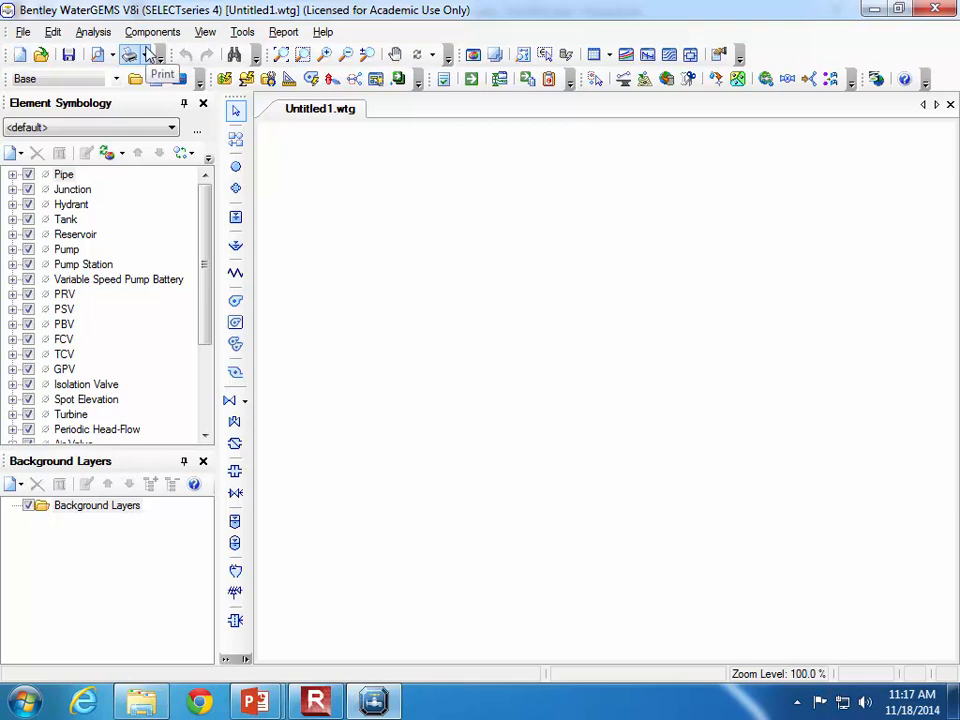
Check the unit system and listed units of the new project in the options.
left_click(242, 31)
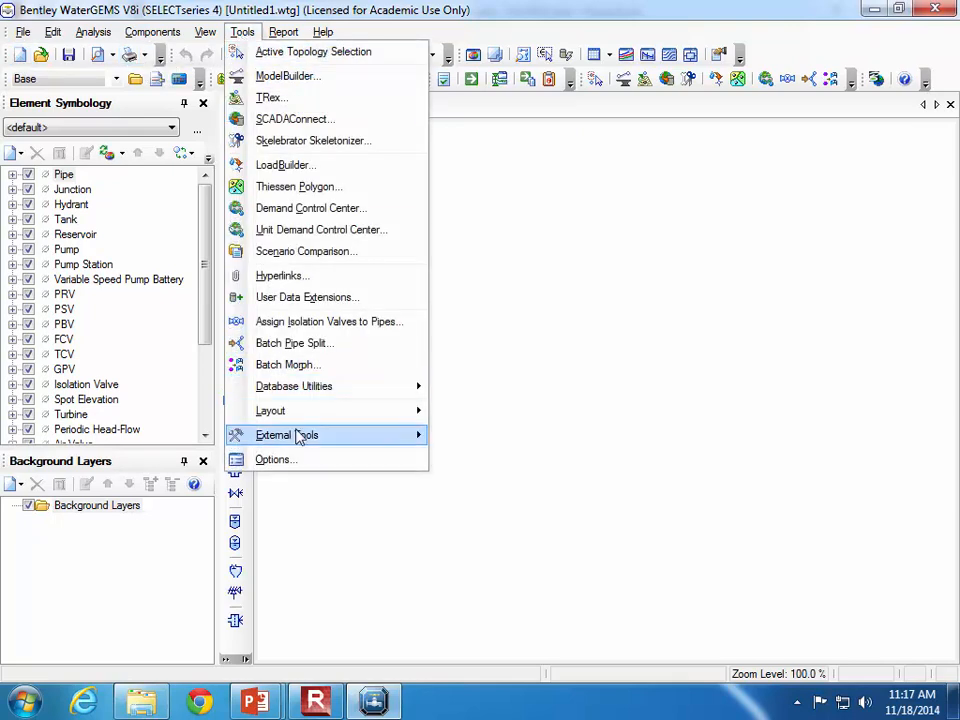
left_click(299, 462)
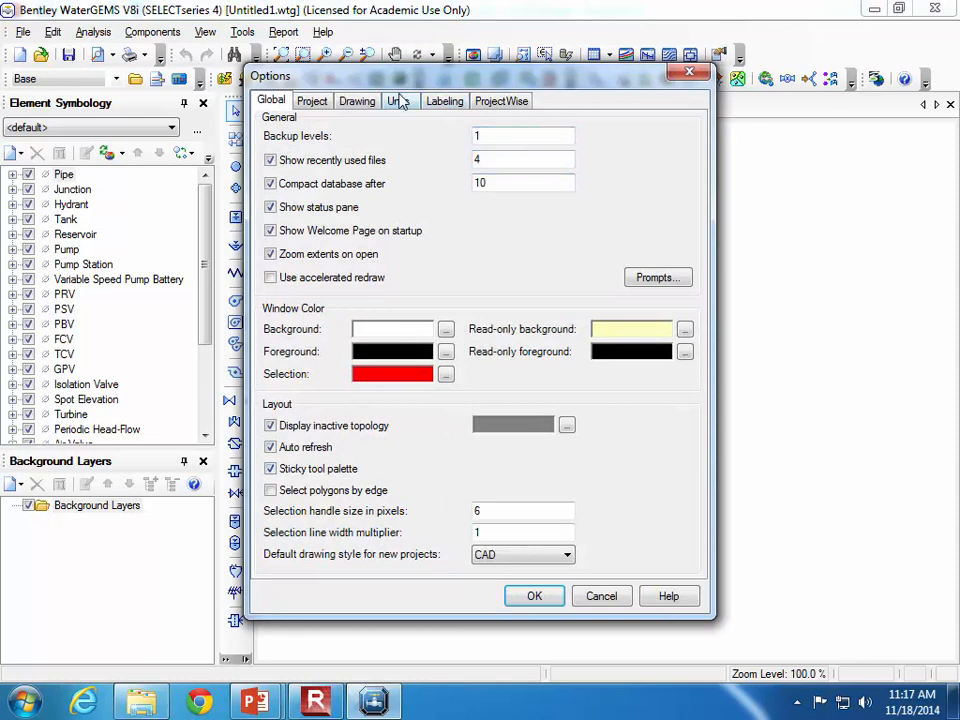
left_click(400, 103)
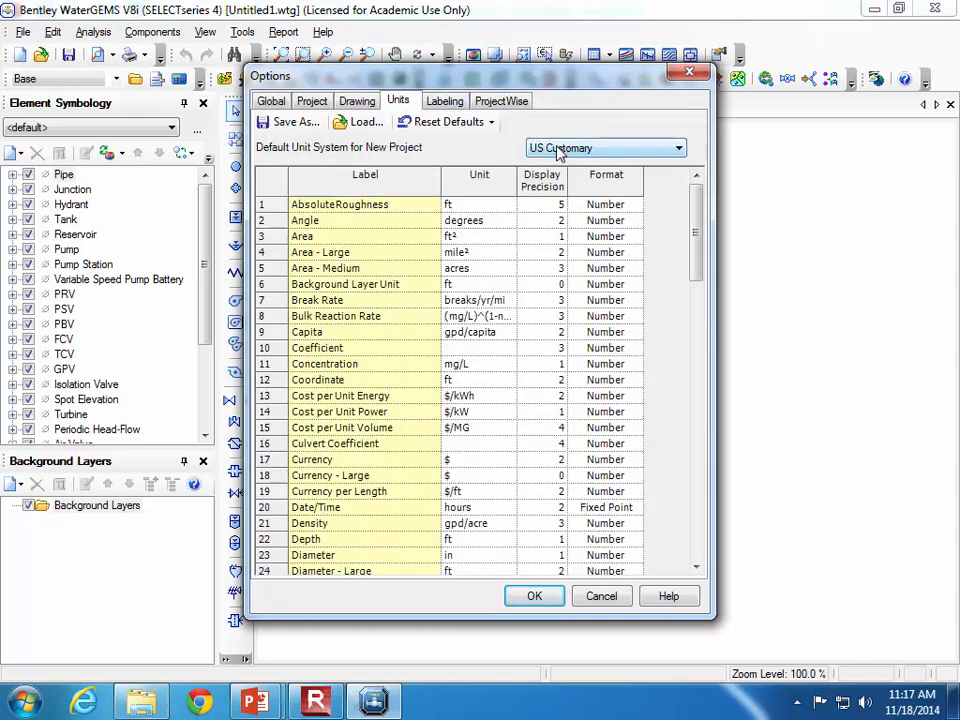
left_click(578, 596)
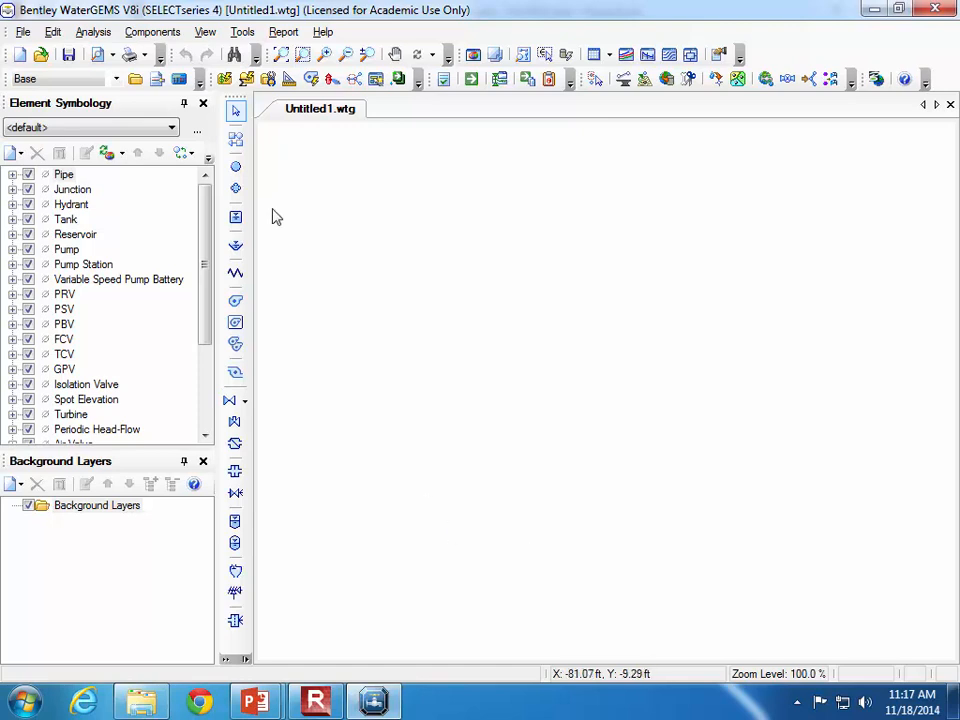
Set the friction method to Darcy-Weisbach in the base calculation options of the Steady State/EPS Solver.
left_click(55, 38)
left_click(48, 33)
left_click(88, 36)
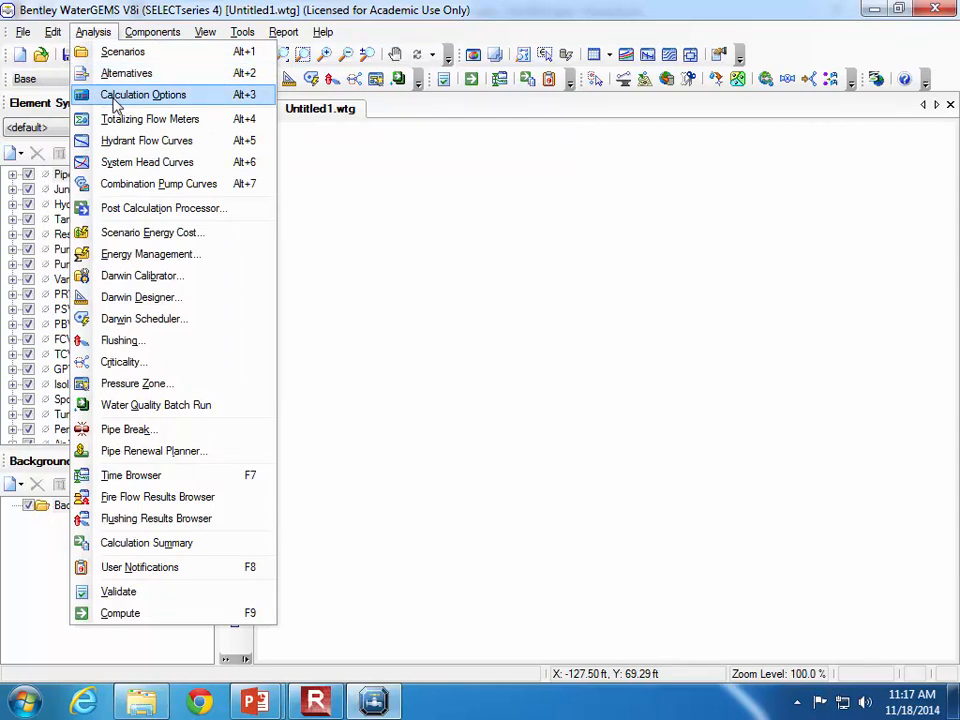
left_click(118, 97)
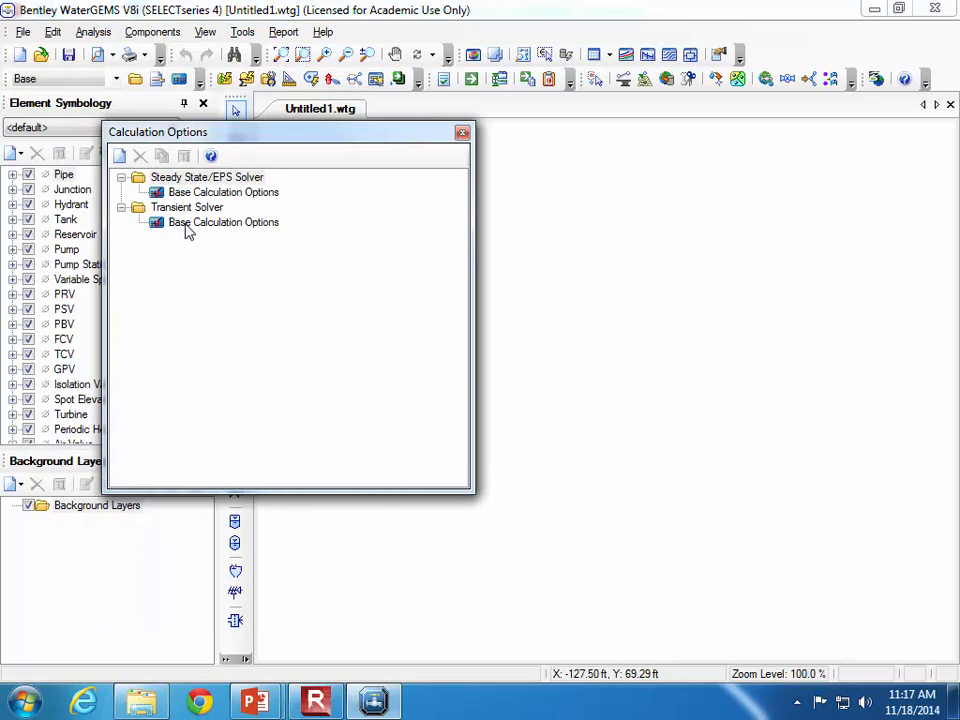
left_click(190, 192)
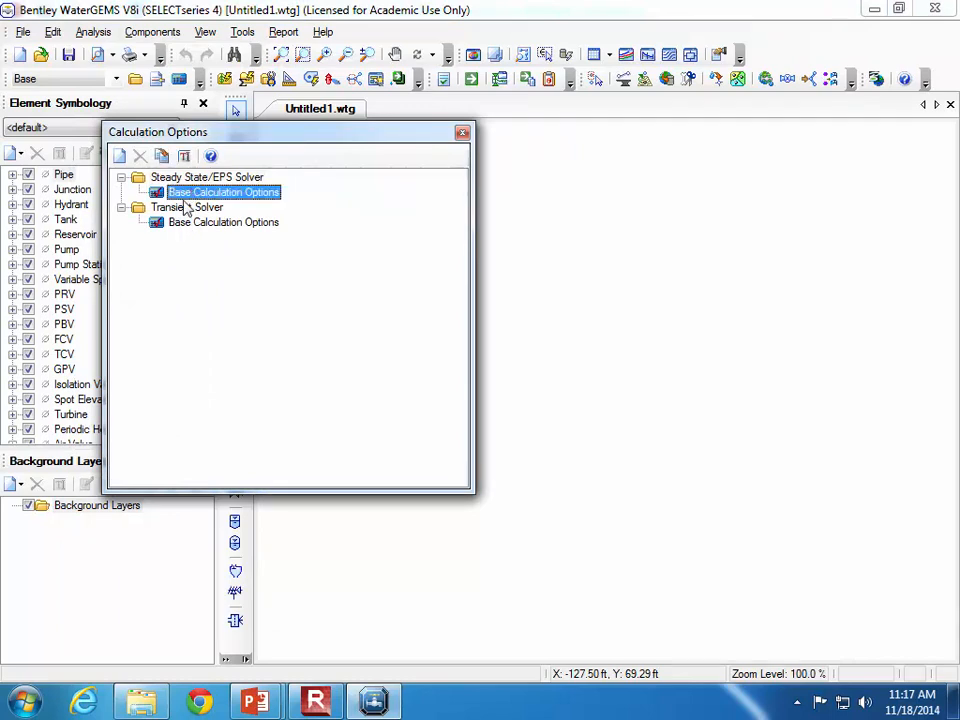
double_click(172, 192)
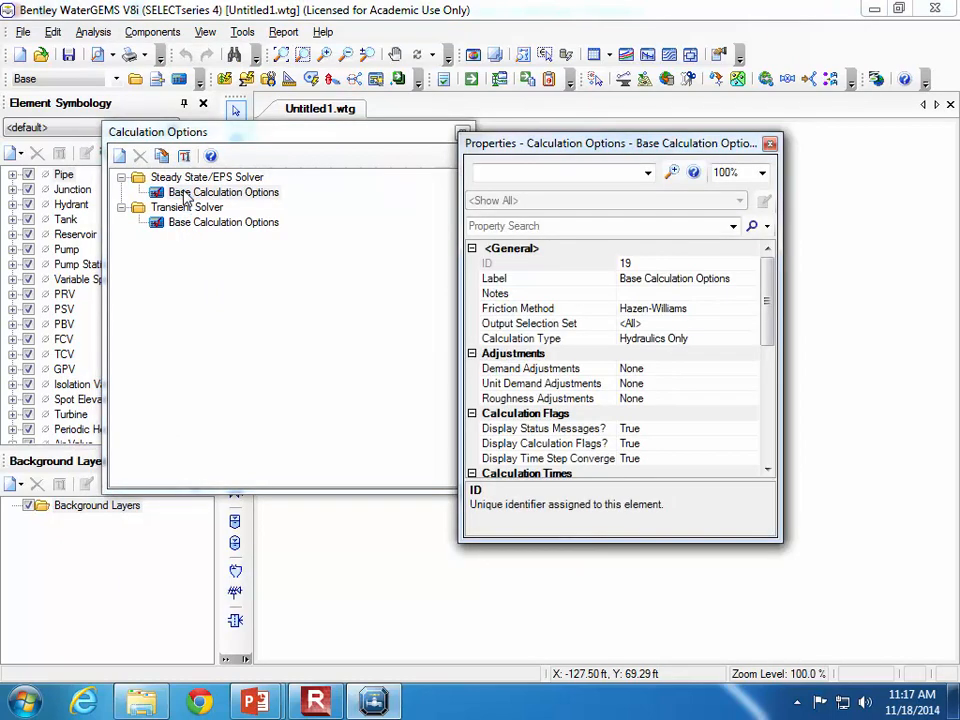
left_click(661, 309)
left_click(753, 312)
left_click(733, 322)
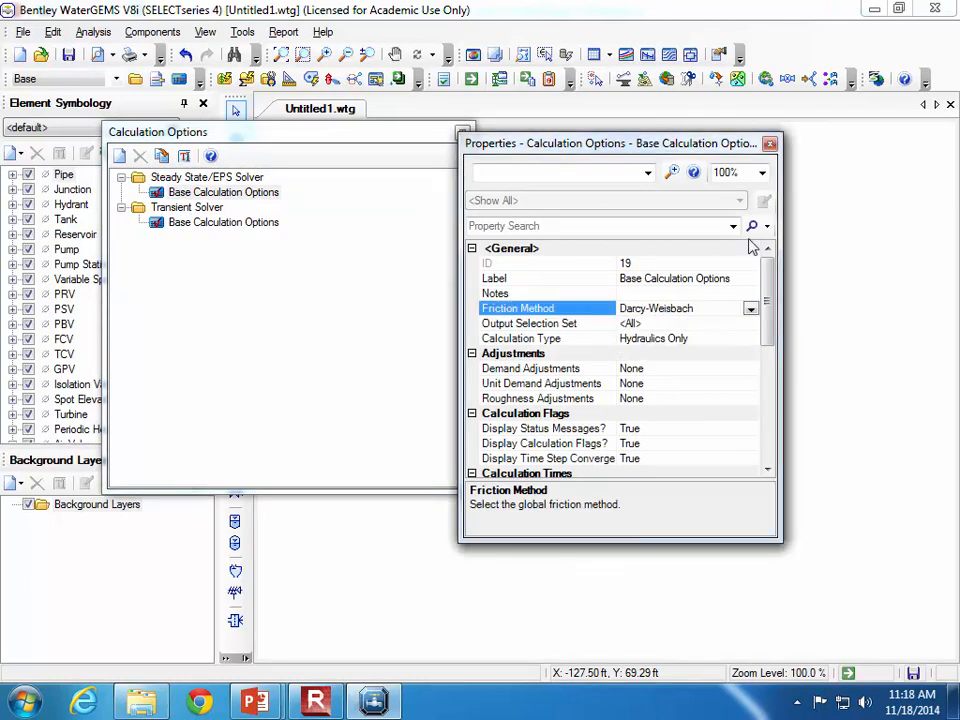
left_click(769, 143)
left_click(461, 131)
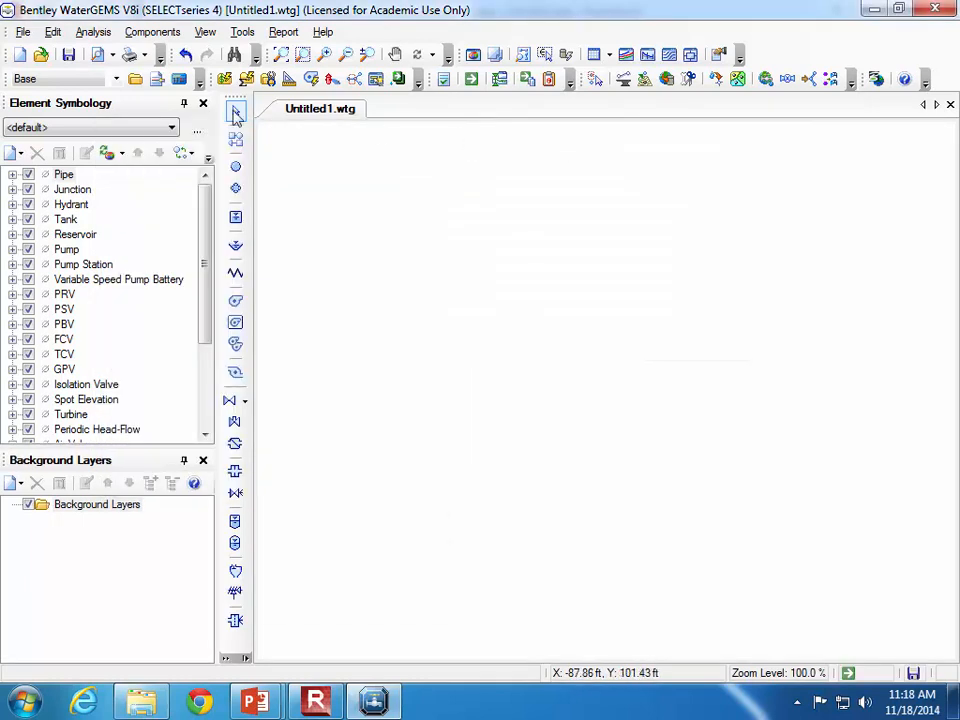
Review the friction method in the Steady State/EPS Solver's base calculation options.
left_click(93, 31)
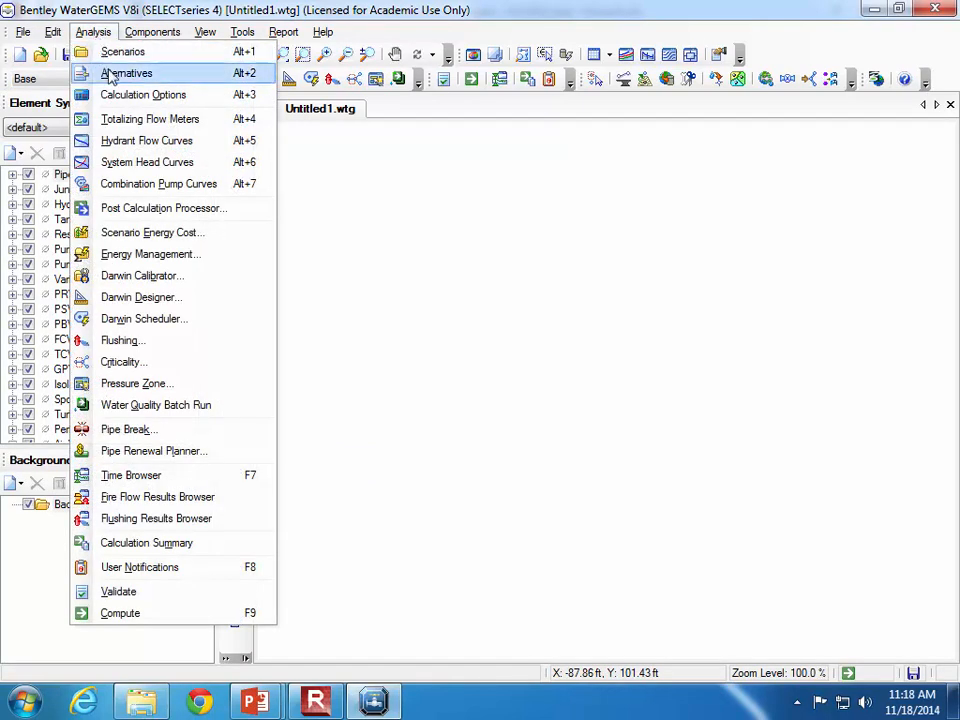
left_click(100, 94)
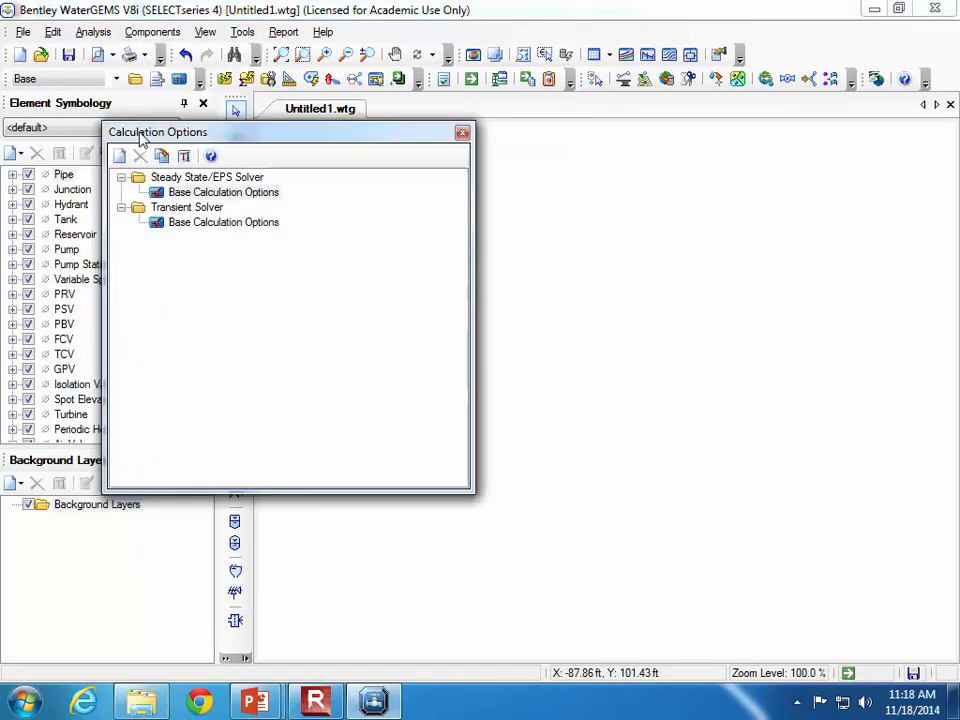
double_click(202, 193)
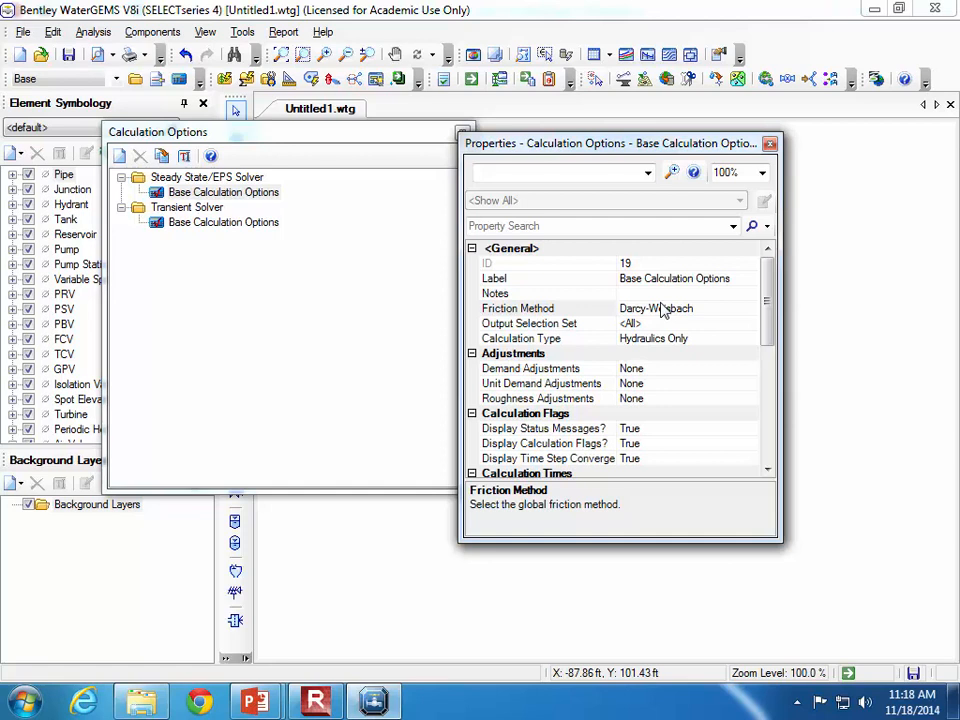
left_click(770, 146)
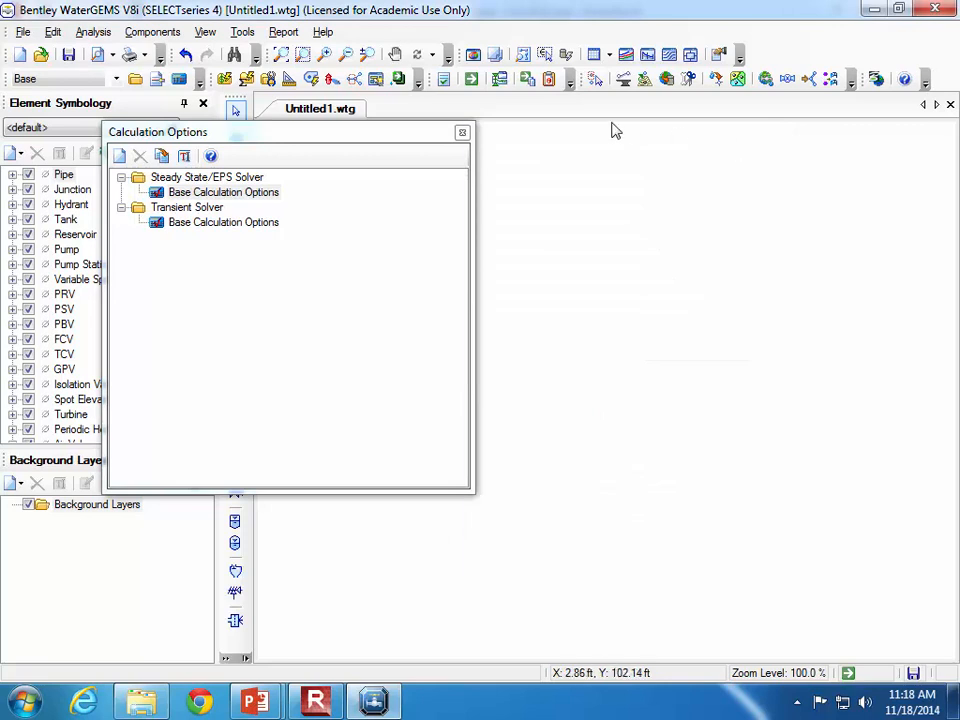
left_click(462, 132)
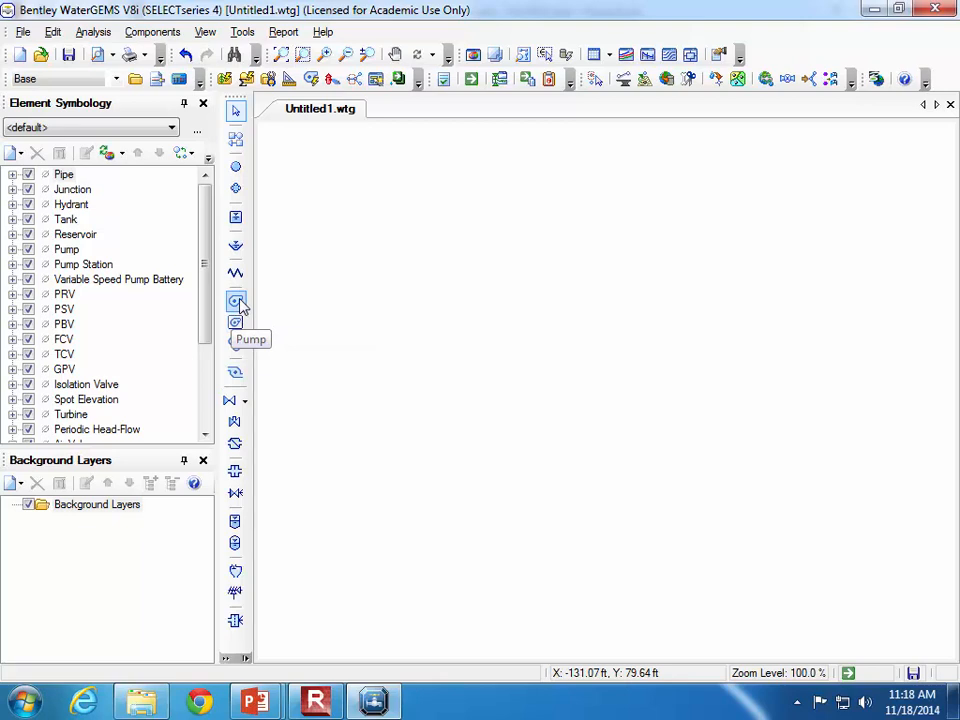
Start a network layout by placing a reservoir in the upper-left area of the drawing.
left_click(236, 144)
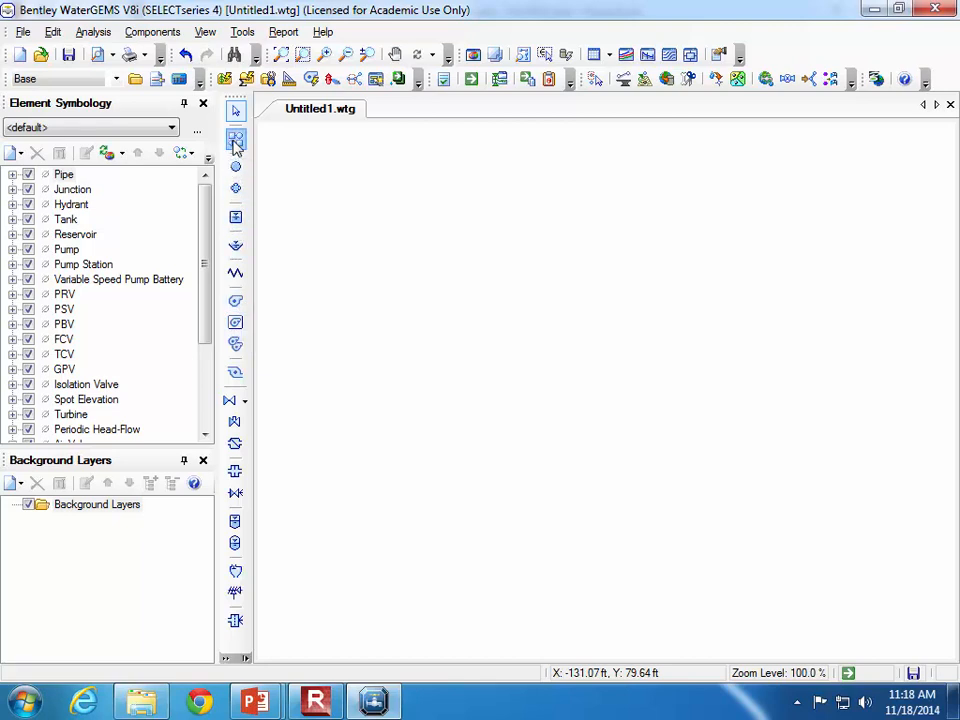
right_click(364, 278)
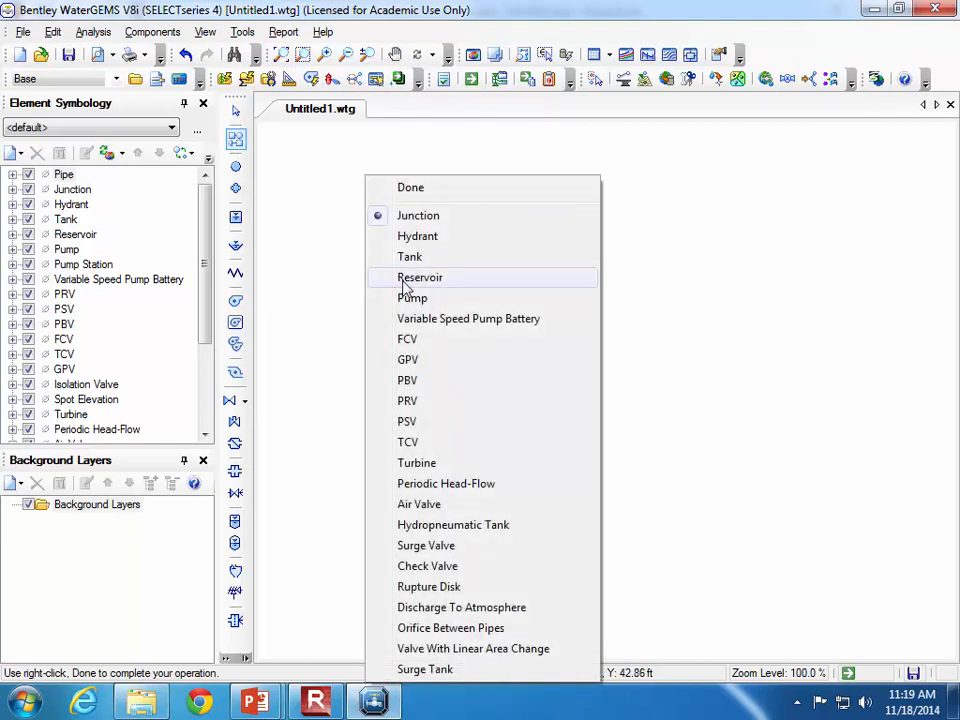
left_click(440, 279)
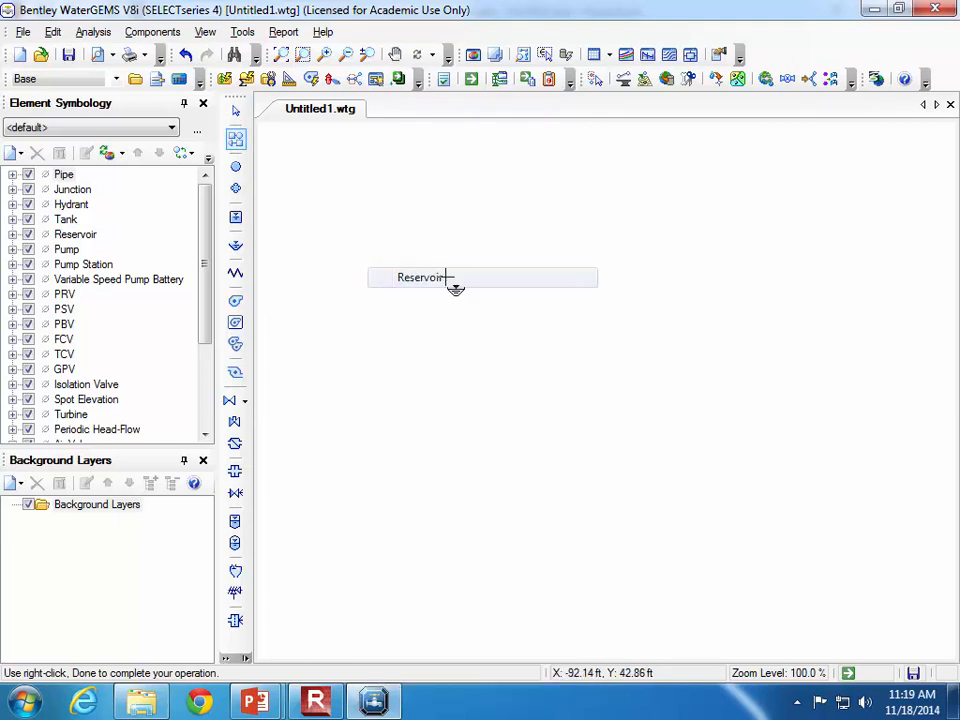
left_click(346, 258)
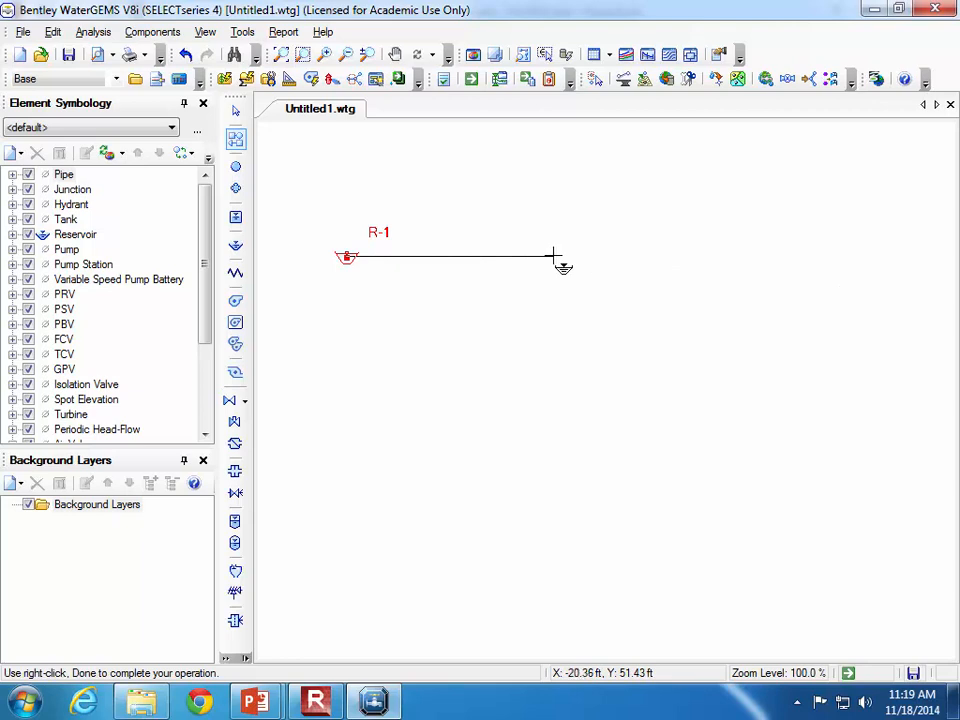
Place a junction to the right of the reservoir, connected to it by a nearly horizontal pipe.
right_click(578, 287)
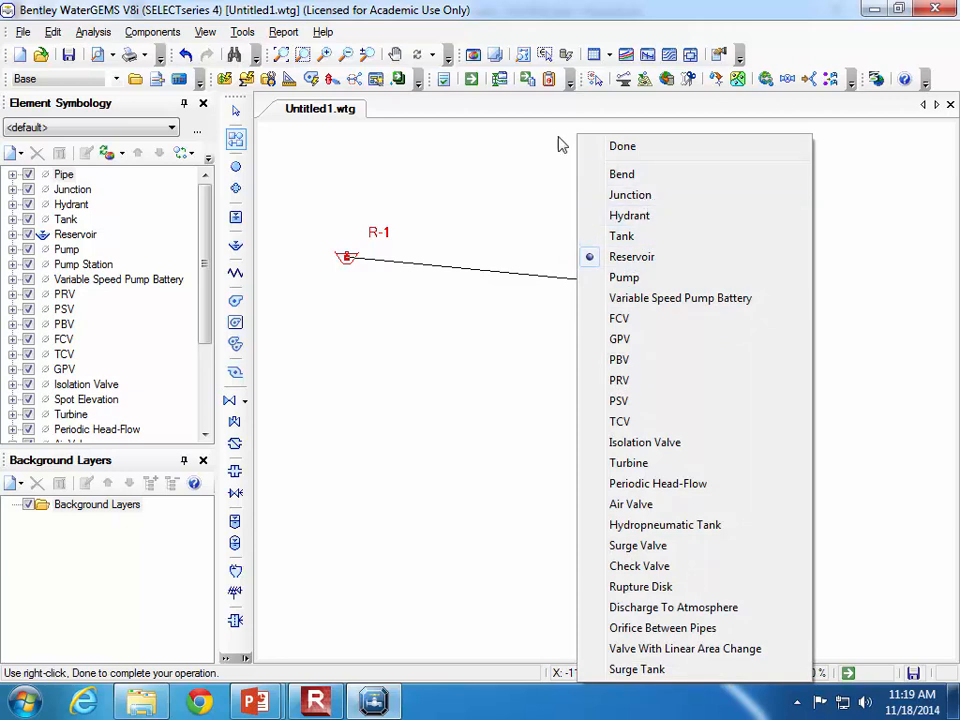
left_click(672, 195)
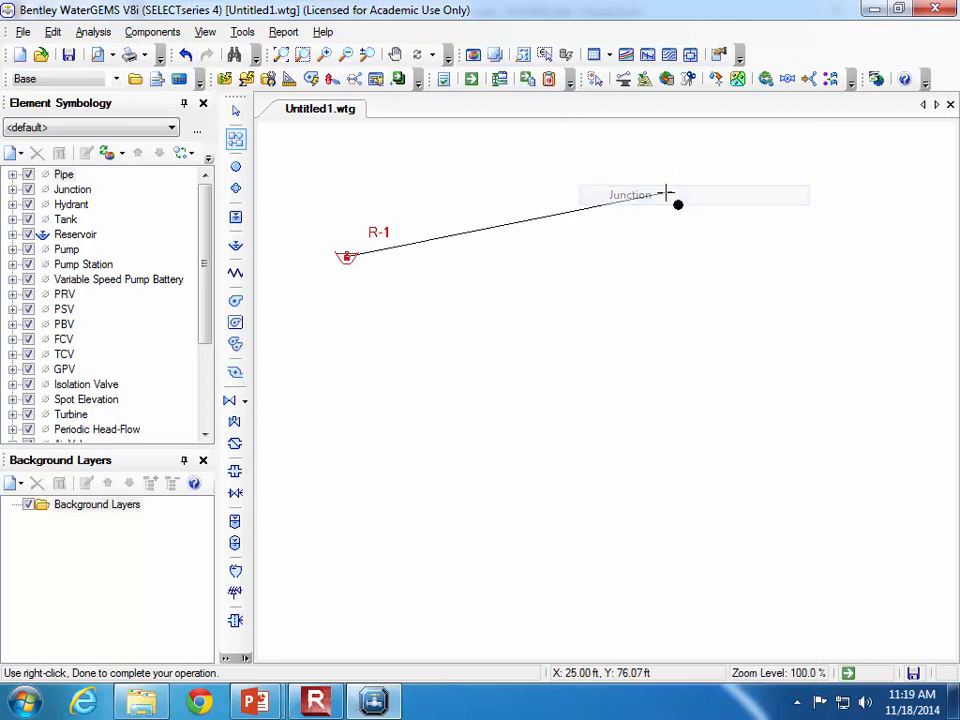
left_click(593, 270)
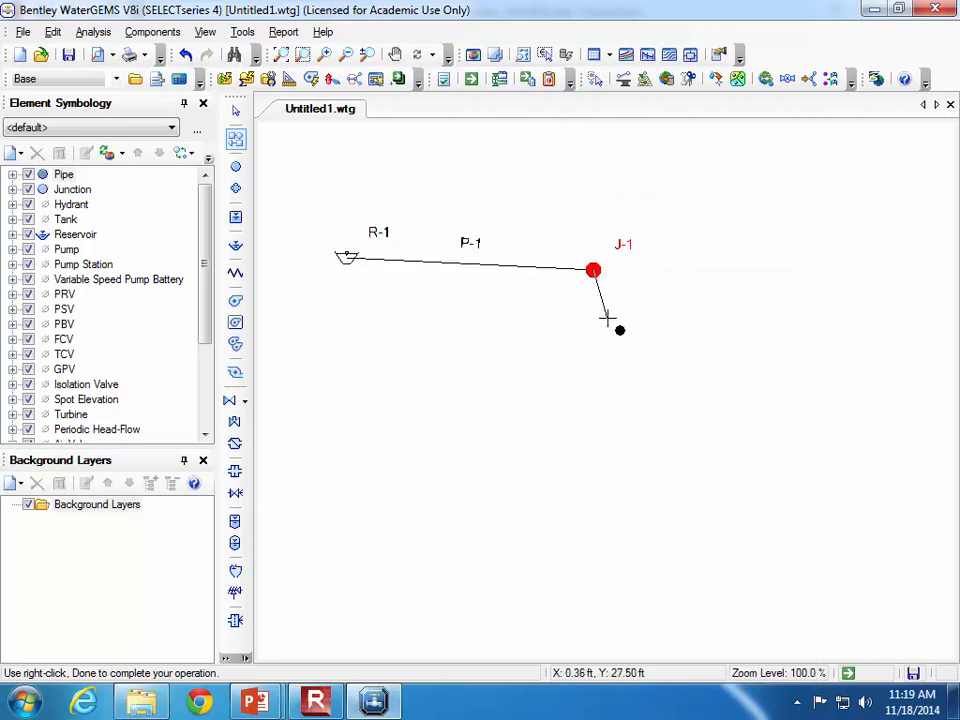
End the network layout at junction J-1 and open the hydraulics settings in the Steady State/EPS Solver's base calculation options.
right_click(607, 318)
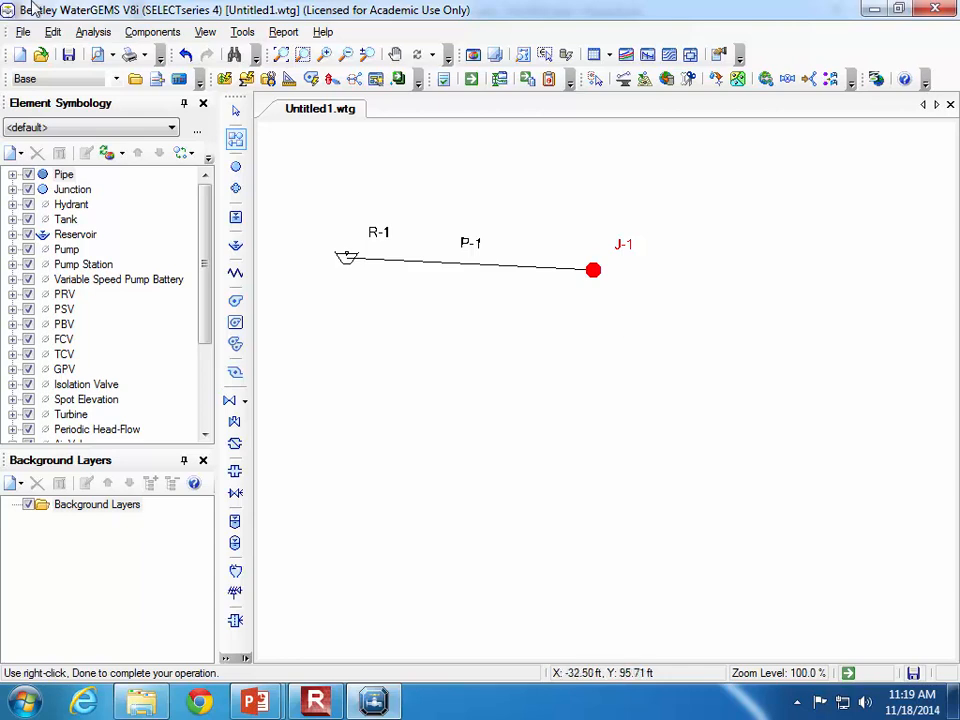
left_click(92, 33)
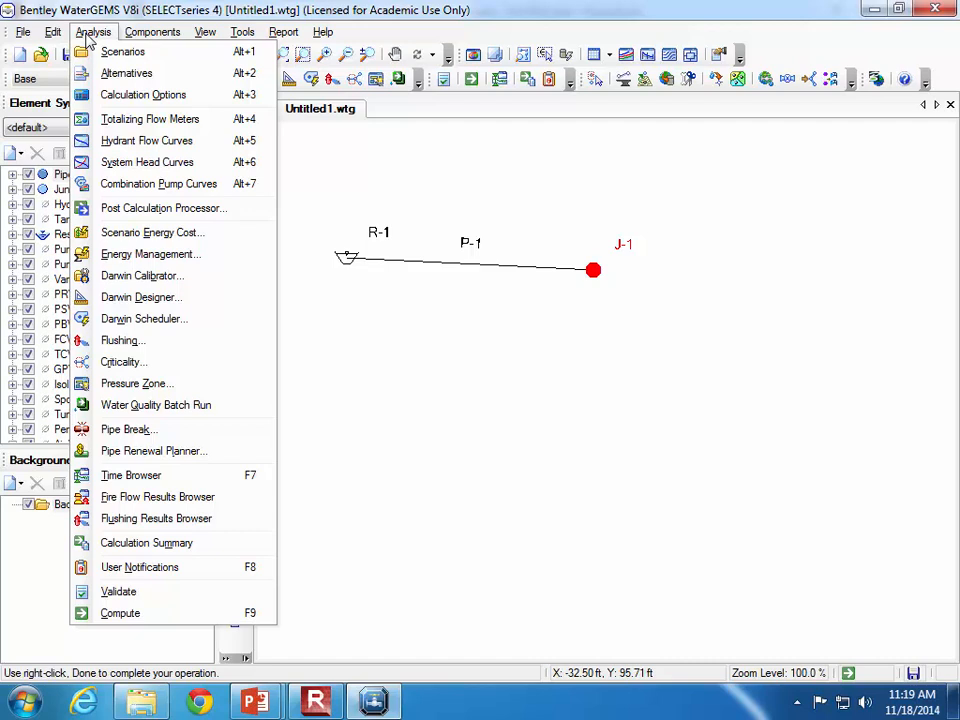
left_click(95, 96)
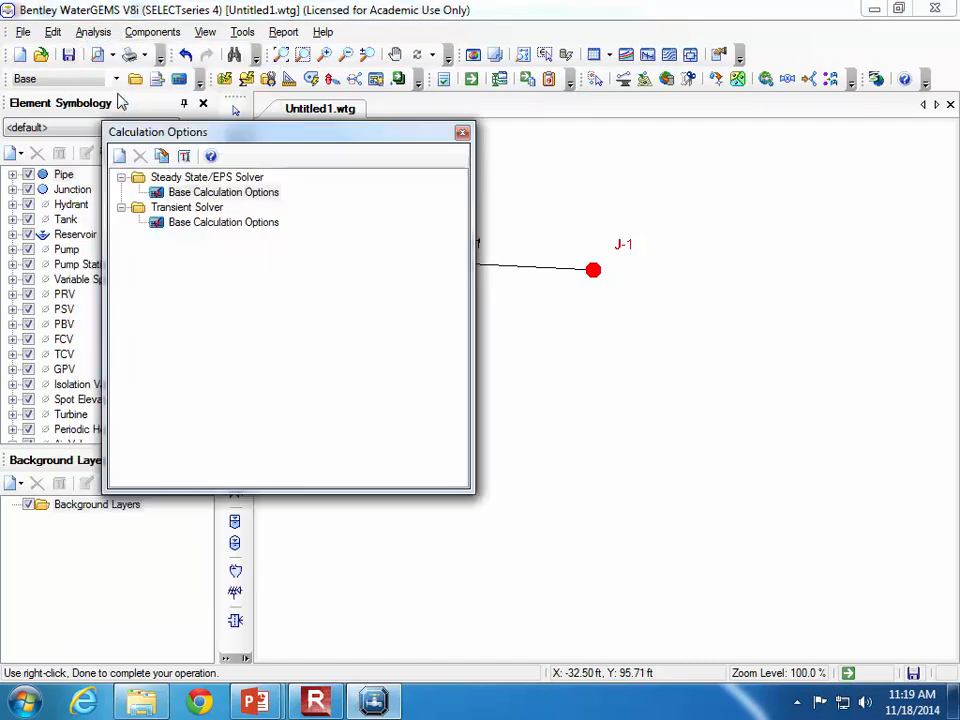
left_click(212, 195)
double_click(212, 194)
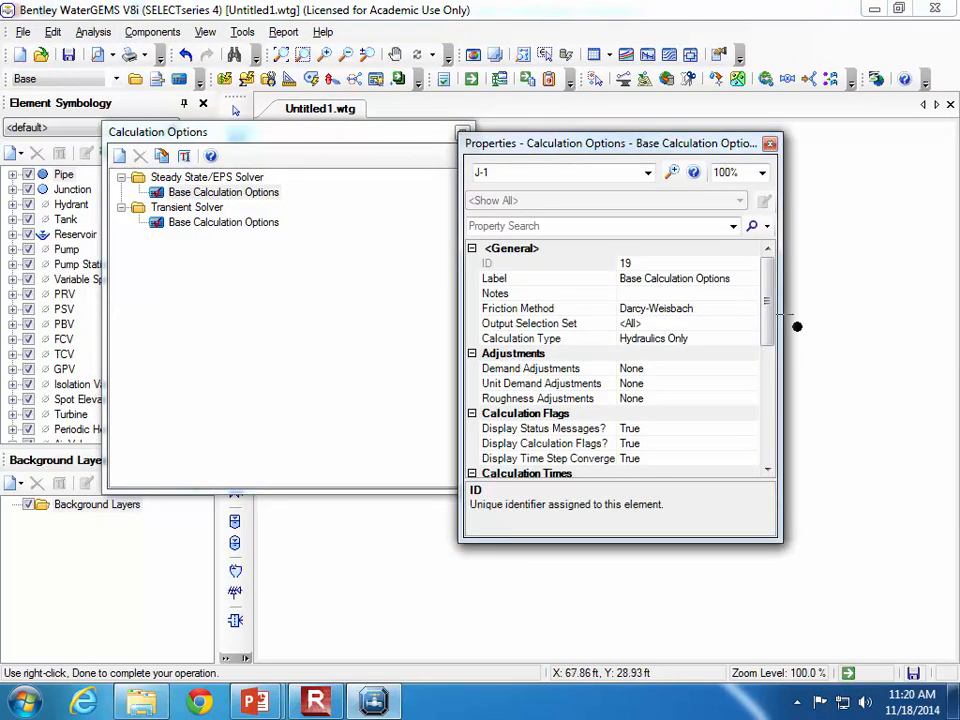
left_click_drag(768, 312, 771, 422)
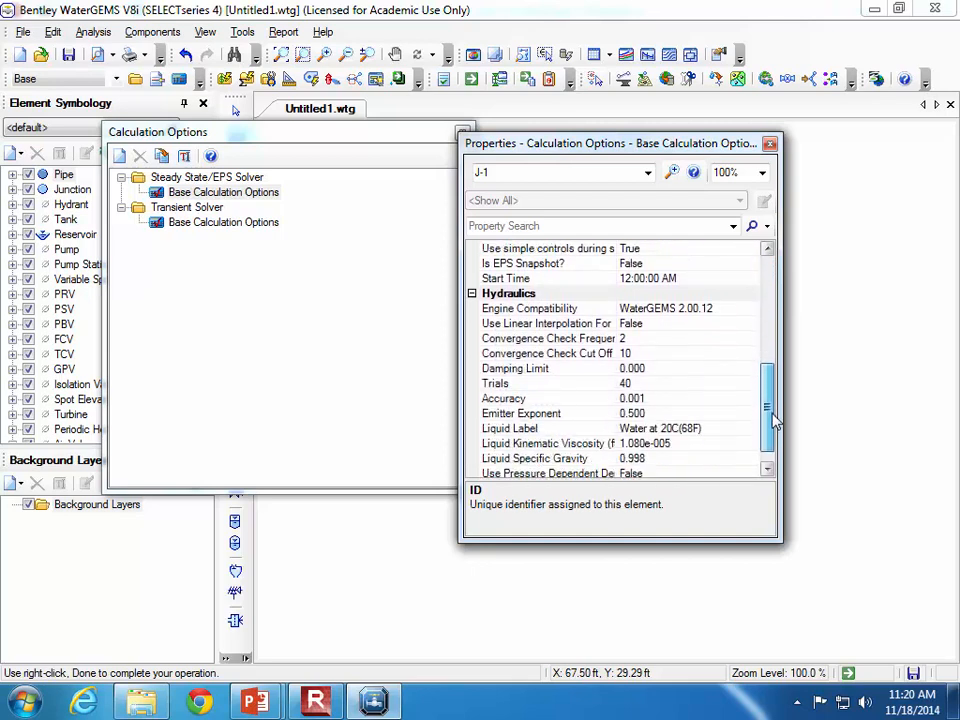
Examine the liquid library for the Liquid Label, including sea water at 10C and water at 4C, and close the calculation options.
left_click(695, 429)
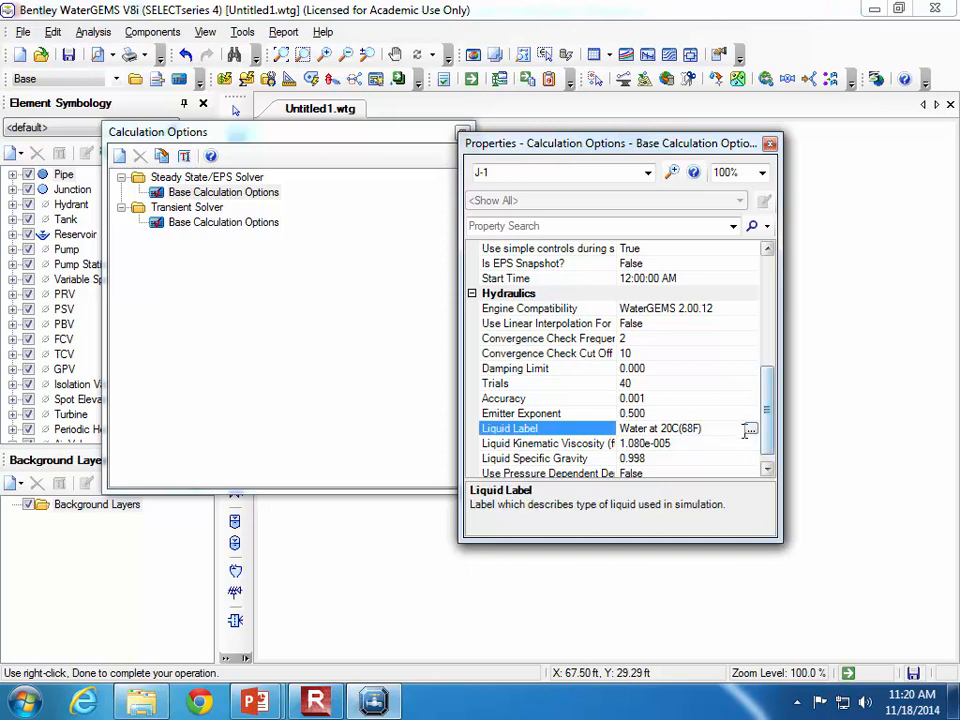
left_click(751, 428)
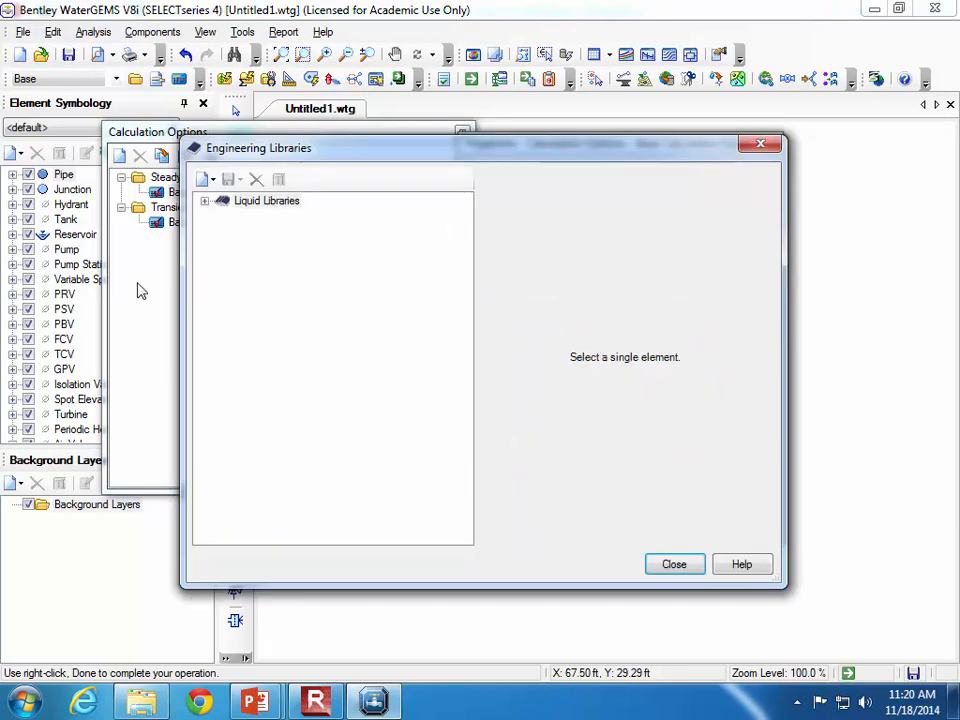
left_click(205, 201)
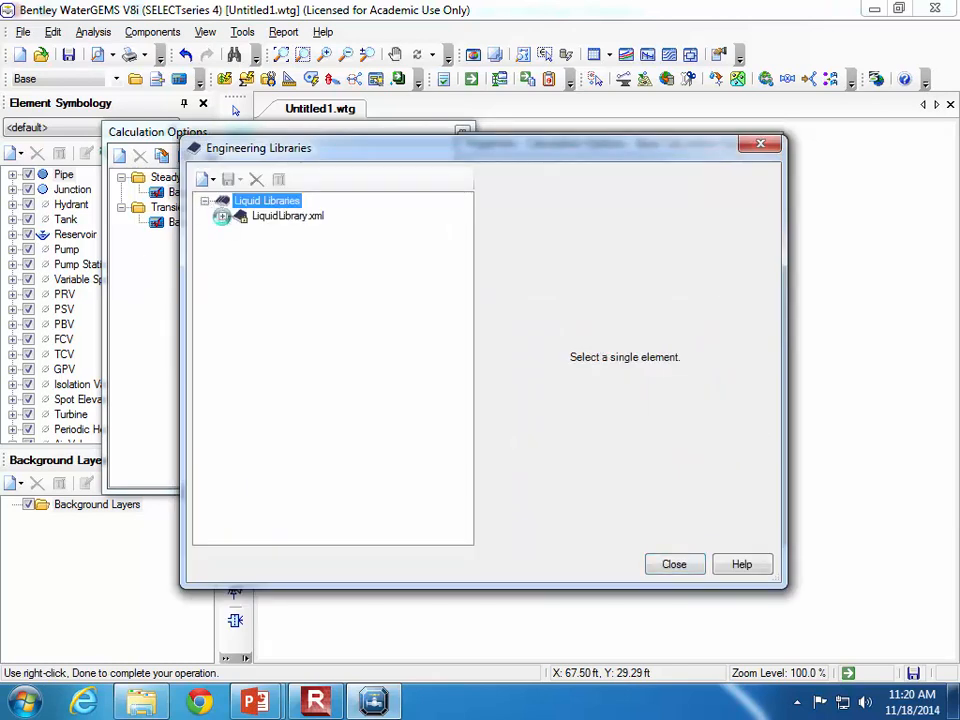
left_click(222, 216)
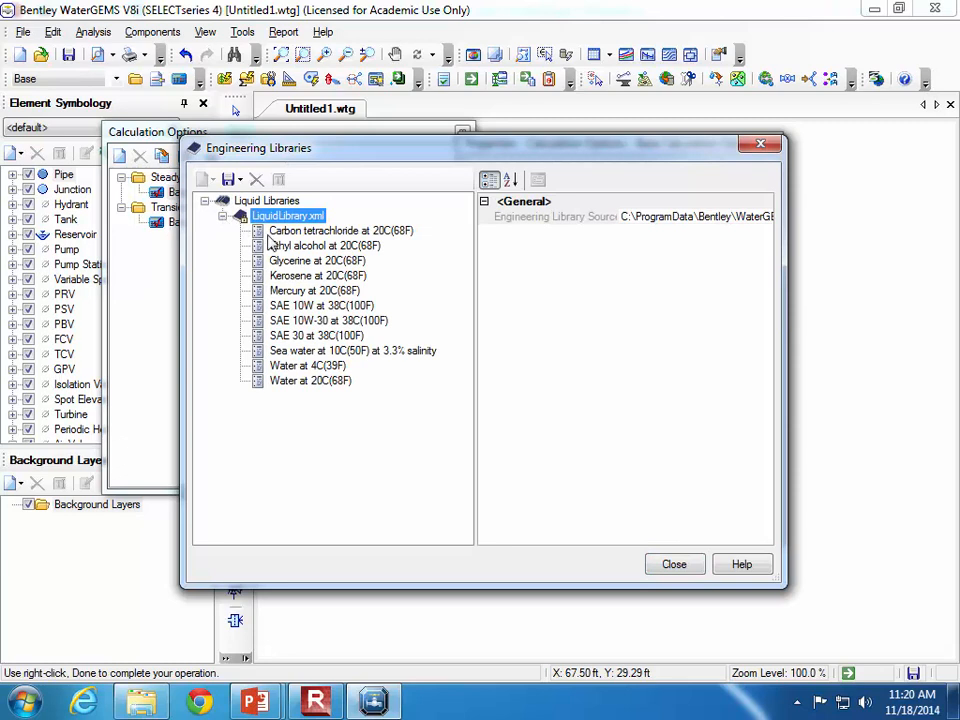
left_click(322, 351)
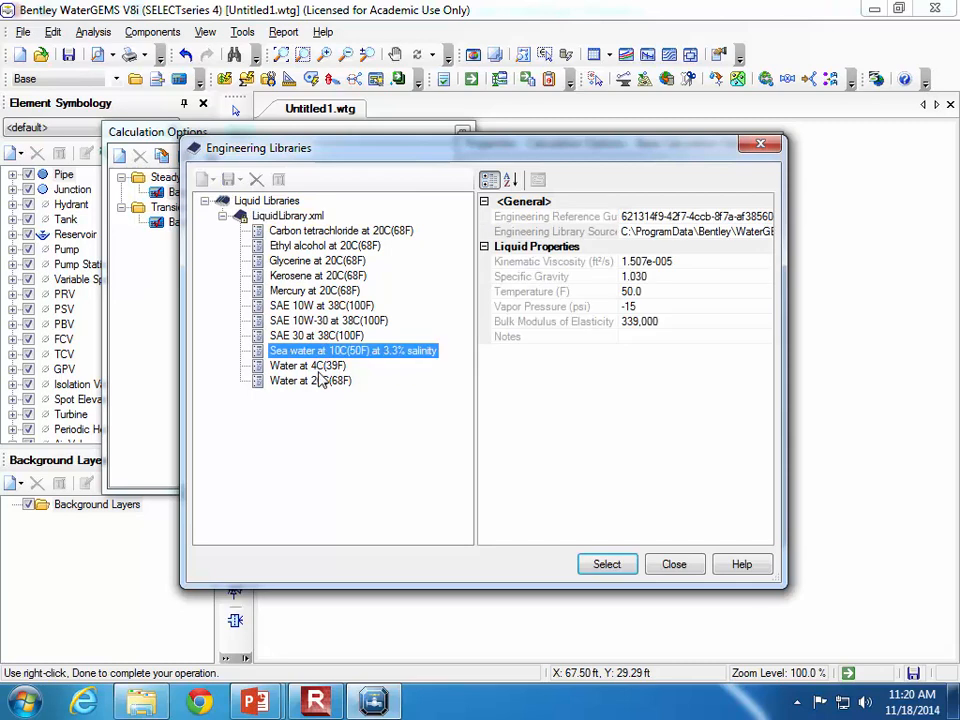
left_click(322, 366)
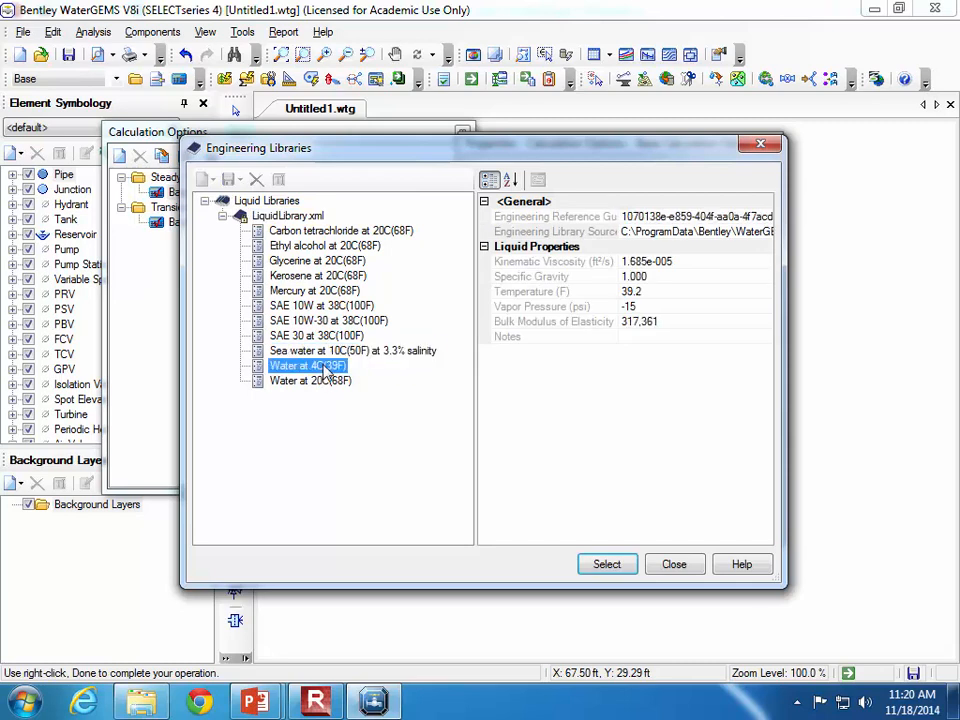
left_click(673, 564)
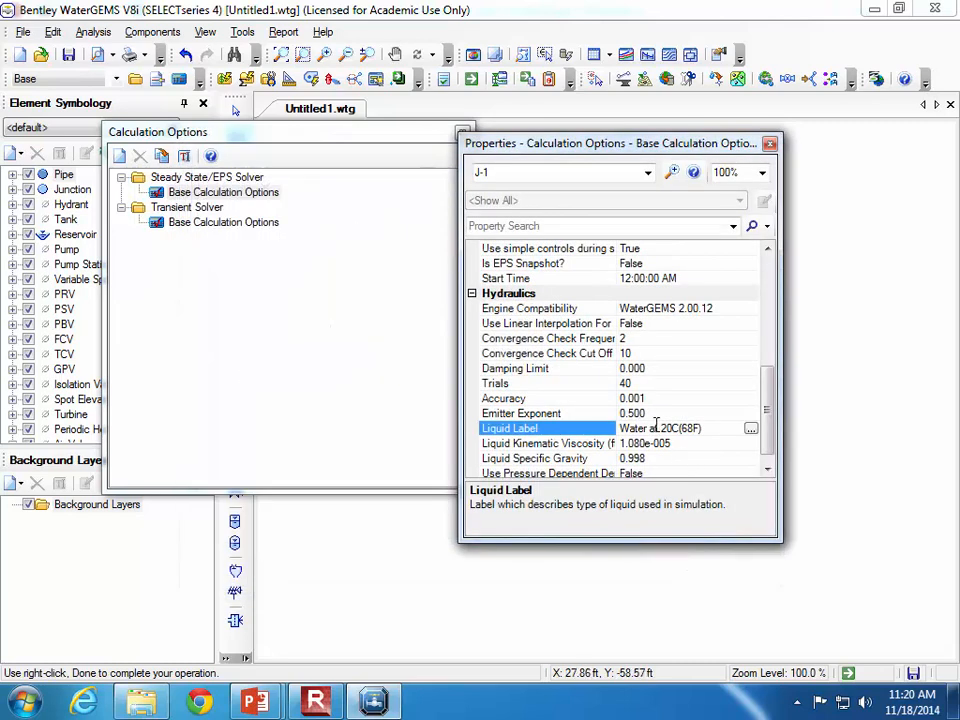
left_click(769, 143)
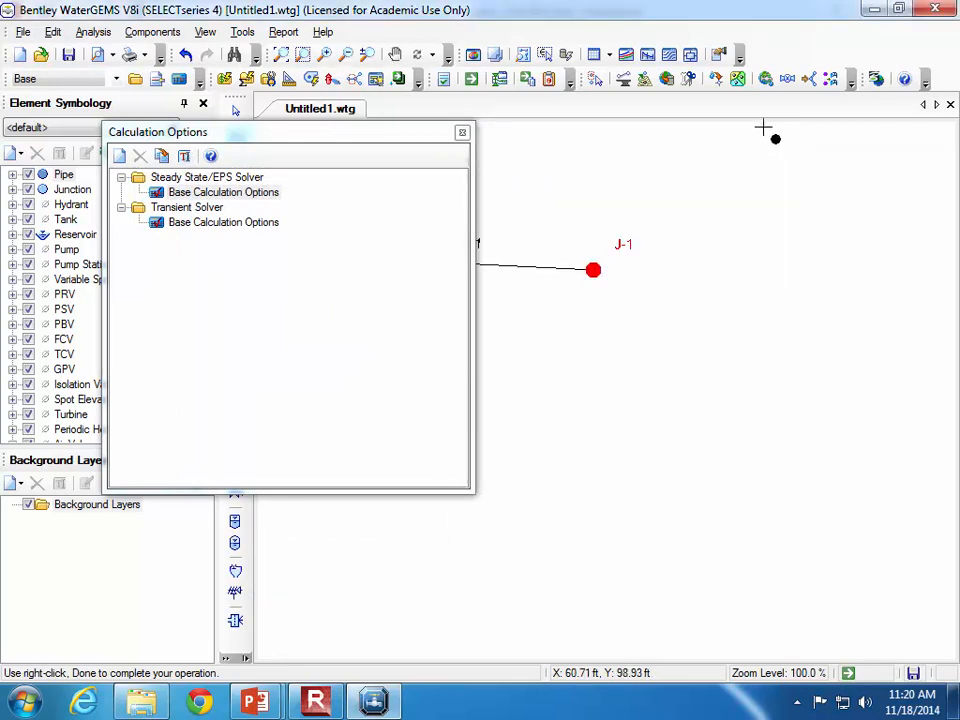
left_click(461, 132)
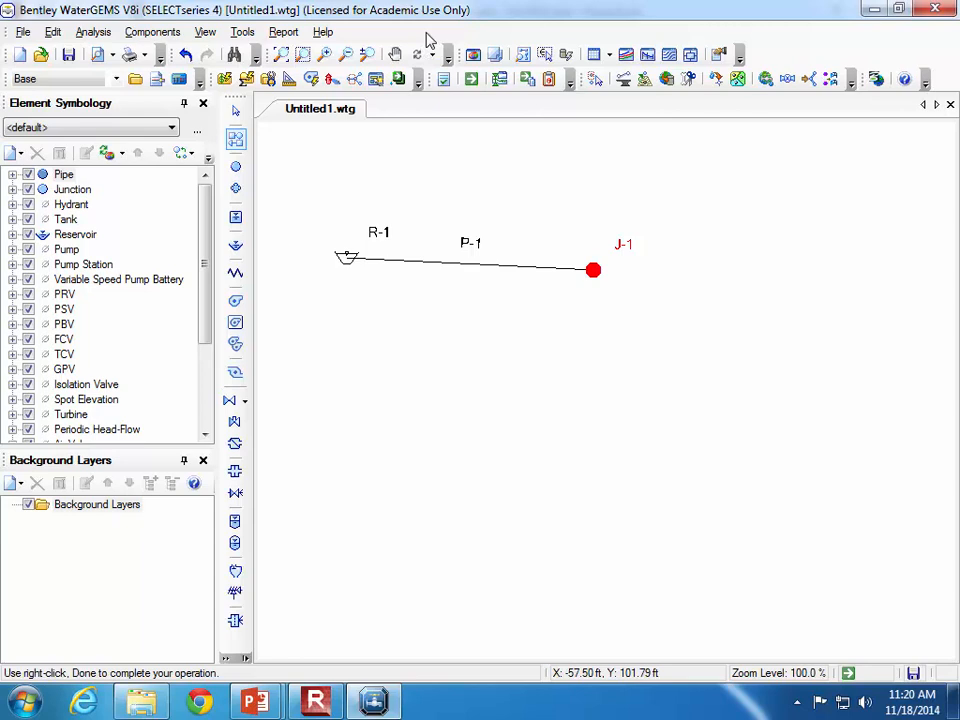
Set the elevation of reservoir R-1 to 1,079.37 ft in its properties.
left_click(237, 111)
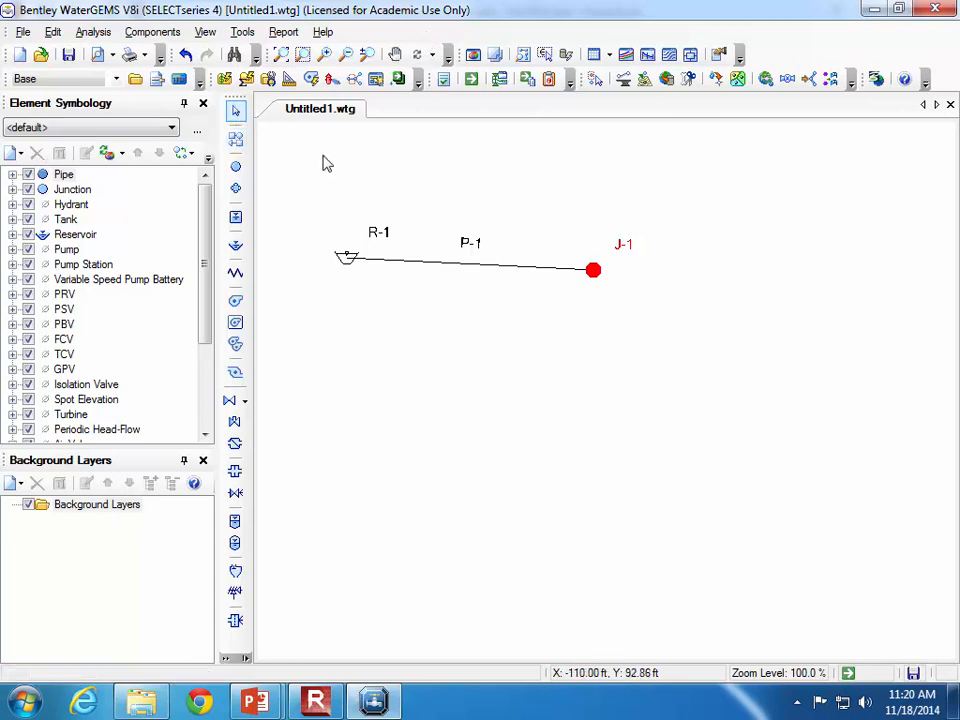
double_click(346, 259)
mouse_move(767, 300)
left_mouse_down()
mouse_move(767, 275)
mouse_move(769, 302)
left_mouse_up()
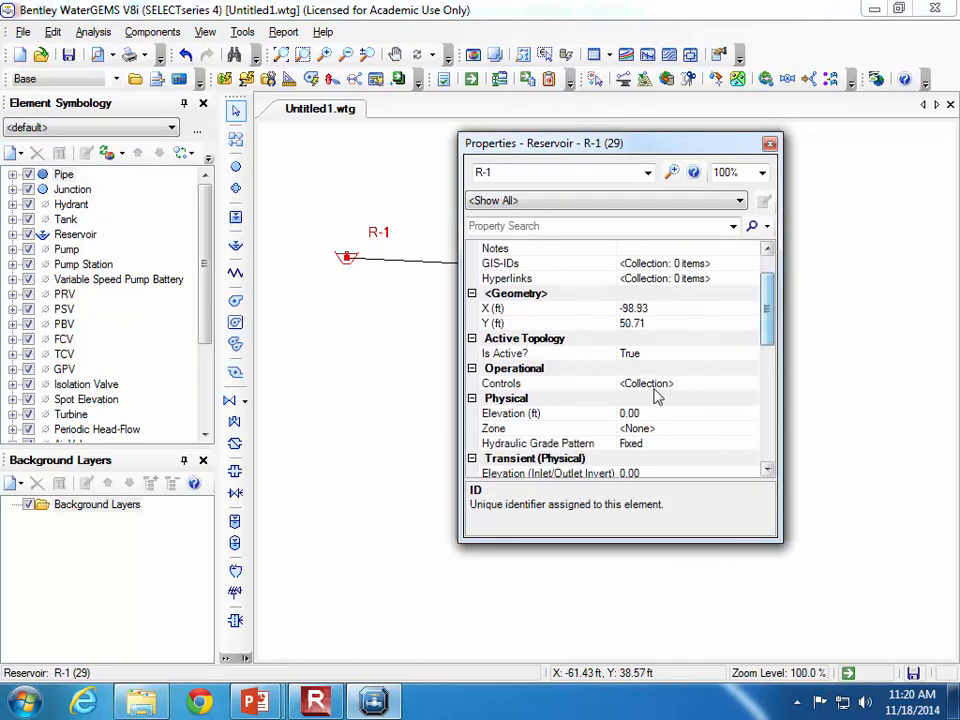
left_click(645, 412)
left_click(645, 412)
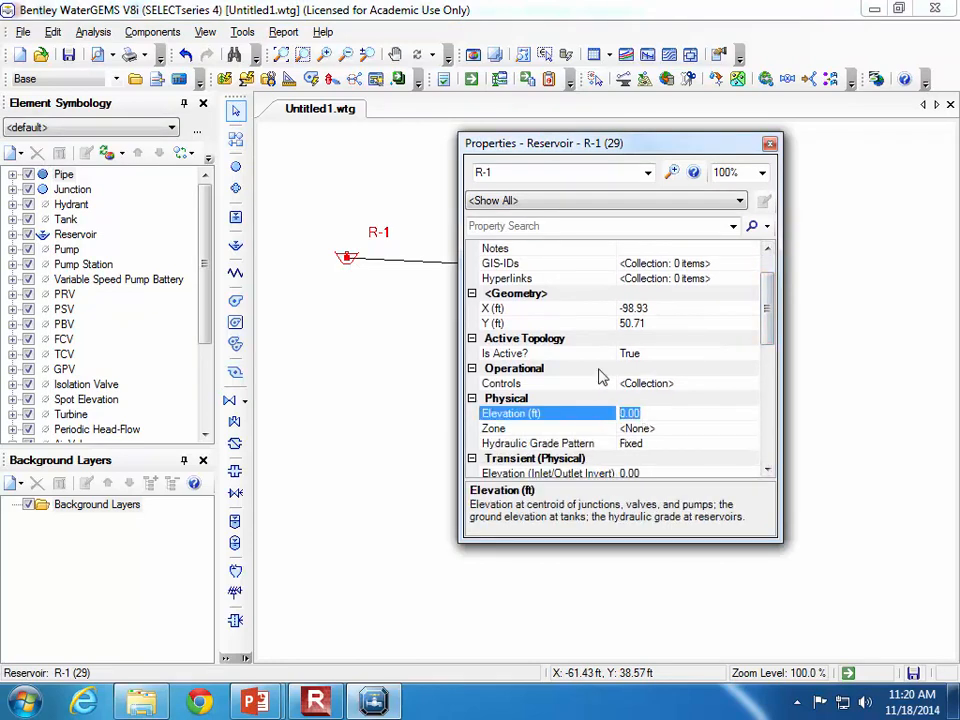
type("1,")
type("079.37")
key("Return")
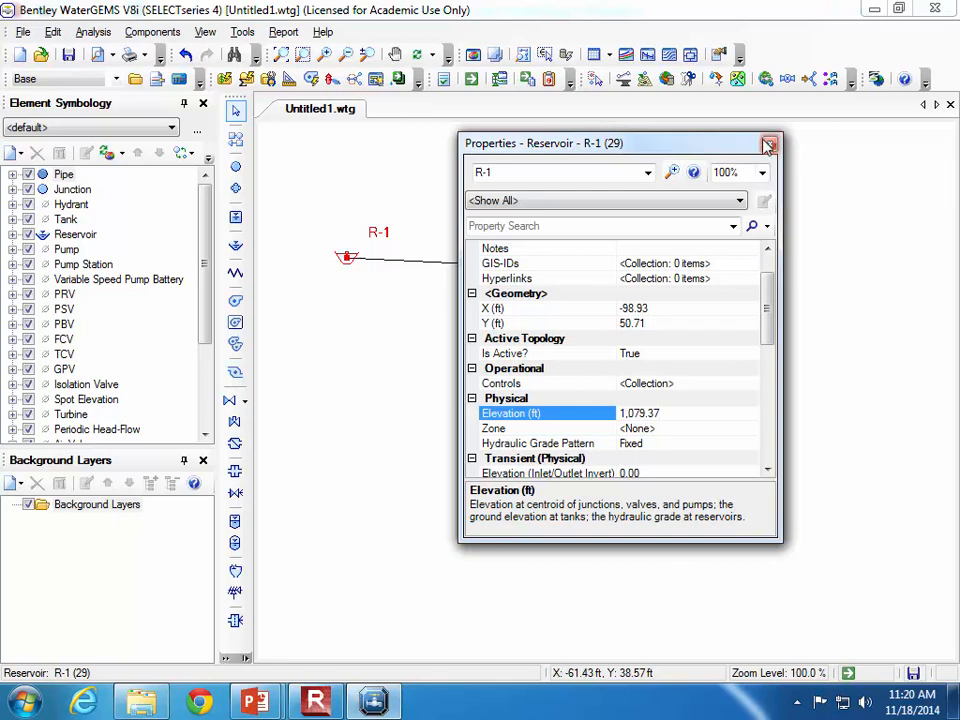
left_click(770, 143)
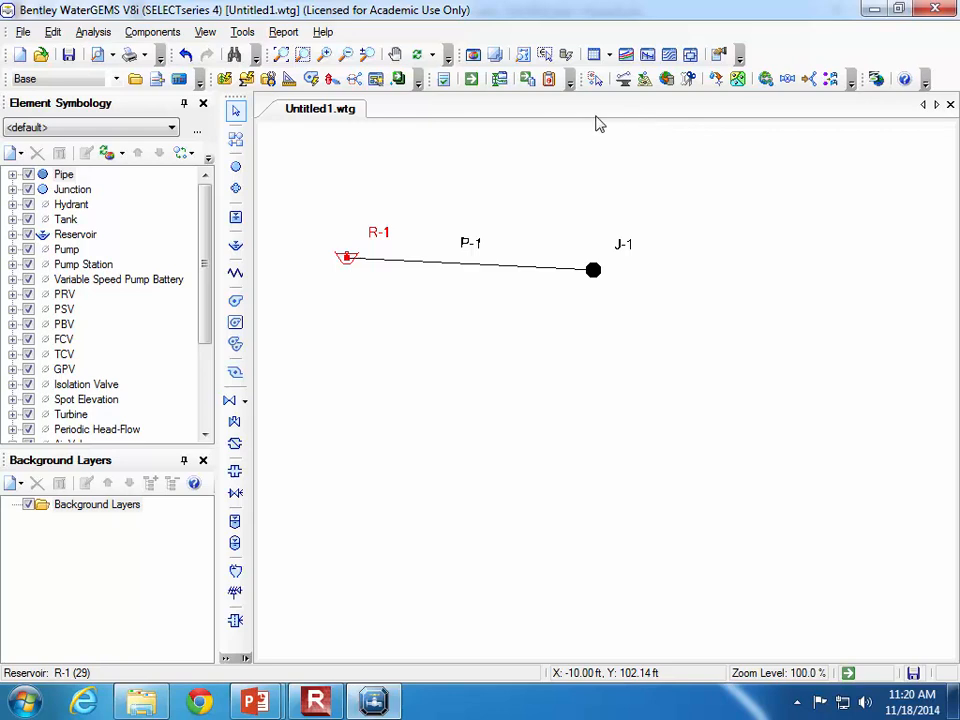
Review the elevation of reservoir R-1 in the Reservoir FlexTable and close the table.
left_click(610, 56)
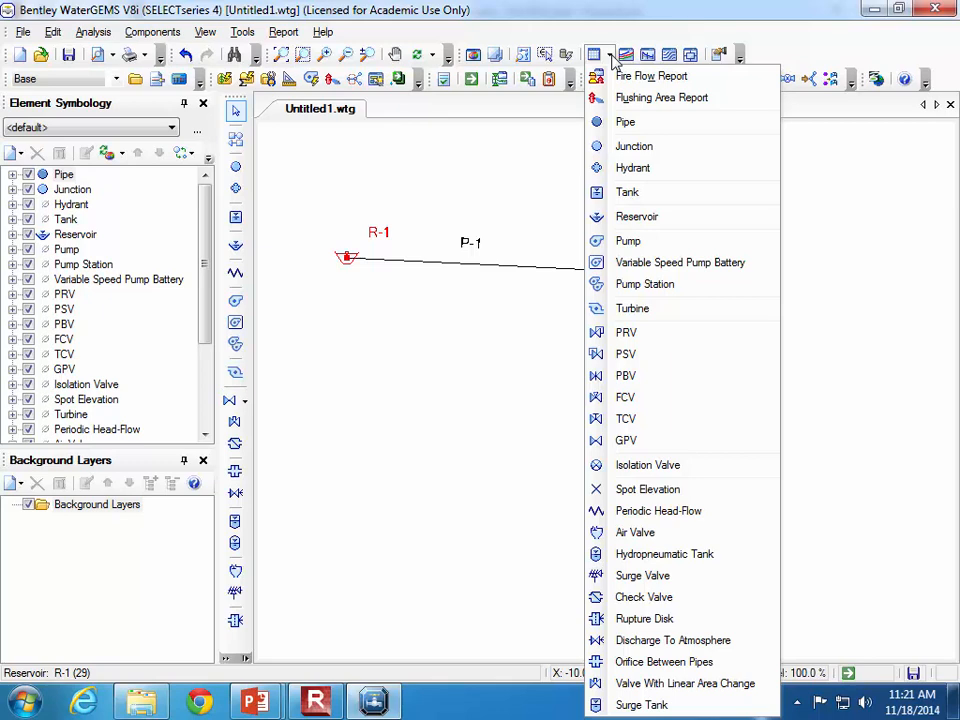
left_click(640, 216)
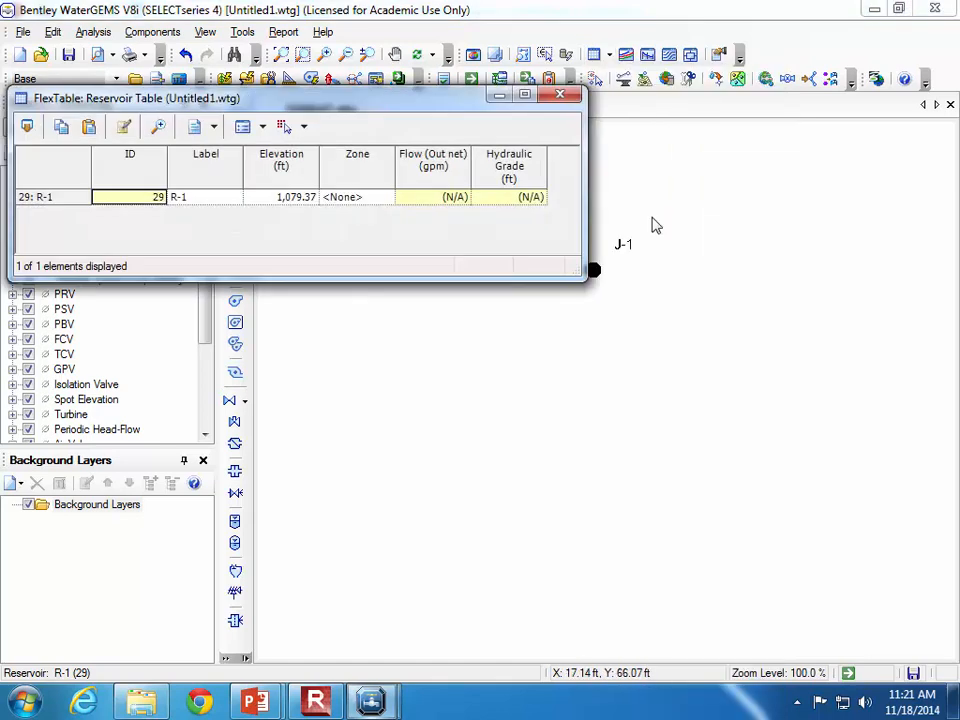
left_click(264, 198)
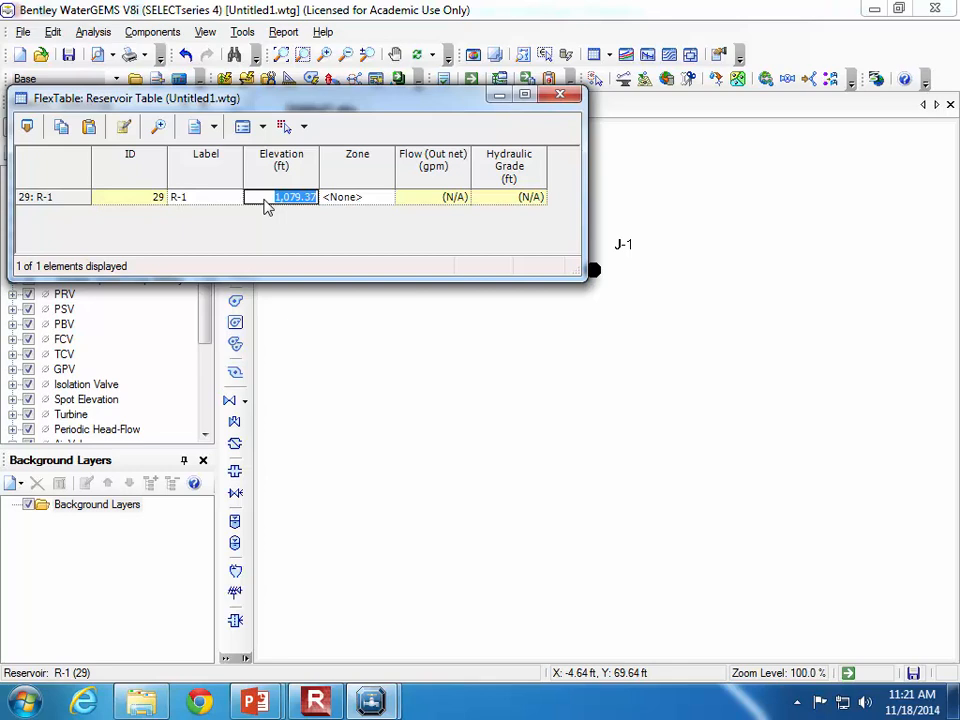
left_click(324, 201)
left_click(273, 200)
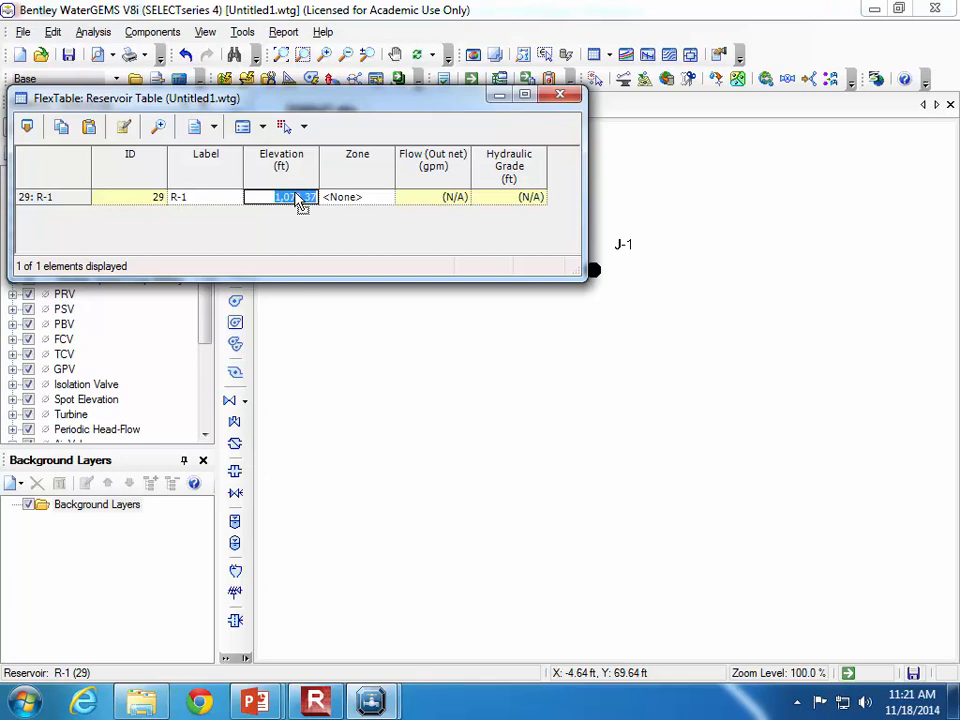
left_click(560, 95)
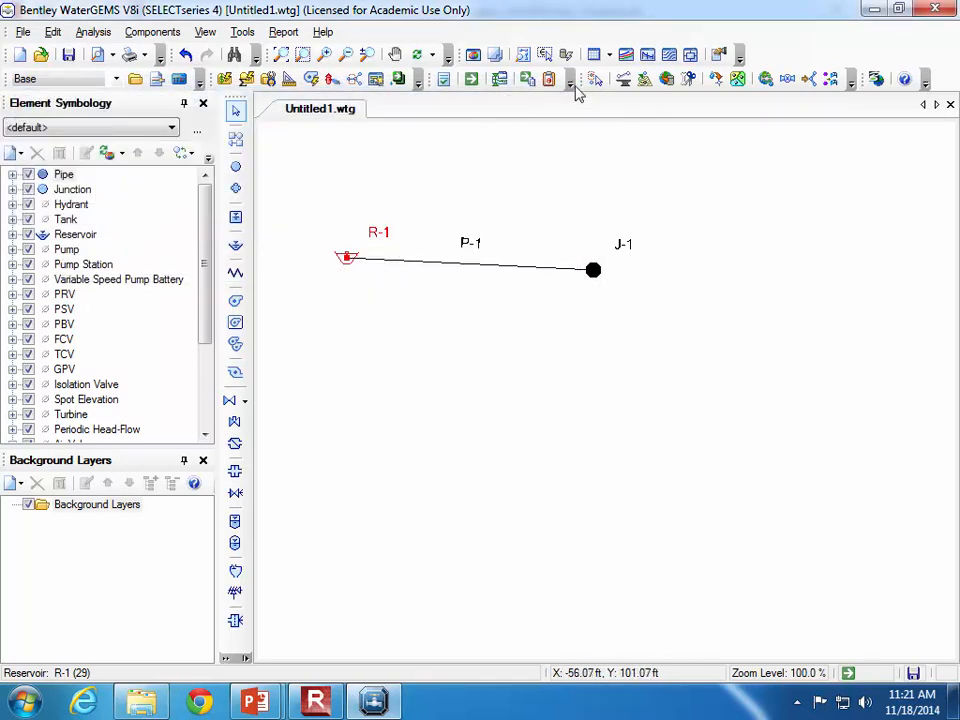
Set the diameter of pipe P-1 to 4.0 in in the Pipe FlexTable.
left_click(611, 56)
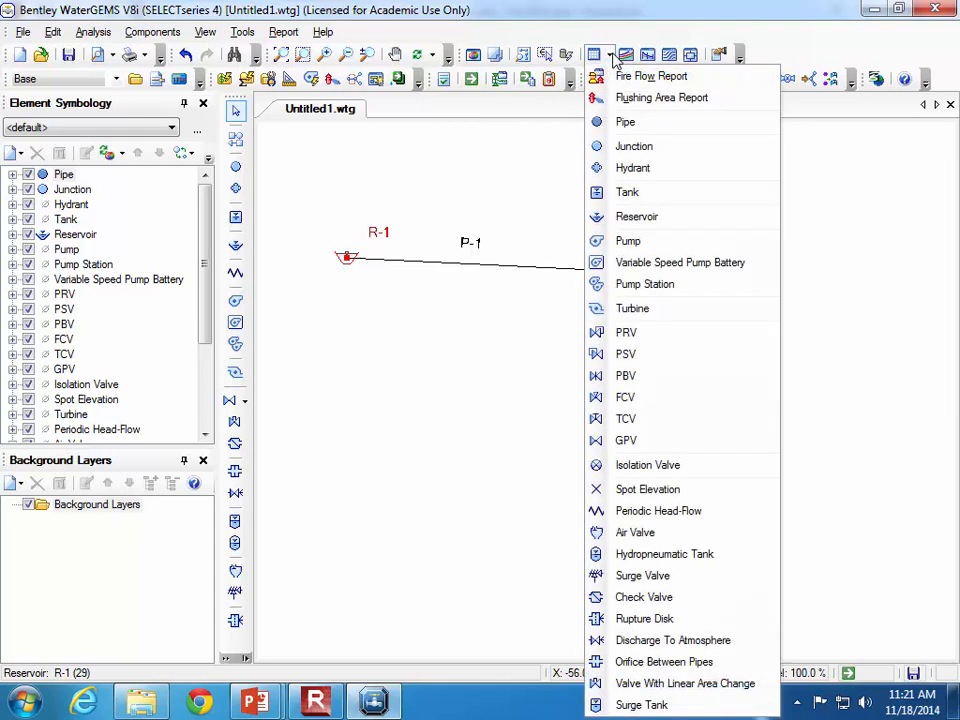
left_click(624, 122)
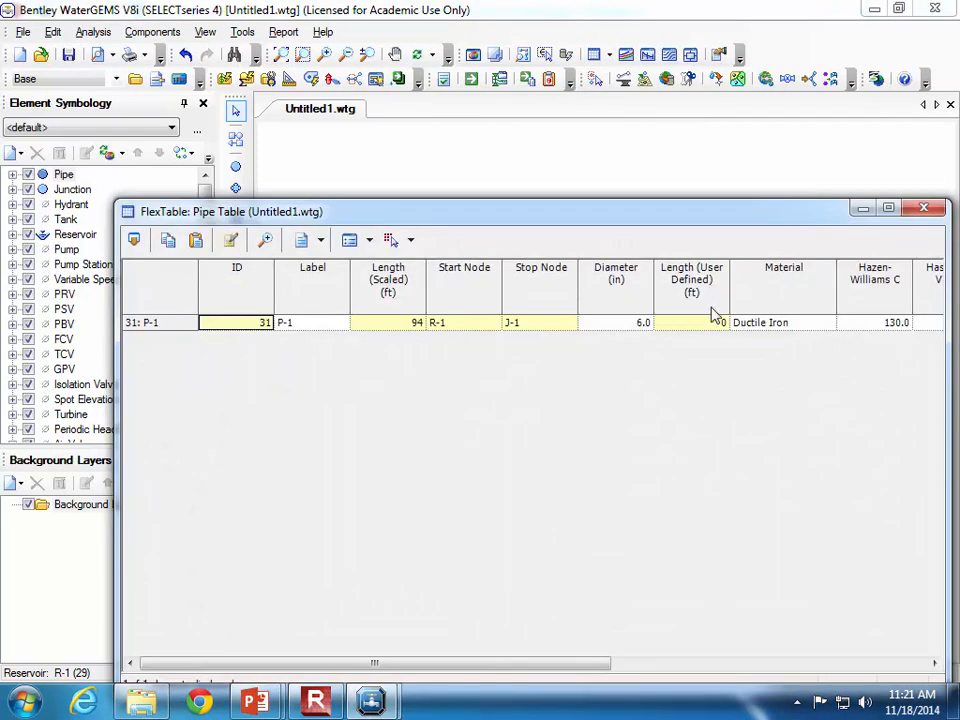
left_click(624, 323)
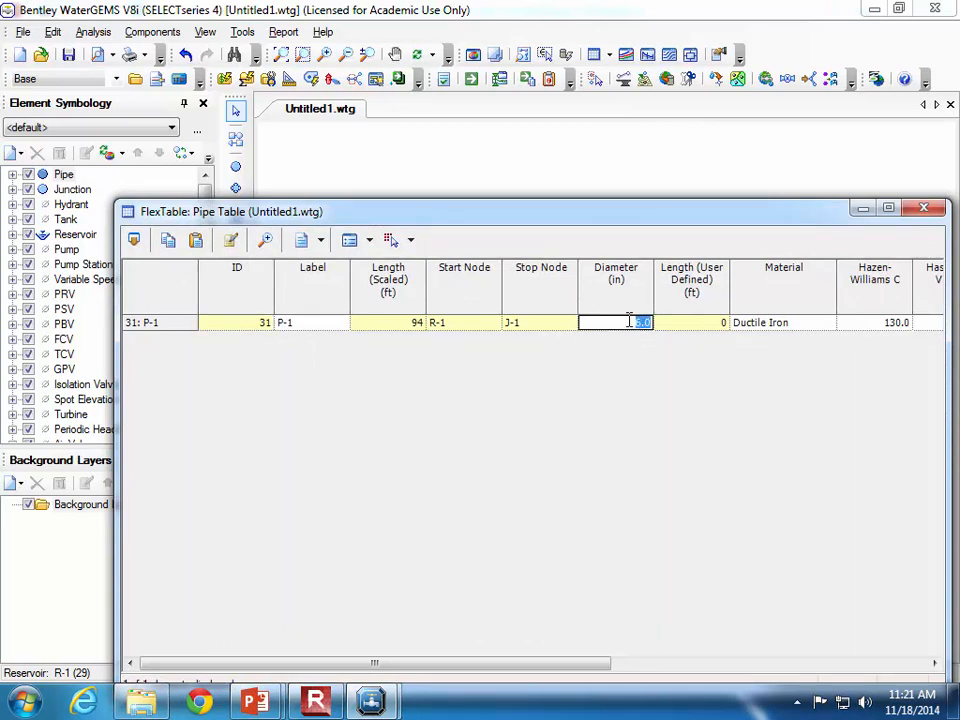
type("4.0")
Try feet and miles as the unit of the Pipe table's Diameter column, and return it to inches.
right_click(606, 280)
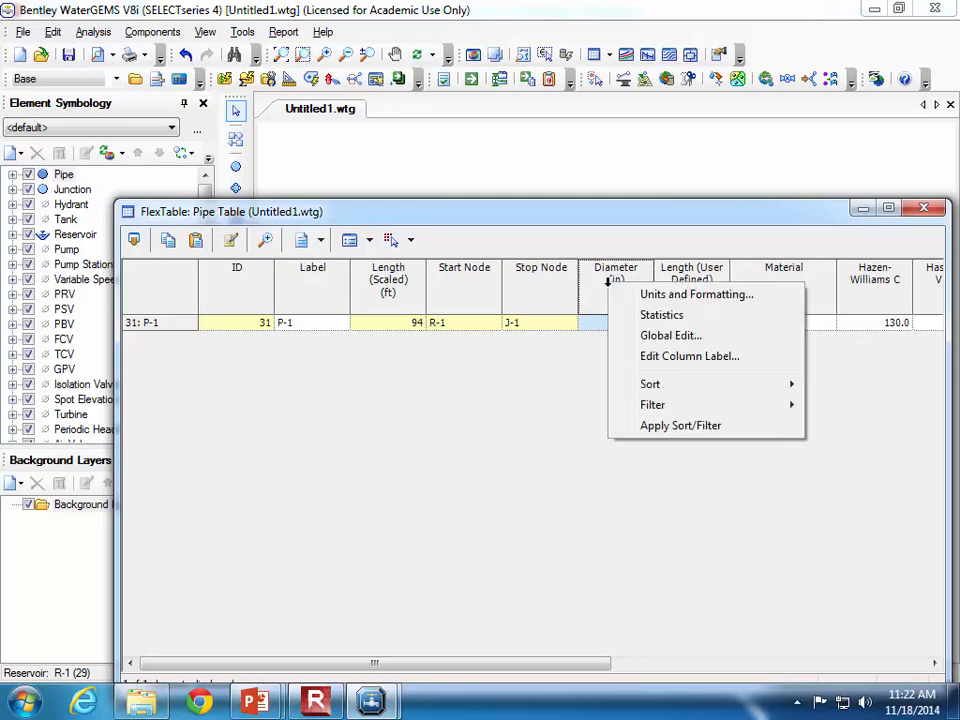
left_click(667, 295)
left_click(542, 446)
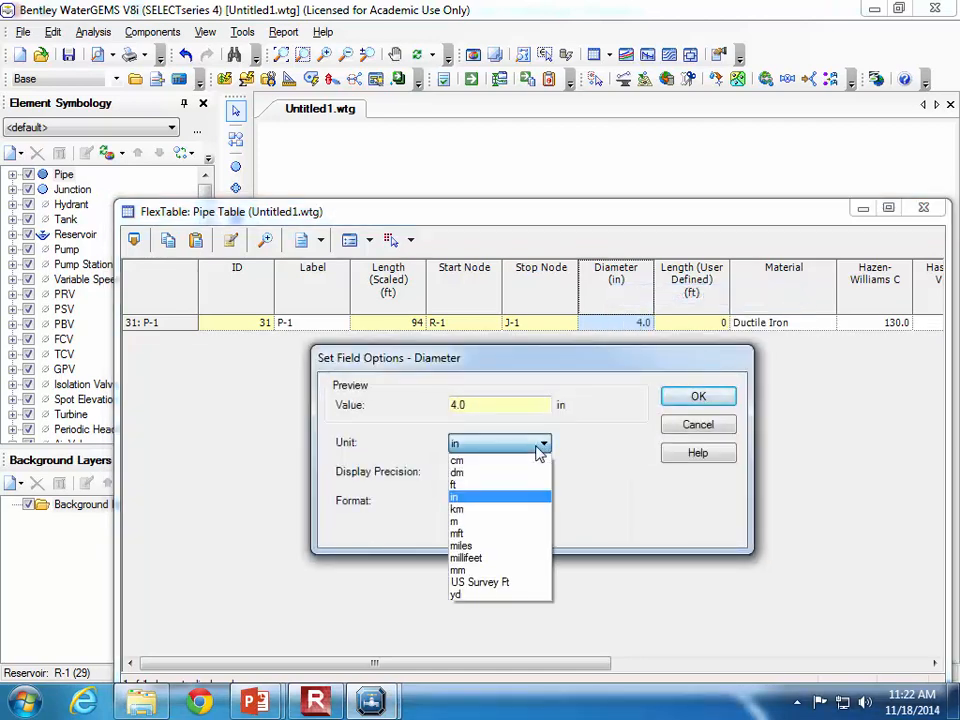
left_click(538, 484)
left_click(545, 447)
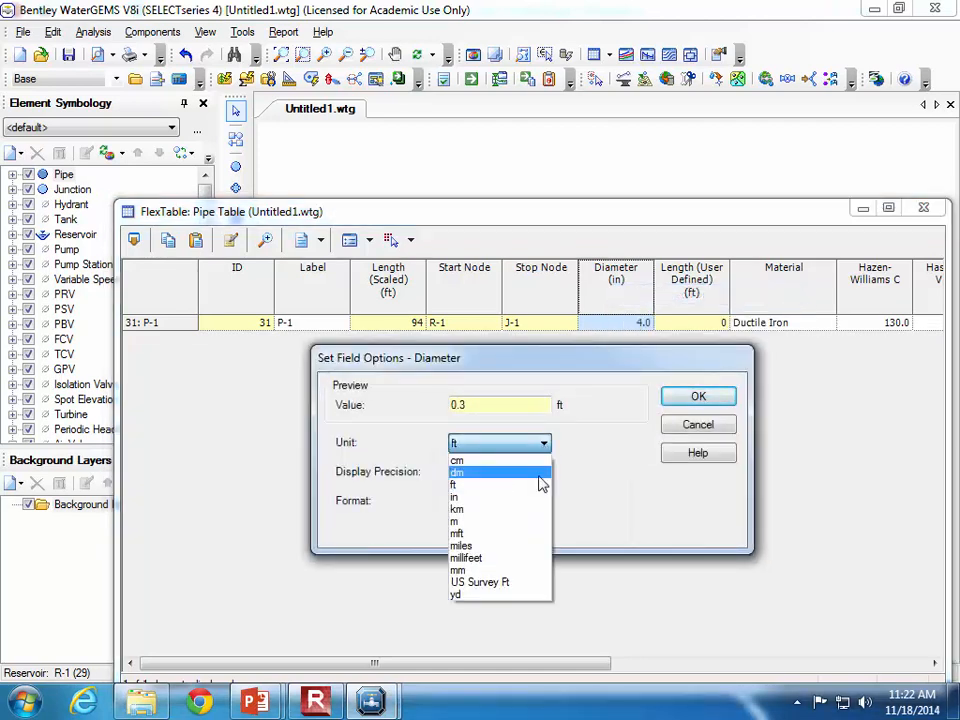
left_click(527, 545)
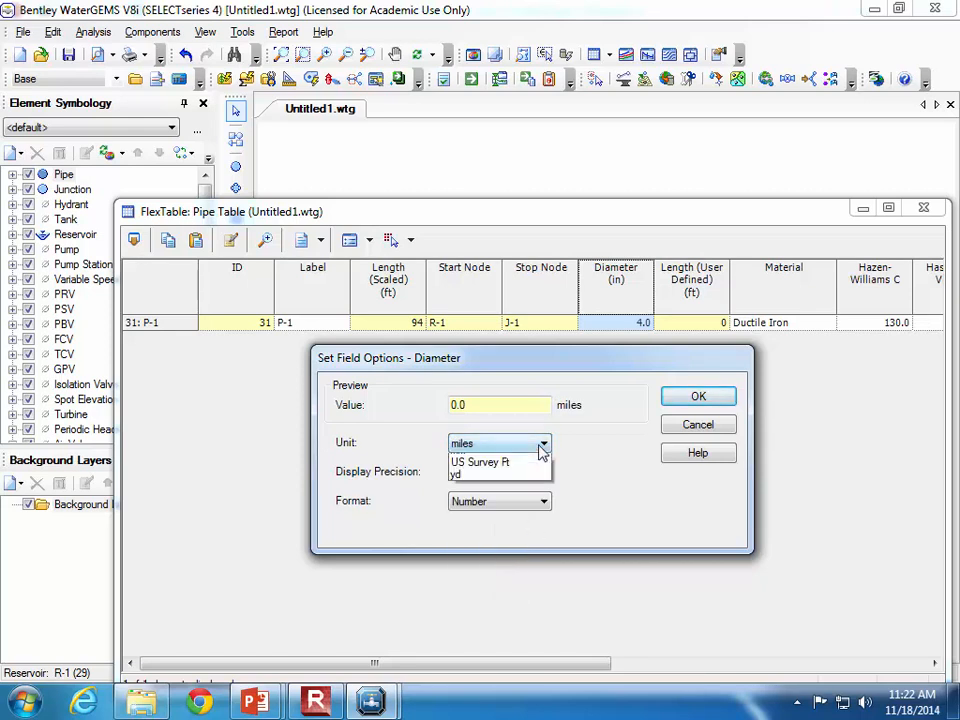
left_click(541, 452)
left_click(538, 496)
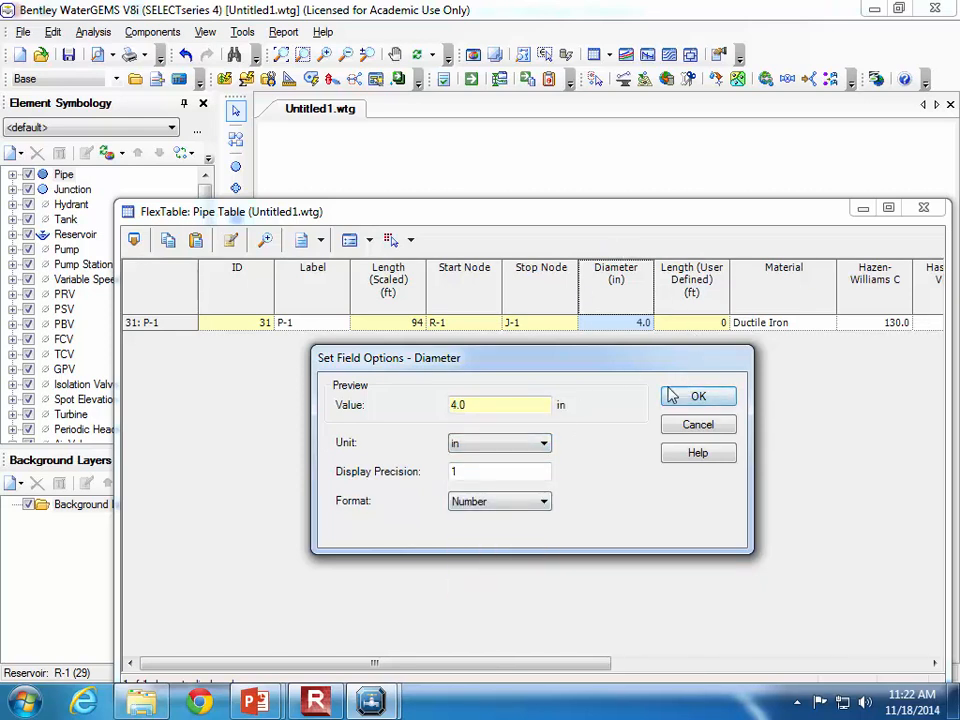
left_click(697, 400)
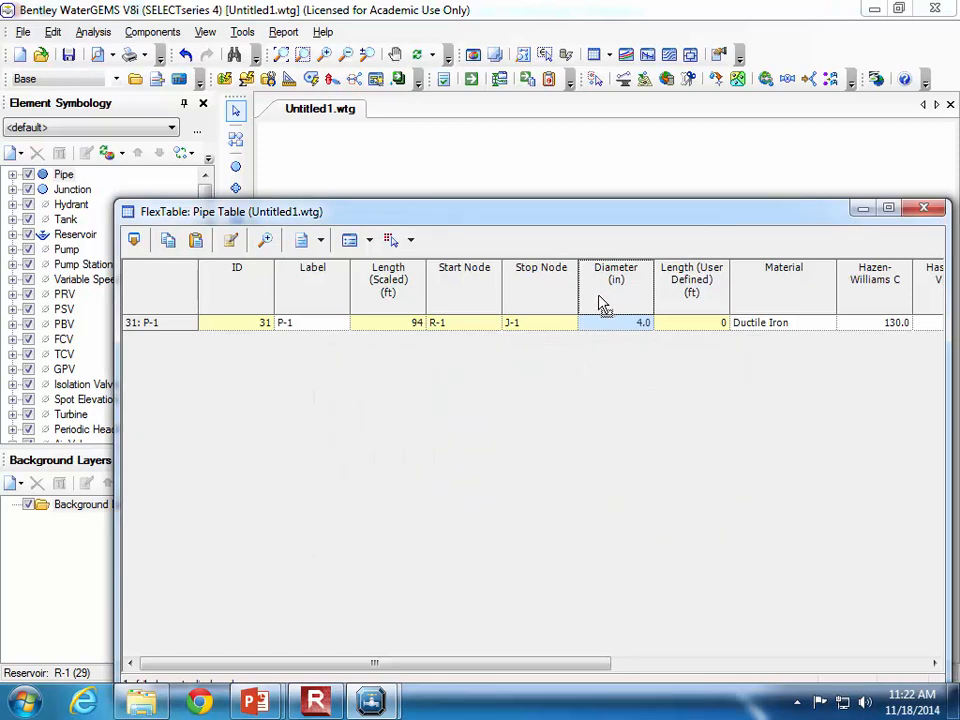
Try switching the Has User Defined Length option of pipe P-1 on and off in the Pipe FlexTable.
left_click_drag(553, 665, 699, 626)
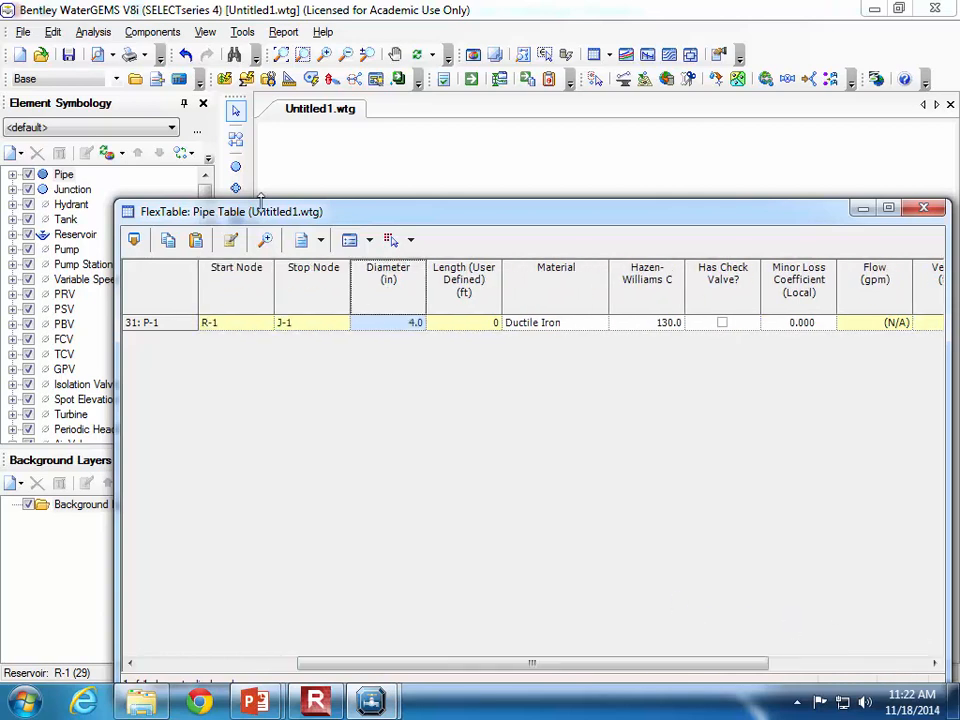
left_click_drag(742, 670, 909, 643)
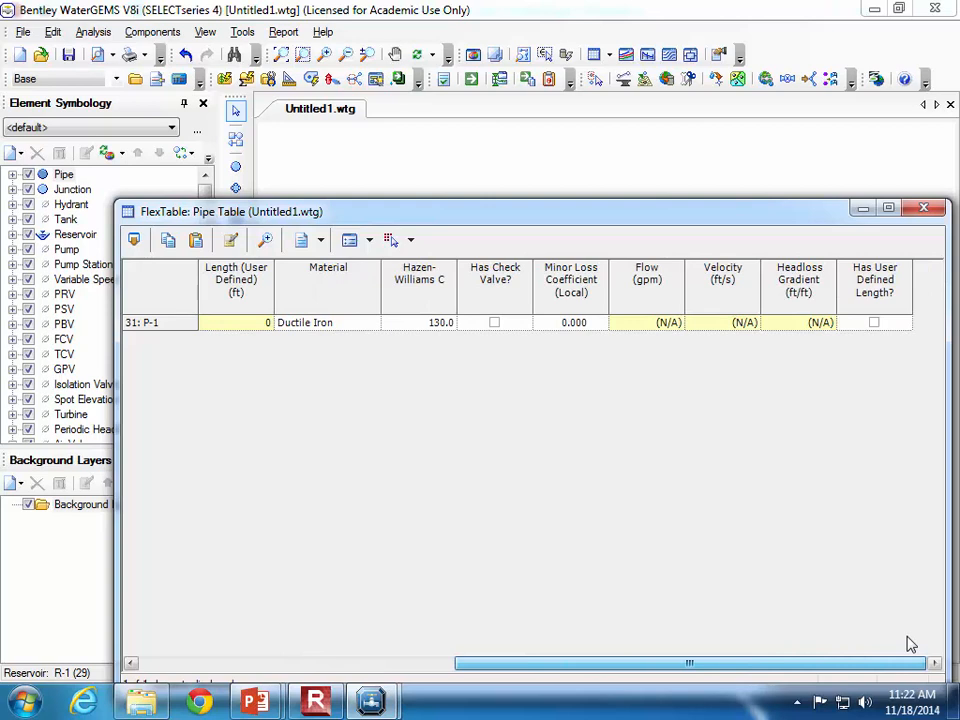
left_click(874, 323)
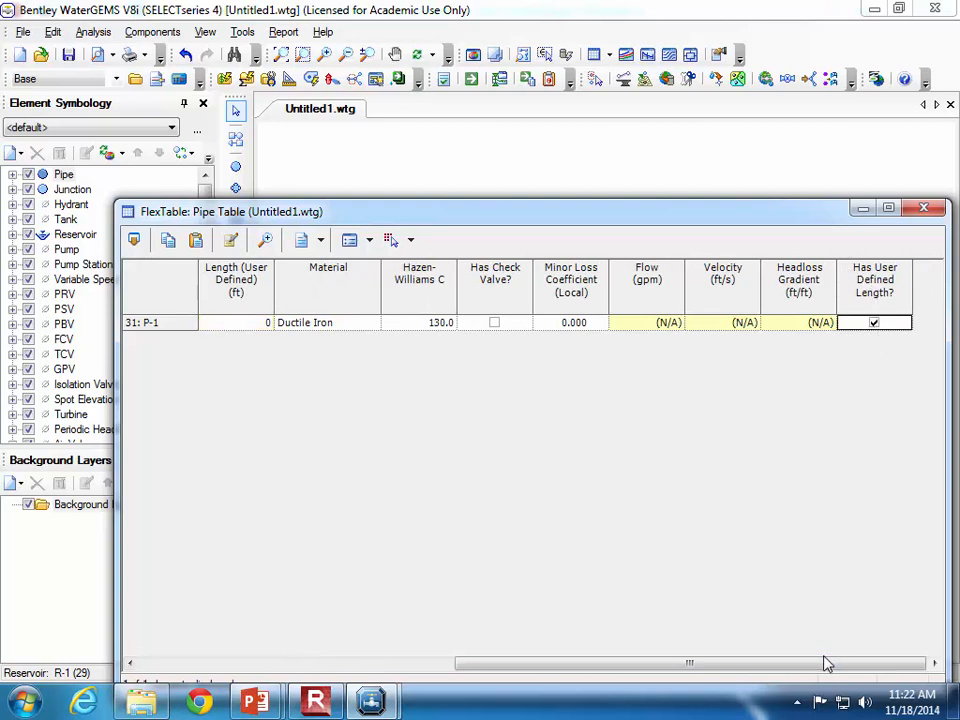
left_click(874, 323)
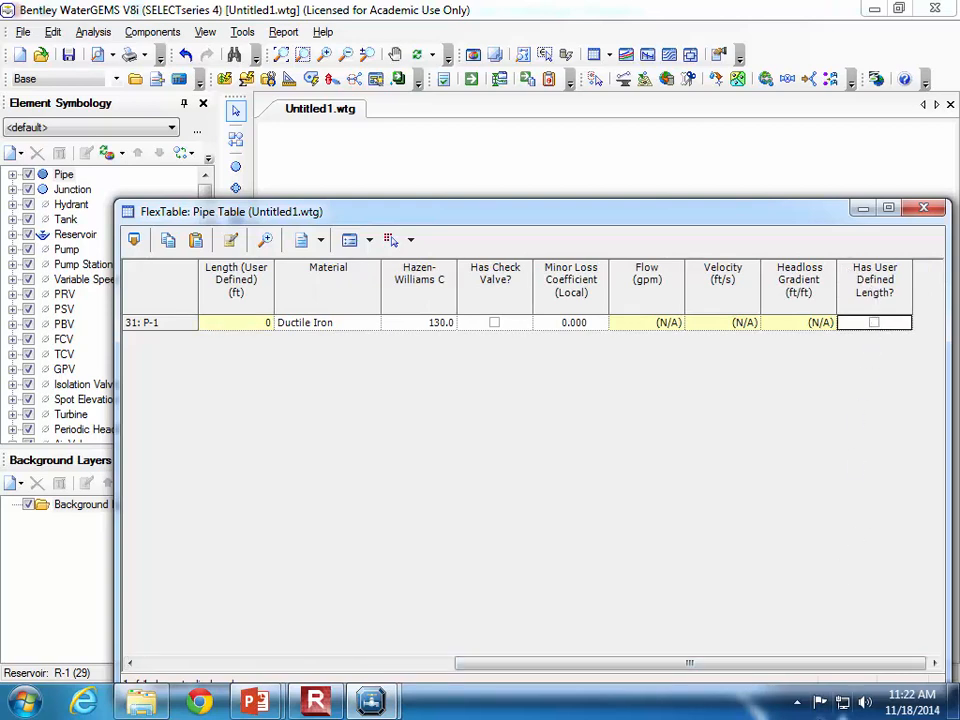
left_click_drag(810, 664, 628, 662)
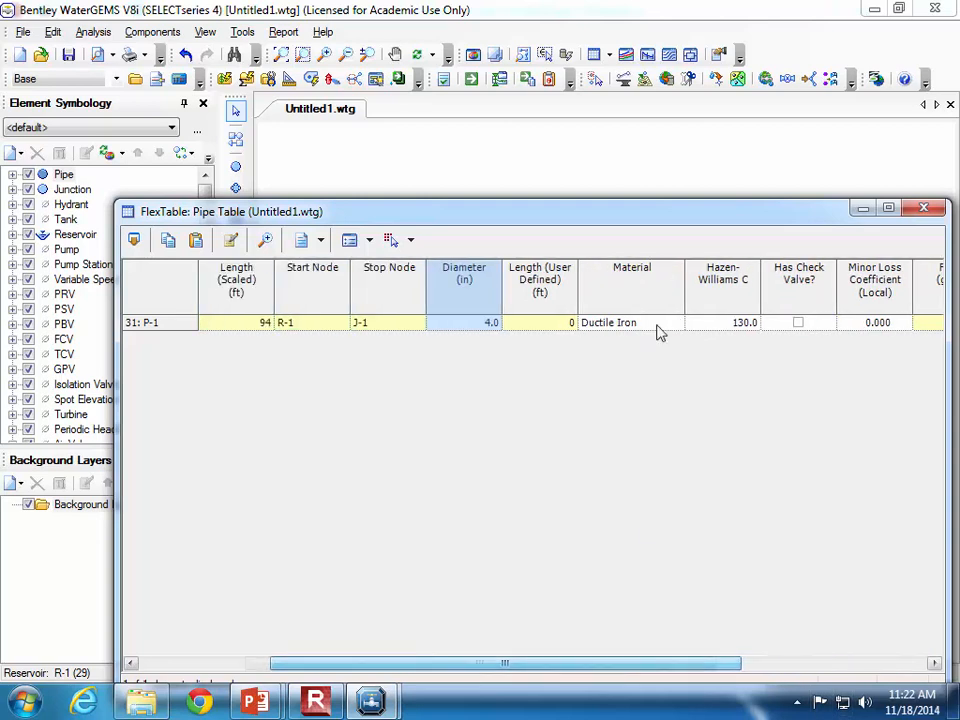
left_click(554, 324)
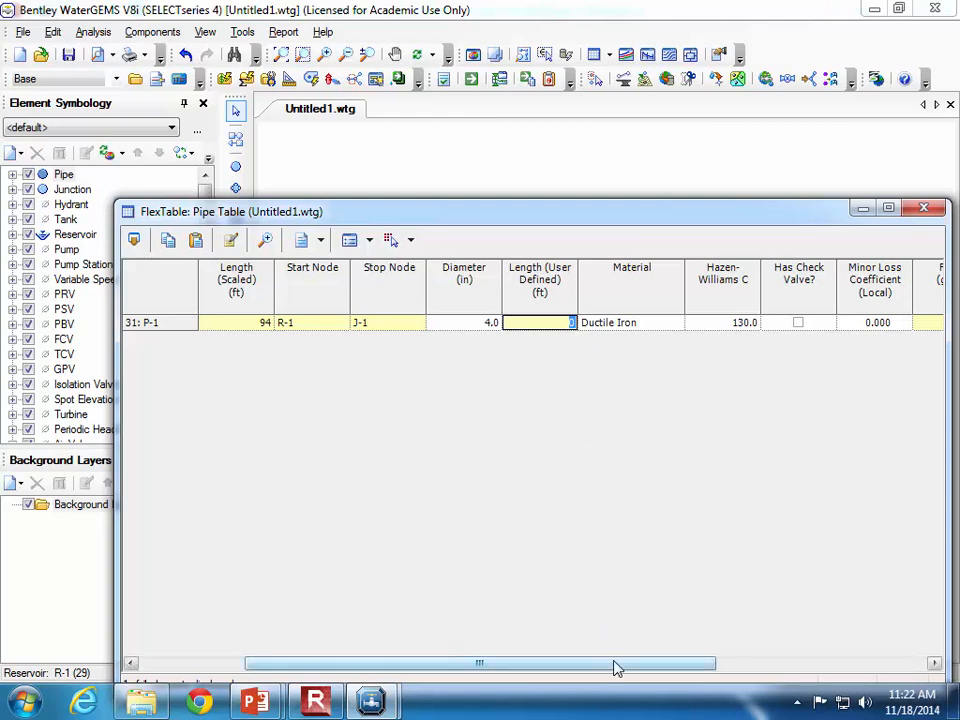
Enable a user-defined length for pipe P-1 and set it to 1,500 ft.
left_click_drag(617, 668, 868, 643)
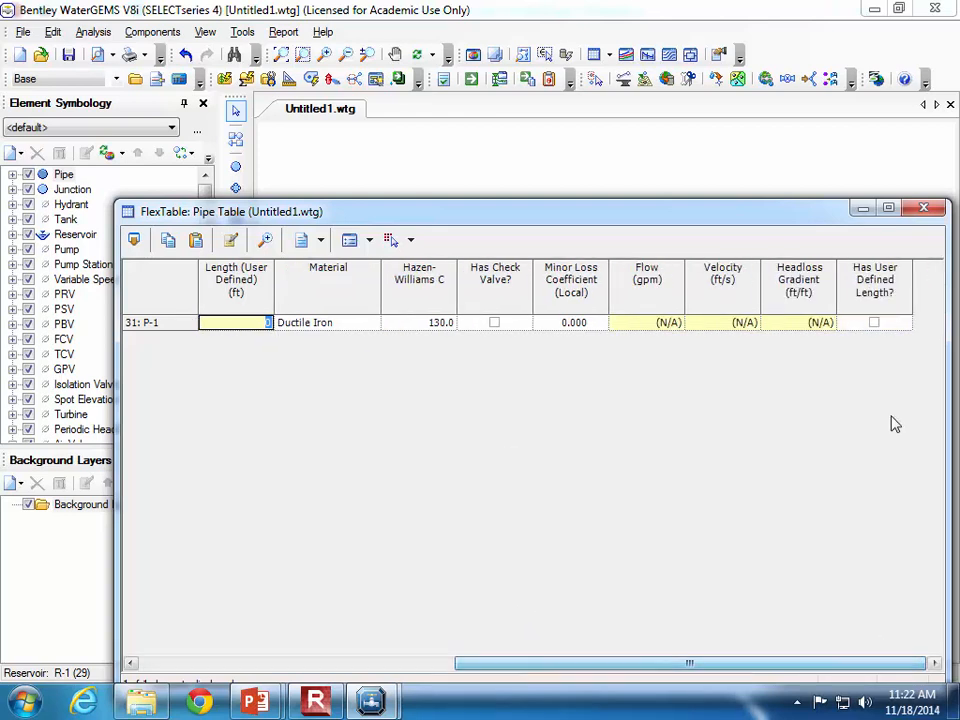
left_click(875, 326)
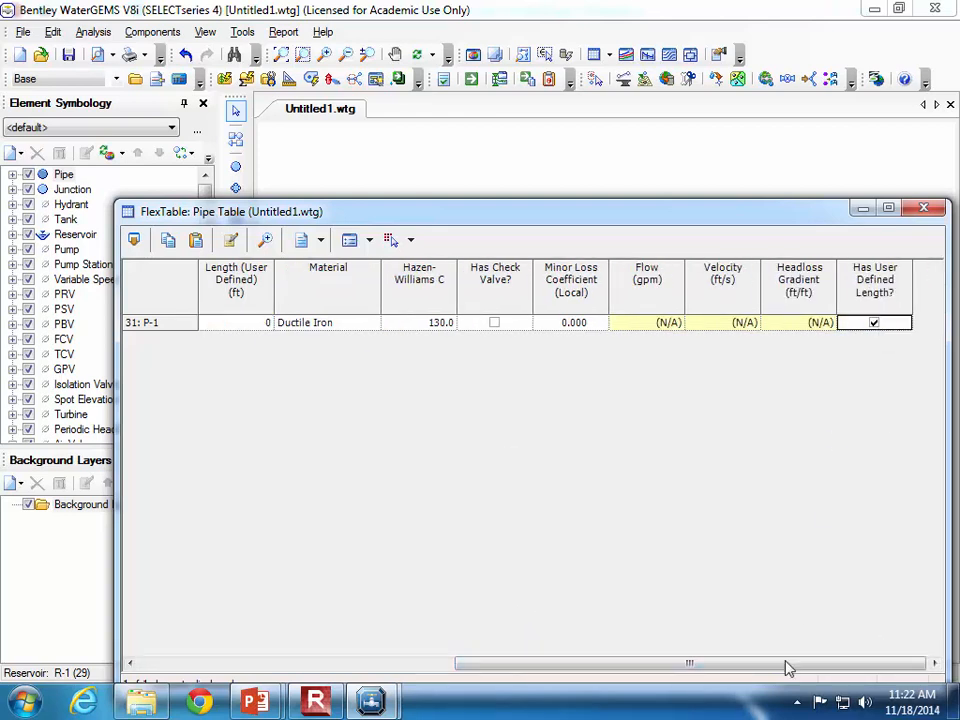
left_click_drag(757, 670, 572, 666)
left_click(568, 322)
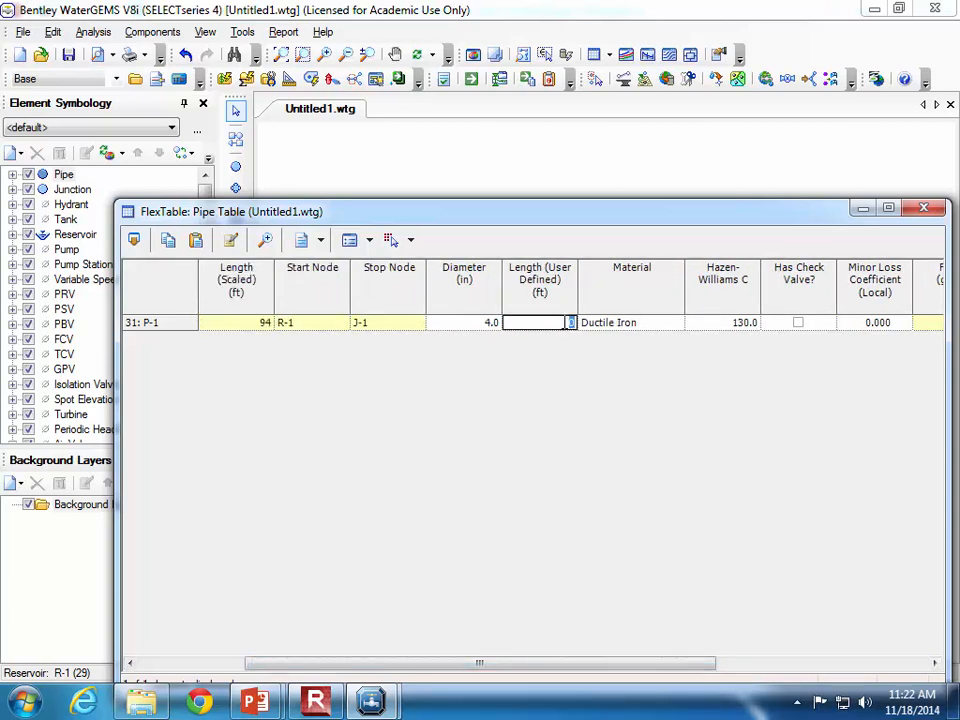
type("1500")
Open the engineering library for pipe P-1's material and browse the materials in MaterialLibrary.xml.
left_click(638, 321)
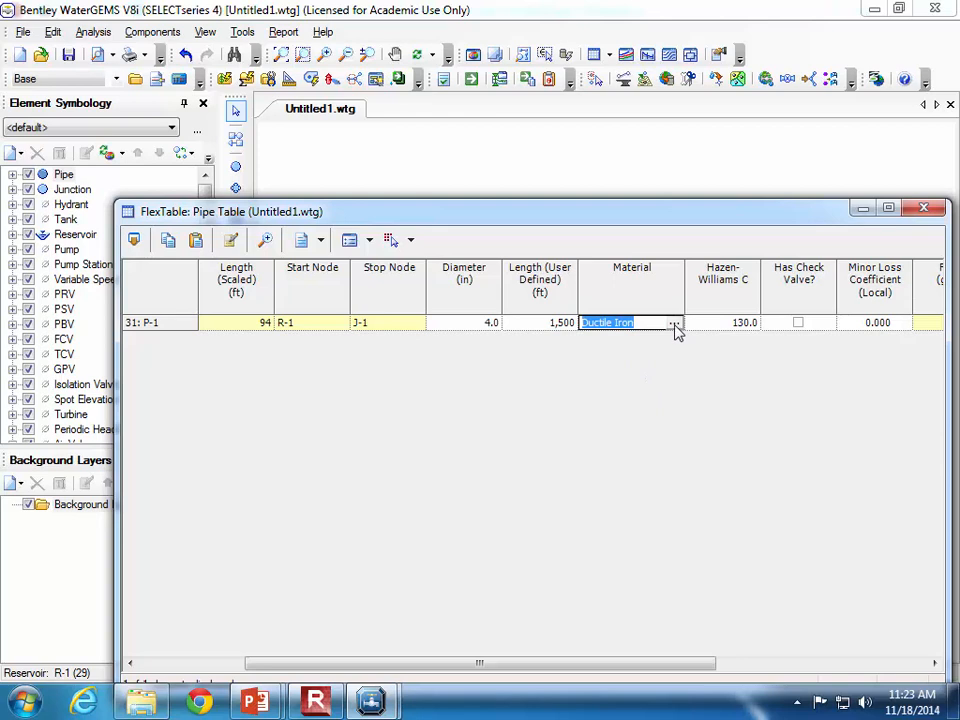
left_click(674, 323)
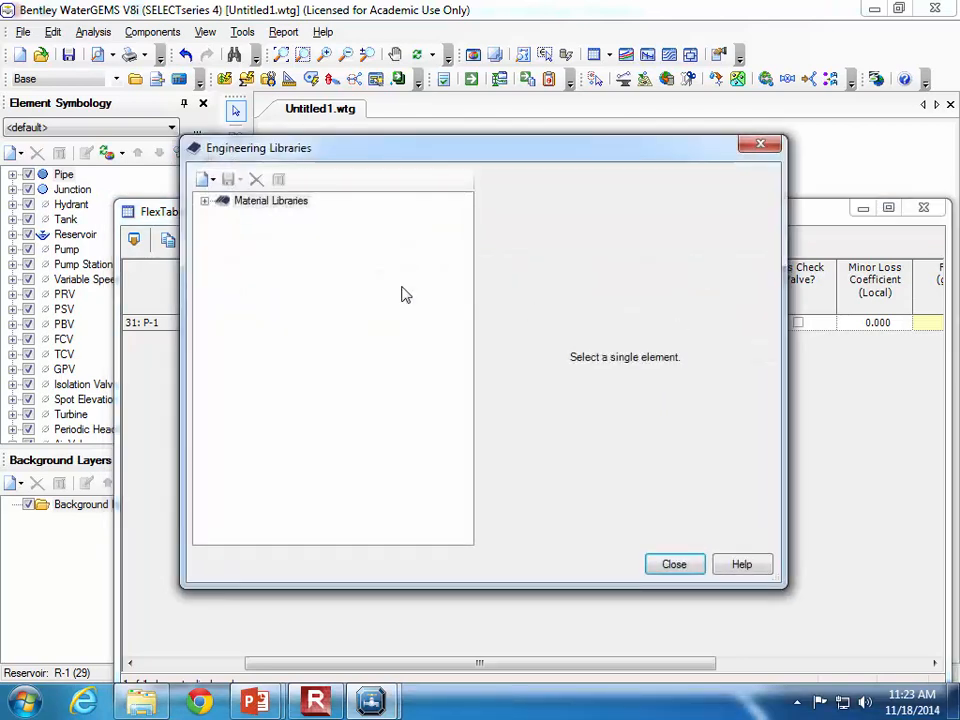
left_click(205, 202)
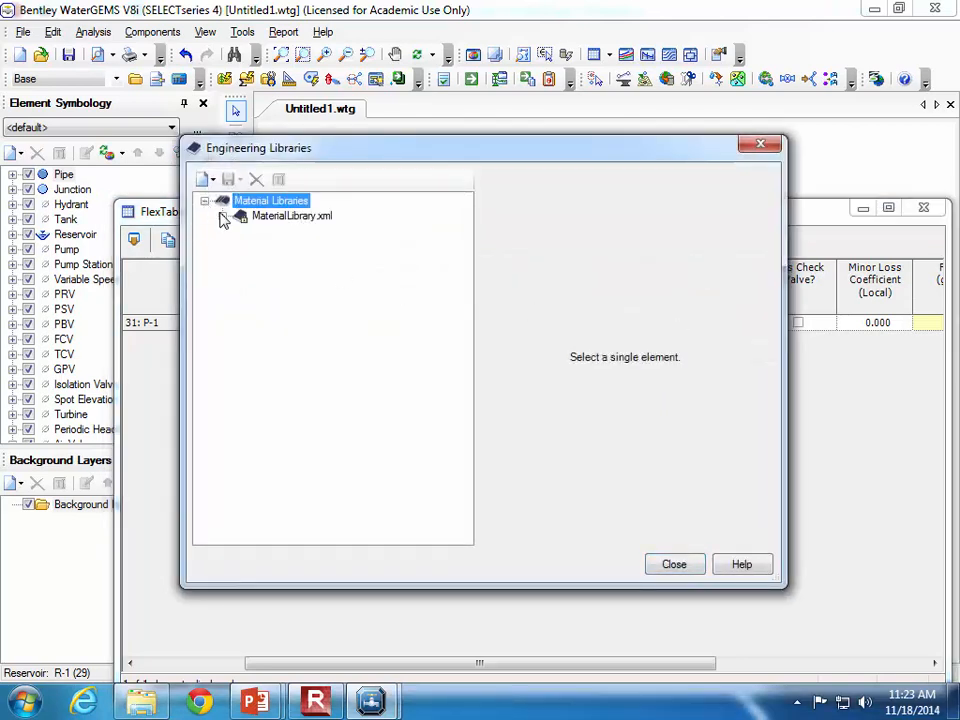
left_click(217, 220)
left_click_drag(469, 281, 461, 328)
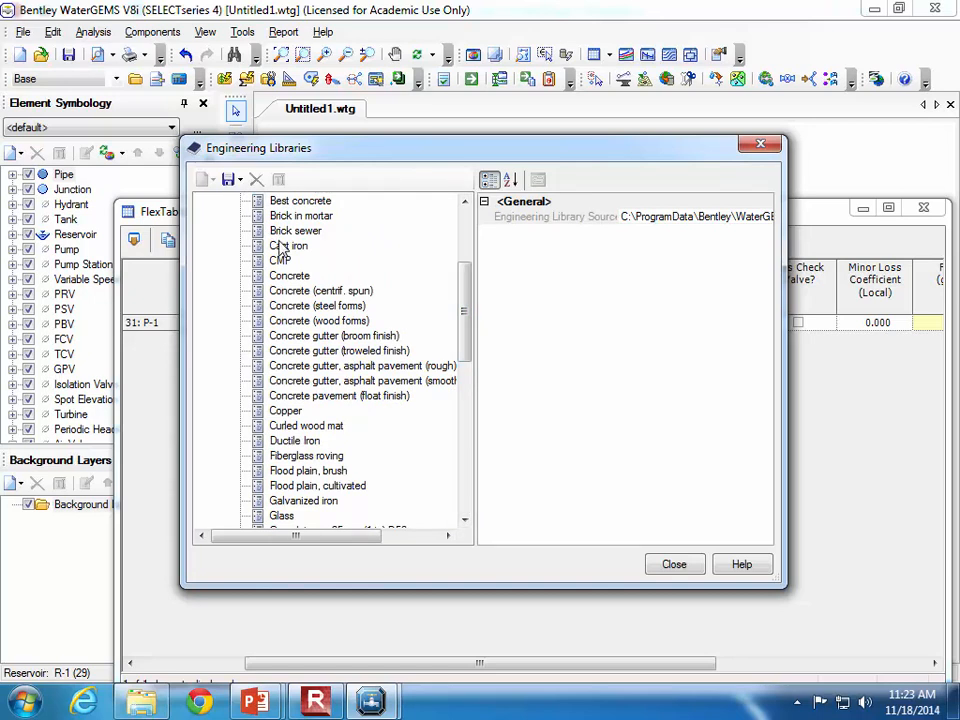
mouse_move(504, 154)
left_mouse_down()
mouse_move(424, 394)
mouse_move(500, 158)
left_mouse_up()
left_click_drag(463, 338, 493, 364)
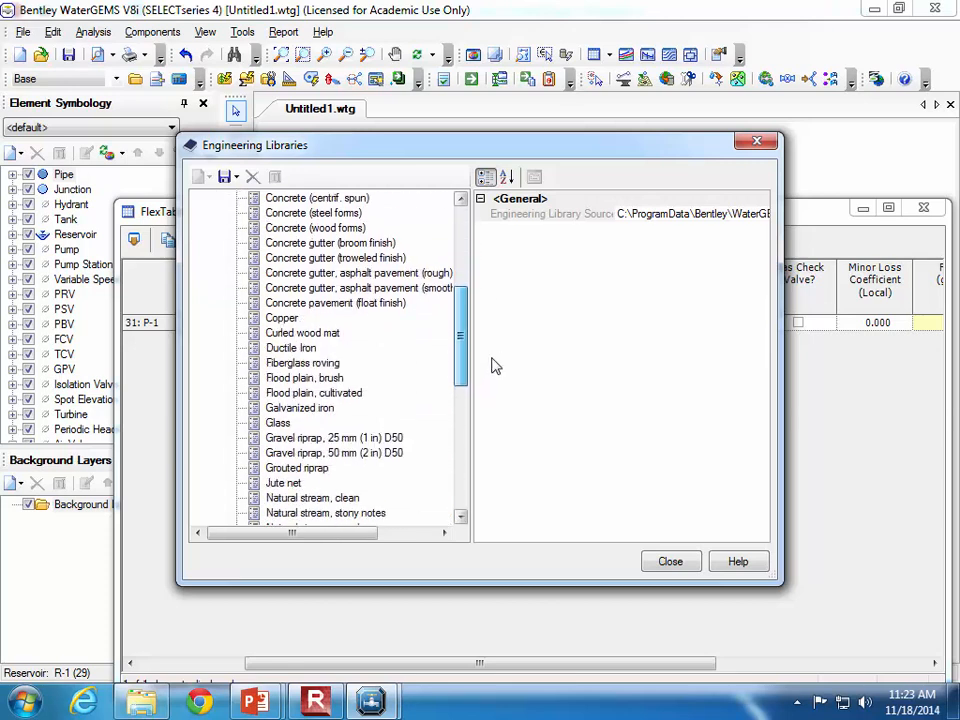
Compare the material properties of Ductile Iron, Cast iron and Concrete in the library.
left_click(300, 348)
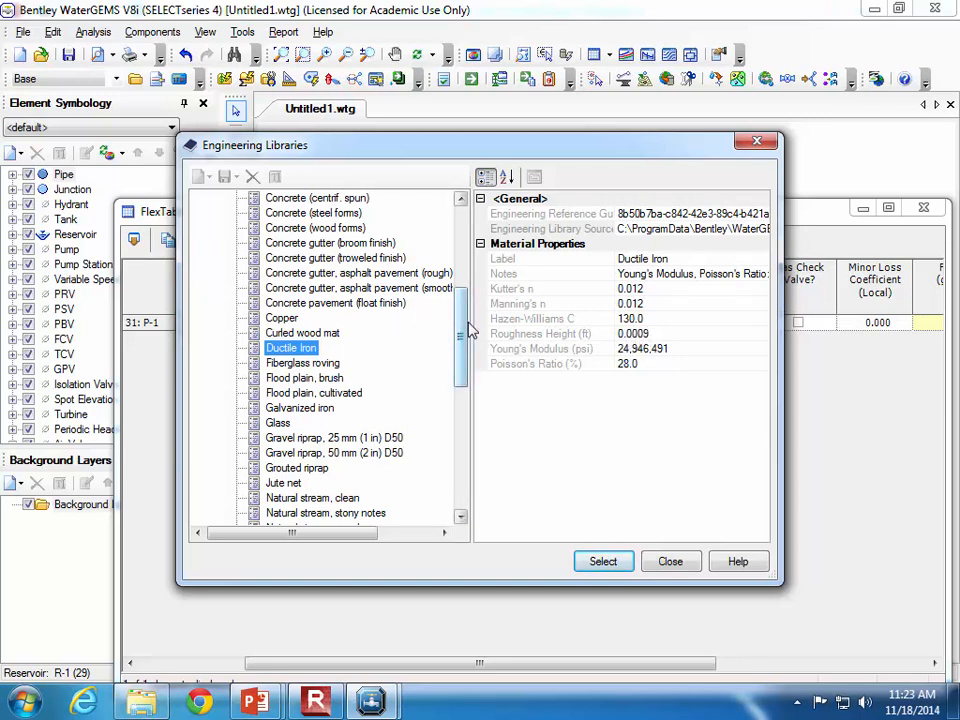
left_click_drag(464, 330, 461, 300)
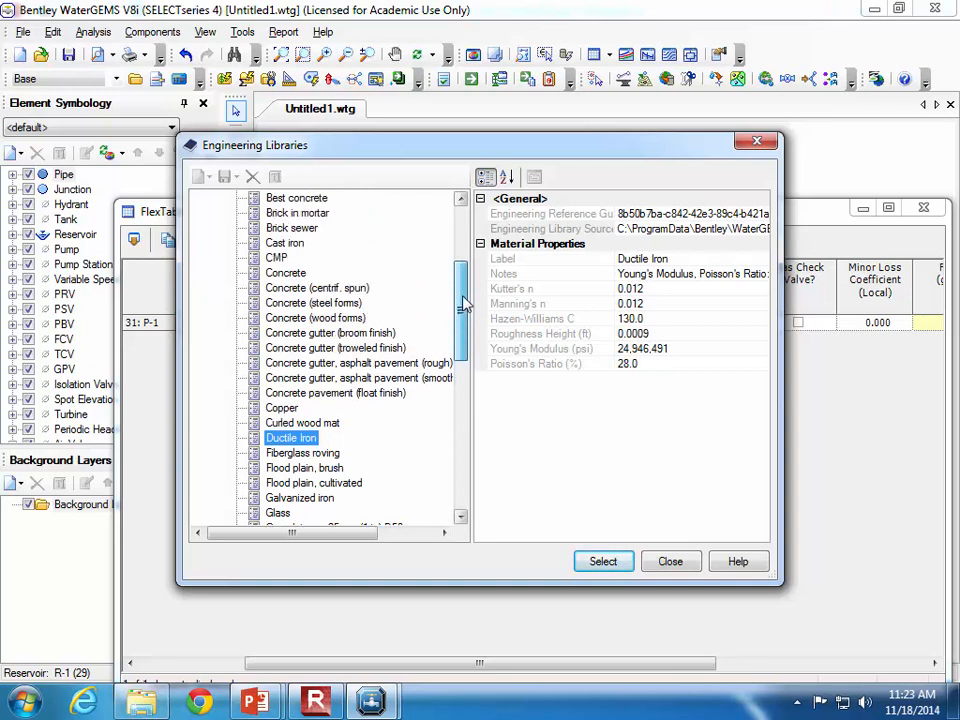
left_click(296, 244)
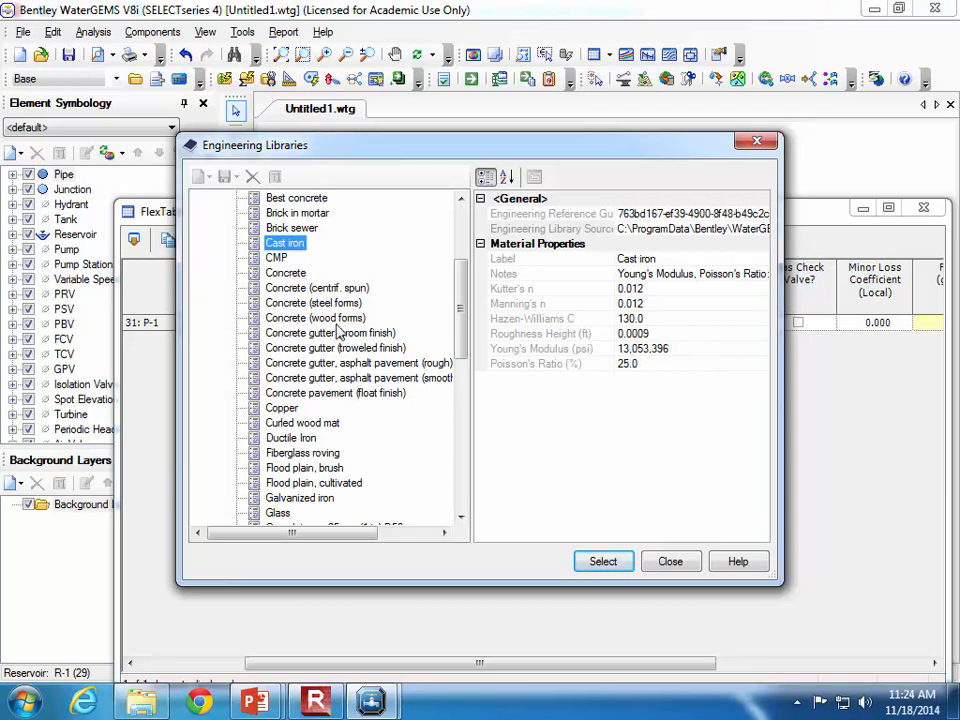
left_click(297, 273)
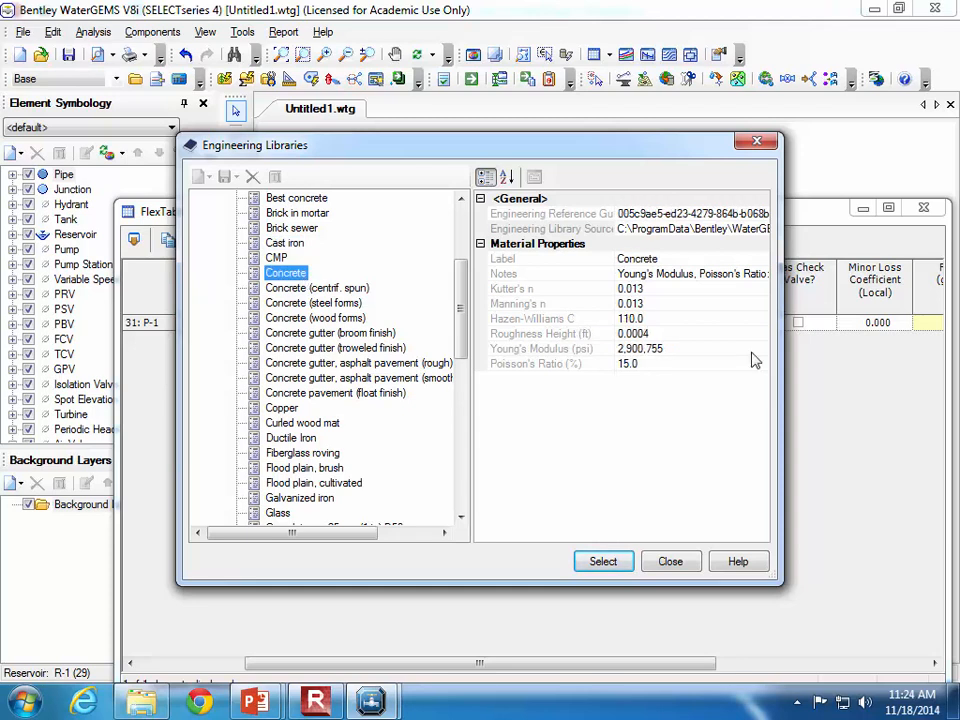
Assign Cast iron as the material of pipe P-1 and close the Pipe FlexTable.
left_click(280, 243)
left_click(603, 561)
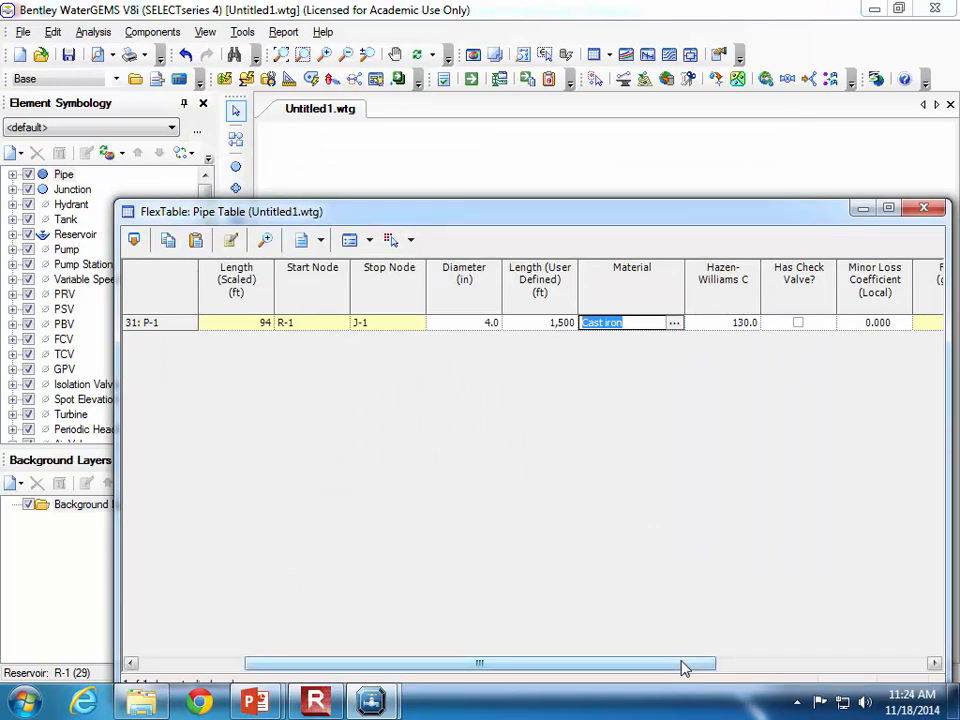
left_click_drag(690, 668, 740, 668)
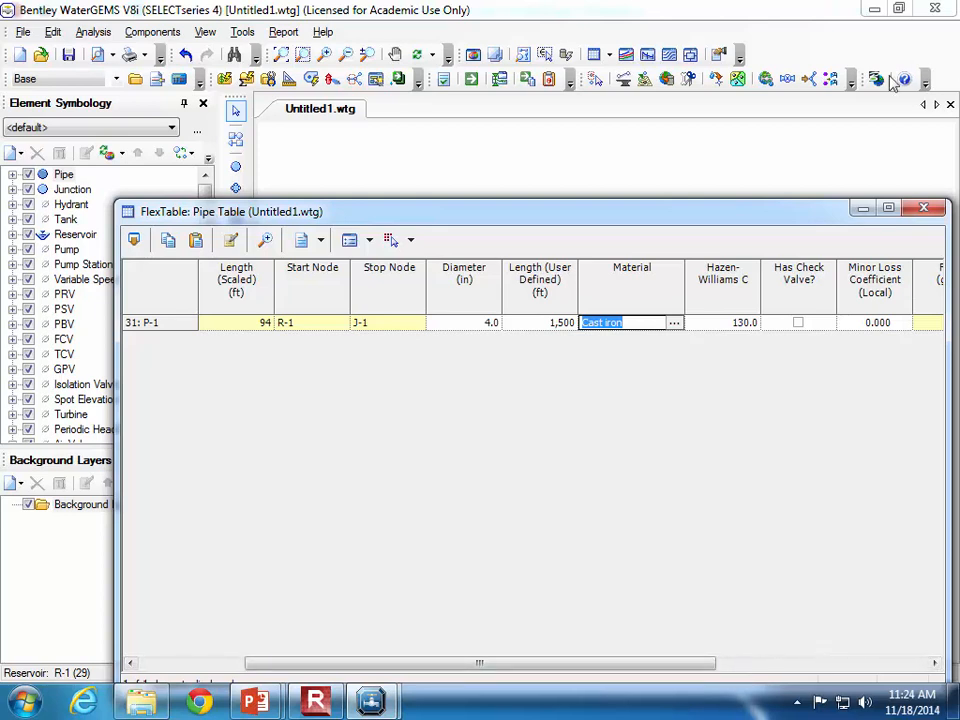
left_click(930, 208)
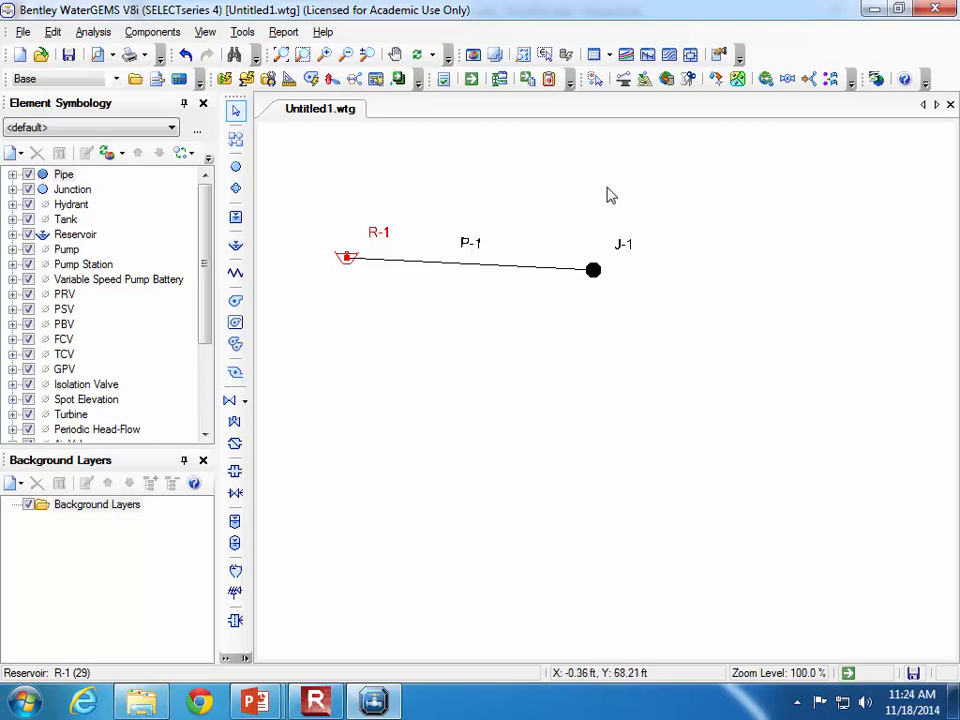
Set the elevation of junction J-1 to 925.80 ft in the Junction FlexTable.
left_click(612, 56)
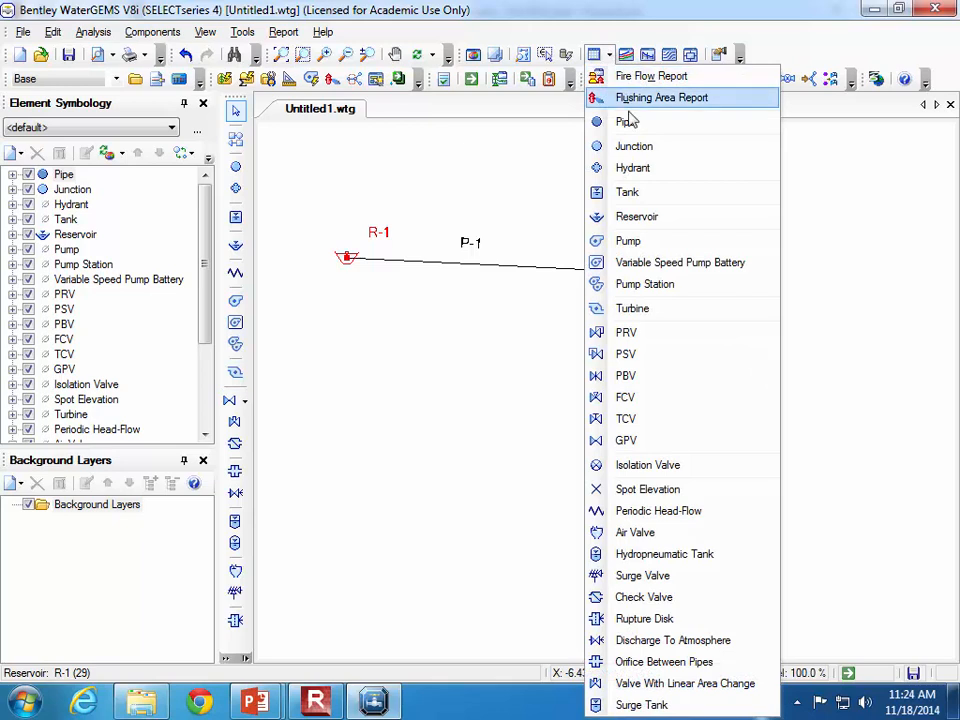
left_click(626, 148)
left_click(390, 393)
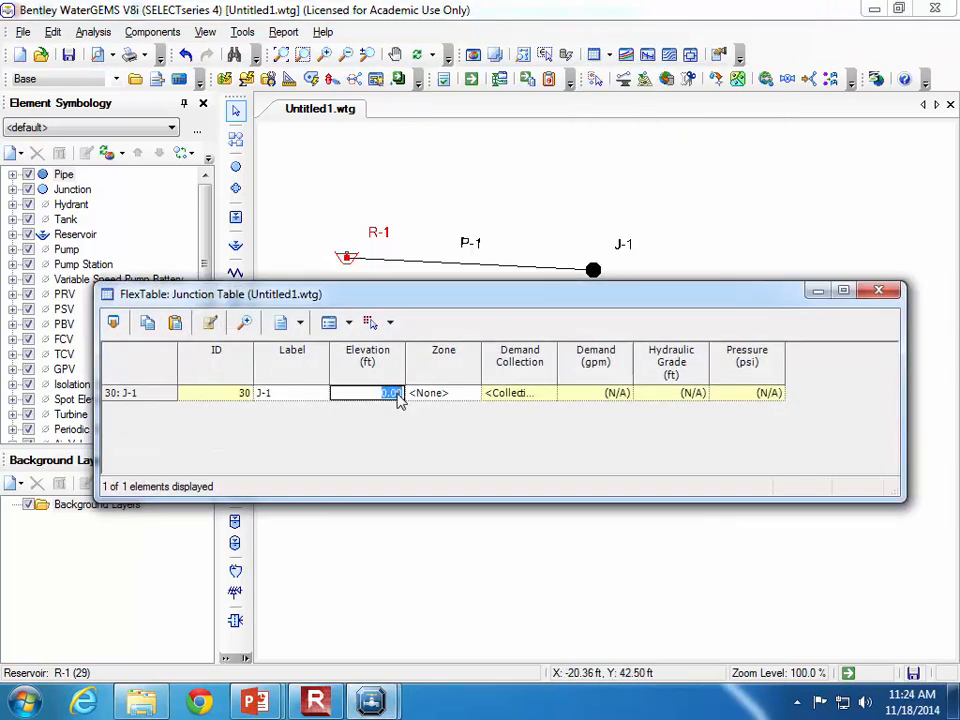
type("925.8")
Add a base demand of 180 gpm with the Fixed pattern to junction J-1, recheck it and close the Junction FlexTable.
left_click(537, 398)
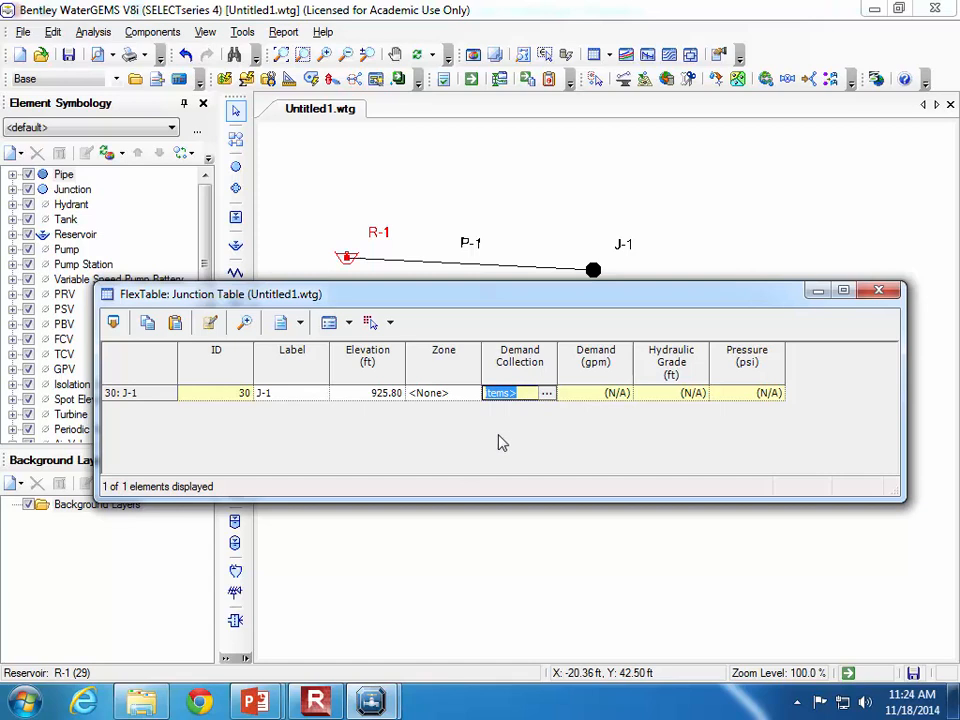
left_click(547, 393)
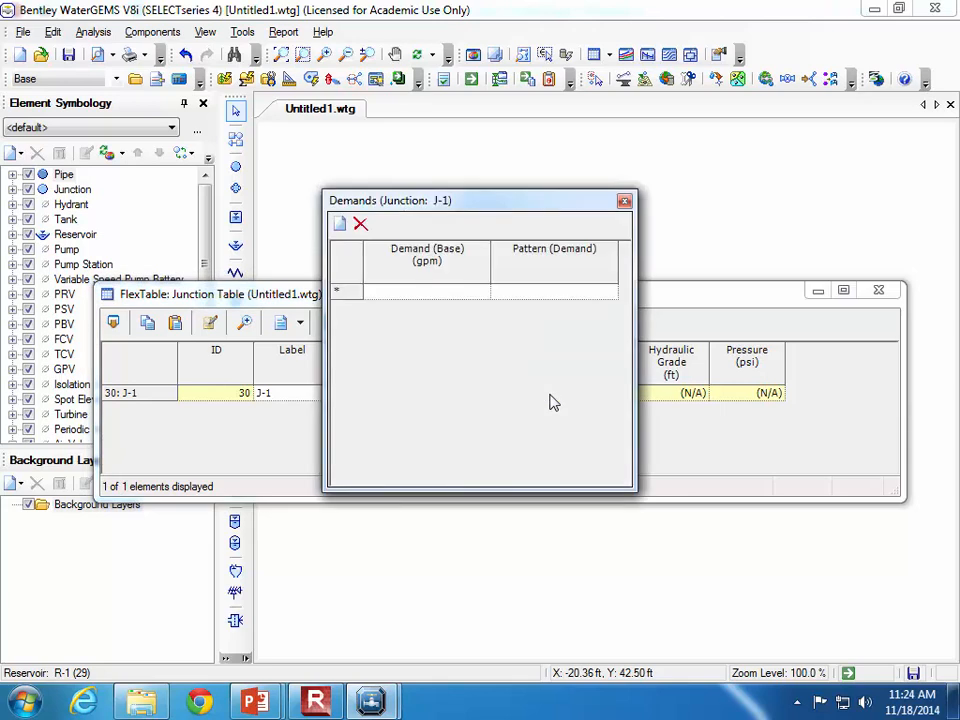
left_click(396, 291)
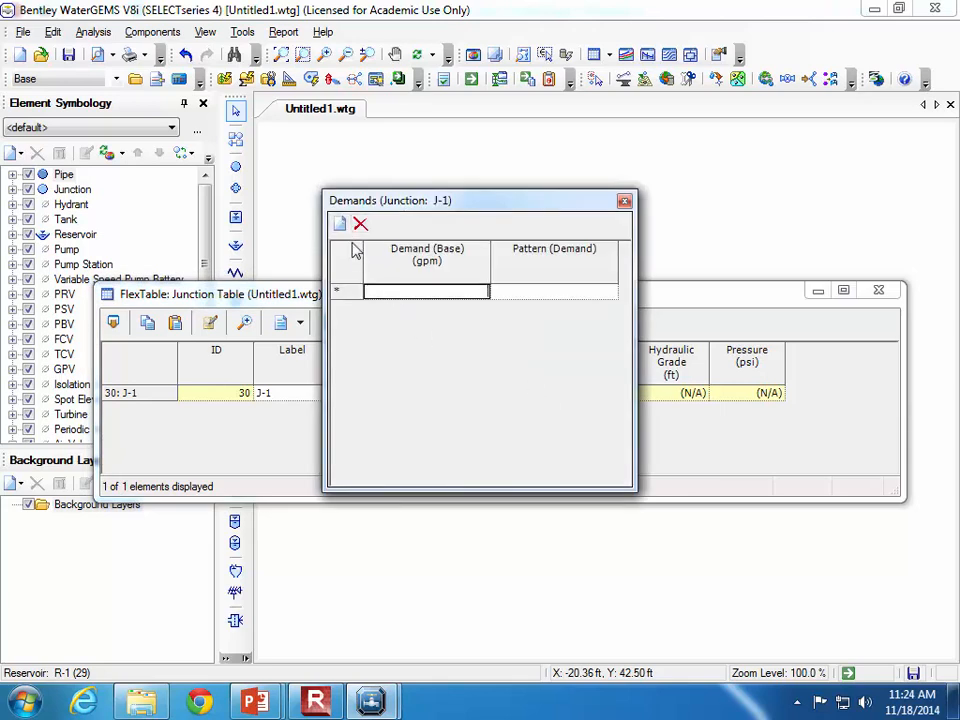
left_click(340, 224)
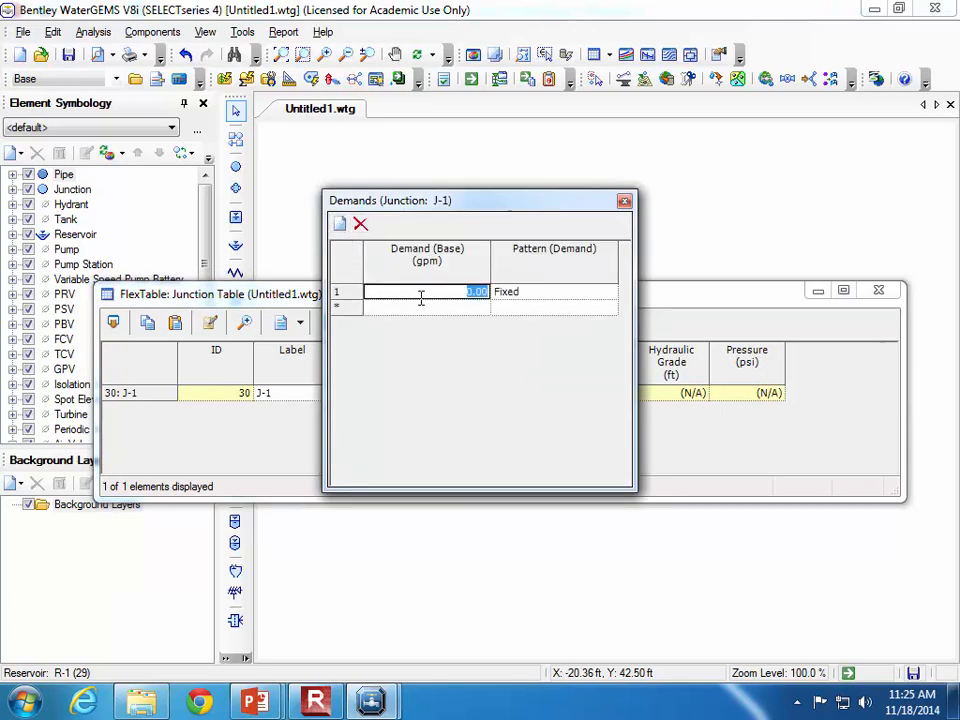
type("180")
left_click(624, 201)
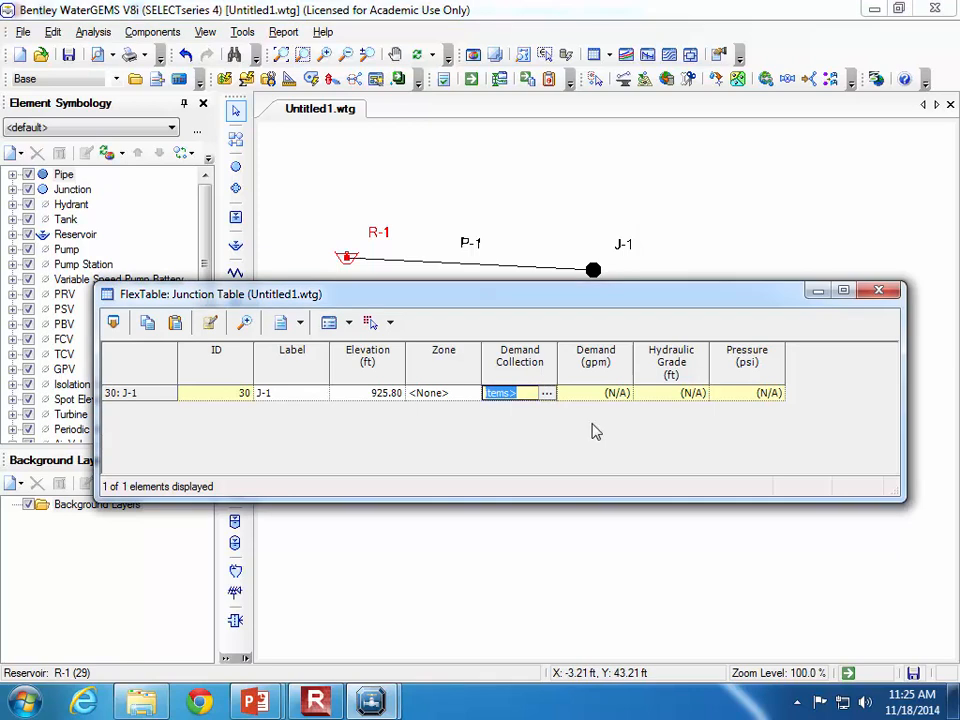
left_click(547, 393)
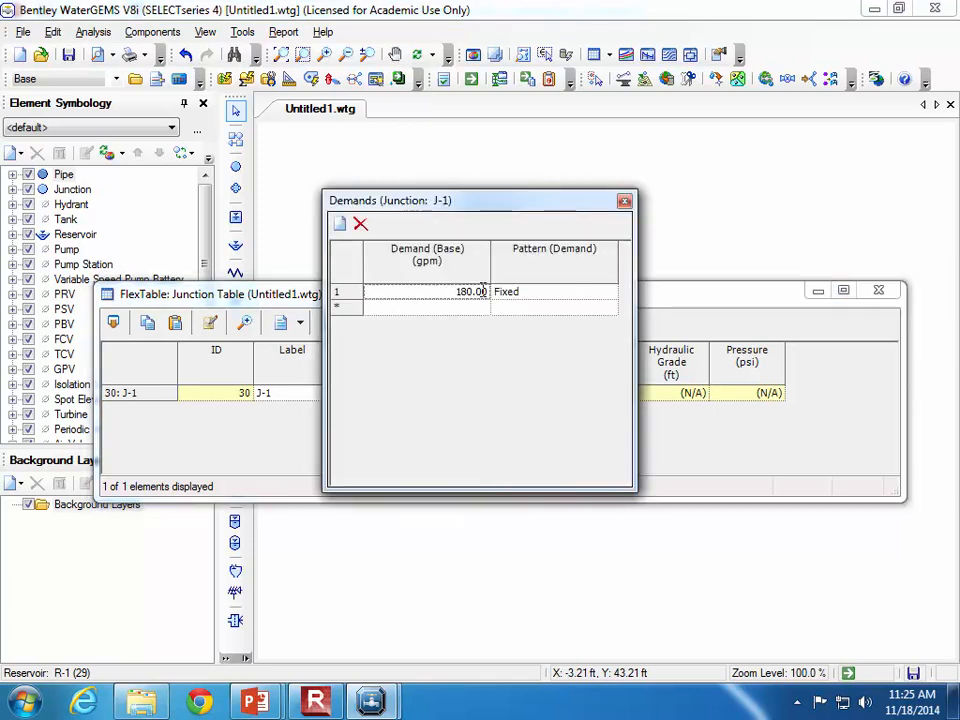
left_click(624, 201)
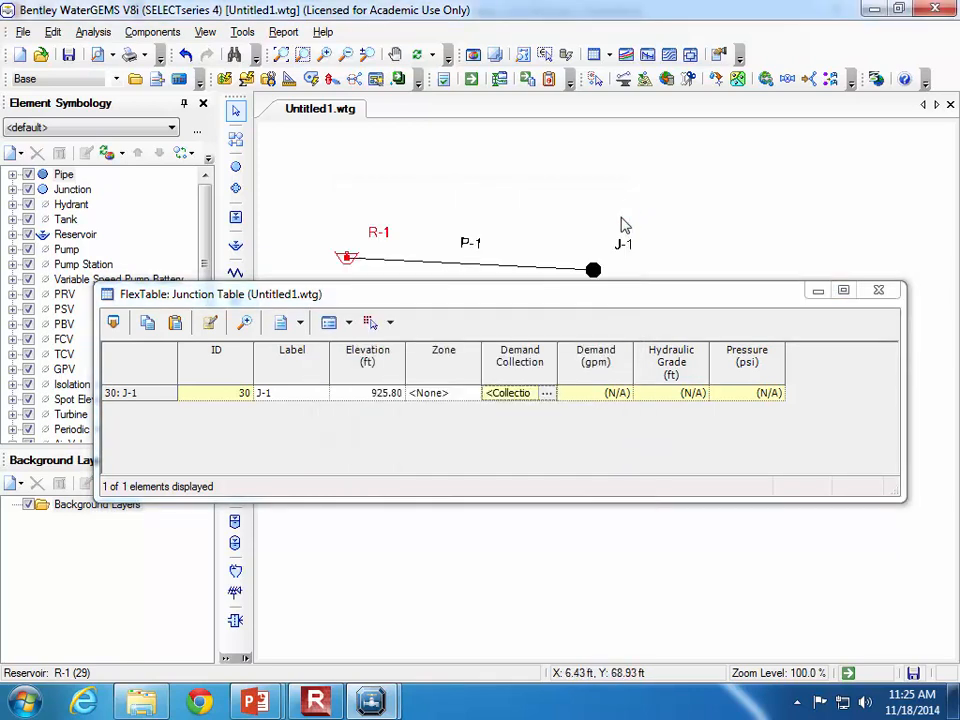
left_click(877, 291)
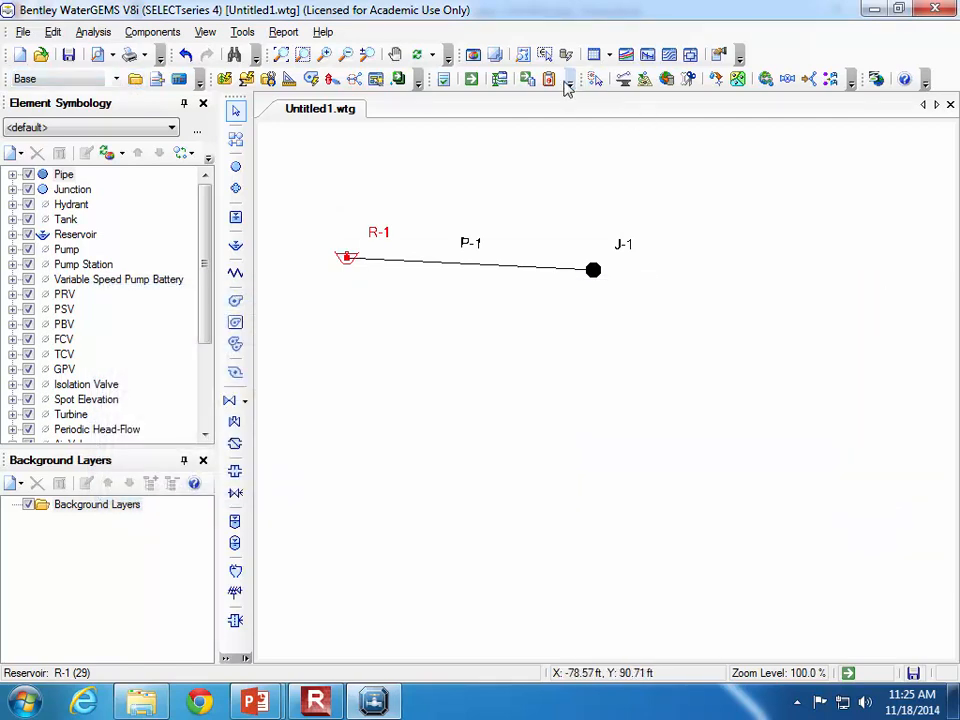
Compute the Base scenario, review the supplied, demanded and stored flows in the calculation summary, and close it.
left_click(473, 82)
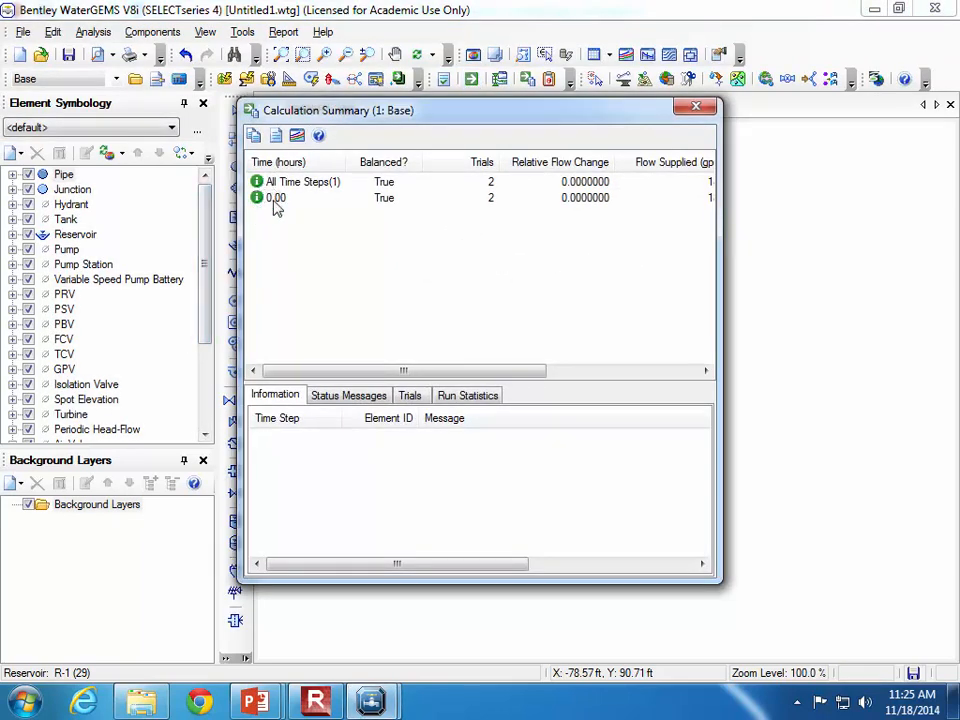
left_click_drag(459, 372, 632, 375)
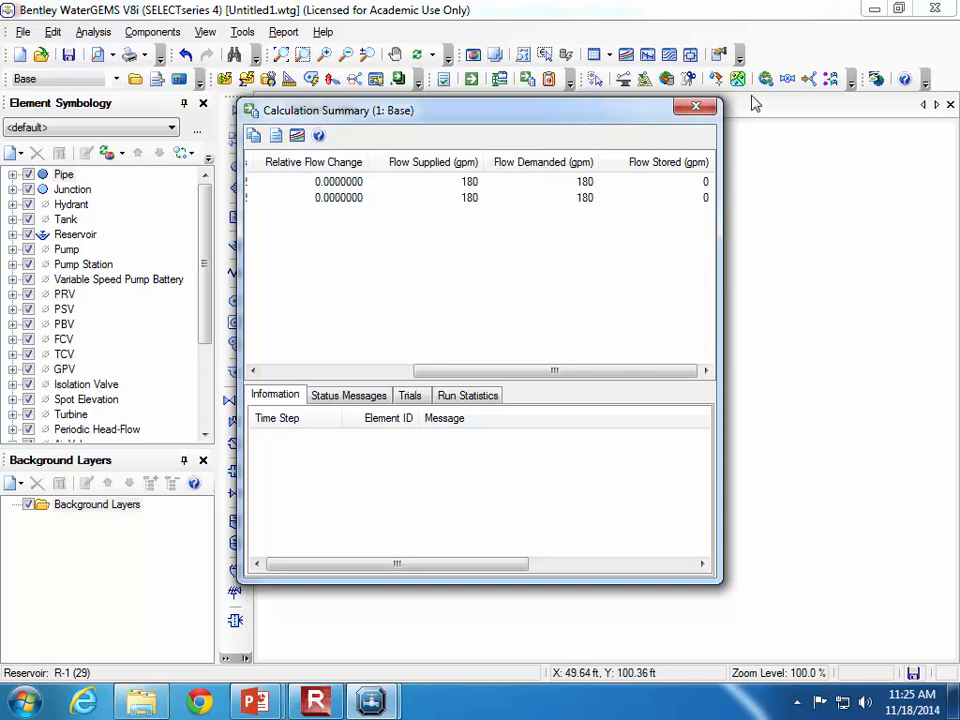
left_click(696, 106)
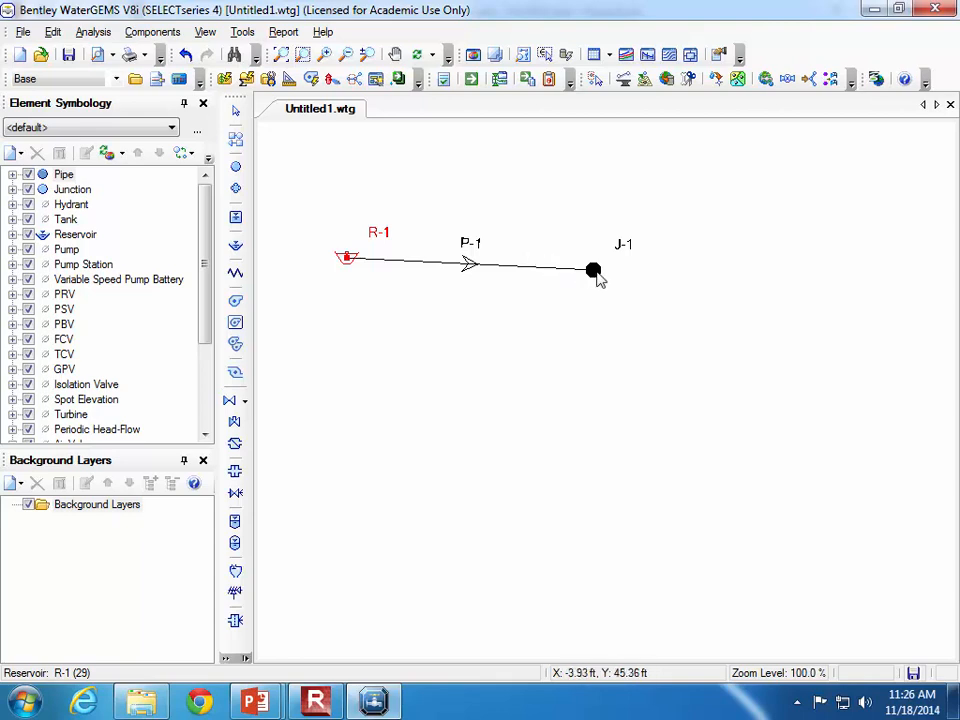
Open the Junction FlexTable to examine the computed demand, hydraulic grade and pressure at J-1.
left_click(612, 58)
left_click(632, 146)
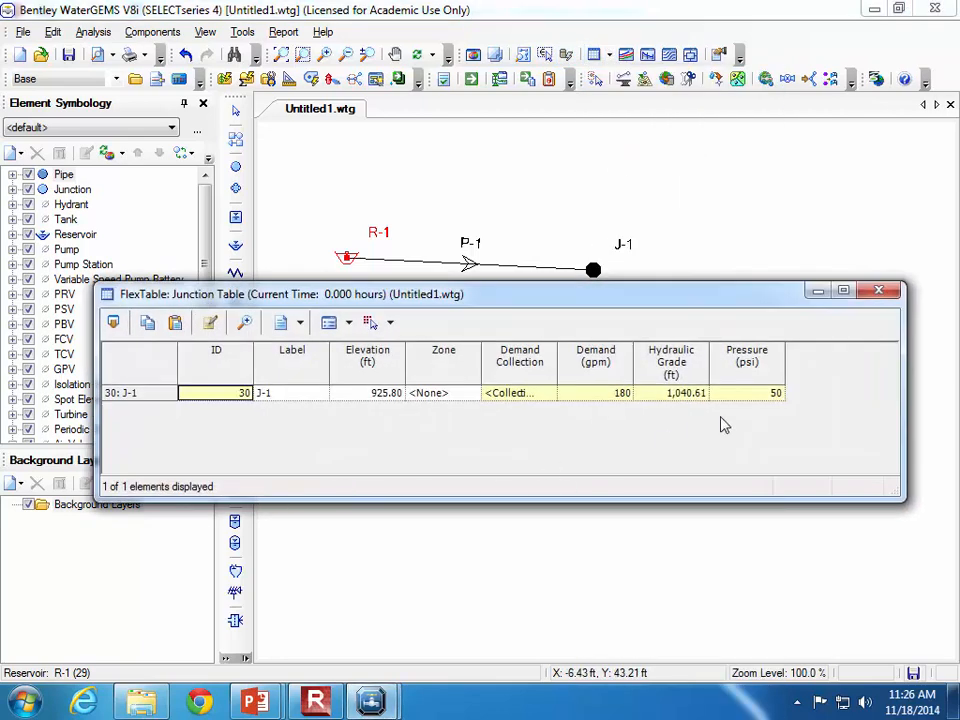
Change the unit of the Pressure column in the Junction FlexTable to kPa and close the table.
right_click(752, 370)
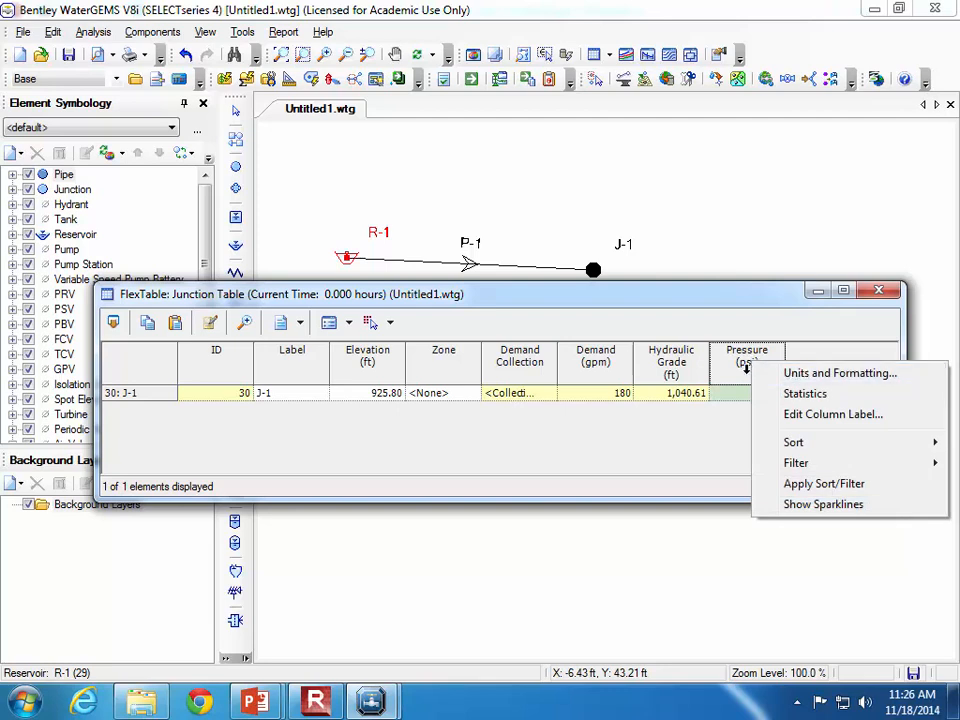
left_click(840, 372)
left_click(466, 388)
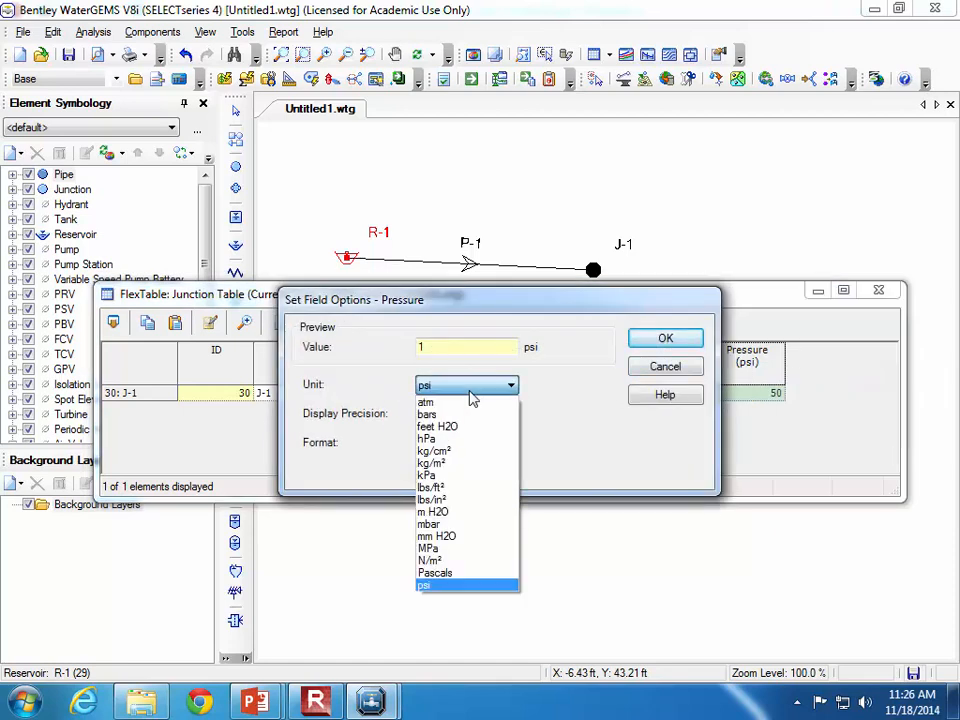
left_click(472, 475)
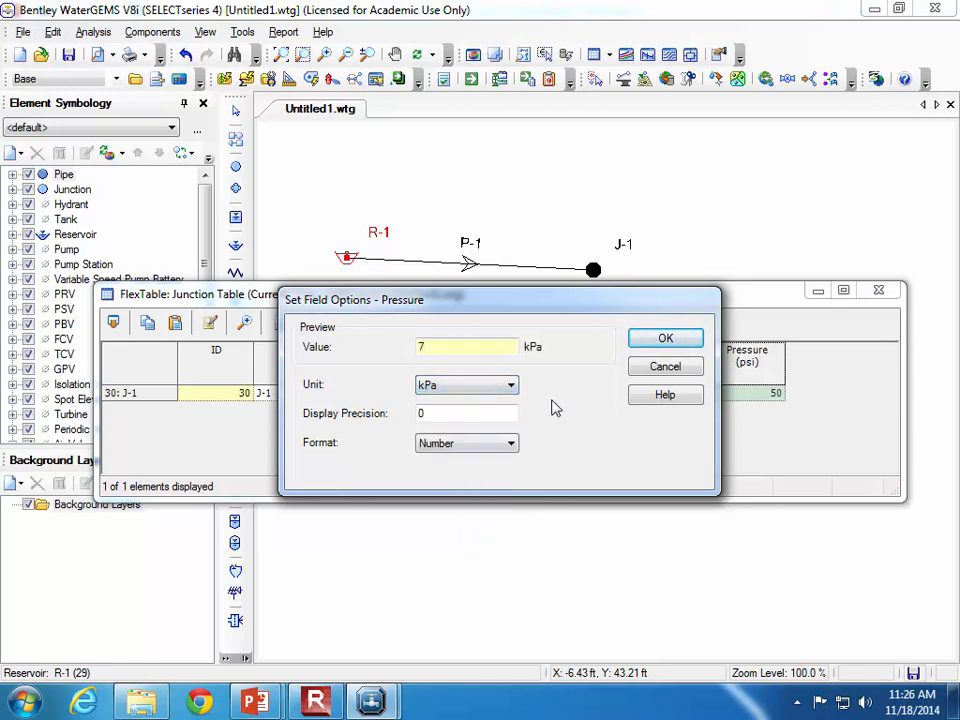
left_click(663, 343)
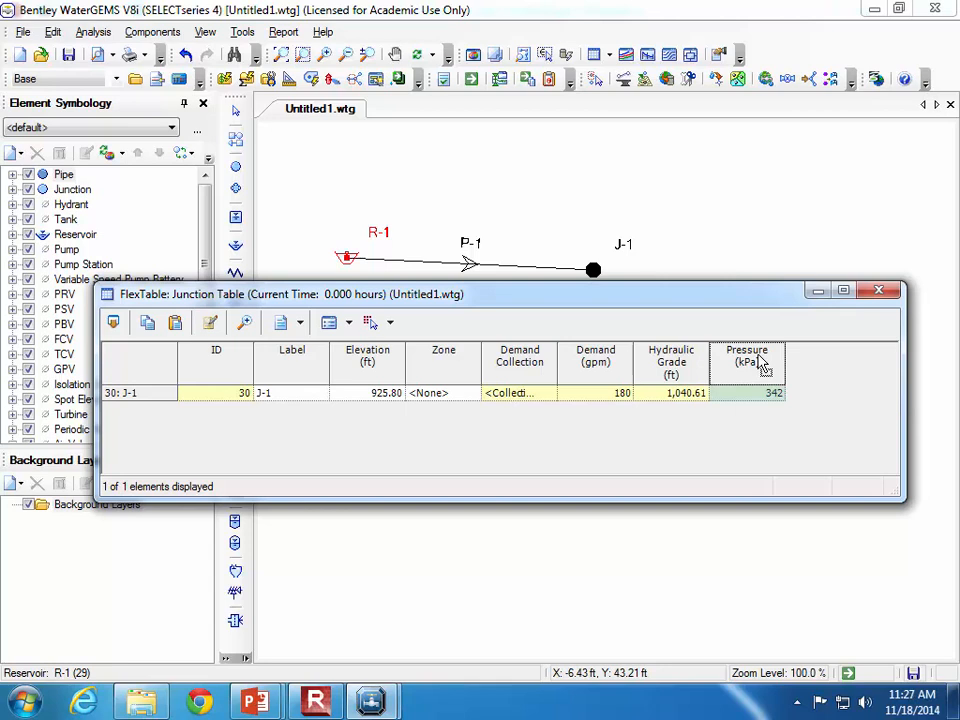
left_click(879, 290)
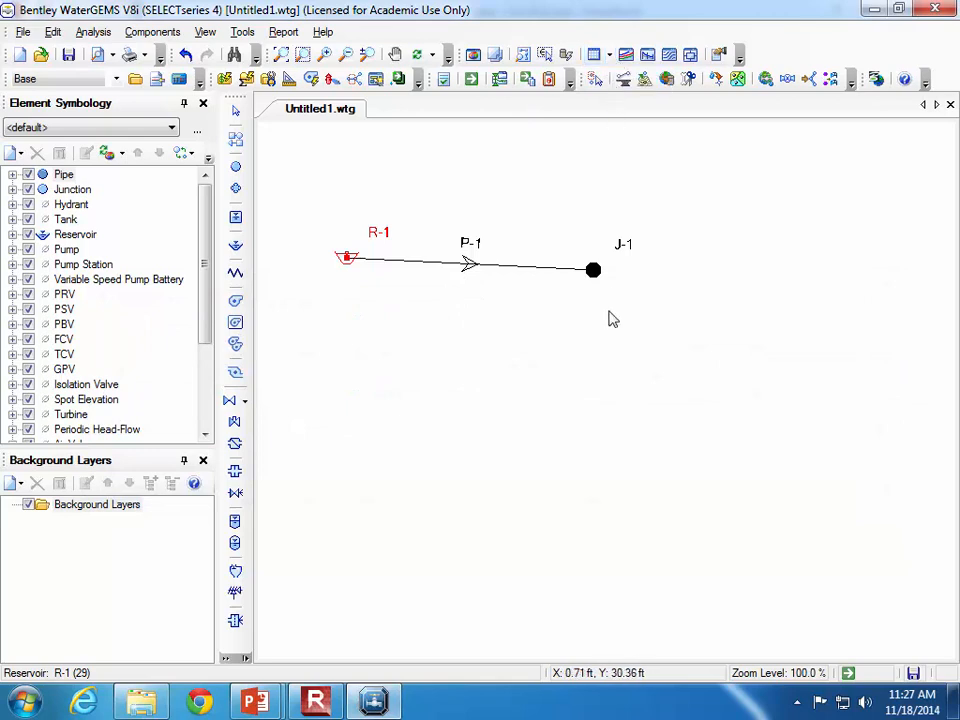
Check the properties of junction J-1, then examine its hydraulic grade and pressure in the Junction FlexTable and close both.
double_click(600, 271)
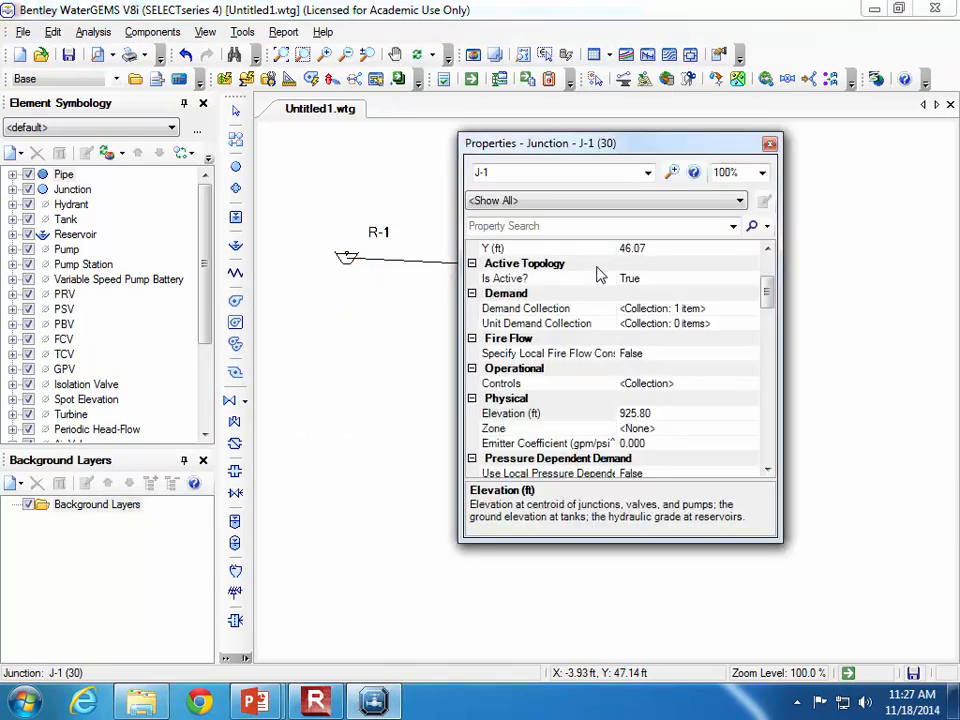
left_click(769, 144)
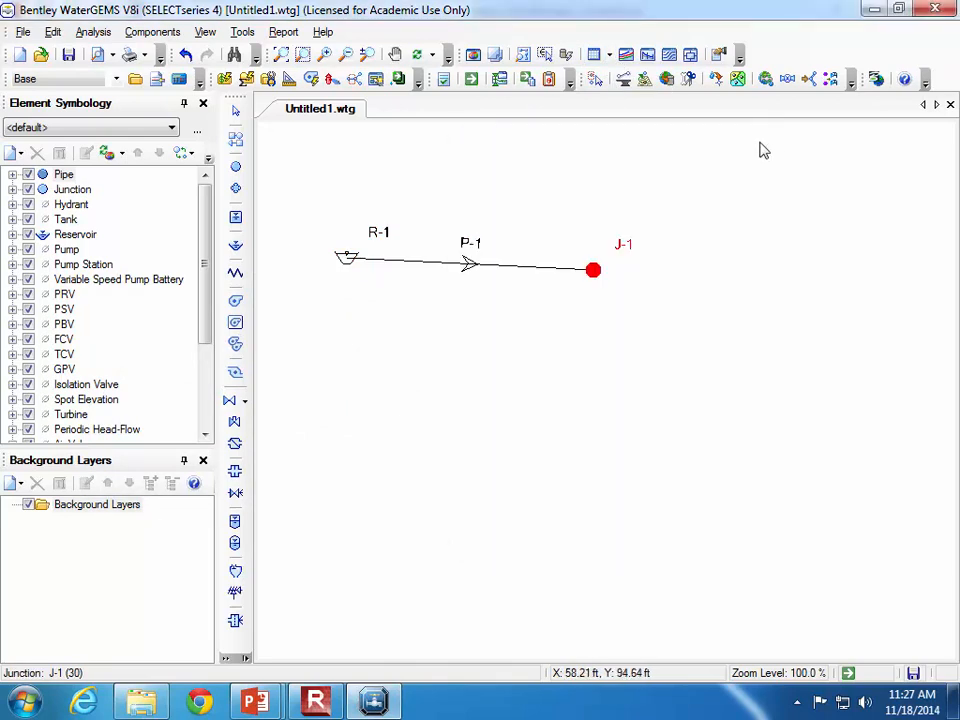
left_click(608, 55)
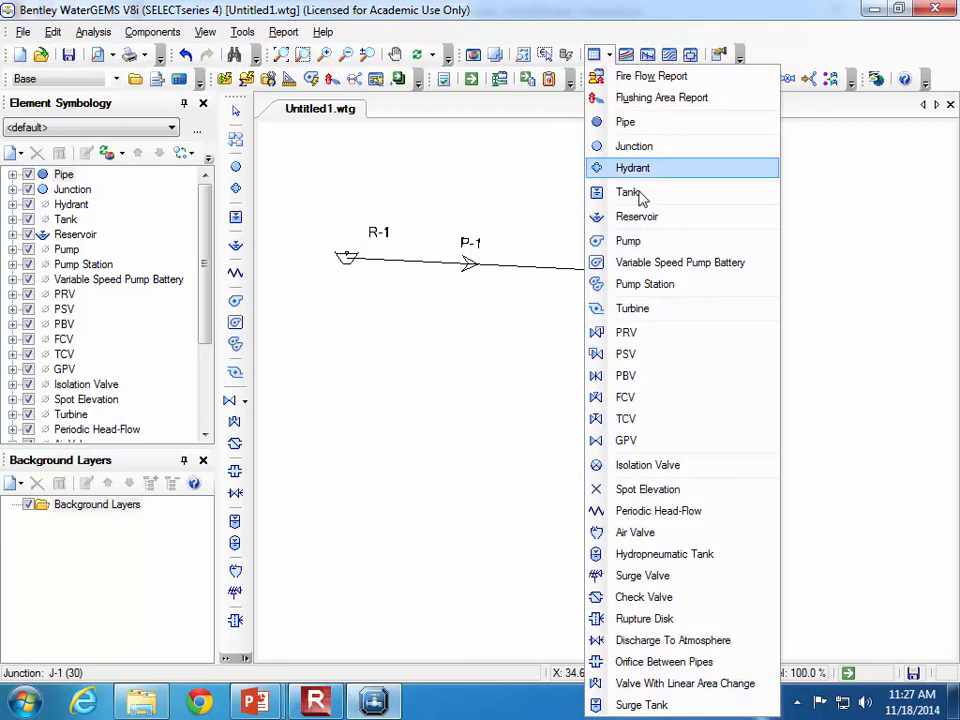
left_click(656, 148)
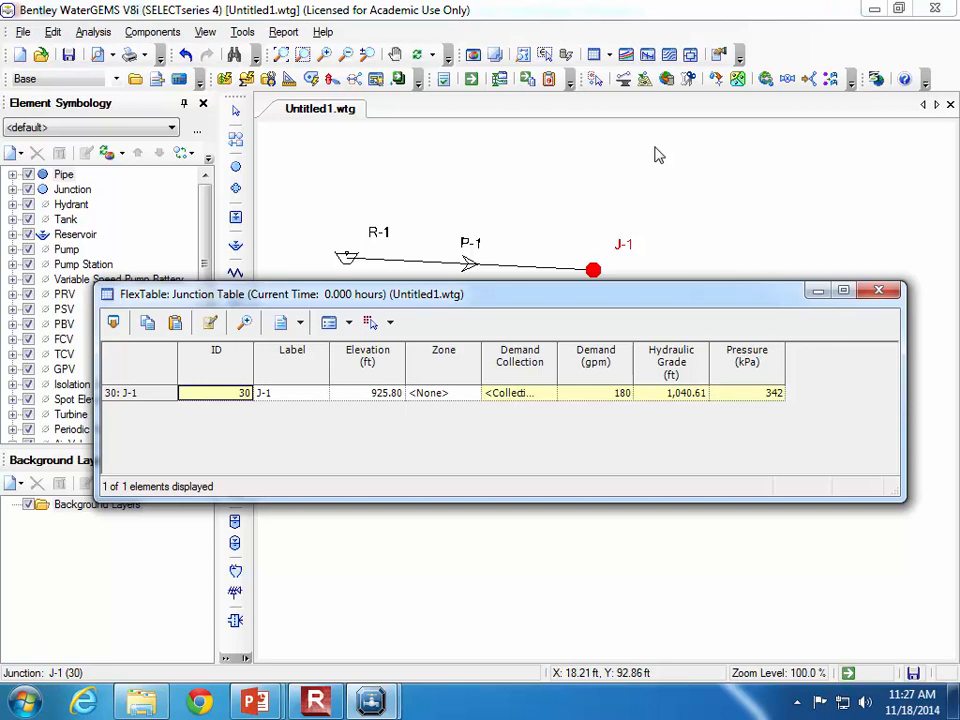
left_click(878, 290)
Set the diameter of pipe P-1 to 3 in in the Pipe FlexTable and close it.
left_click(608, 55)
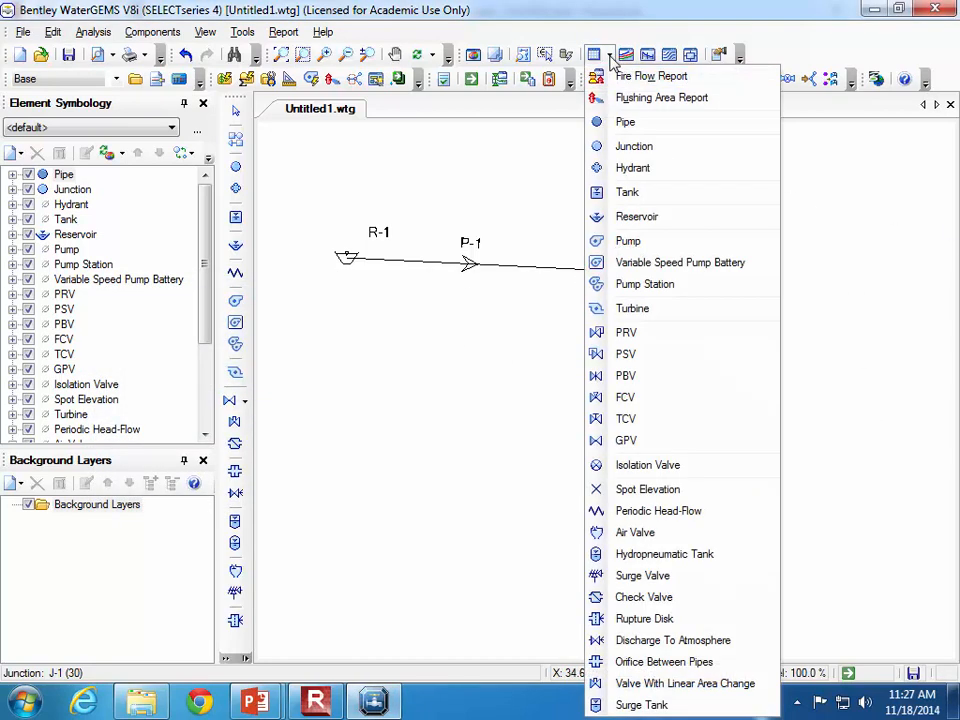
left_click(651, 124)
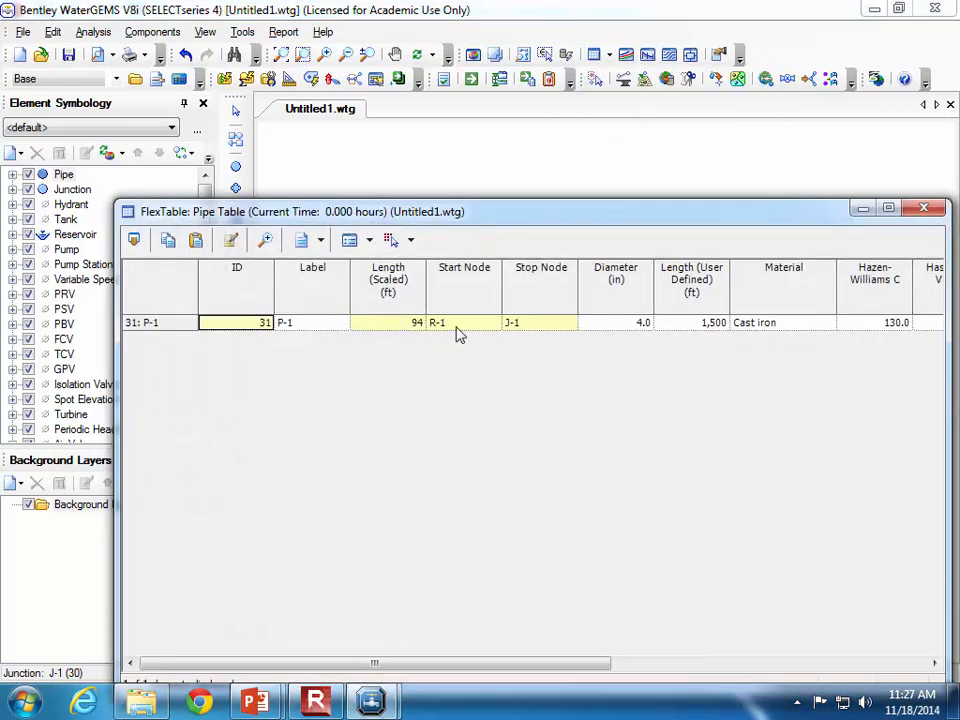
left_click(632, 322)
type("3")
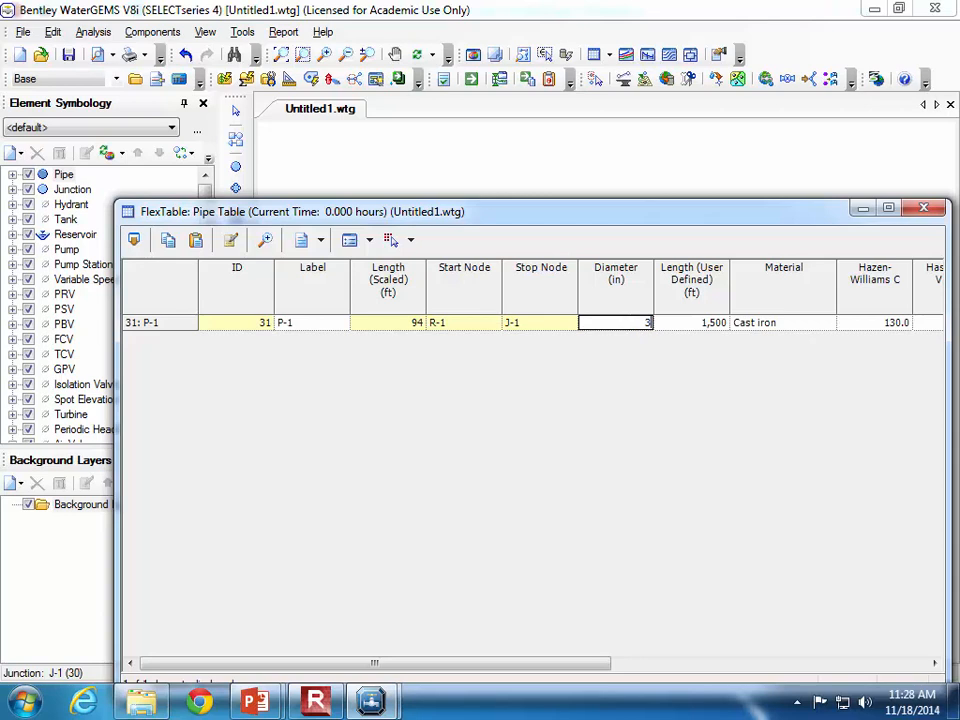
left_click(924, 211)
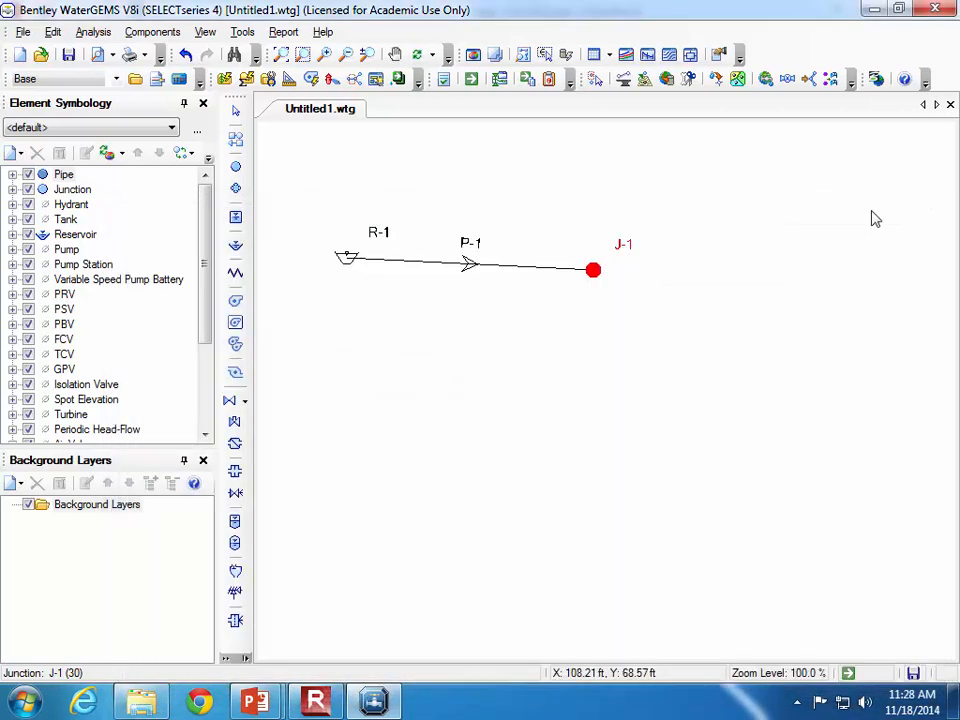
Compute the Base scenario with the 3 in pipe and review the pressure at J-1 in the Junction FlexTable.
left_click(471, 80)
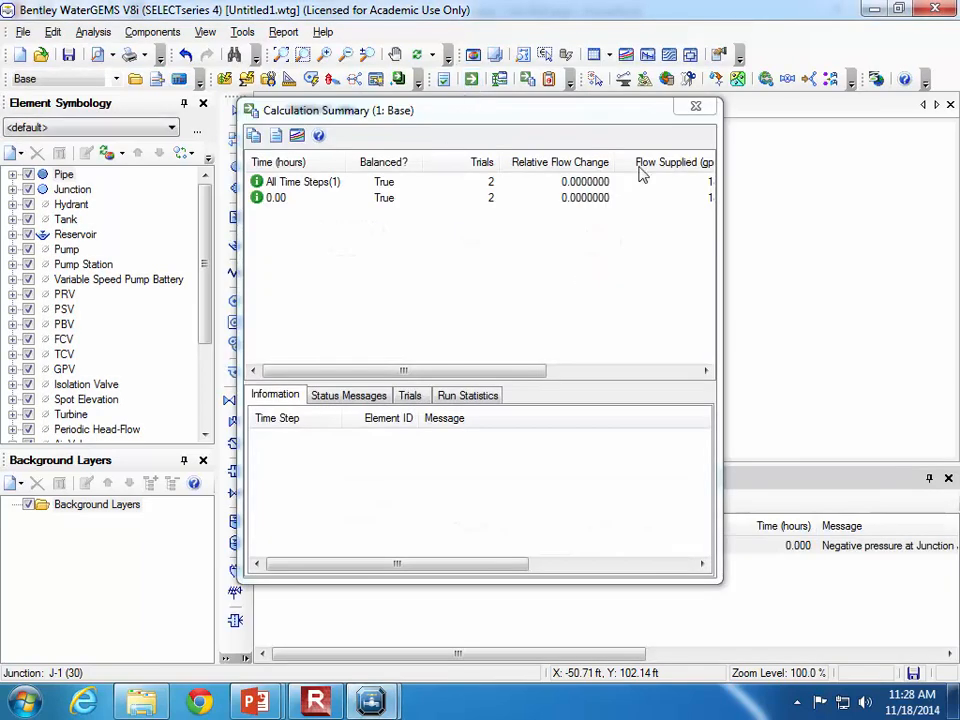
left_click(695, 106)
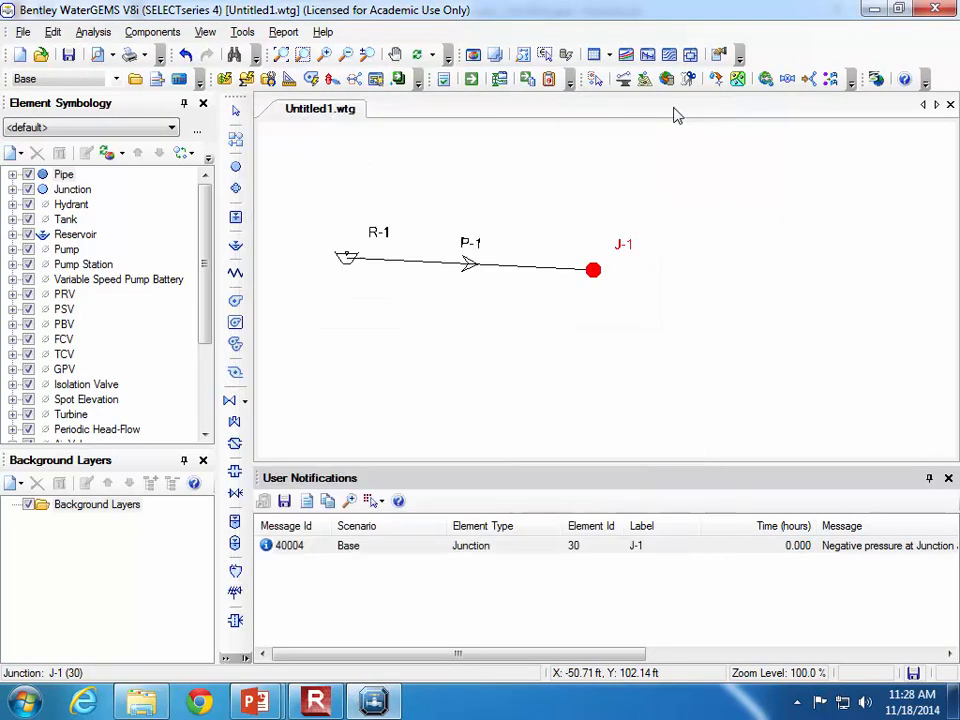
left_click(609, 57)
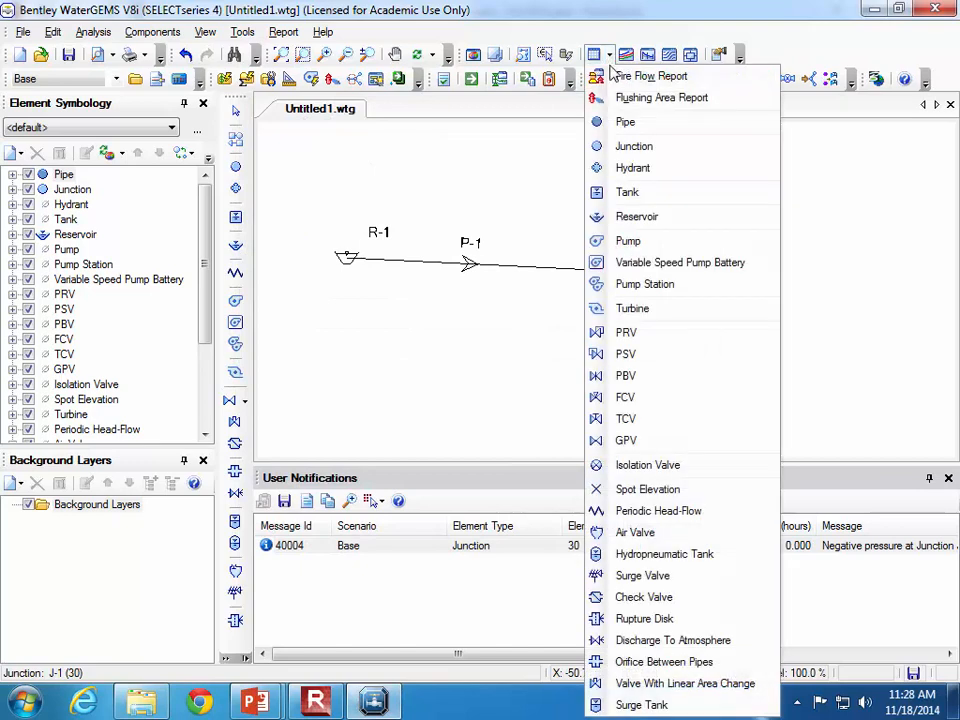
left_click(622, 147)
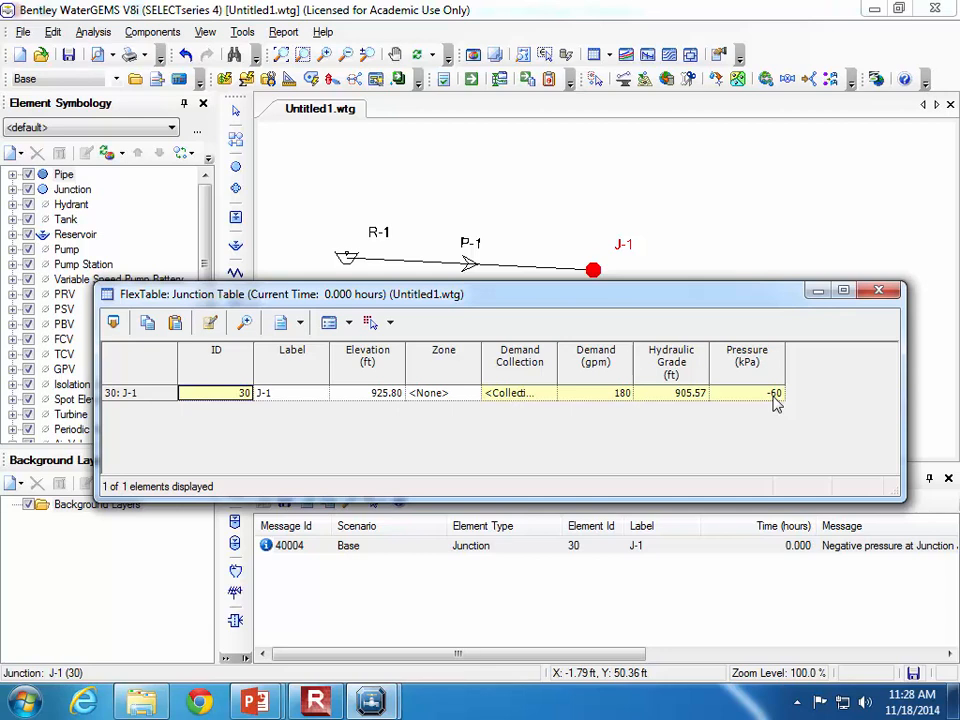
left_click(879, 291)
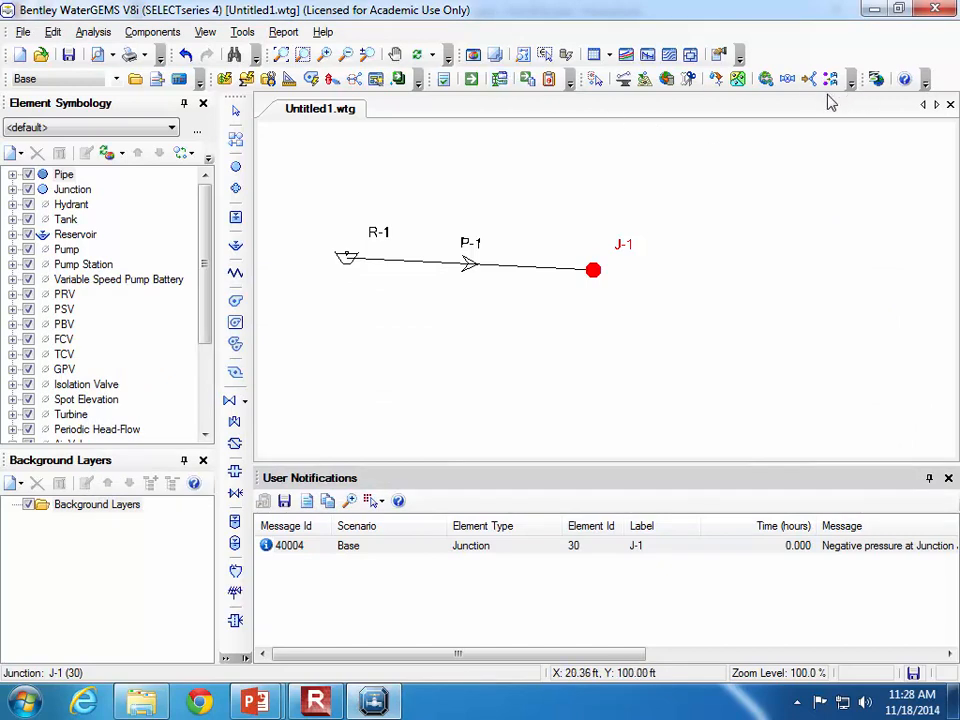
Set the diameter of pipe P-1 to 5 in in the Pipe FlexTable and close it.
left_click(609, 56)
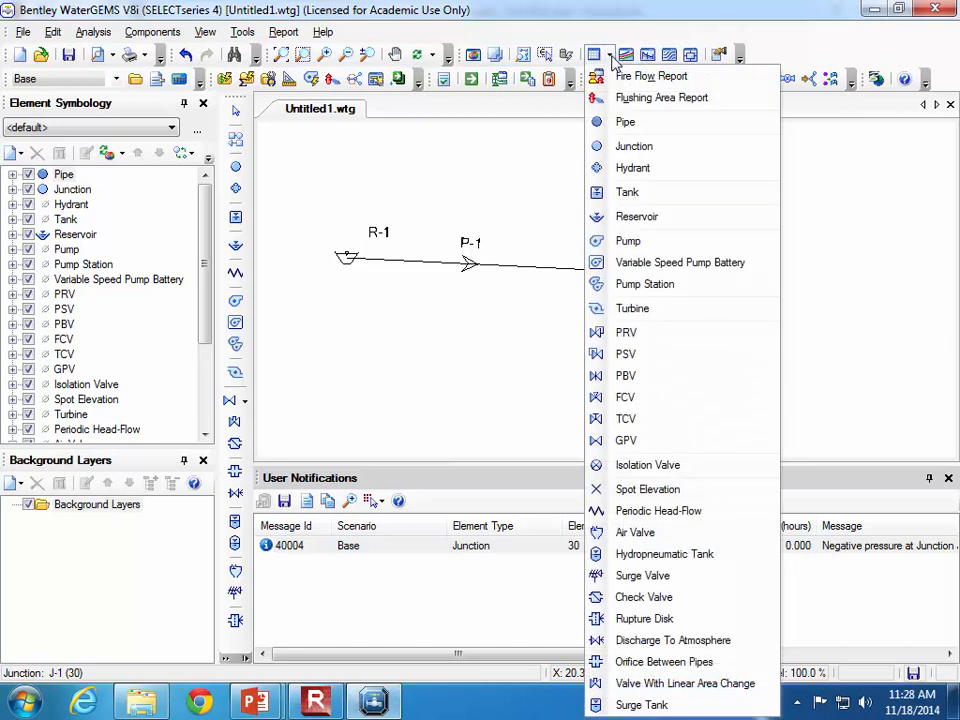
left_click(645, 122)
left_click(645, 324)
type("5")
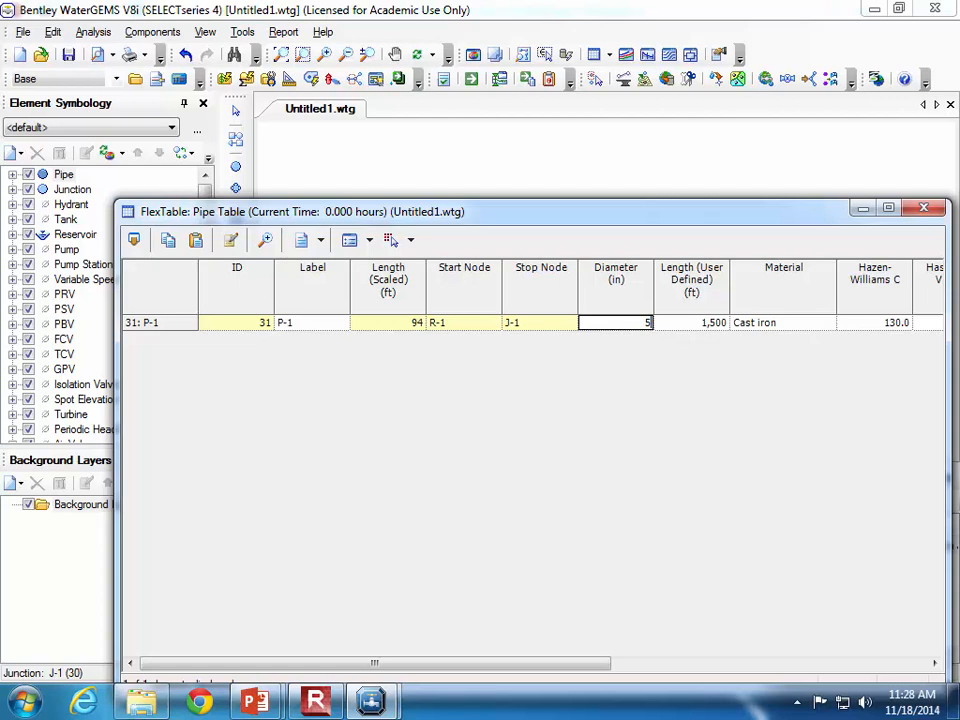
left_click(906, 215)
Compute the Base scenario with the 5 in pipe and review the pressure at J-1 in the Junction FlexTable.
left_click(471, 79)
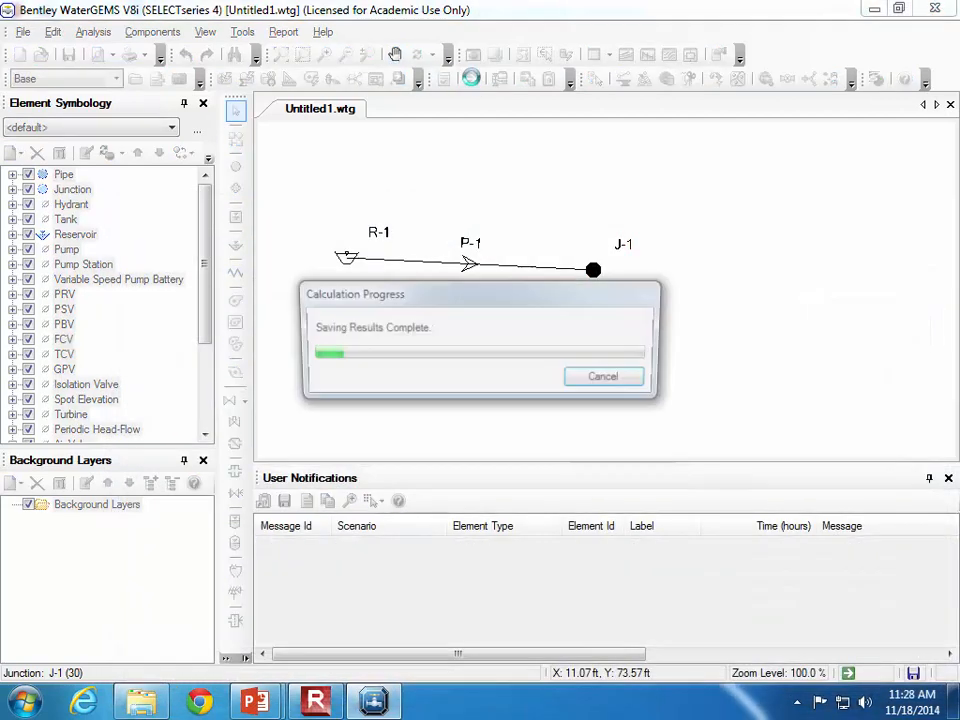
left_click(682, 108)
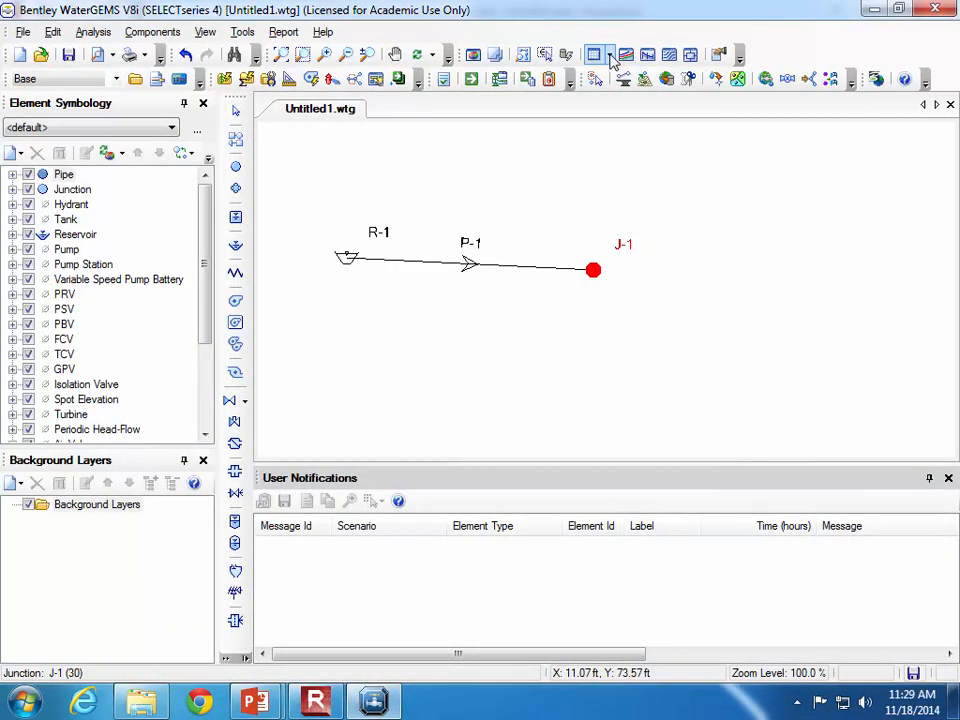
left_click(610, 56)
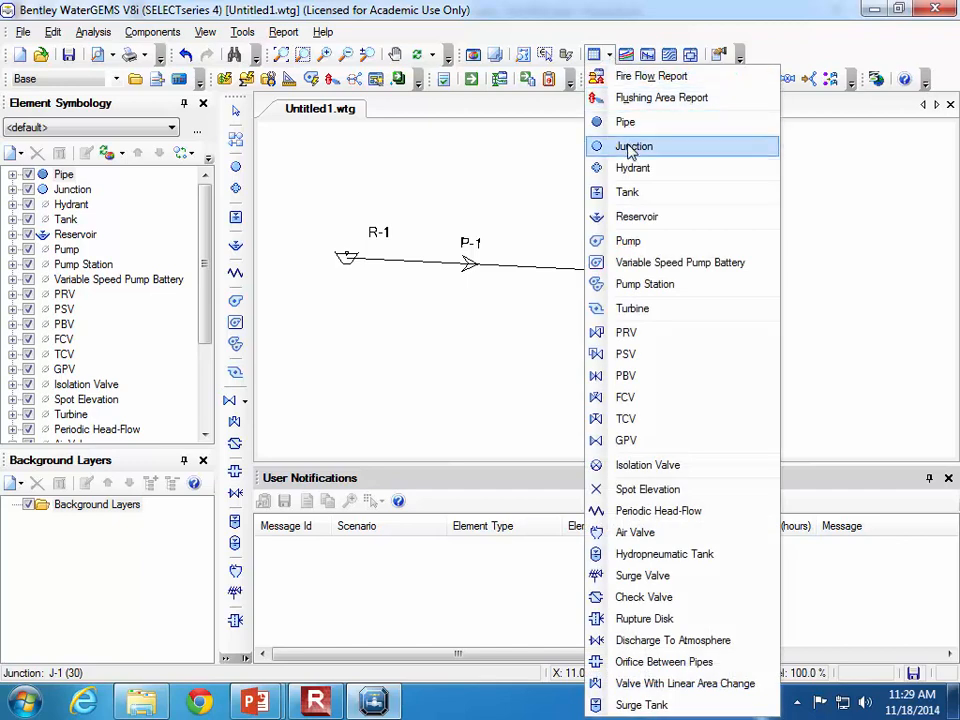
left_click(630, 147)
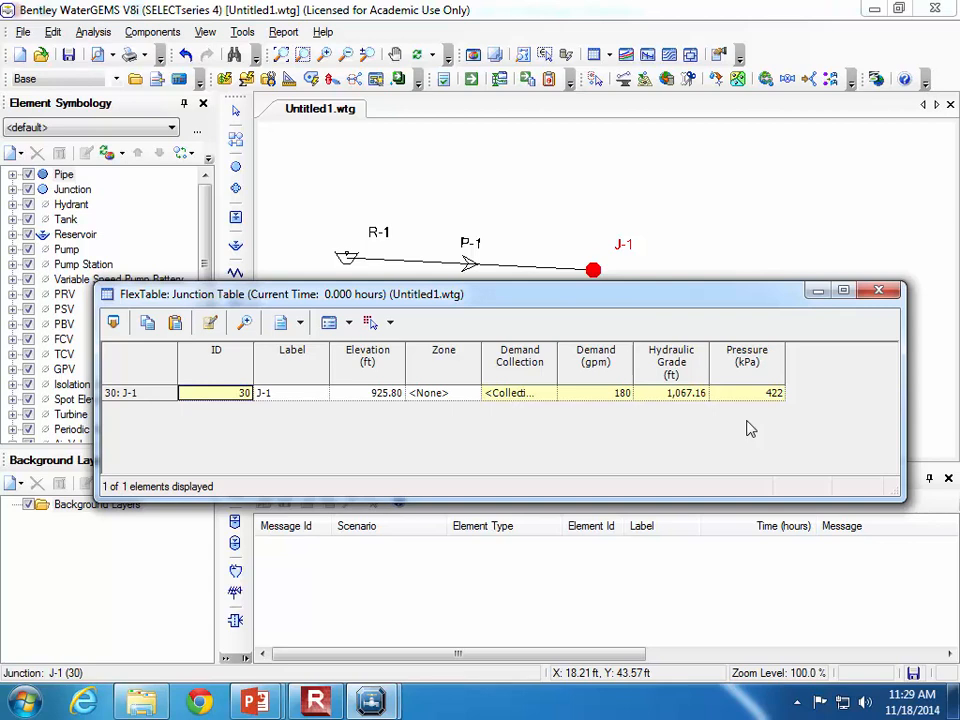
left_click(879, 290)
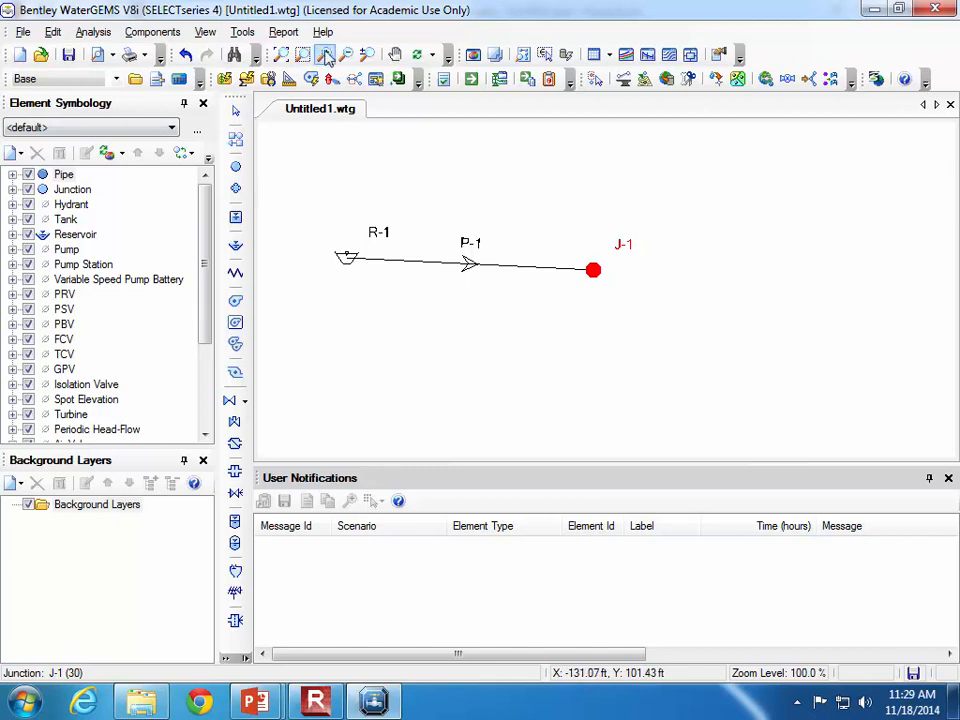
Create a new junction annotation in the Element Symbology for the Pressure field with the prefix "P = ".
left_click(282, 55)
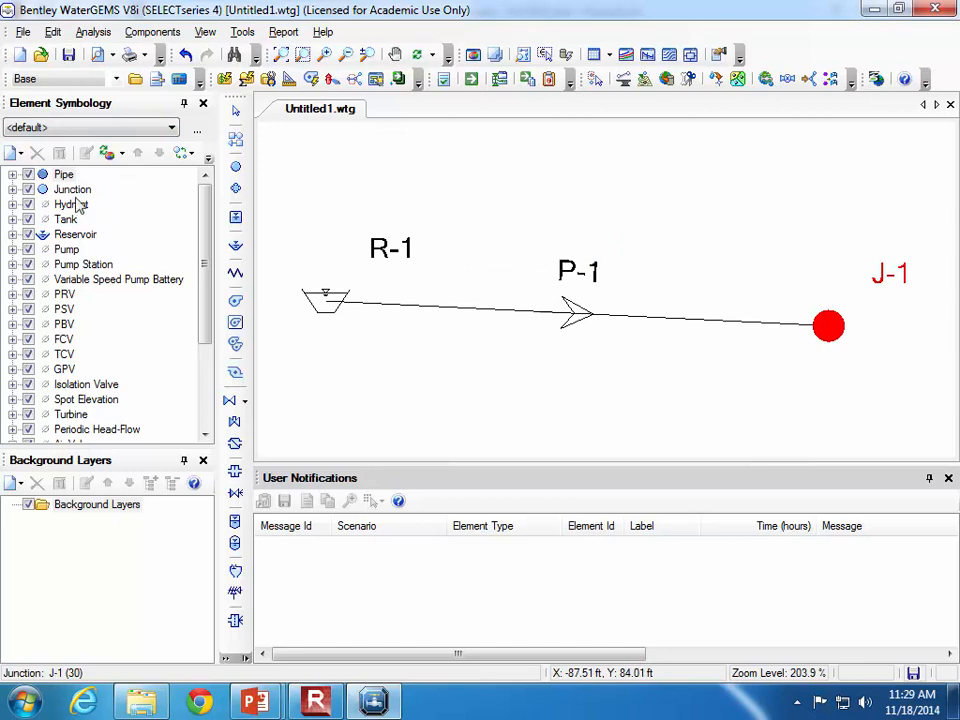
left_click(13, 190)
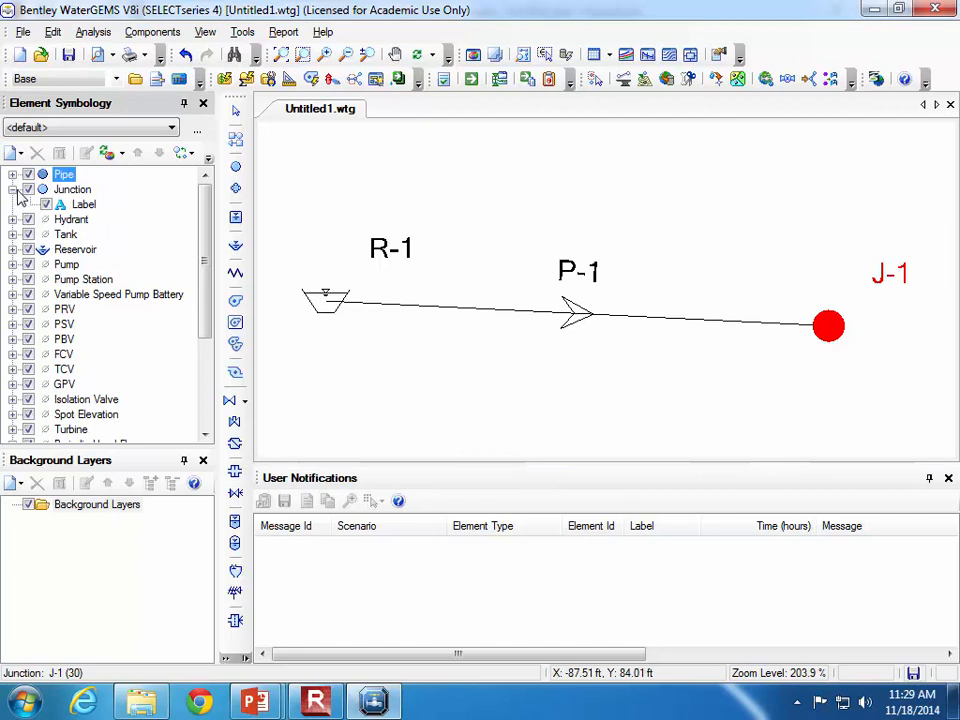
left_click(13, 190)
left_click(13, 190)
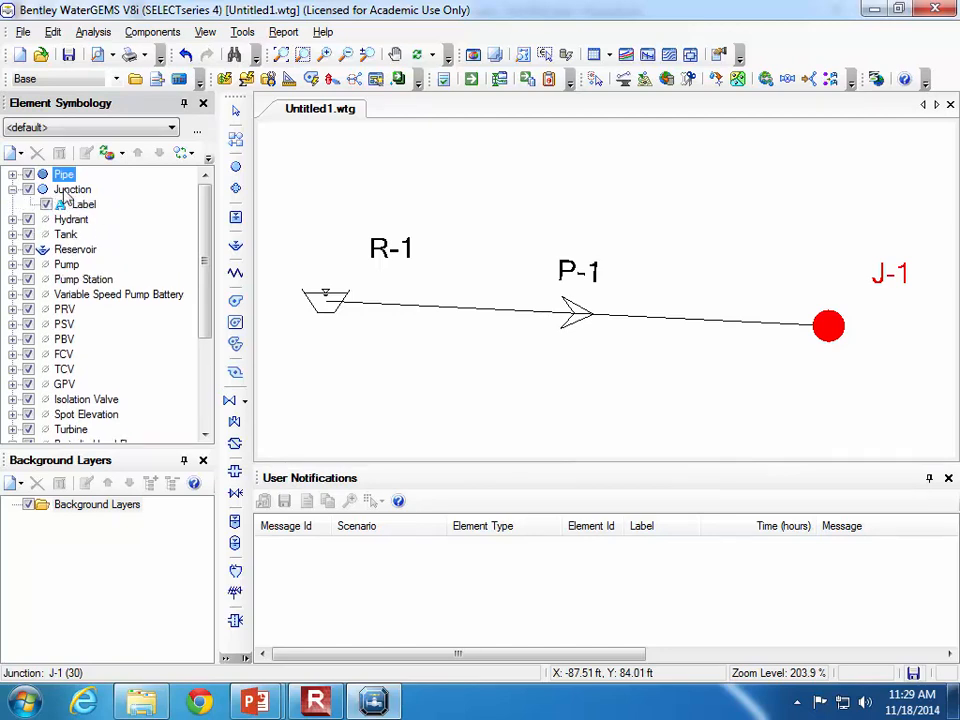
right_click(72, 190)
mouse_move(107, 203)
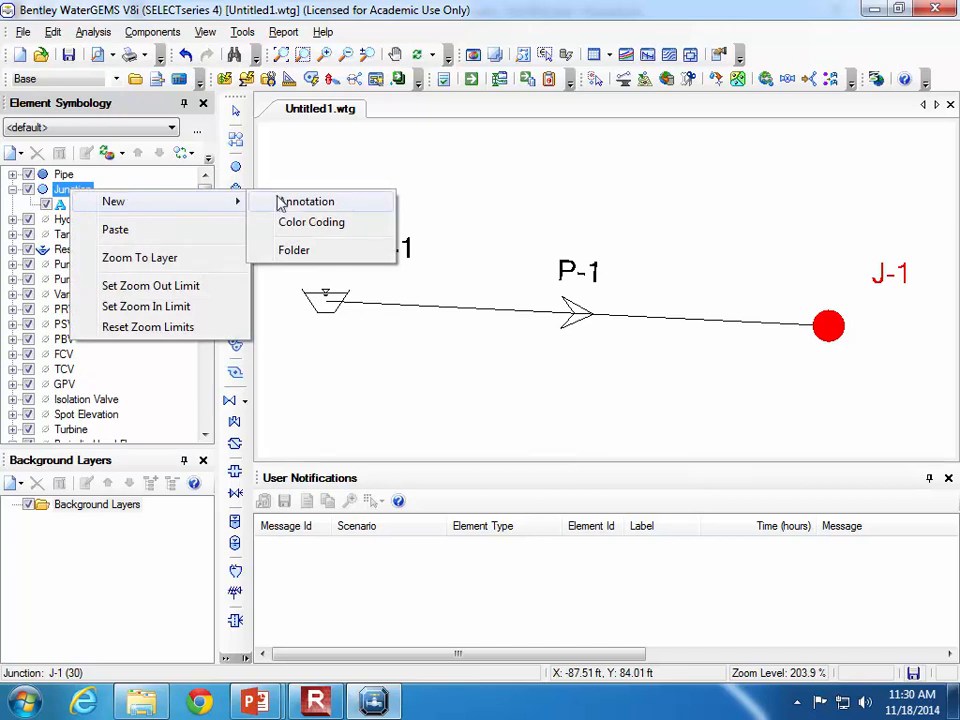
left_click(310, 206)
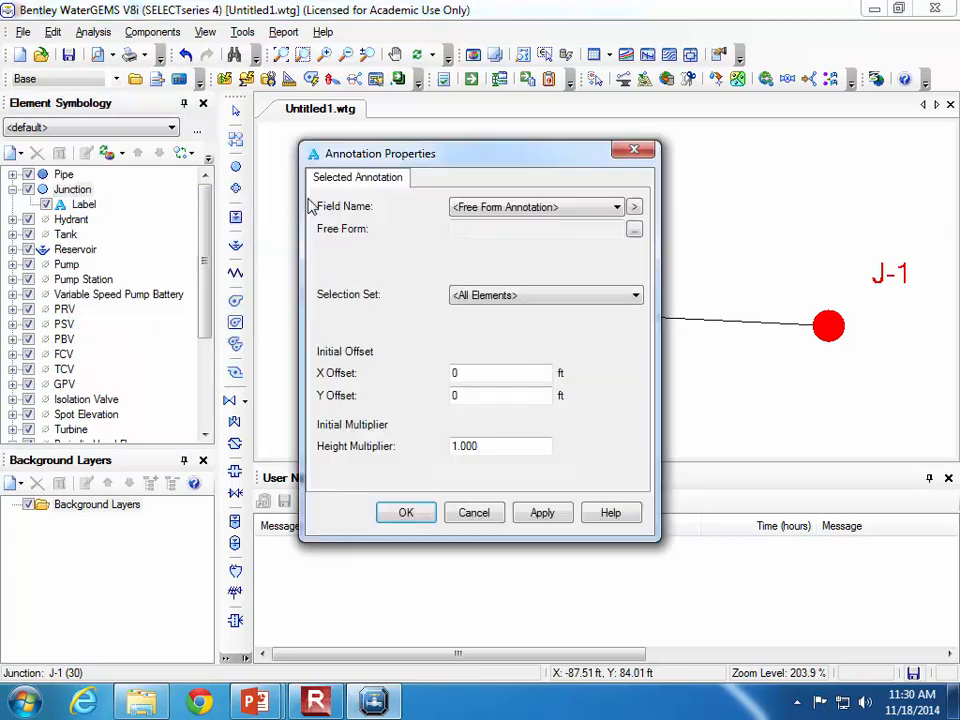
left_click(535, 210)
left_click_drag(758, 300, 758, 425)
left_click(681, 467)
left_click(513, 229)
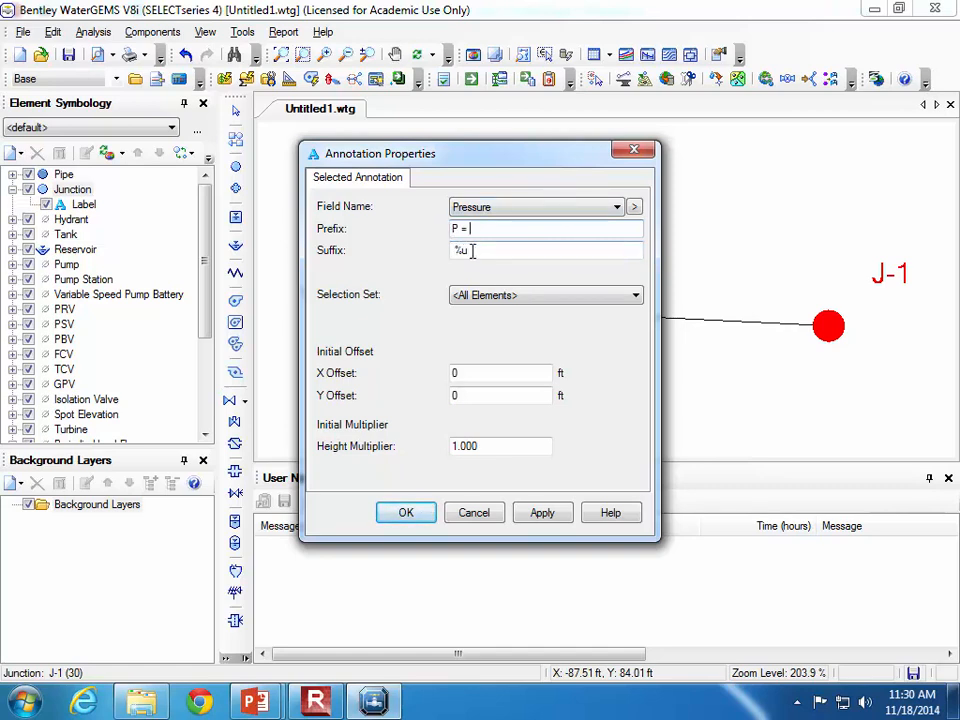
Set the pressure annotation's initial offset to X 4 ft and Y -4 ft, and apply it to the drawing.
left_click(488, 372)
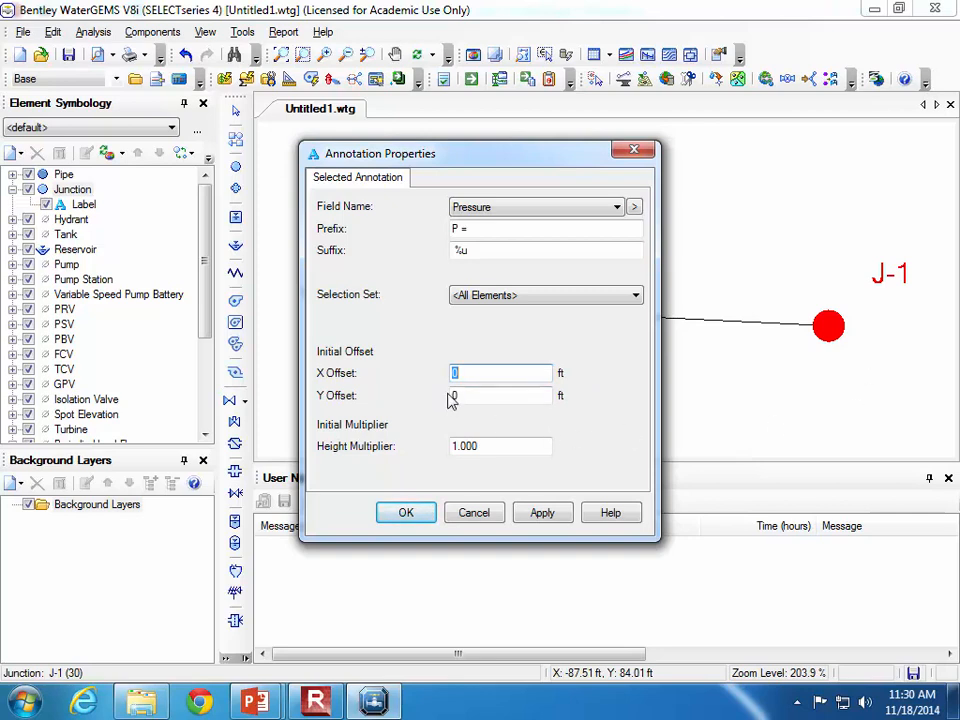
type("4")
key("Tab")
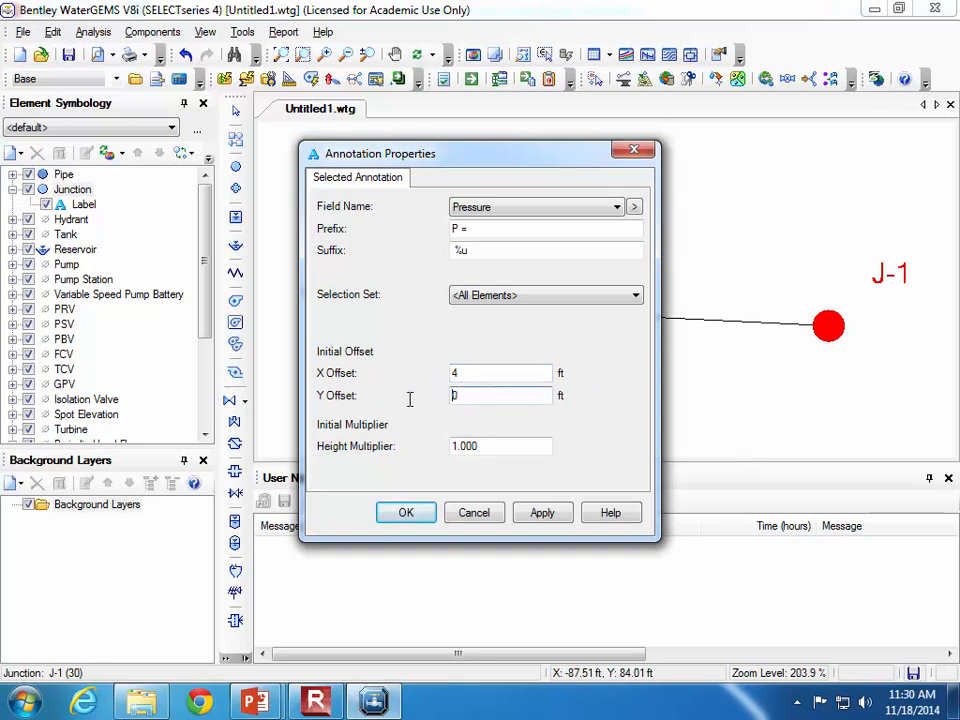
double_click(457, 395)
type("-4")
left_click(553, 517)
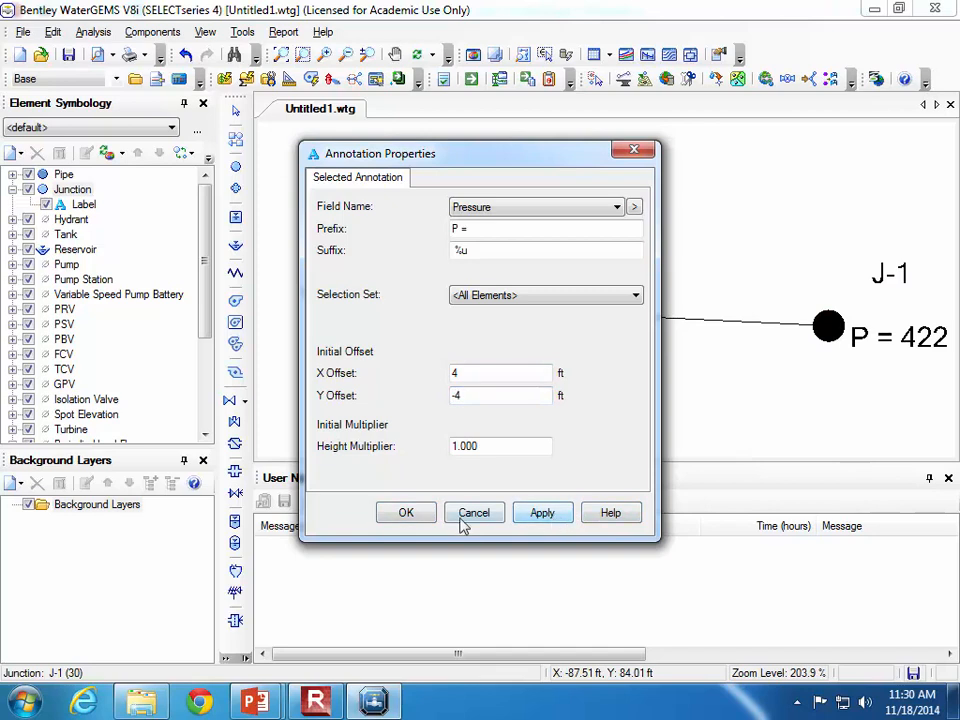
left_click(383, 514)
left_click(302, 54)
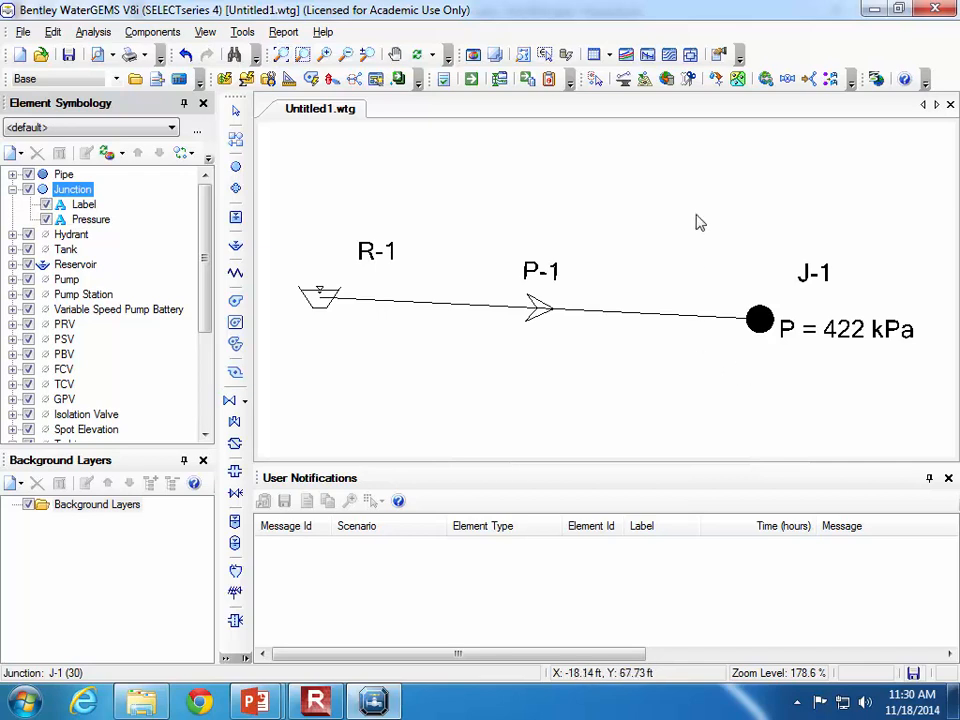
Set the diameter of pipe P-1 to 4 in in the Pipe FlexTable, keeping the drawing's pressure annotation in view.
left_click(608, 55)
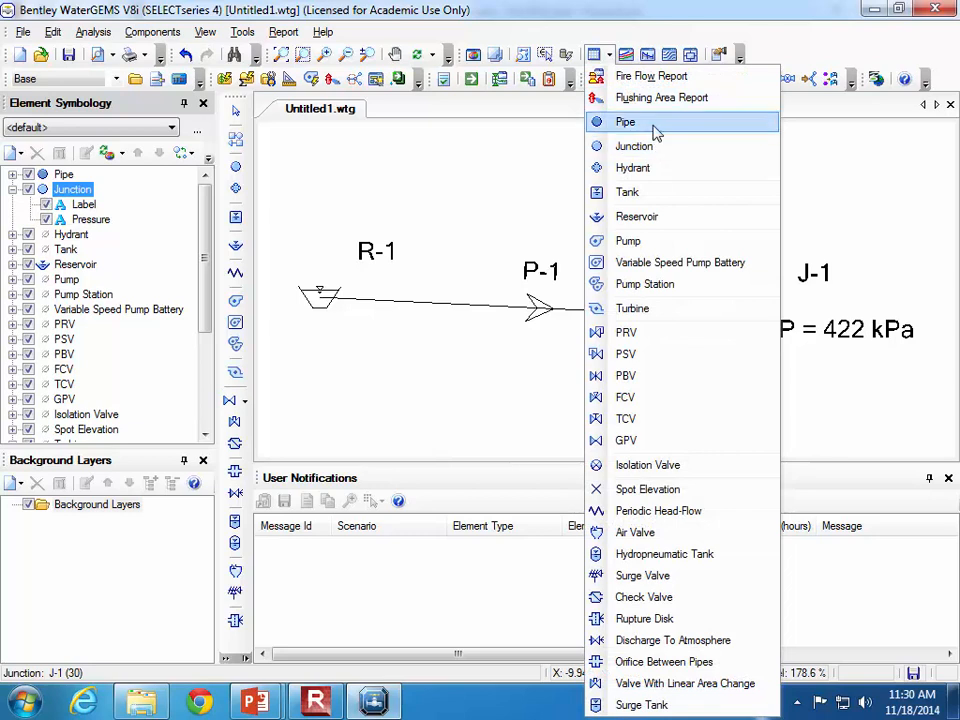
left_click(655, 123)
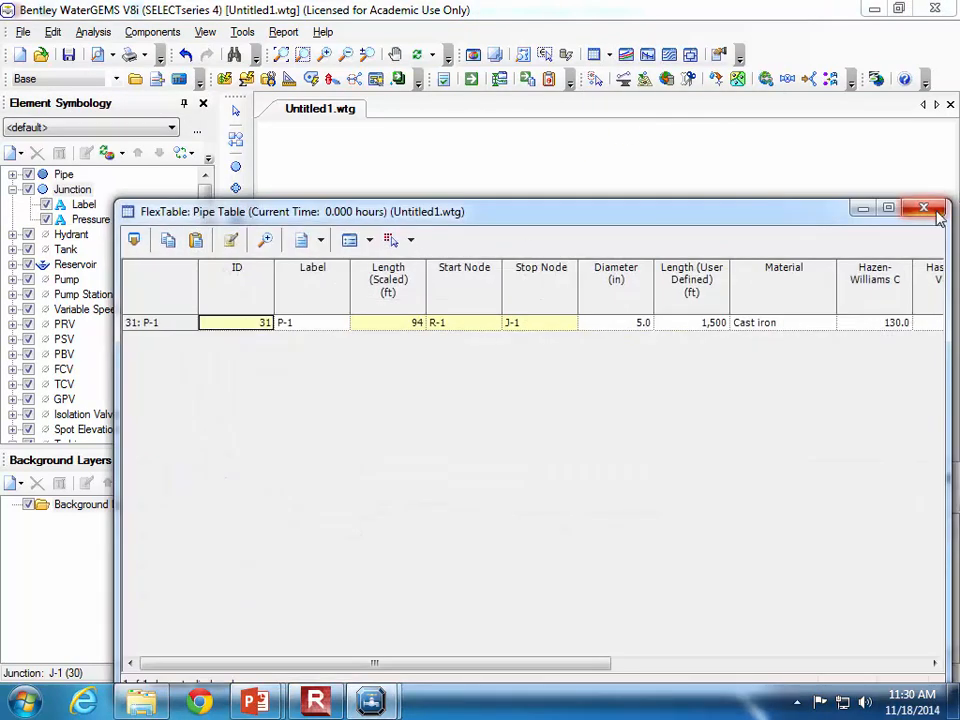
mouse_move(951, 198)
left_mouse_down()
mouse_move(943, 407)
mouse_move(912, 461)
left_mouse_up()
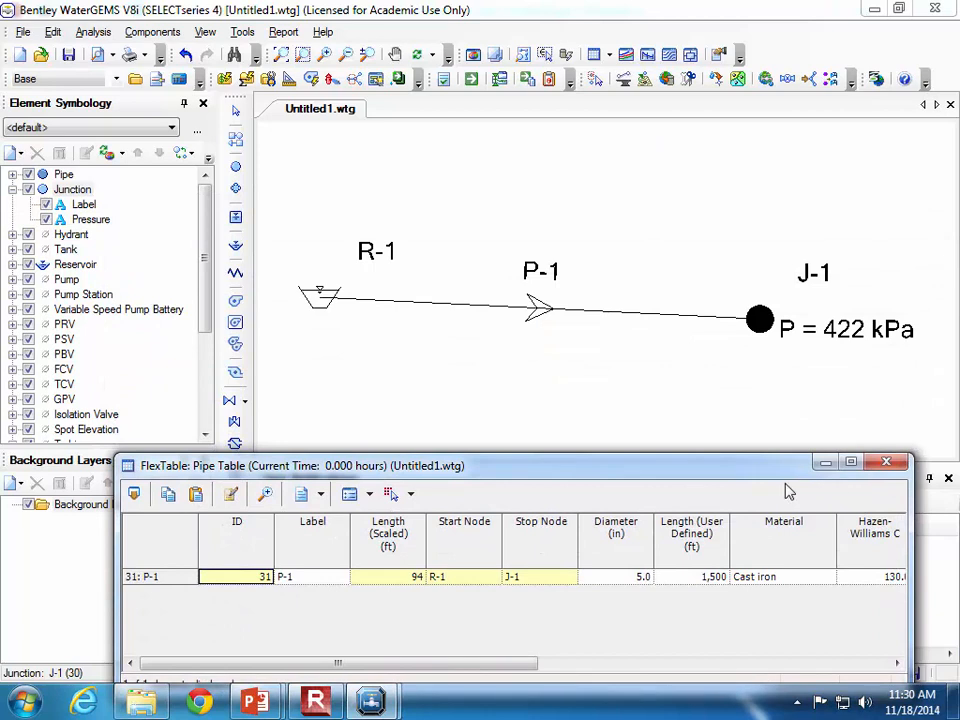
left_click_drag(714, 470, 549, 384)
left_click(482, 491)
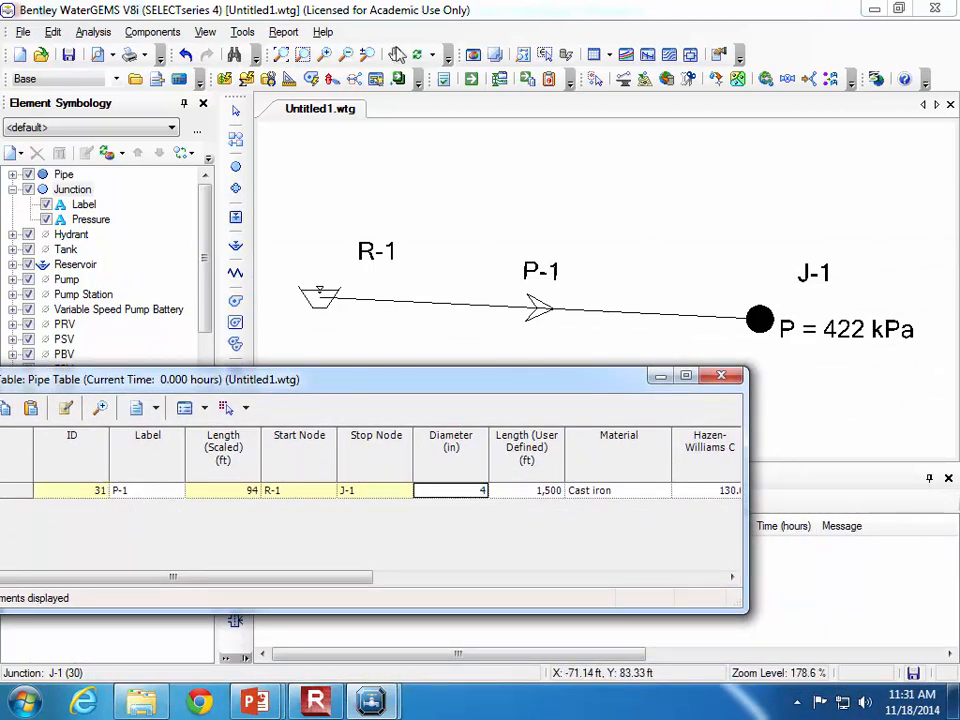
Compute the Base scenario with the 4 in pipe, and close the calculation summary and the Pipe FlexTable.
left_click(475, 83)
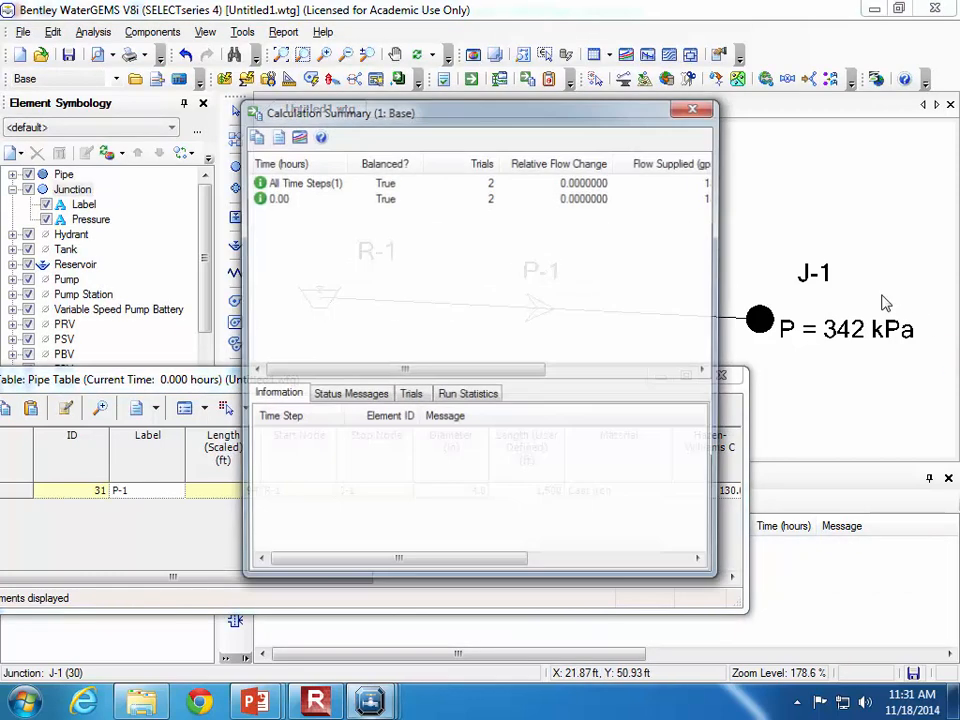
left_click(699, 104)
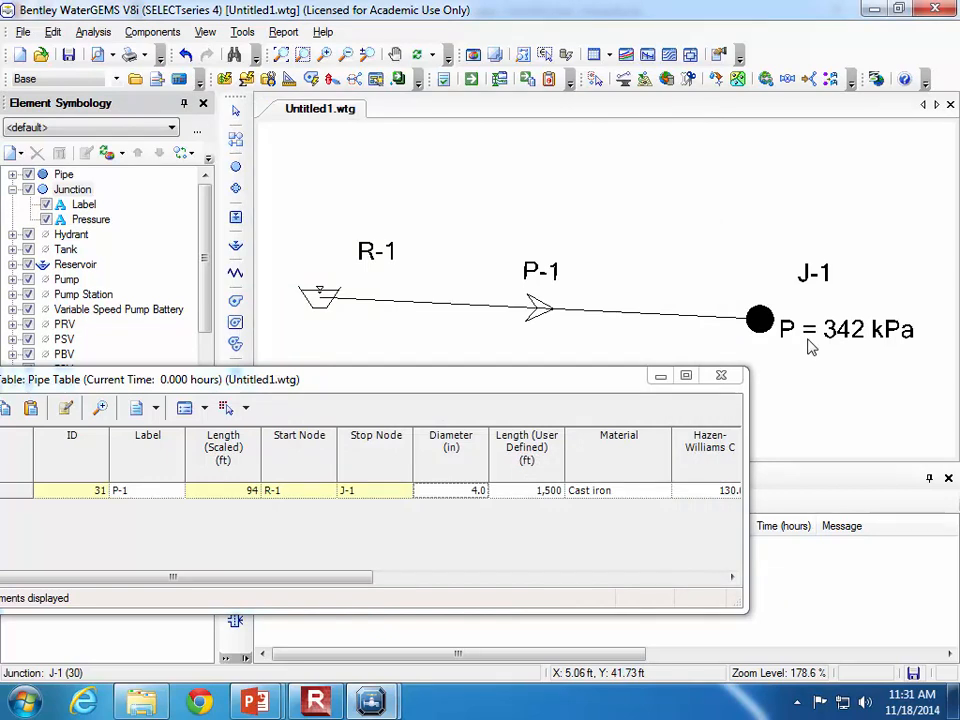
left_click(724, 377)
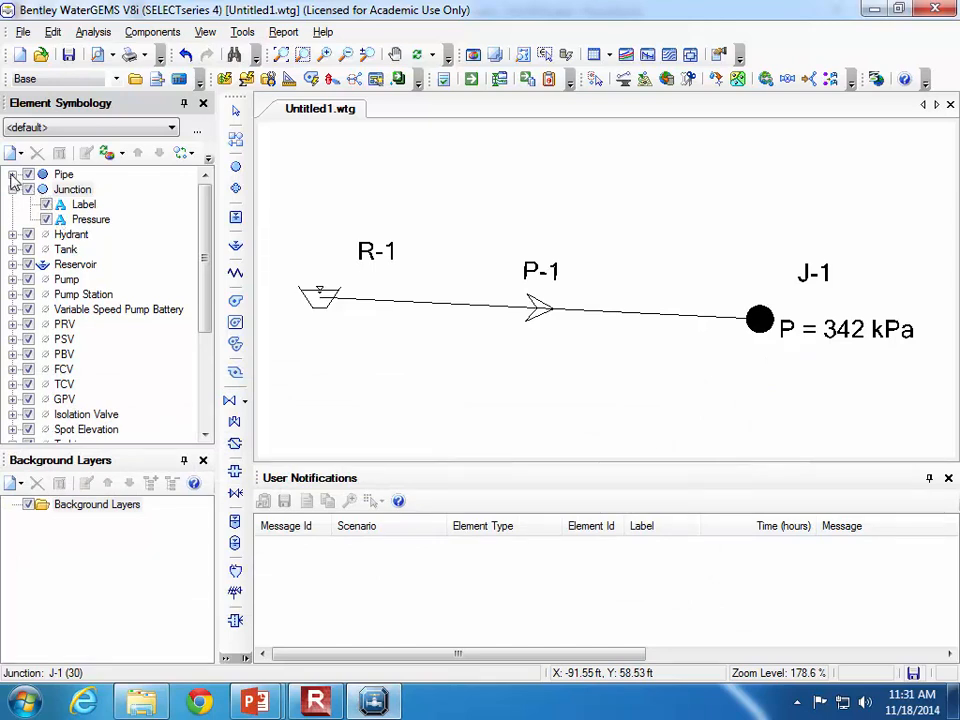
Create a new pipe annotation in the Element Symbology for the Diameter field with the prefix "D = ".
right_click(64, 175)
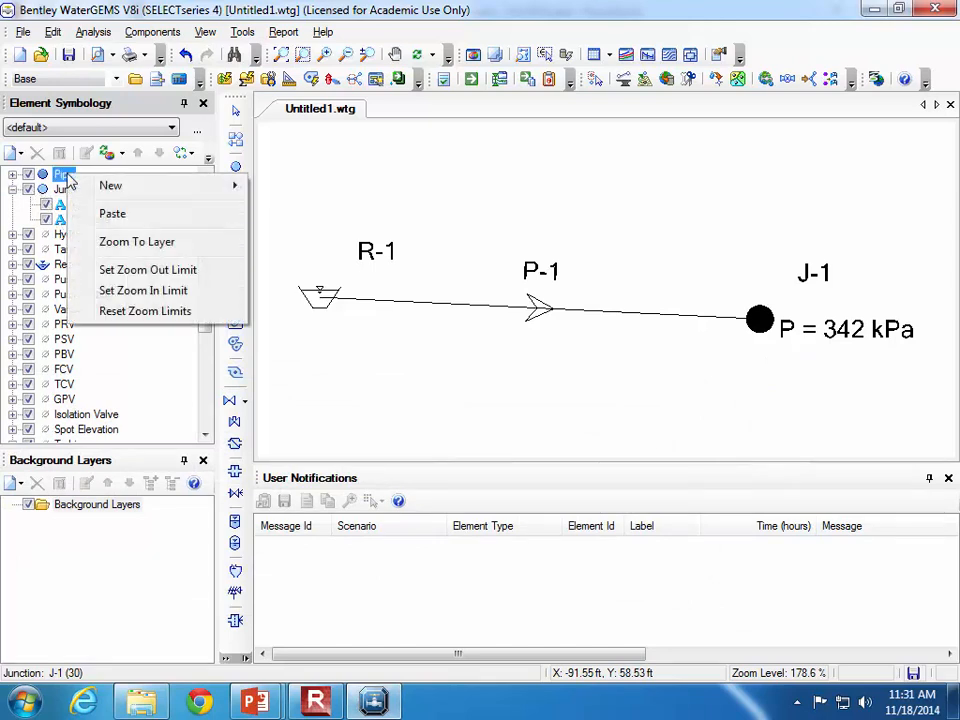
mouse_move(137, 188)
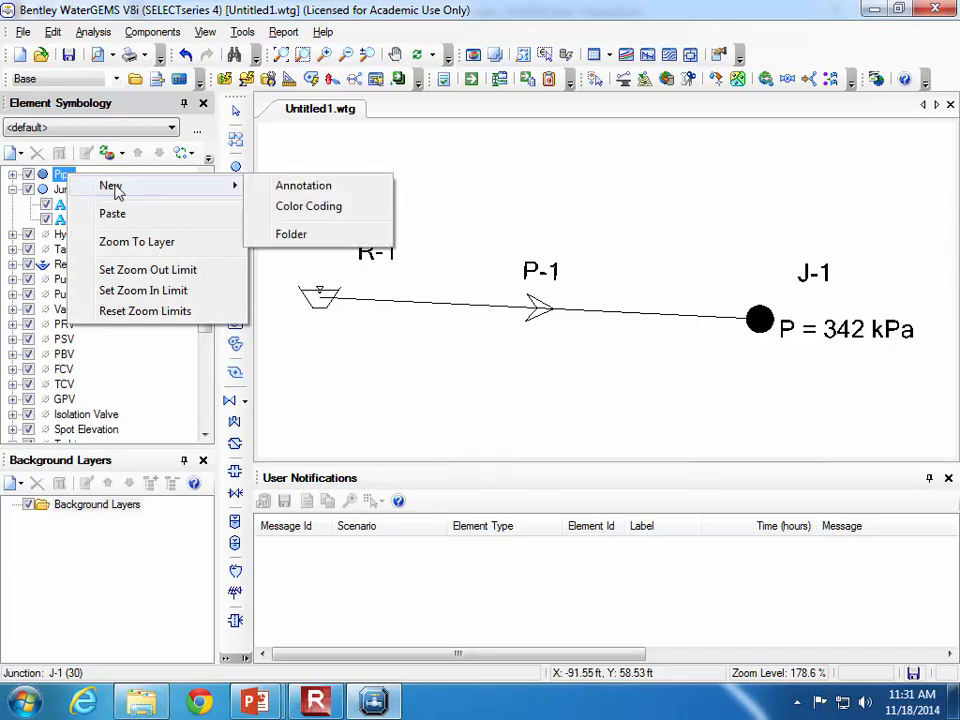
left_click(303, 186)
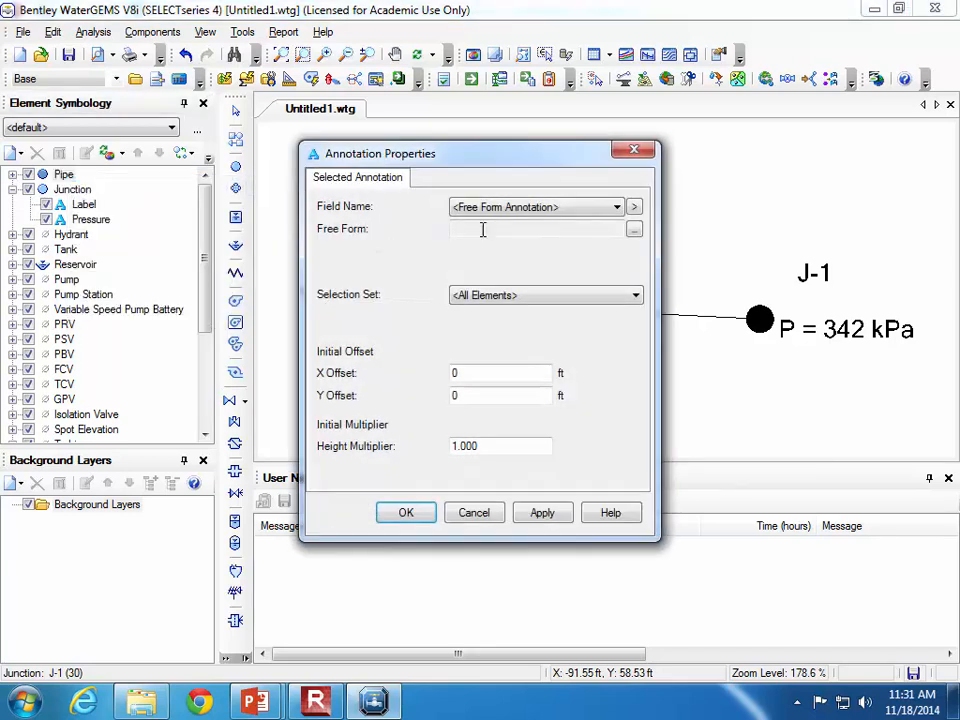
left_click(615, 207)
left_click_drag(677, 262, 681, 300)
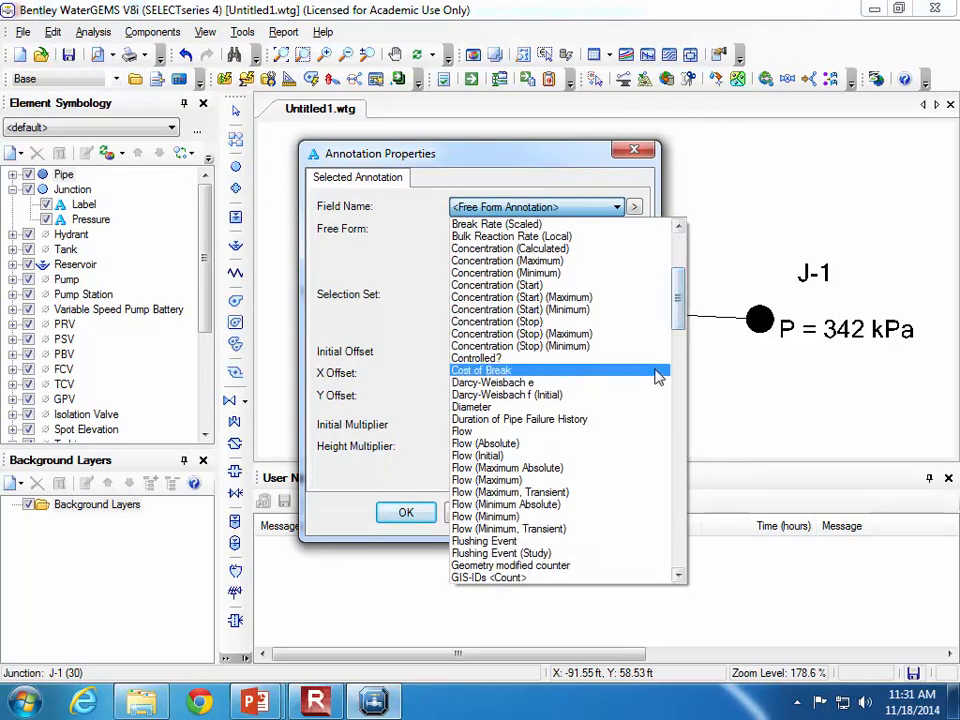
left_click(653, 412)
left_click(497, 229)
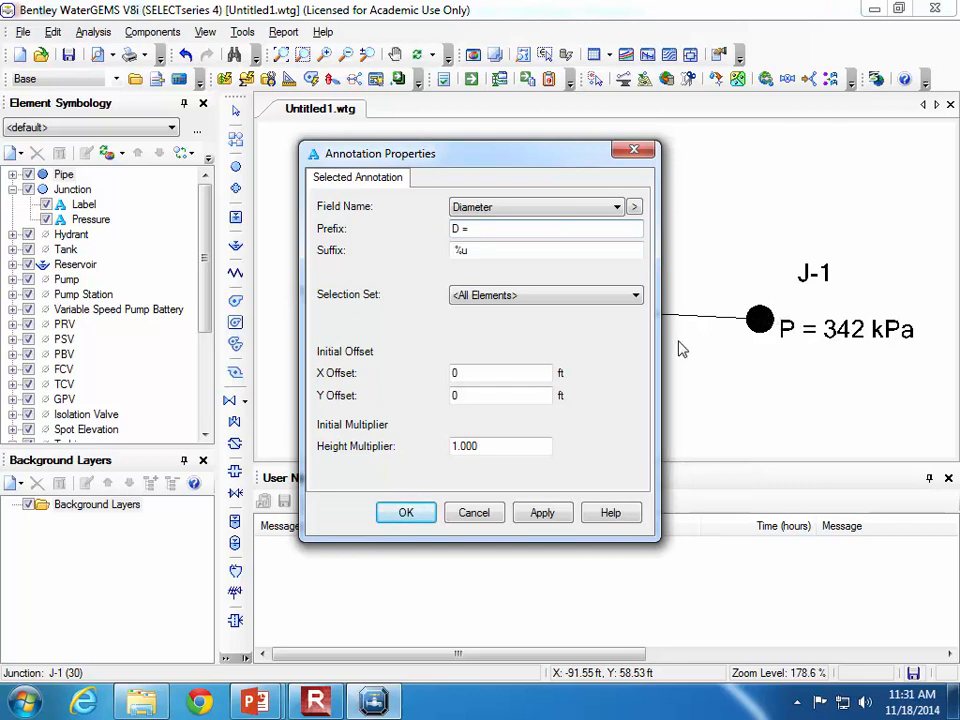
Set the diameter annotation's initial Y offset to -10 ft and apply it to the drawing.
mouse_move(510, 163)
left_mouse_down()
mouse_move(933, 466)
mouse_move(693, 407)
mouse_move(627, 377)
mouse_move(600, 347)
left_mouse_up()
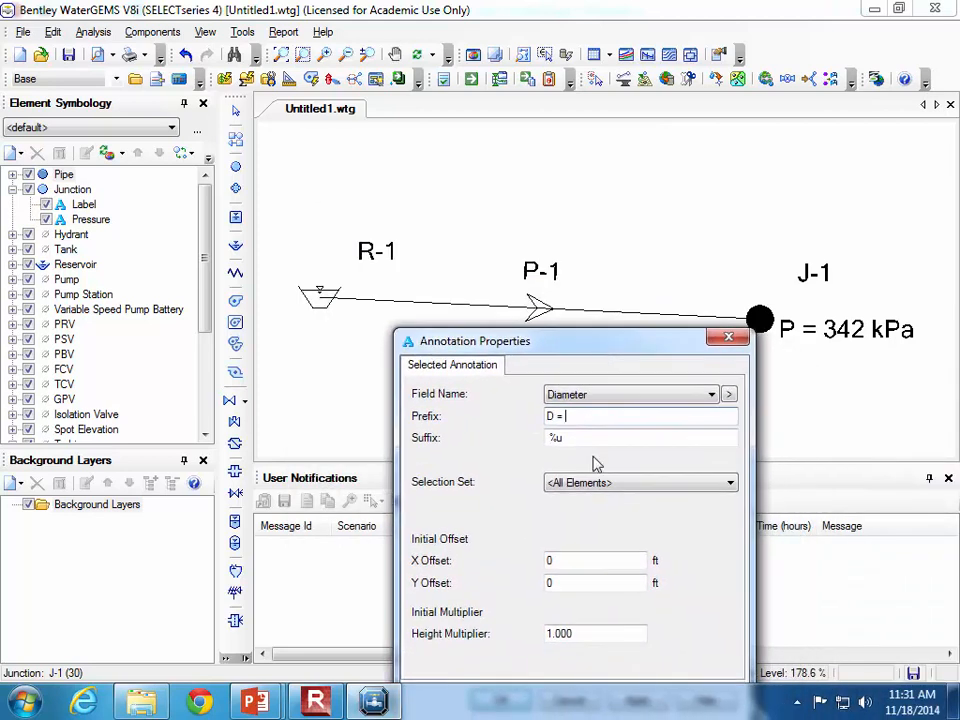
left_click(581, 584)
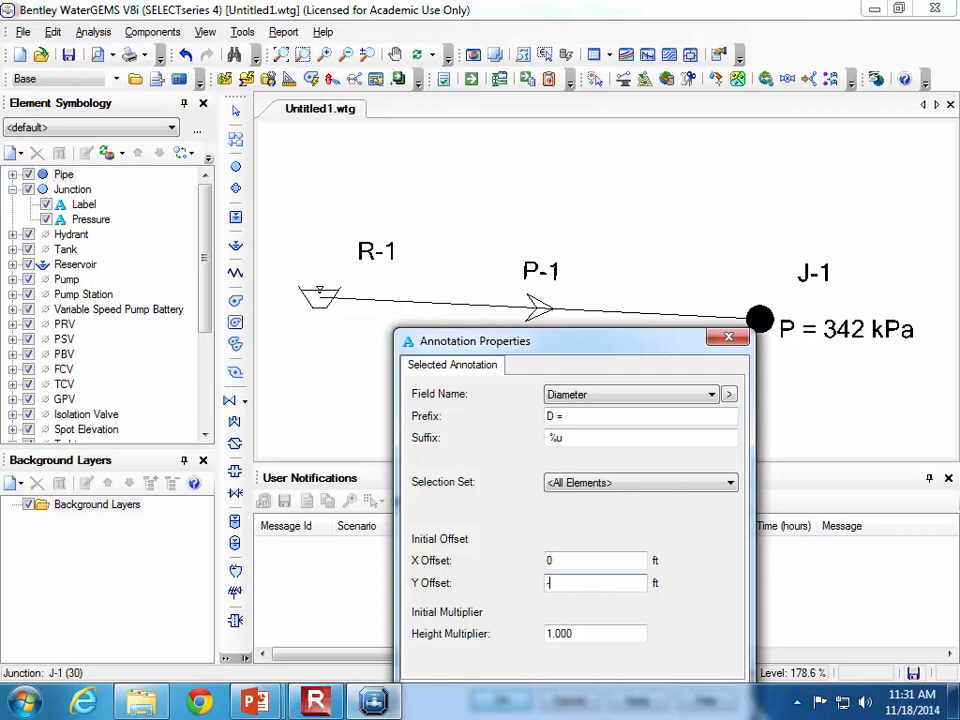
mouse_move(590, 343)
left_mouse_down()
mouse_move(88, 225)
mouse_move(120, 161)
mouse_move(145, 152)
left_mouse_up()
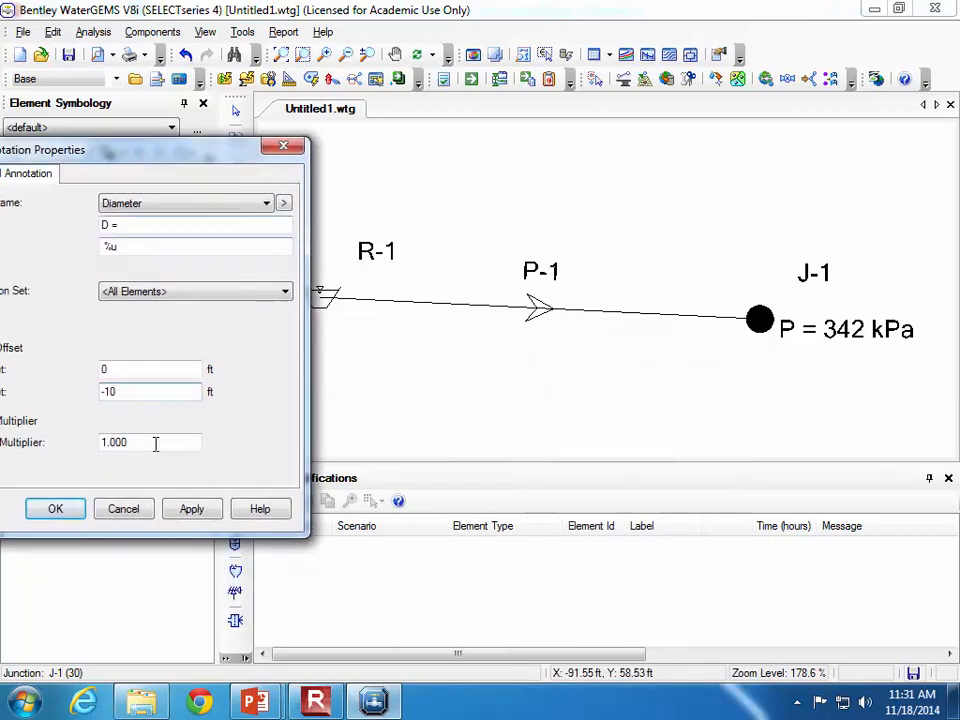
left_click(195, 509)
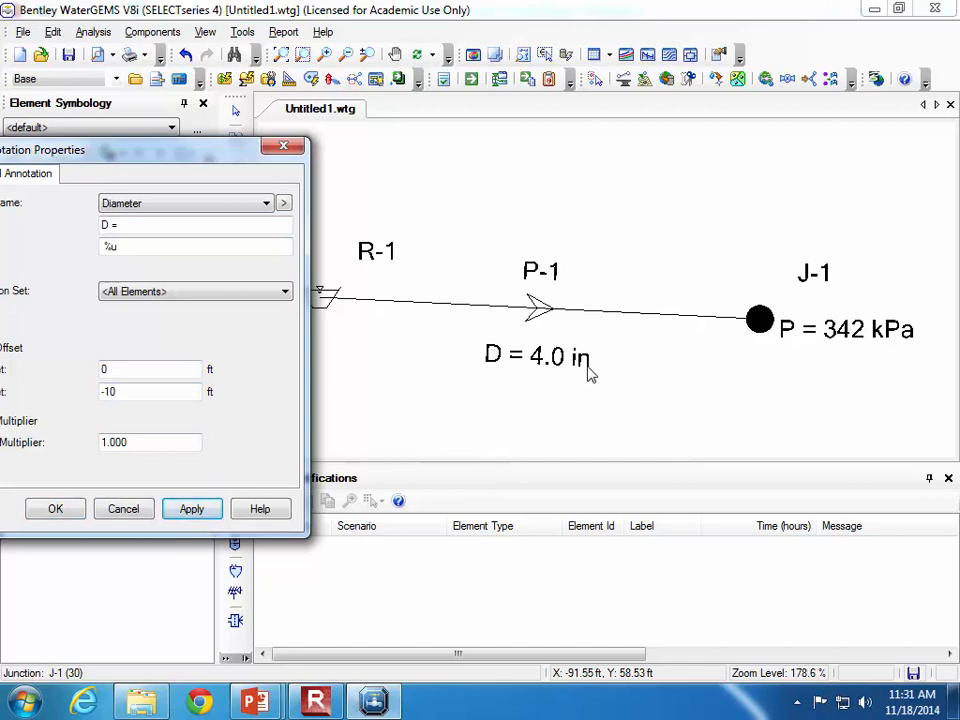
left_click_drag(183, 158, 704, 209)
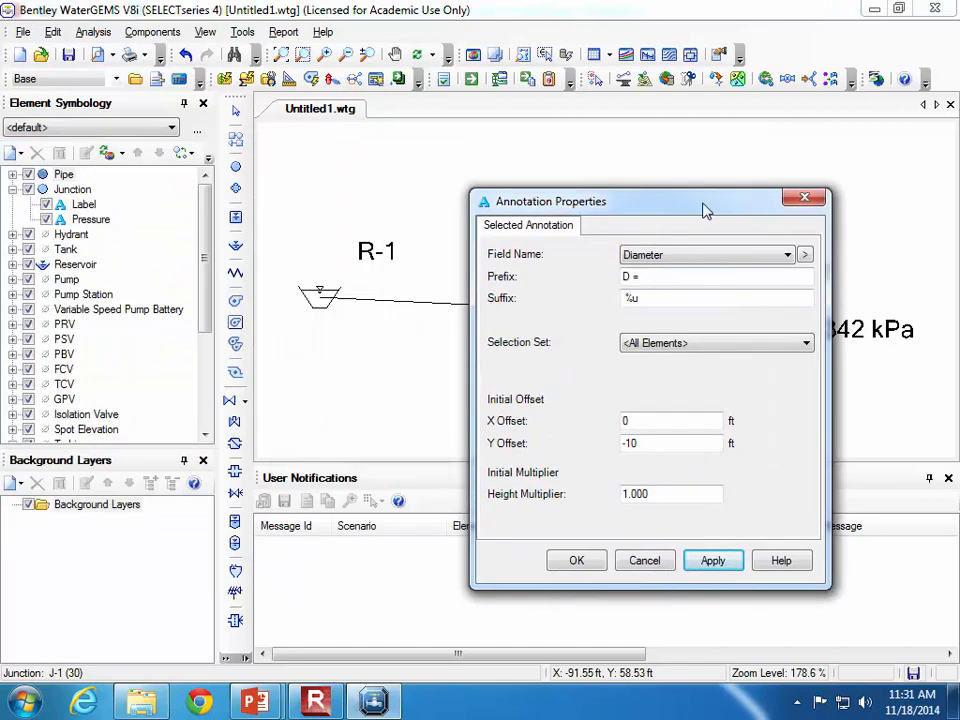
left_click(787, 255)
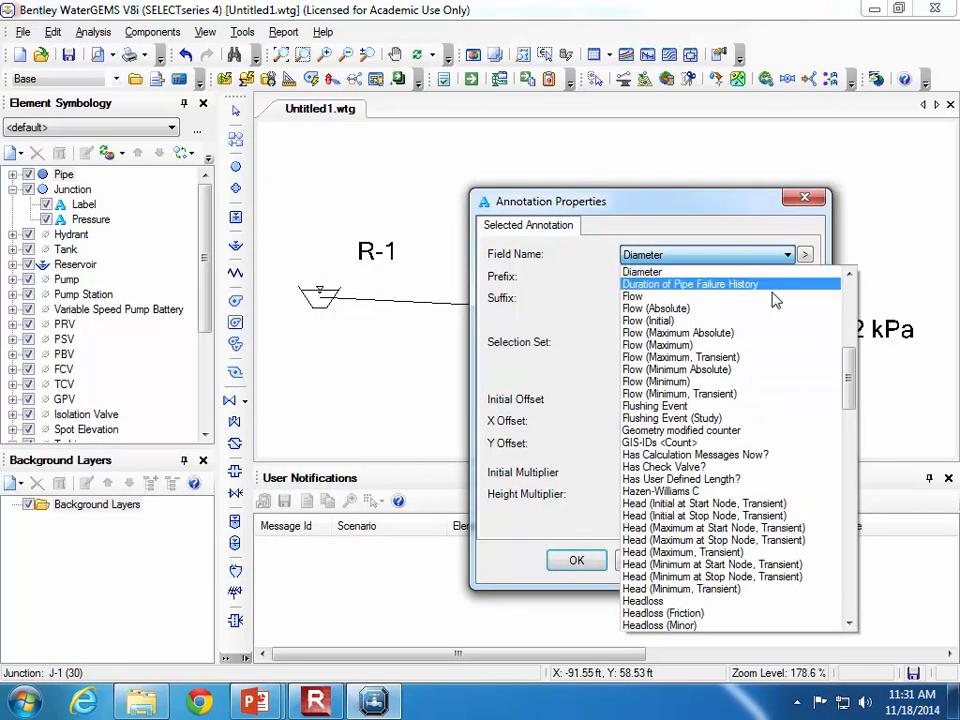
mouse_move(789, 373)
left_mouse_down()
mouse_move(852, 450)
mouse_move(853, 561)
mouse_move(853, 460)
left_mouse_up()
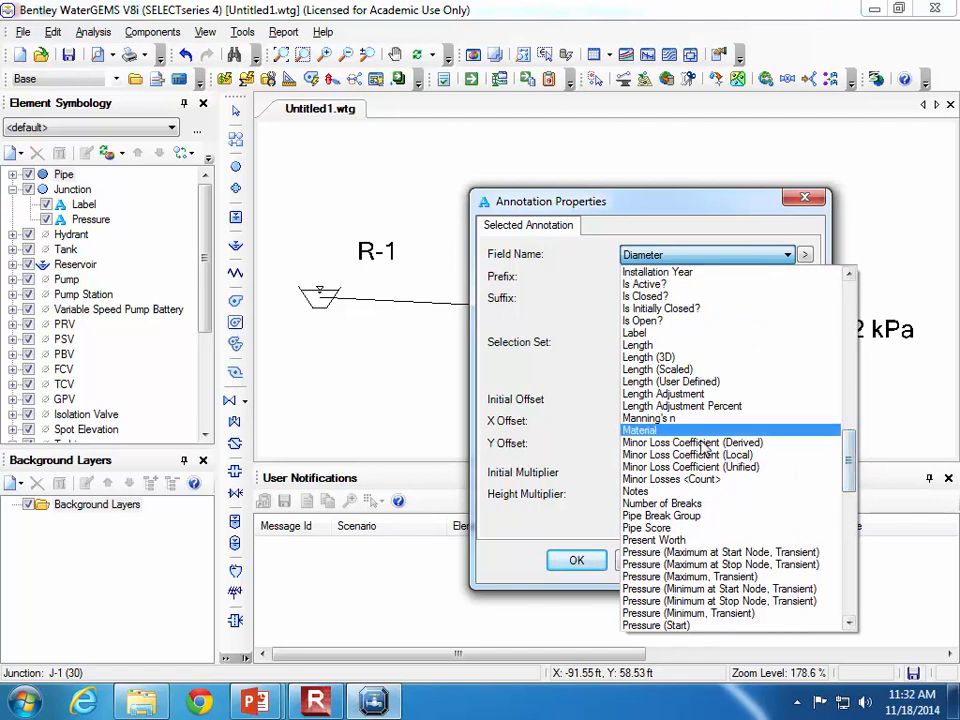
left_click(688, 349)
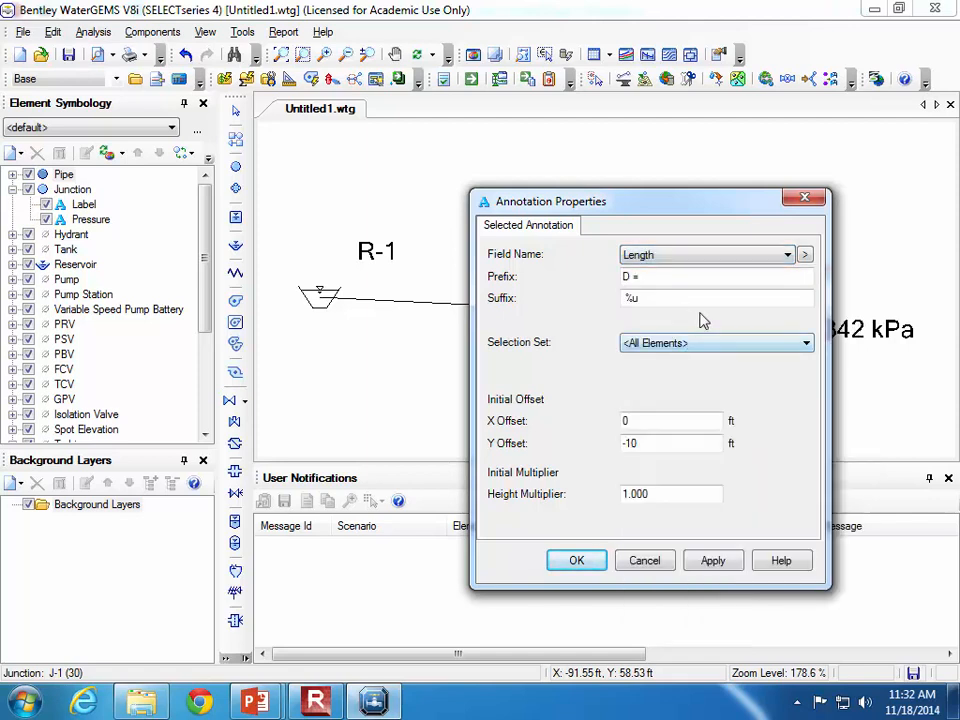
left_click(740, 257)
left_click_drag(849, 484, 855, 572)
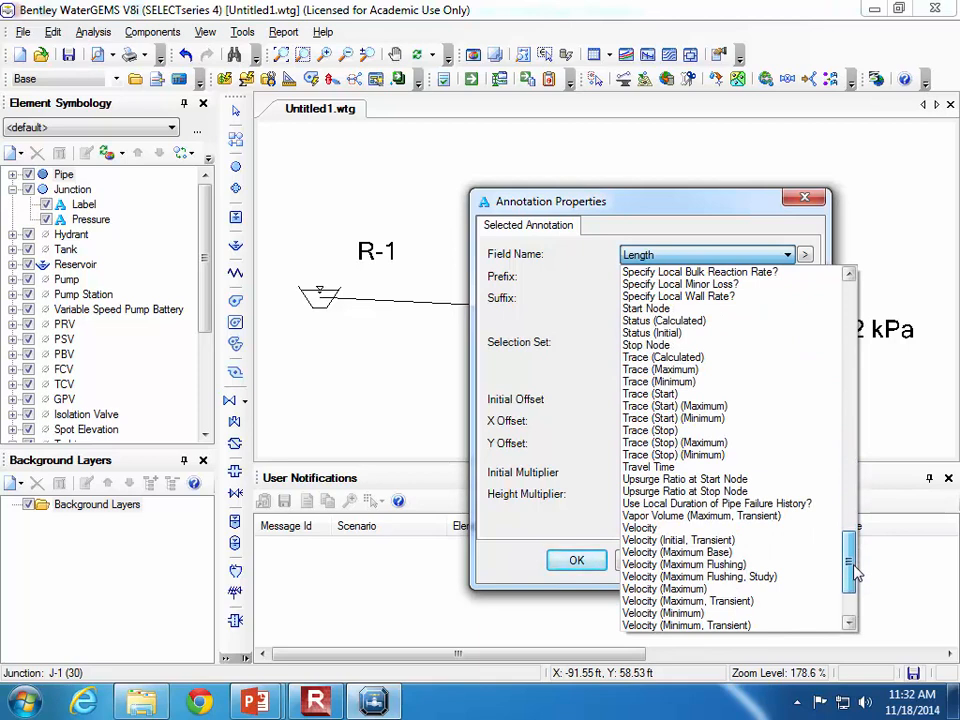
left_click(707, 210)
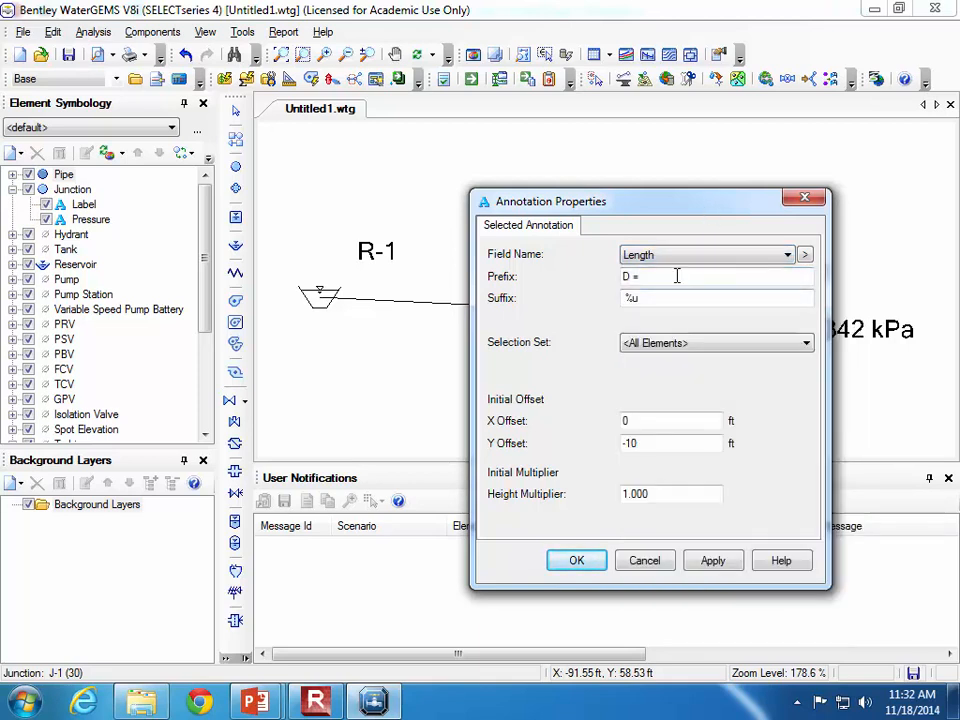
double_click(626, 275)
left_click(624, 275)
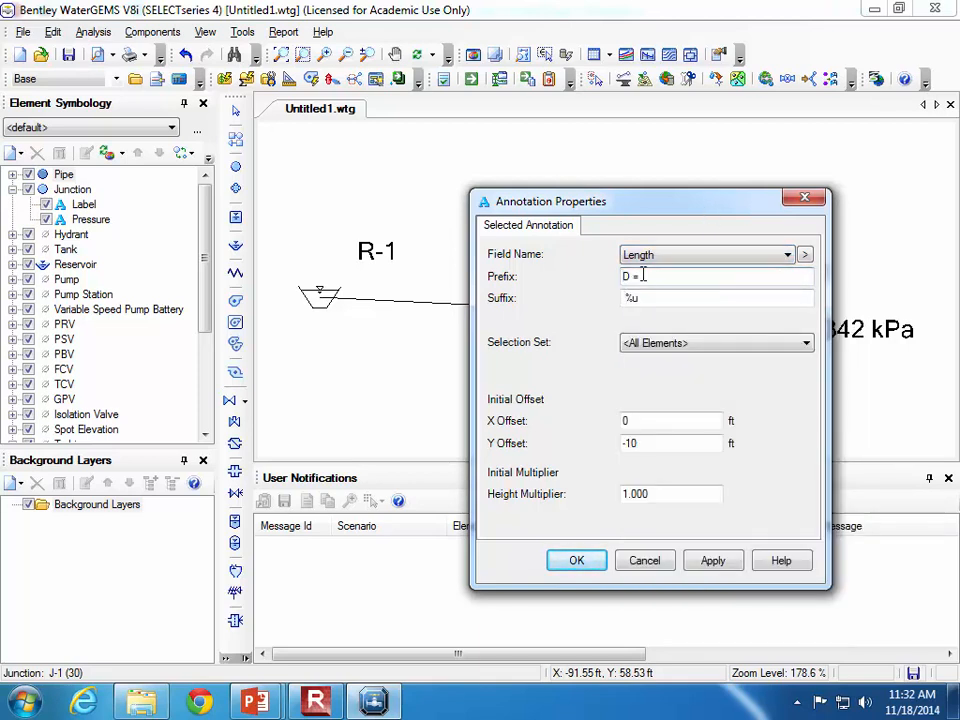
left_click(657, 562)
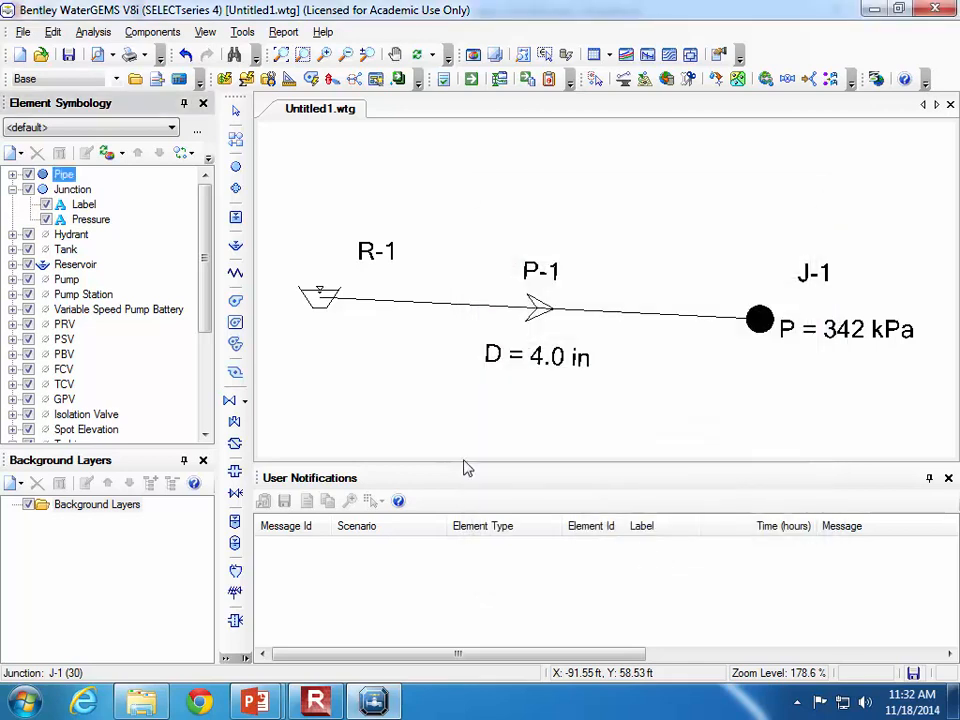
Create another pipe annotation in the Element Symbology for the Length field with the prefix "L = ".
right_click(72, 178)
mouse_move(110, 185)
left_click(292, 190)
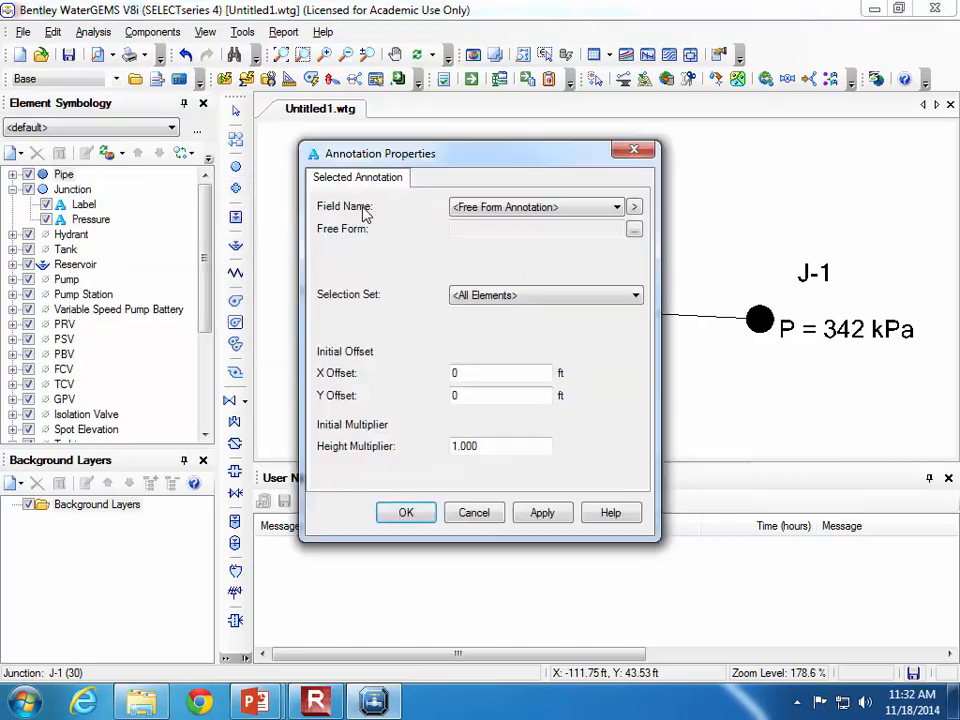
left_click(504, 201)
left_click_drag(679, 285, 678, 409)
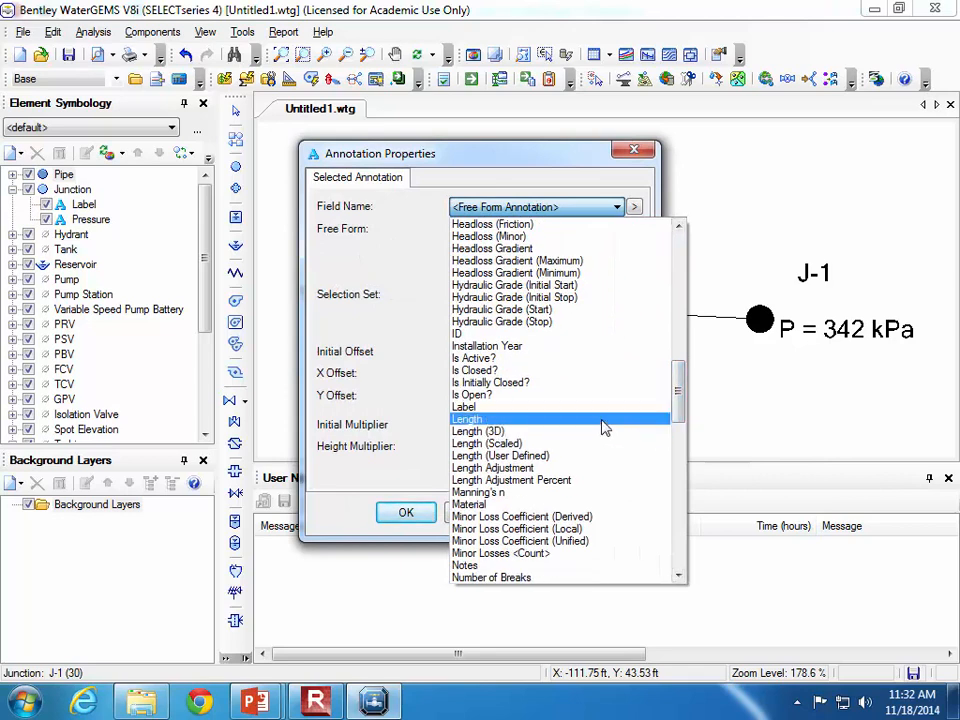
left_click(604, 420)
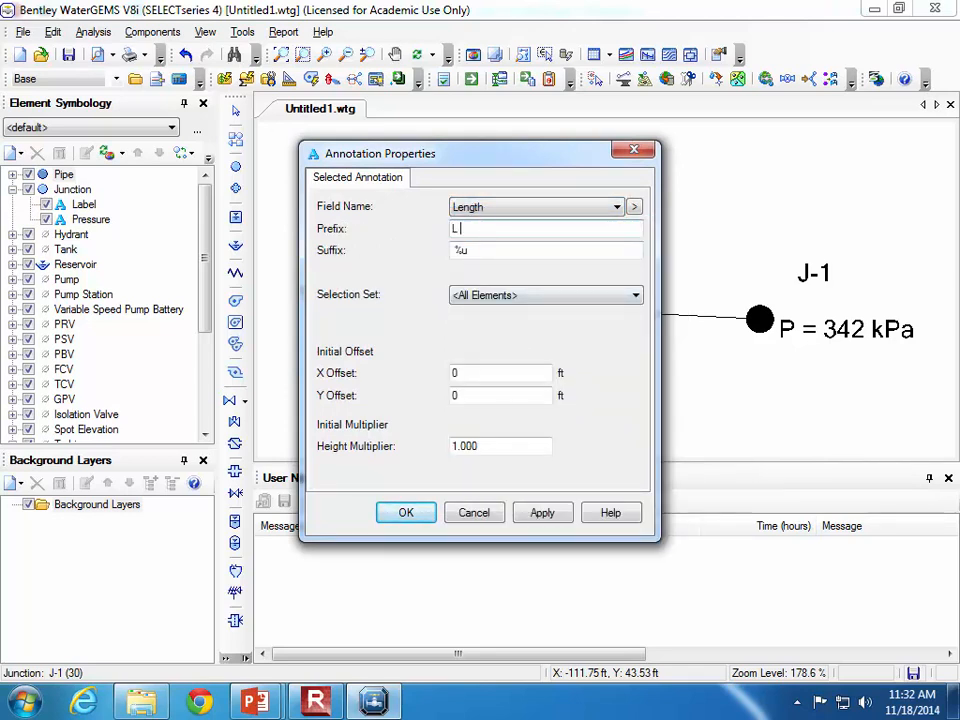
Set the length annotation's initial Y offset to -15 ft, apply it to the drawing and close its properties.
double_click(507, 453)
double_click(493, 393)
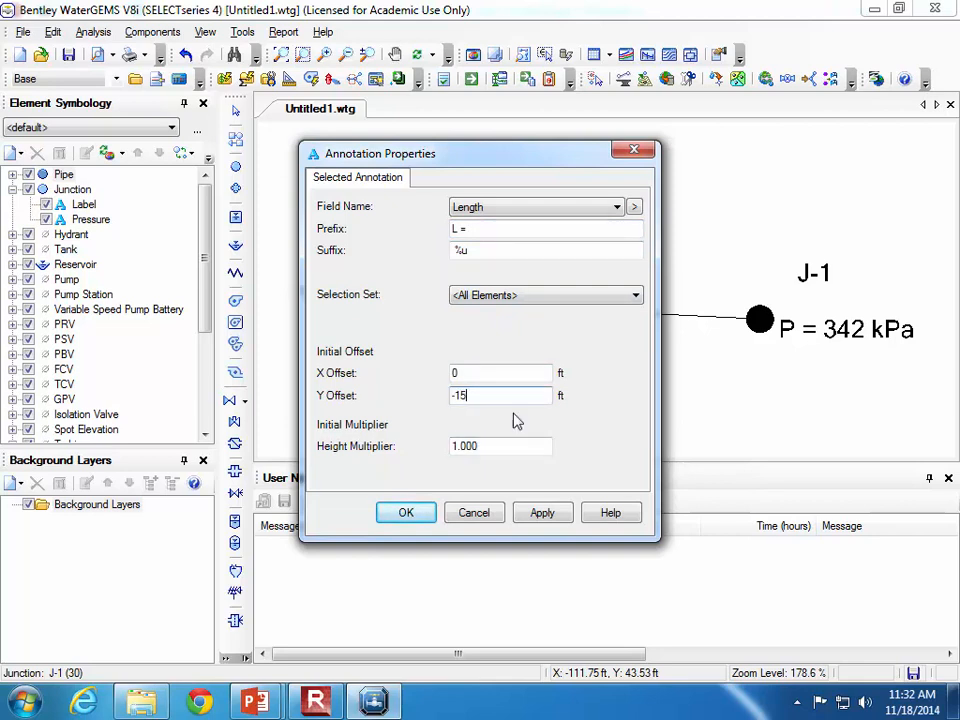
left_click_drag(525, 160, 243, 188)
left_click(264, 546)
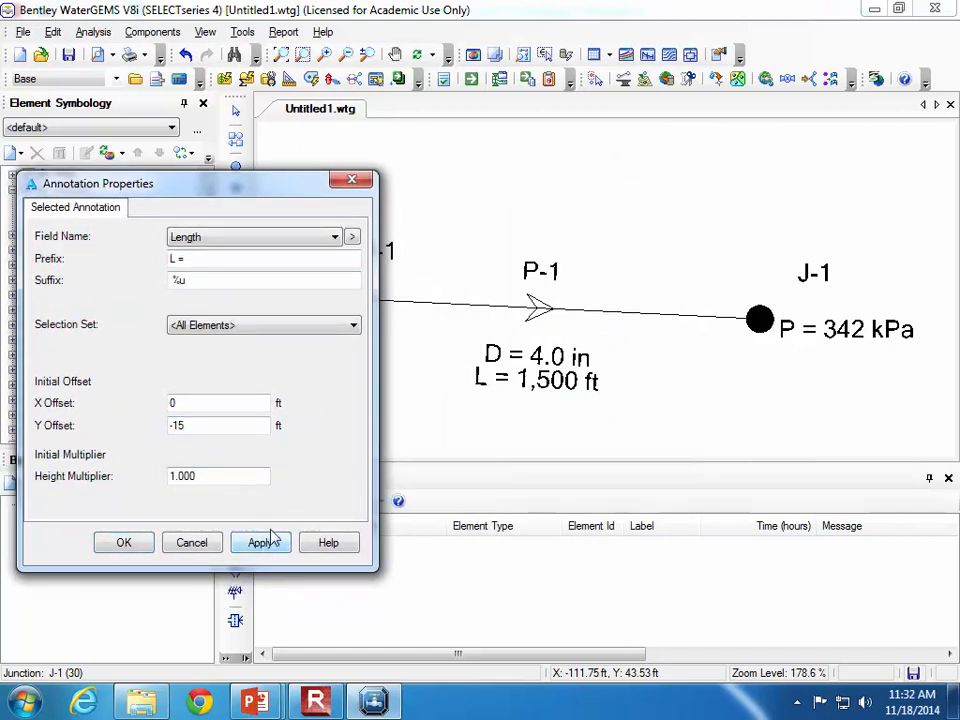
left_click(122, 543)
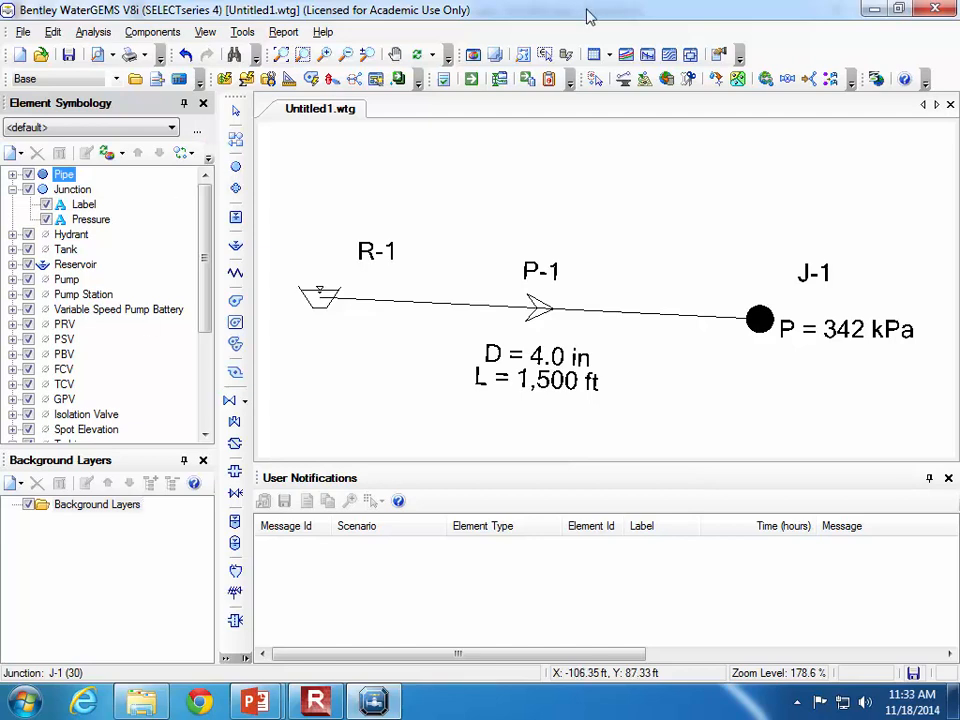
Open the Pipe FlexTable and remove the Hazen-Williams C column from its selected columns.
left_click(611, 56)
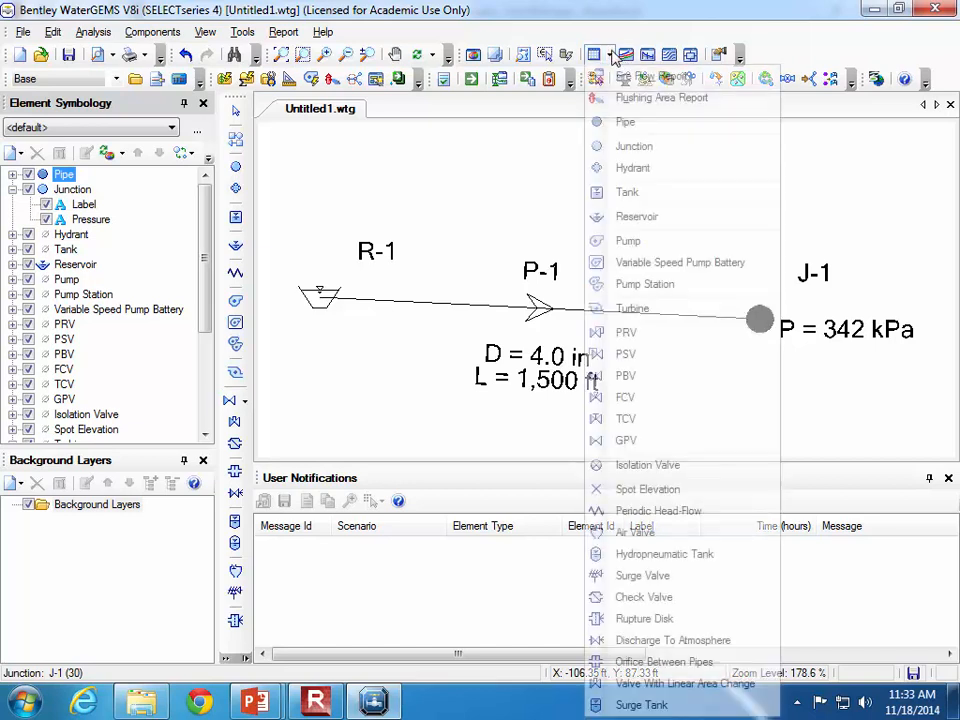
left_click(624, 122)
left_click_drag(553, 381, 649, 328)
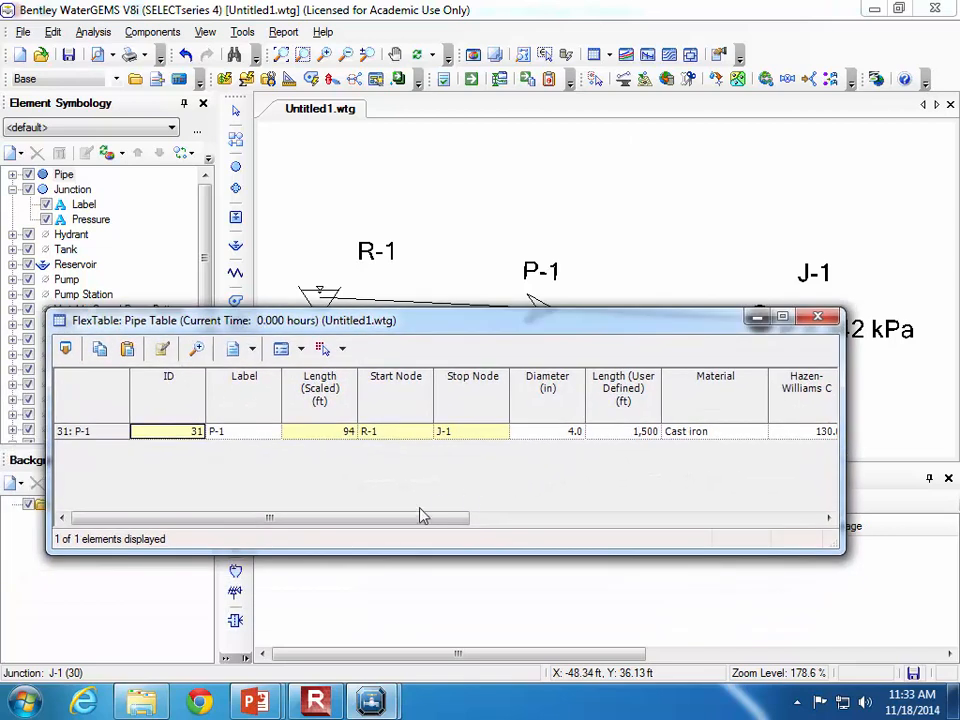
left_click_drag(414, 519, 571, 522)
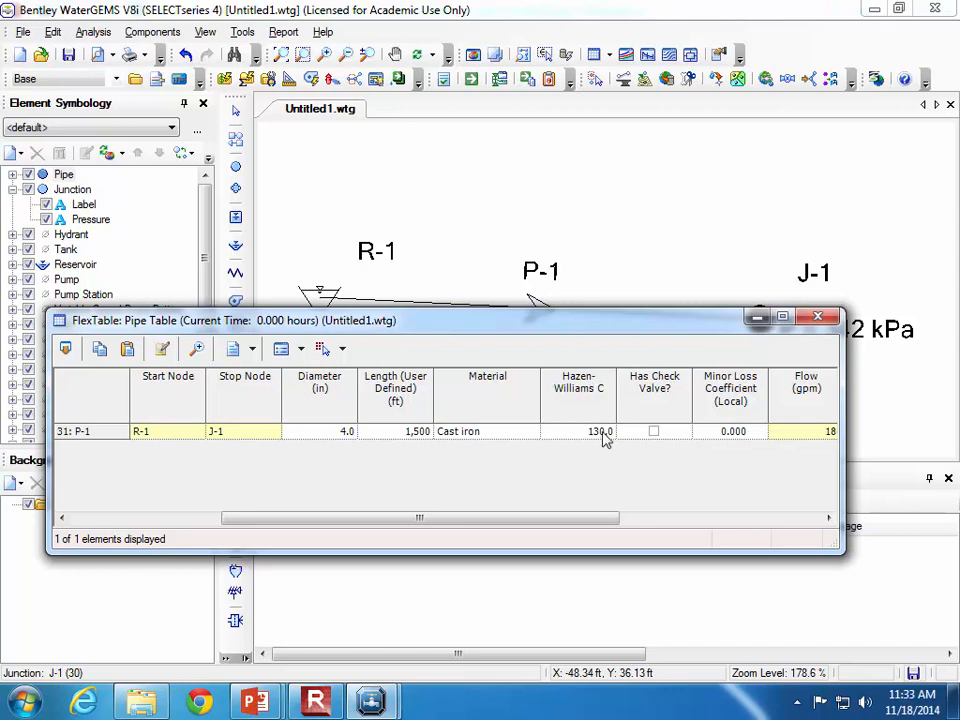
left_click(162, 350)
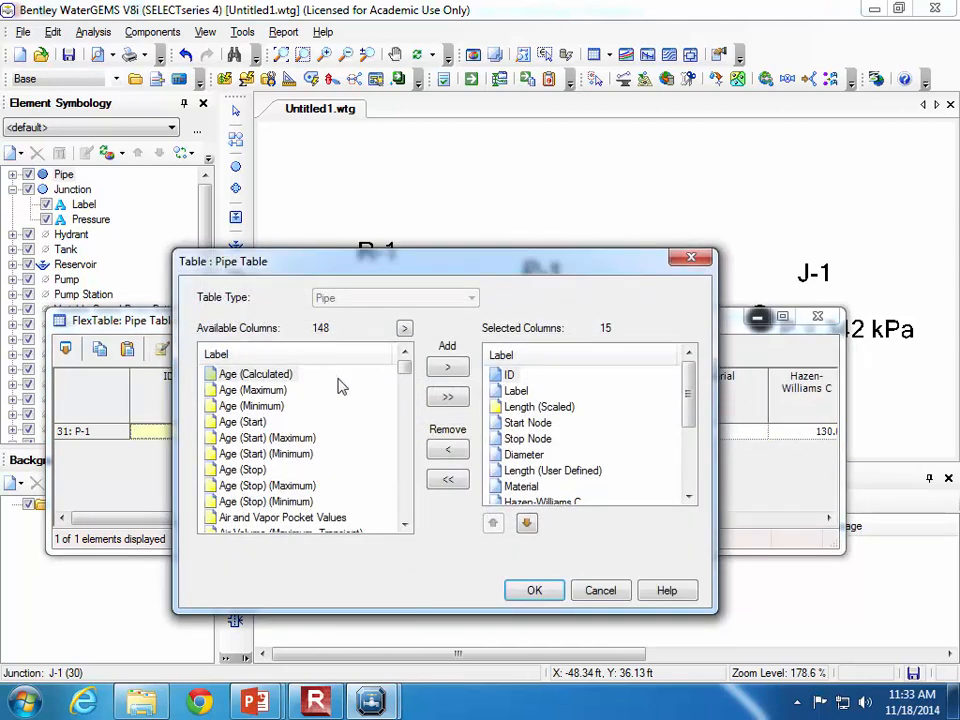
left_click_drag(690, 418, 692, 428)
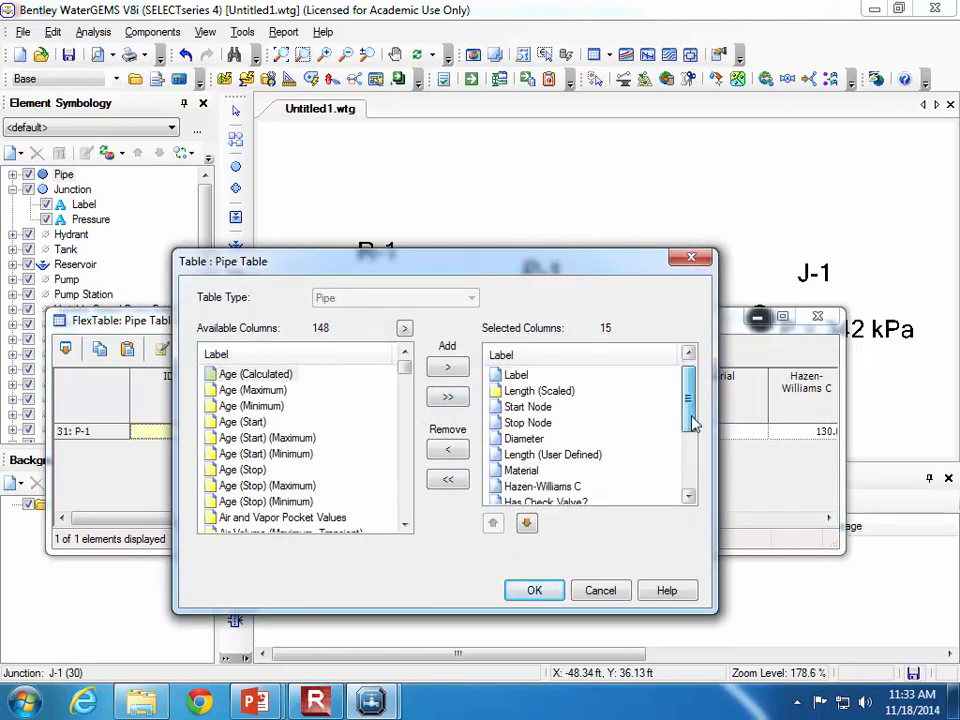
mouse_move(403, 369)
left_mouse_down()
mouse_move(403, 510)
mouse_move(403, 487)
left_mouse_up()
left_click_drag(690, 393, 688, 428)
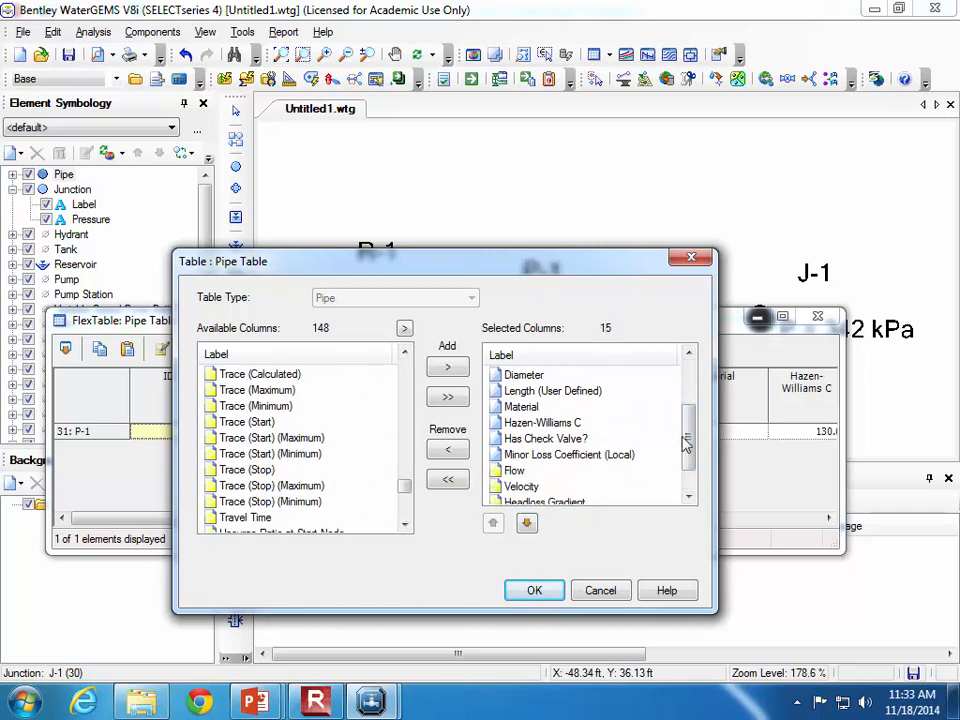
left_click_drag(687, 443, 687, 438)
left_click(545, 439)
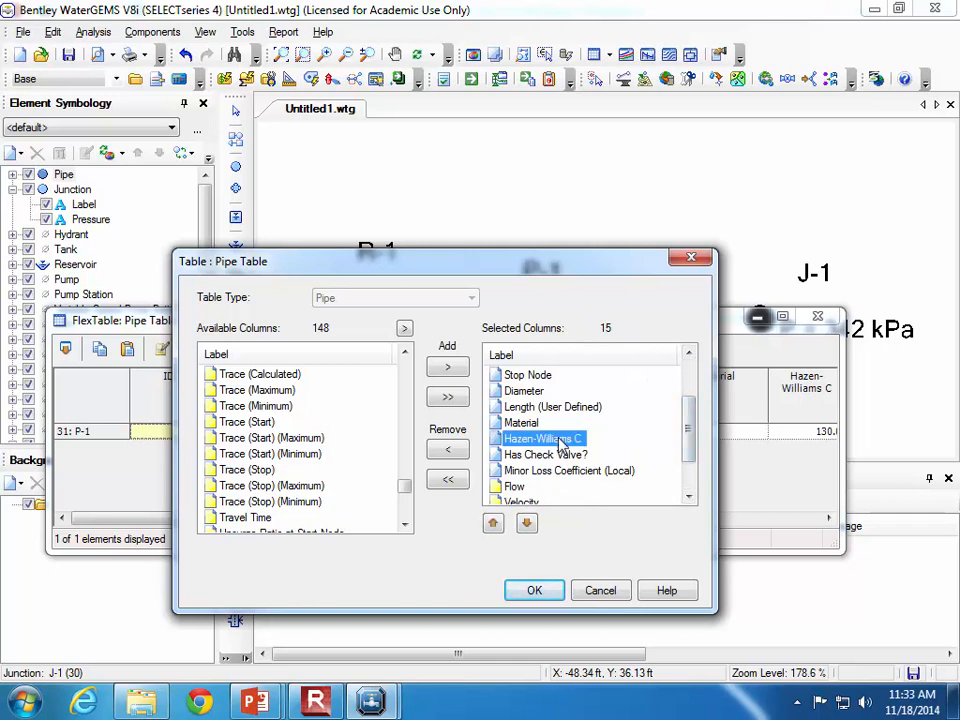
left_click(459, 452)
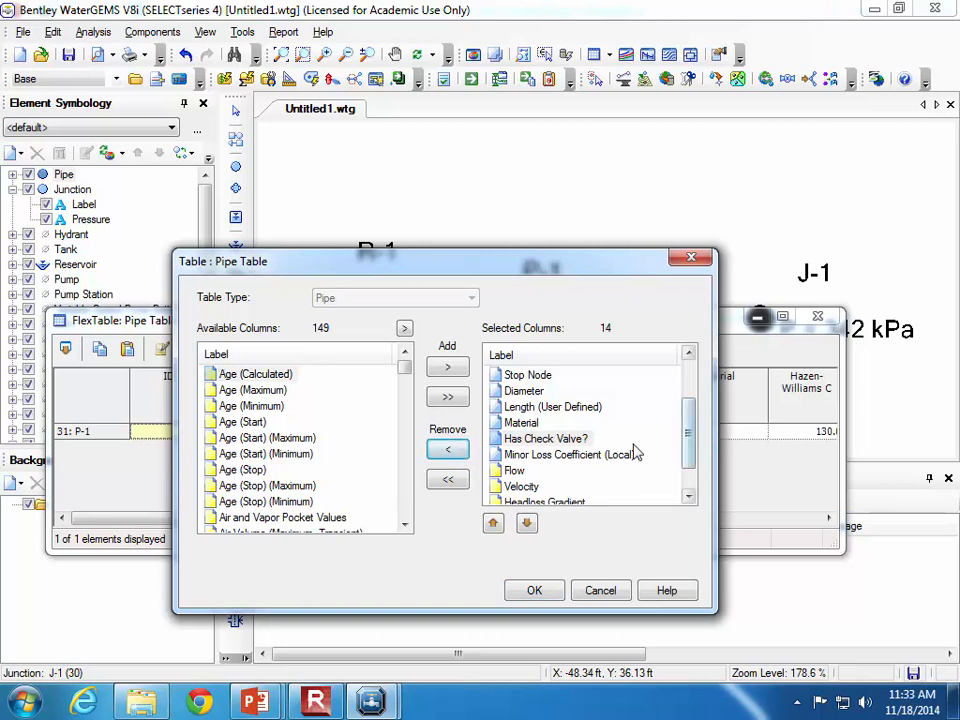
Add Darcy-Weisbach e to the Pipe FlexTable's selected columns, apply the column changes and close the table.
mouse_move(407, 372)
left_mouse_down()
mouse_move(410, 418)
mouse_move(409, 388)
left_mouse_up()
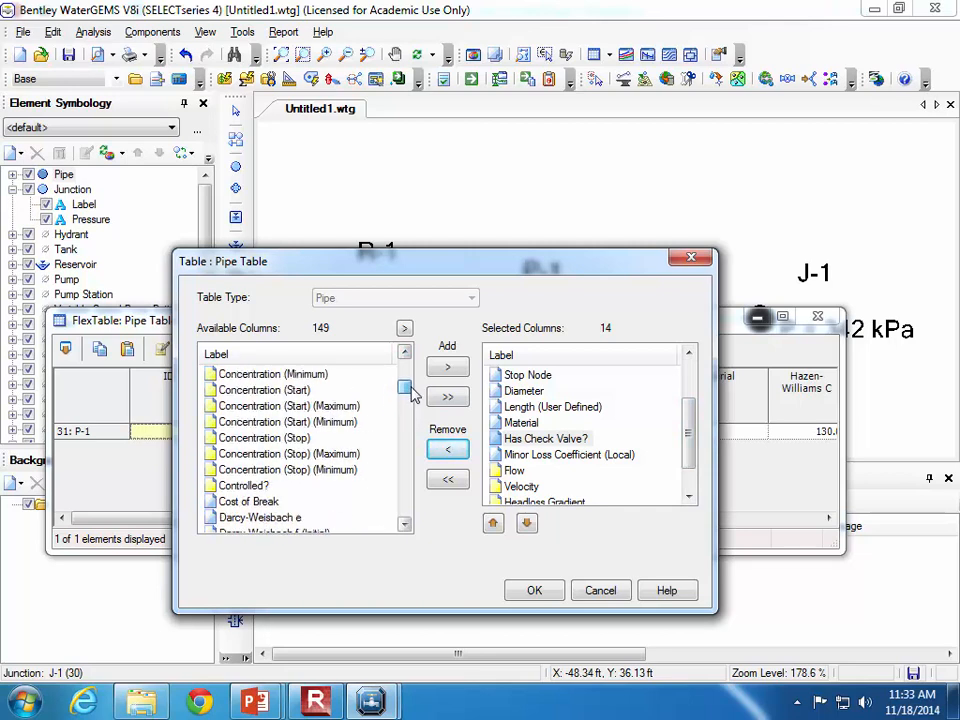
left_click(300, 517)
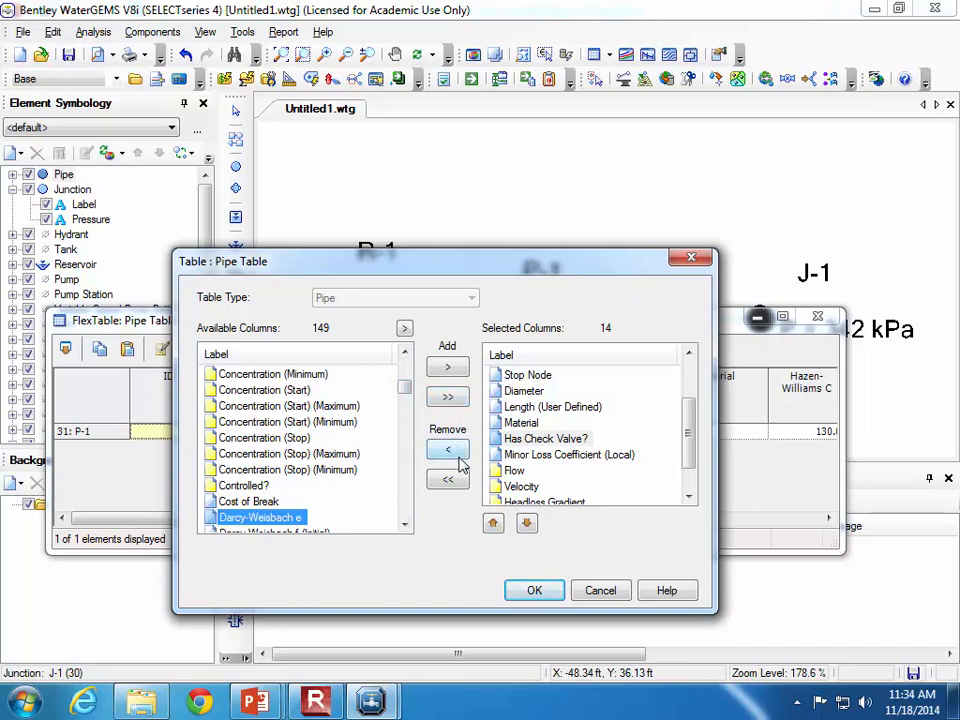
left_click(447, 368)
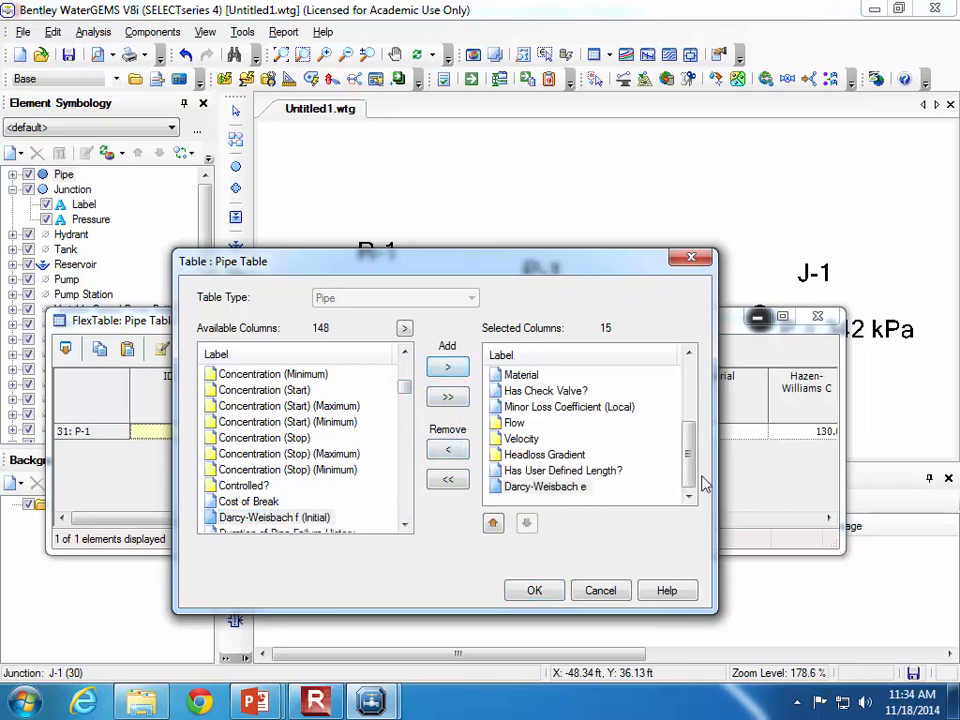
left_click(536, 590)
left_click_drag(440, 518, 814, 510)
left_click_drag(747, 518, 674, 520)
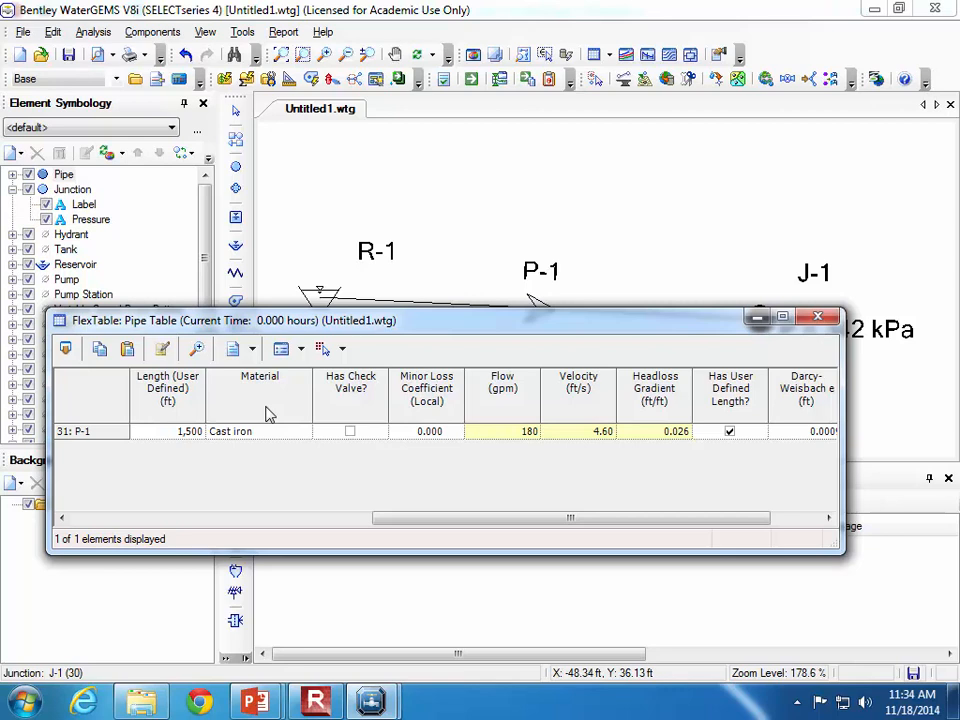
left_click(163, 350)
left_click(812, 318)
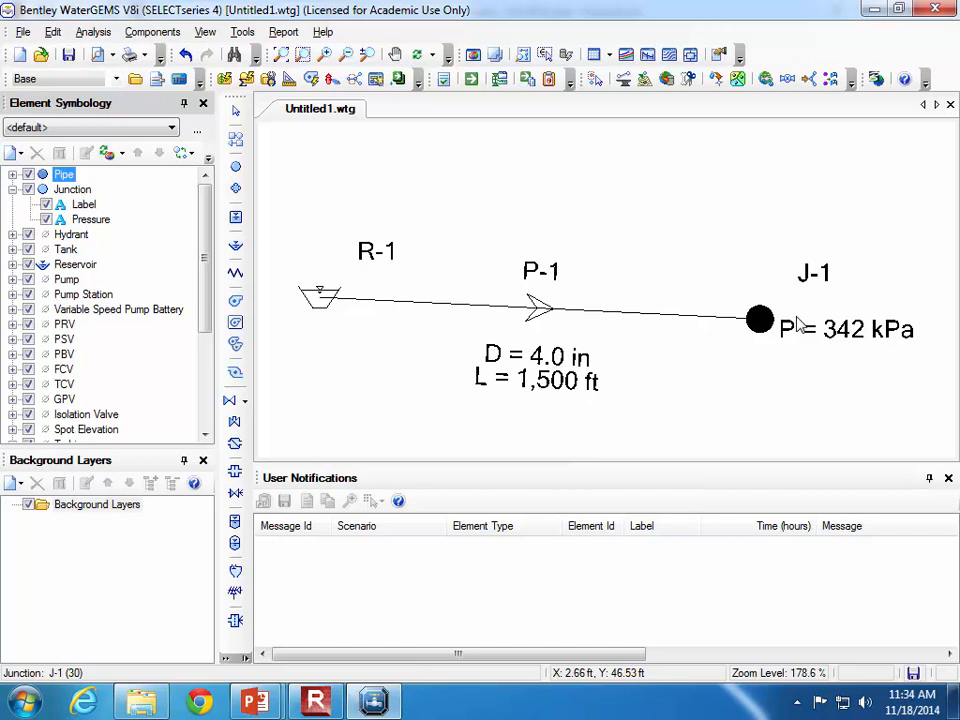
Start Word 2013 and create a blank document displayed at 80% zoom.
left_click(20, 704)
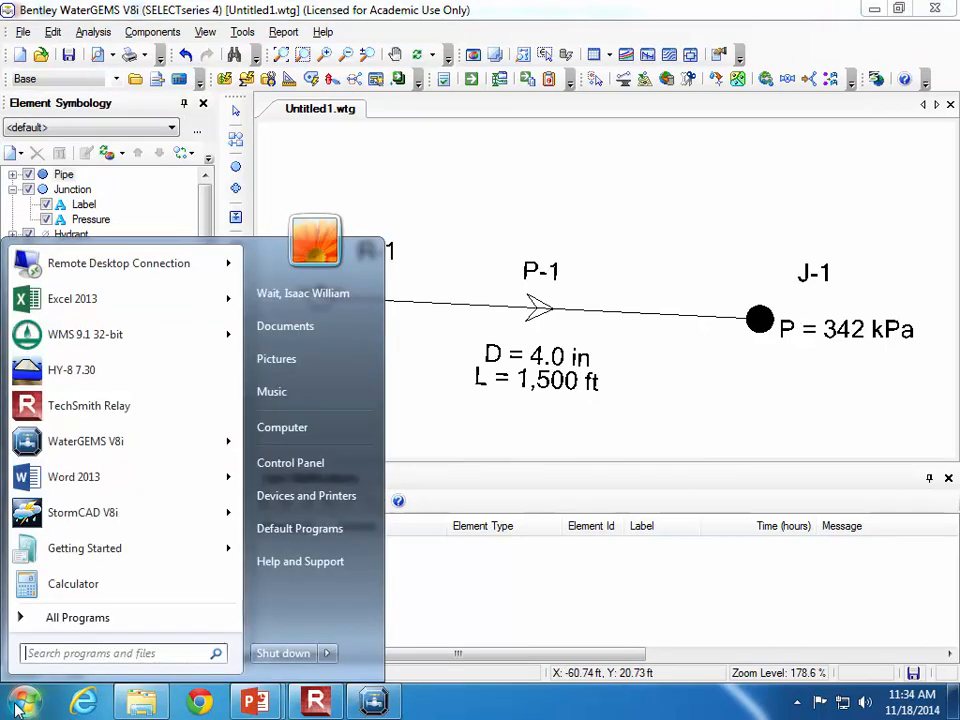
type("word")
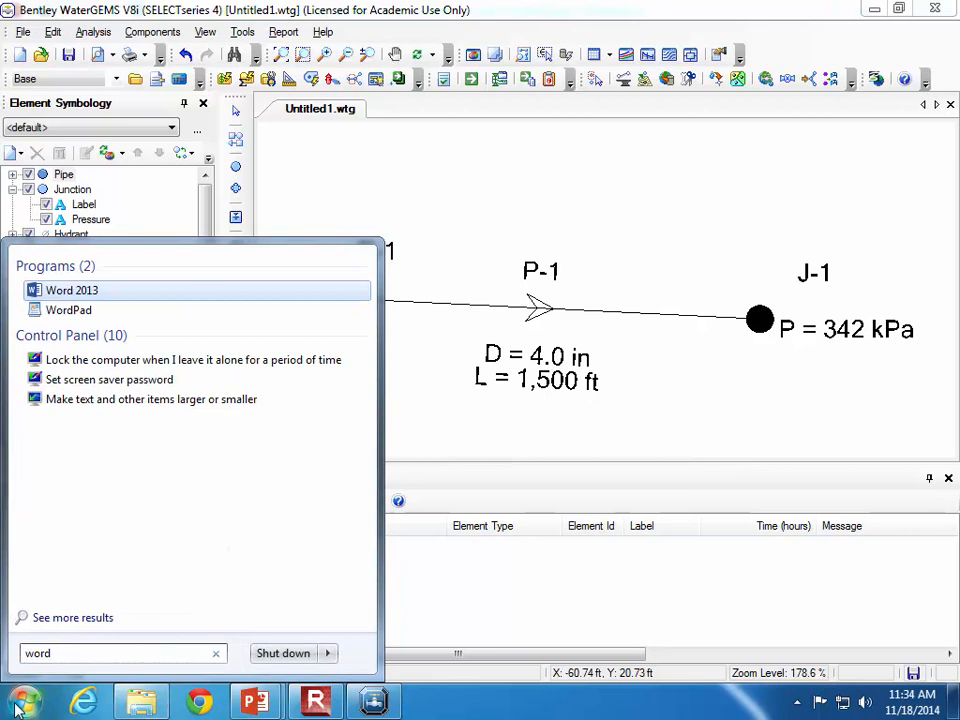
left_click(69, 291)
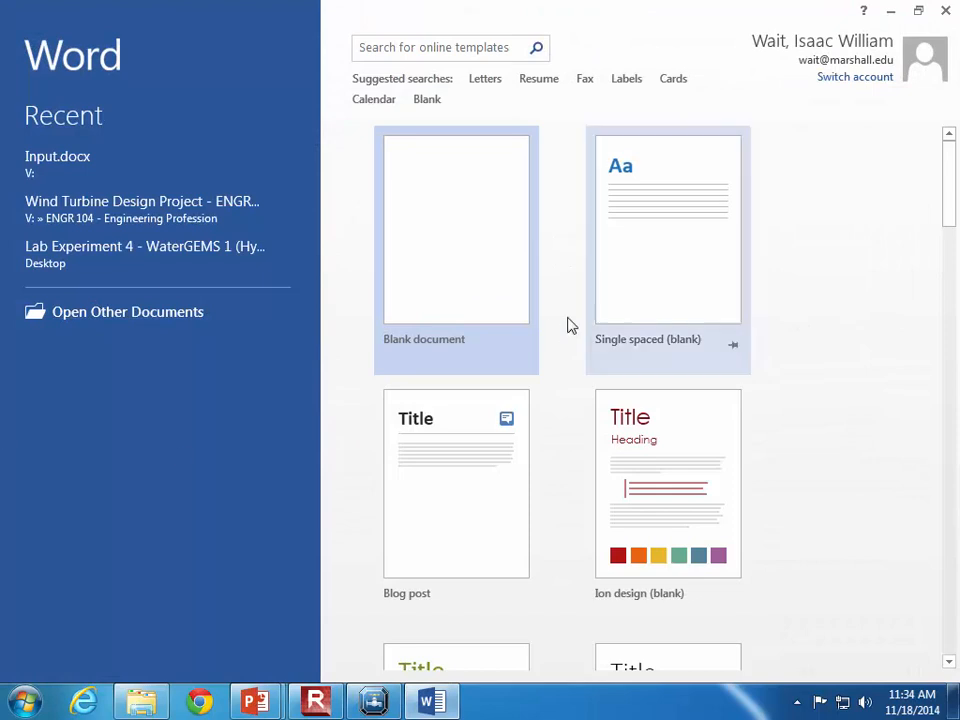
left_click(507, 266)
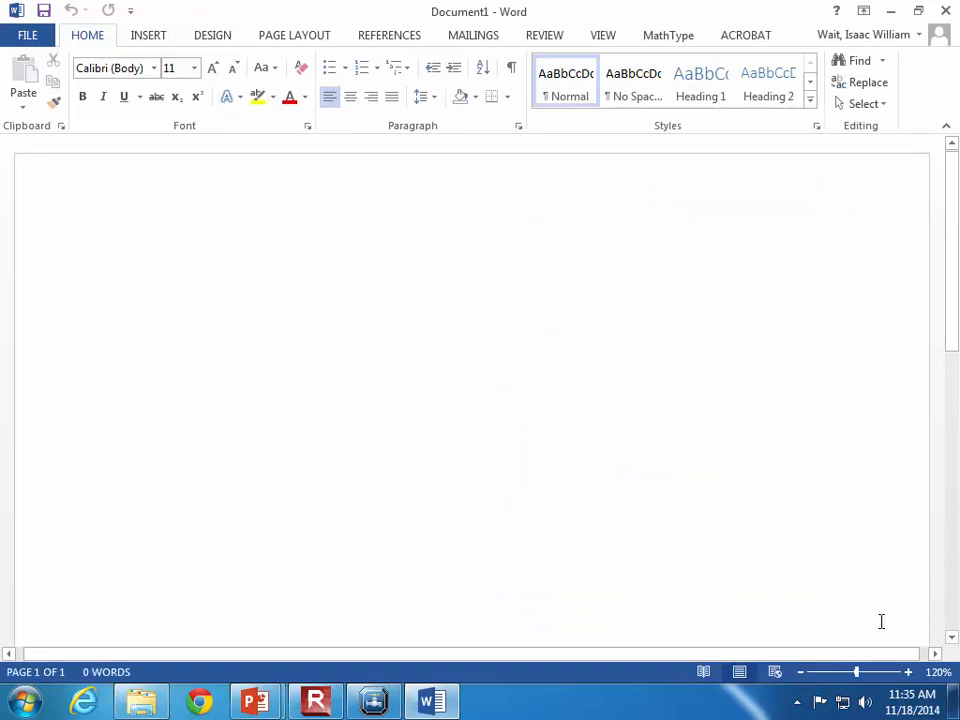
left_click(800, 672)
left_click(800, 672)
left_click(800, 672)
left_click(800, 672)
Capture the screen with the annotated WaterGEMS drawing and paste the screenshot into the blank Word document.
left_click(430, 702)
left_click(374, 702)
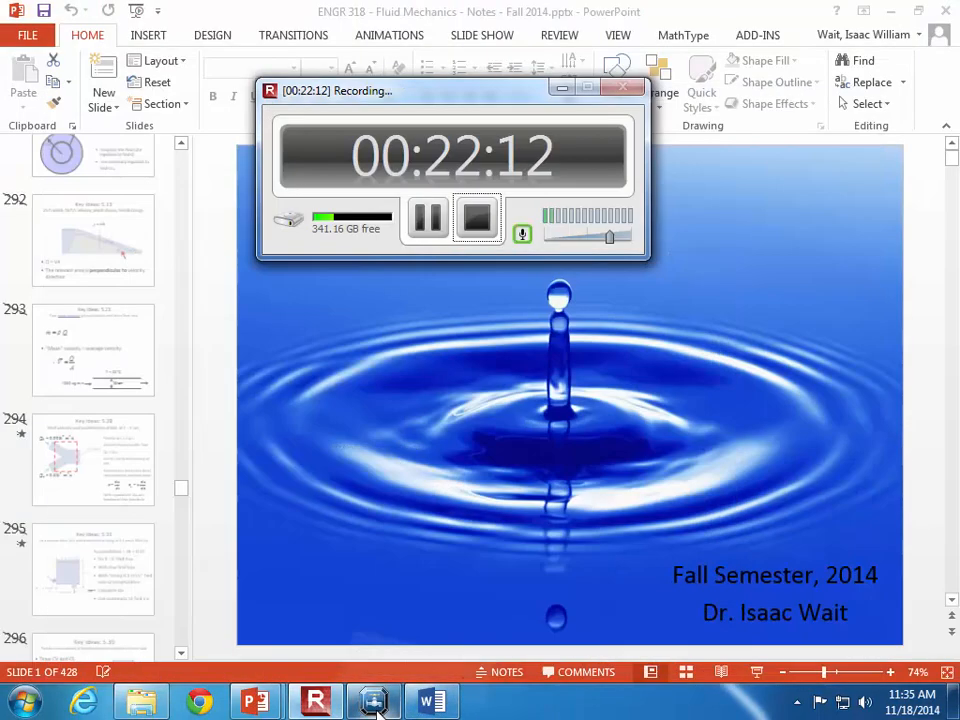
left_click(378, 703)
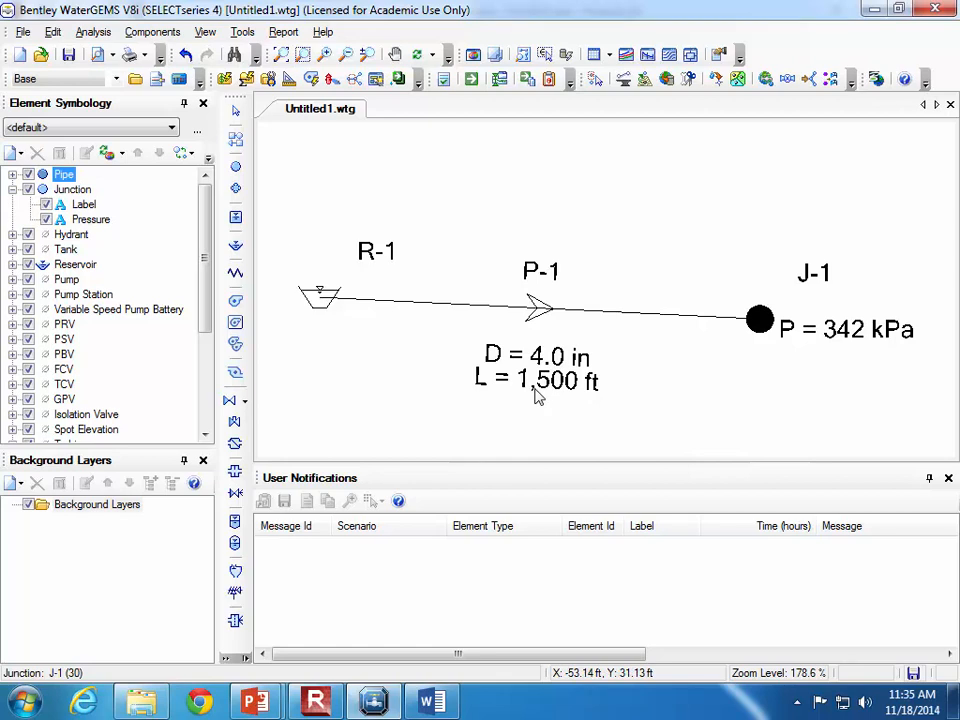
left_click(432, 702)
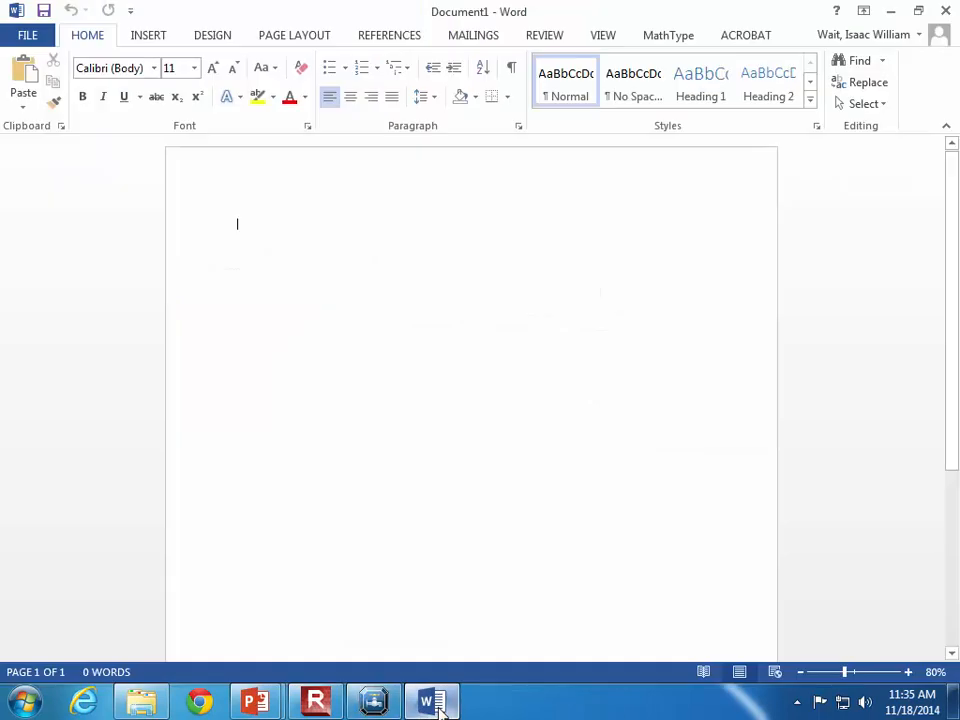
left_click(22, 78)
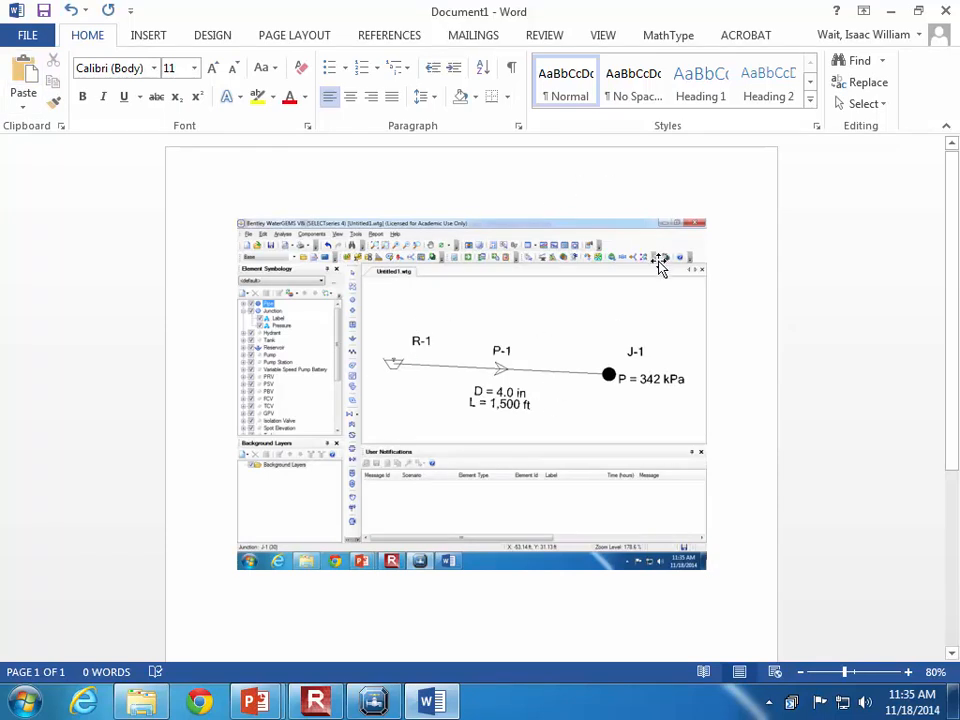
Crop the pasted screenshot to only the annotated R-1 to J-1 network and enlarge it to about 2.1" by 5.89".
left_click(521, 322)
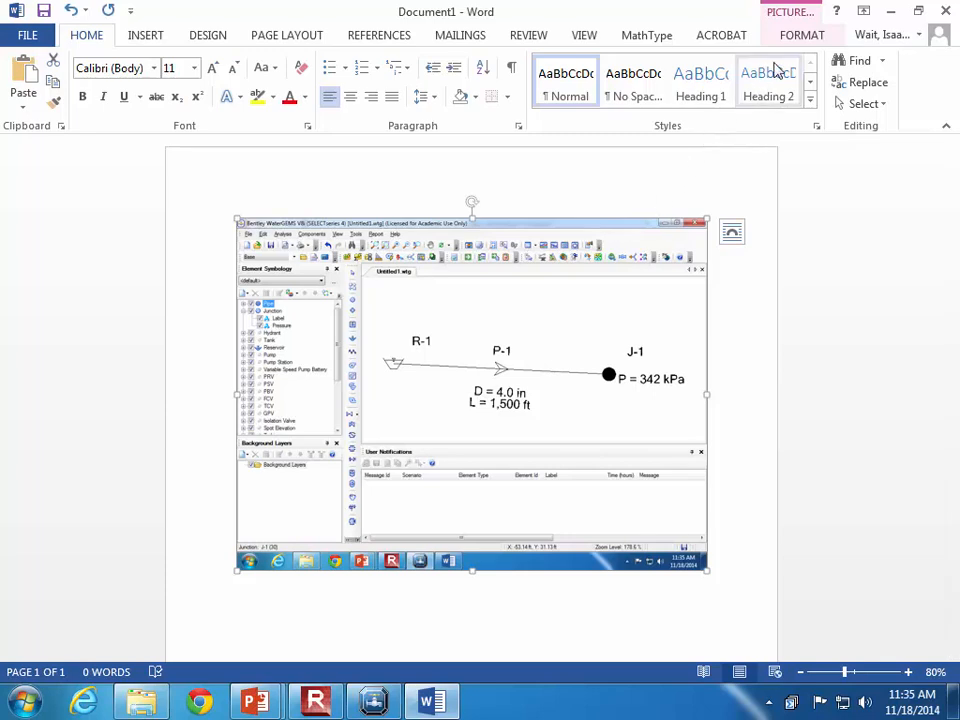
left_click(800, 37)
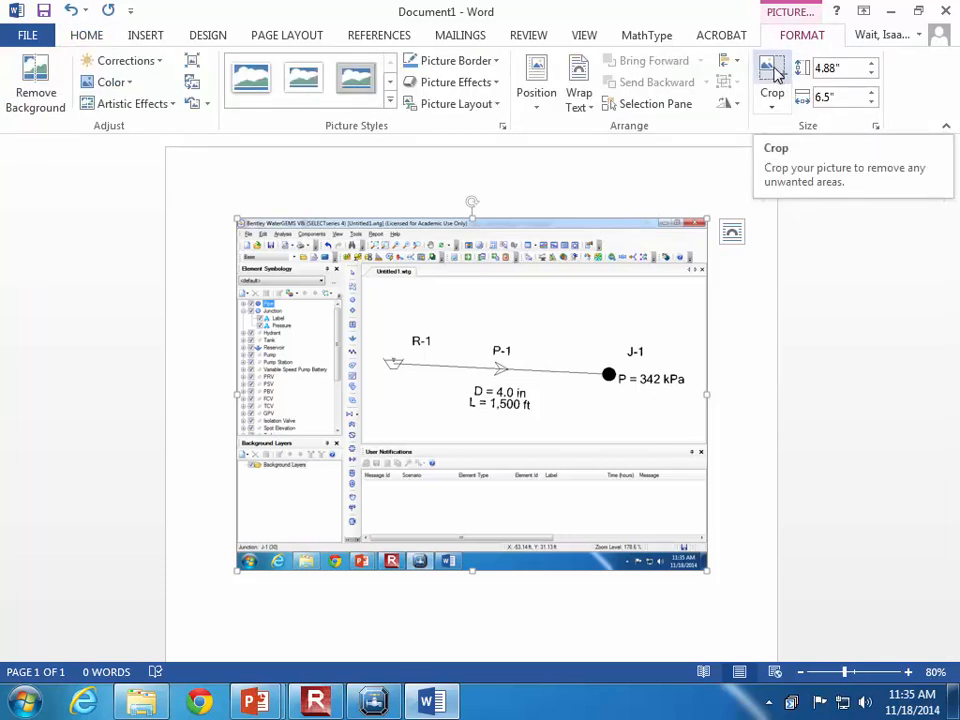
left_click(773, 72)
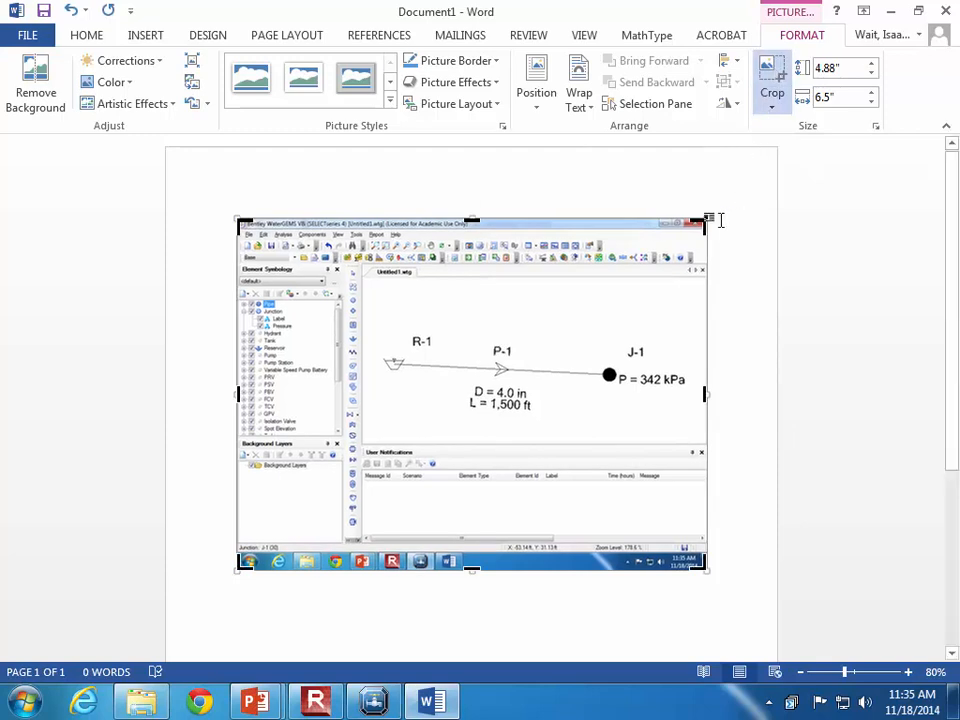
left_click_drag(705, 223, 697, 289)
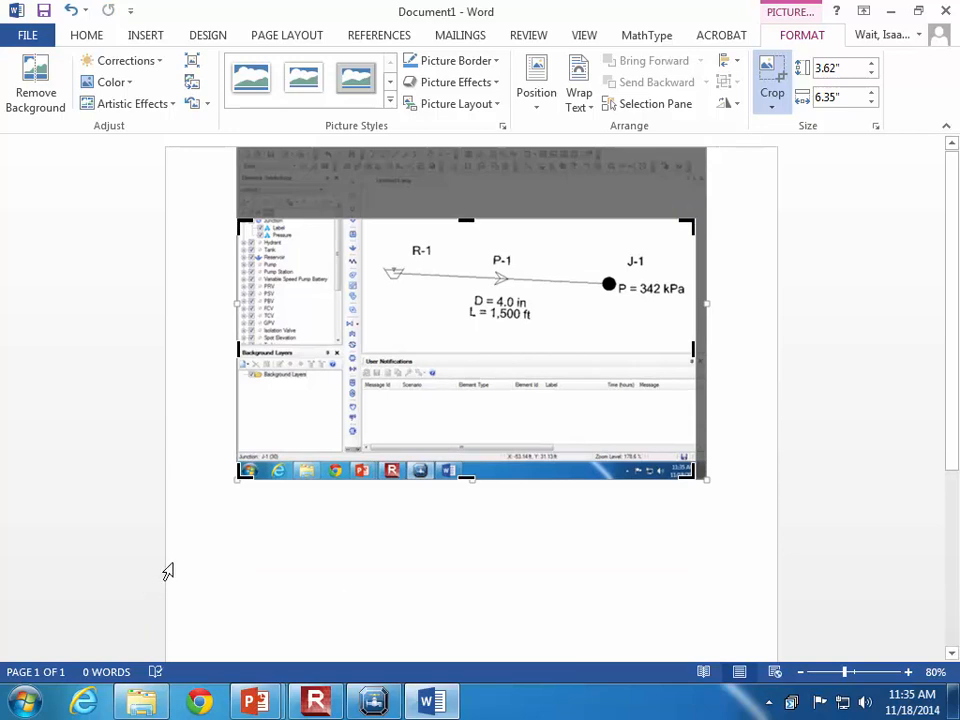
mouse_move(243, 480)
left_mouse_down()
mouse_move(298, 433)
mouse_move(355, 340)
mouse_move(370, 333)
left_mouse_up()
left_click(426, 535)
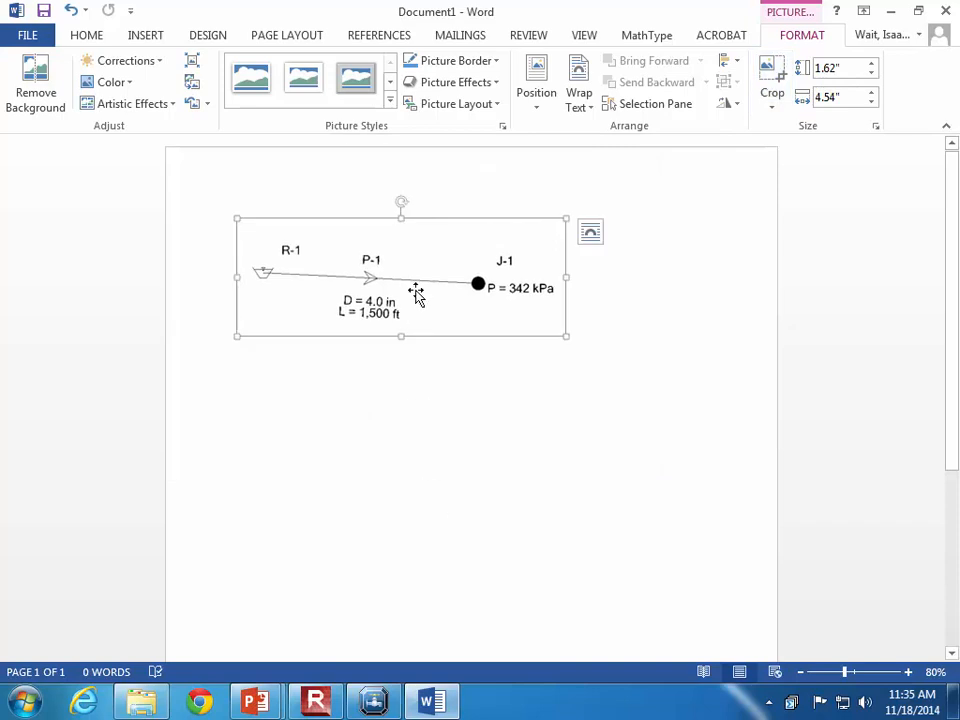
left_click_drag(564, 336, 663, 371)
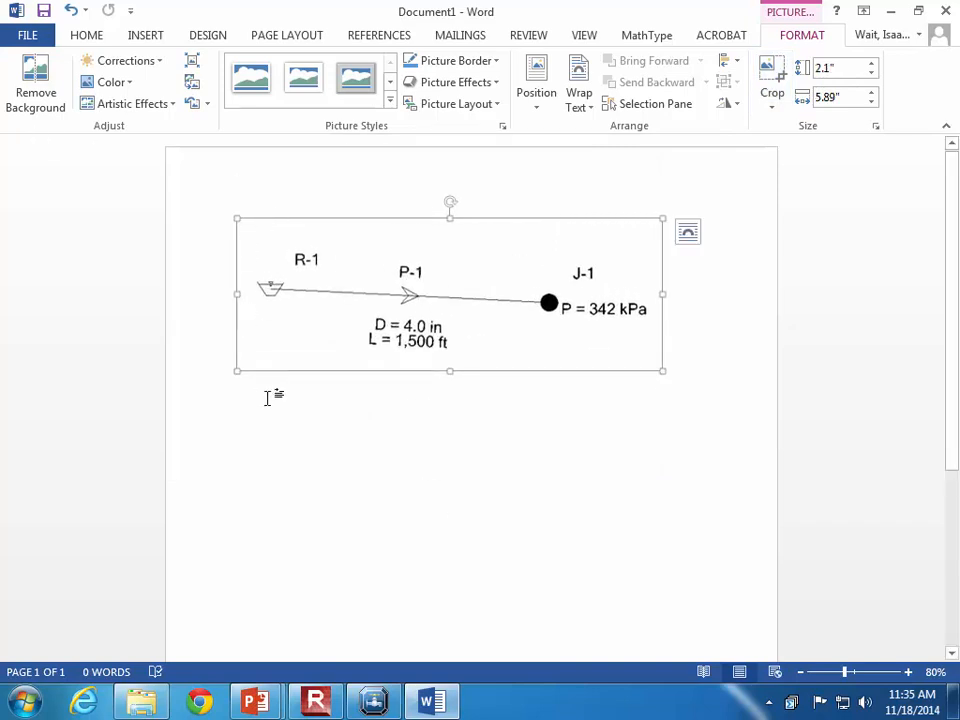
left_click(487, 455)
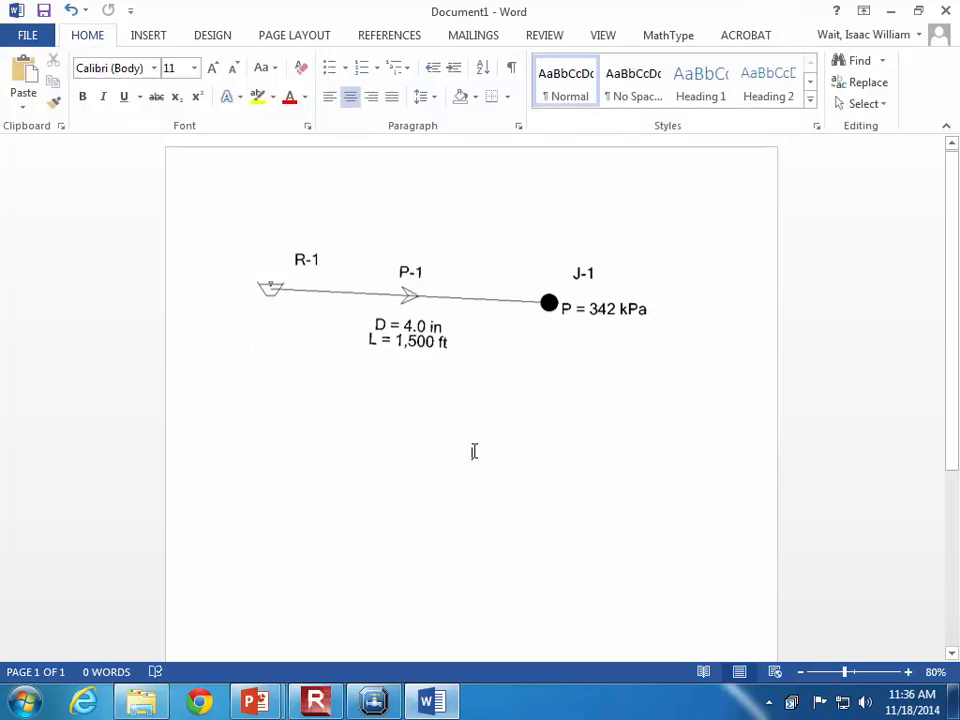
Insert blank lines above the picture and add the heading "Baseline Condition" on the first line.
key("Up")
key("Up")
key("Up")
key("Up")
key("Up")
key("Return")
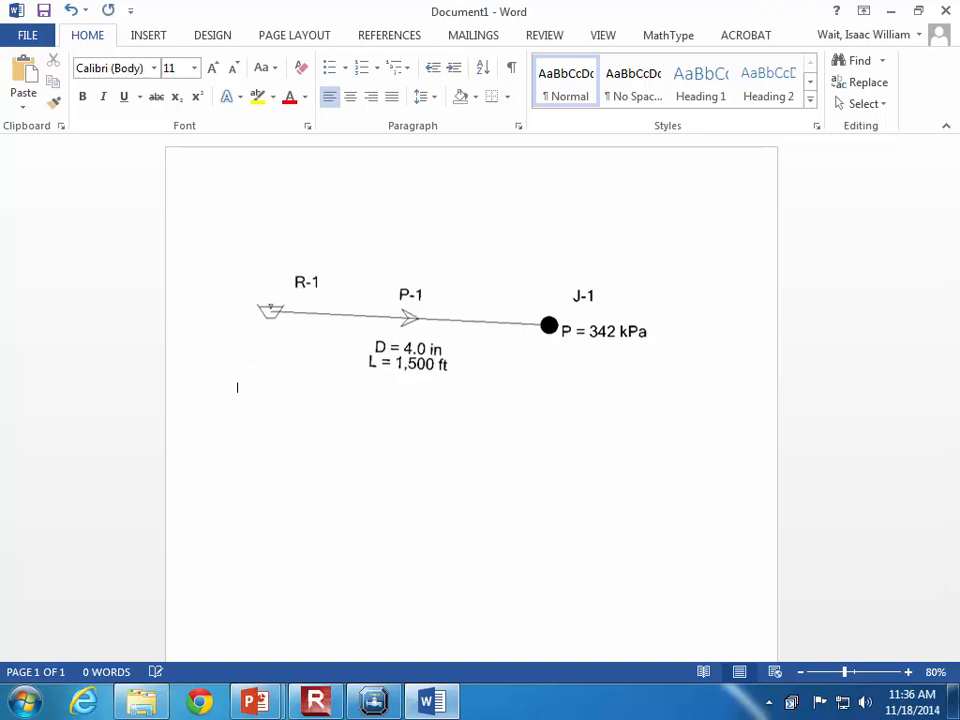
key("Return")
key("Up")
key("Up")
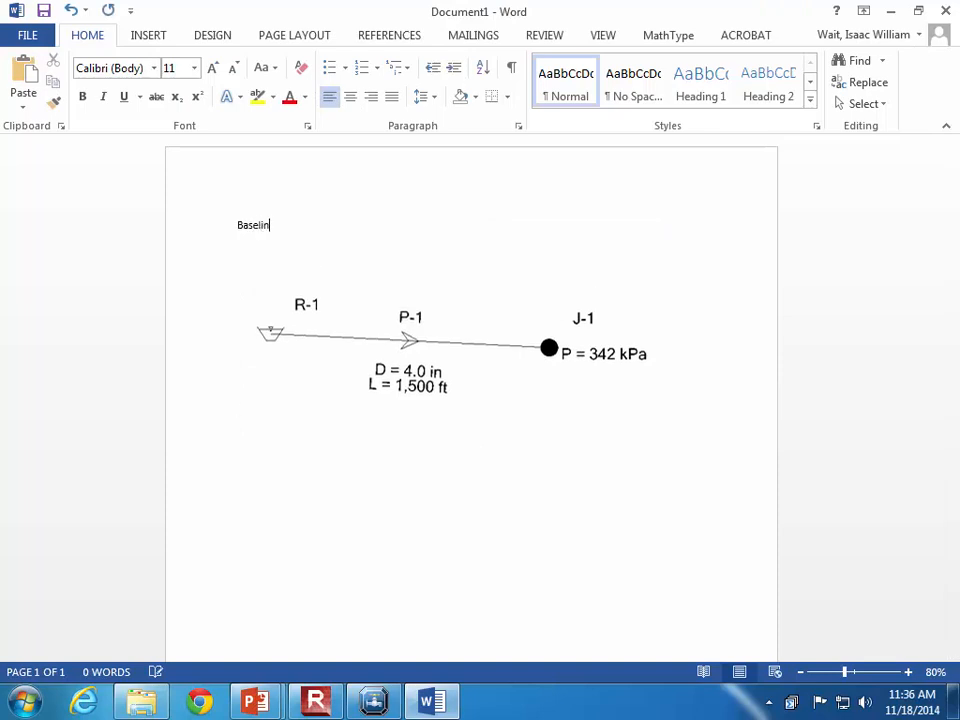
type("ion")
Write "This is the baseline condition, thus there is no “change” to consider…" beneath the network picture.
left_click(236, 430)
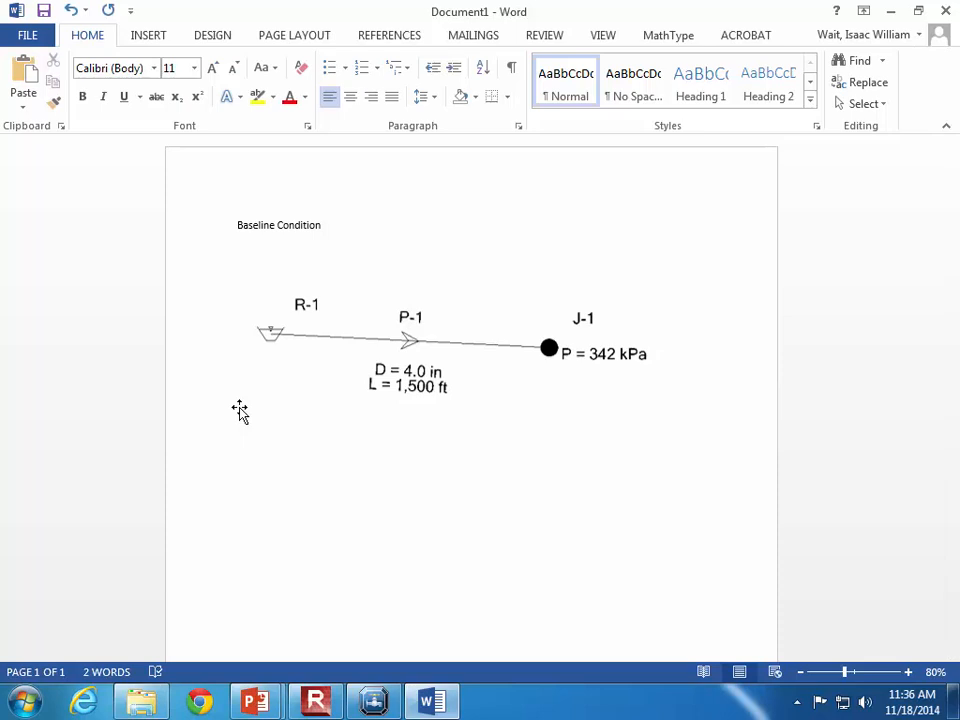
type("This is the baseline condition")
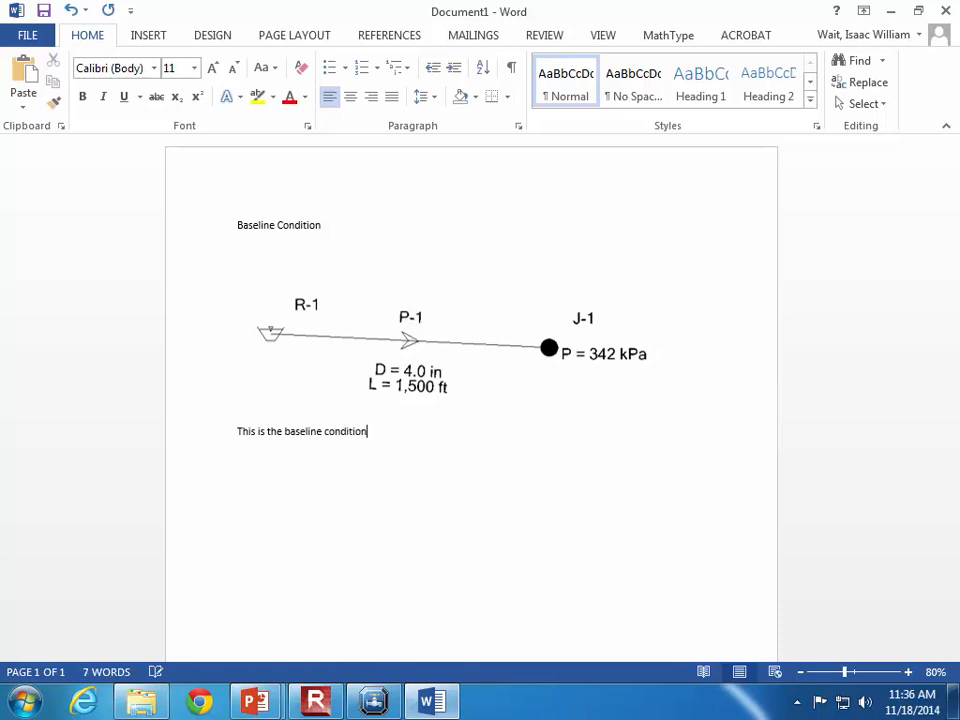
type(", thus there is no “change” to consider…")
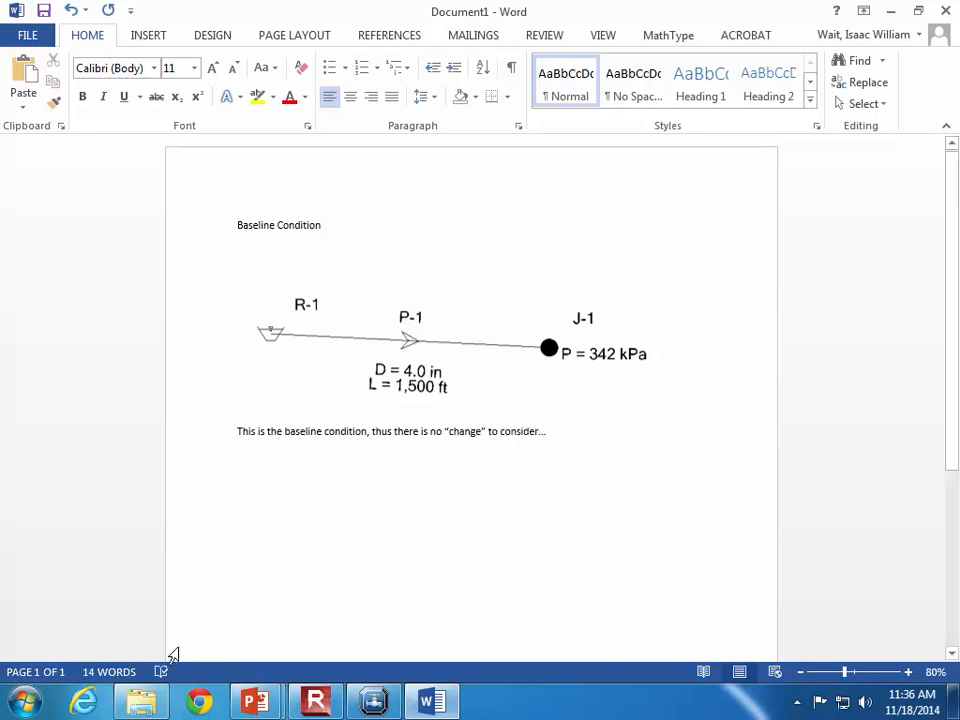
Switch to WaterGEMS and set pipe P-1's user-defined length to 2500 ft in the Pipe FlexTable.
left_click(373, 704)
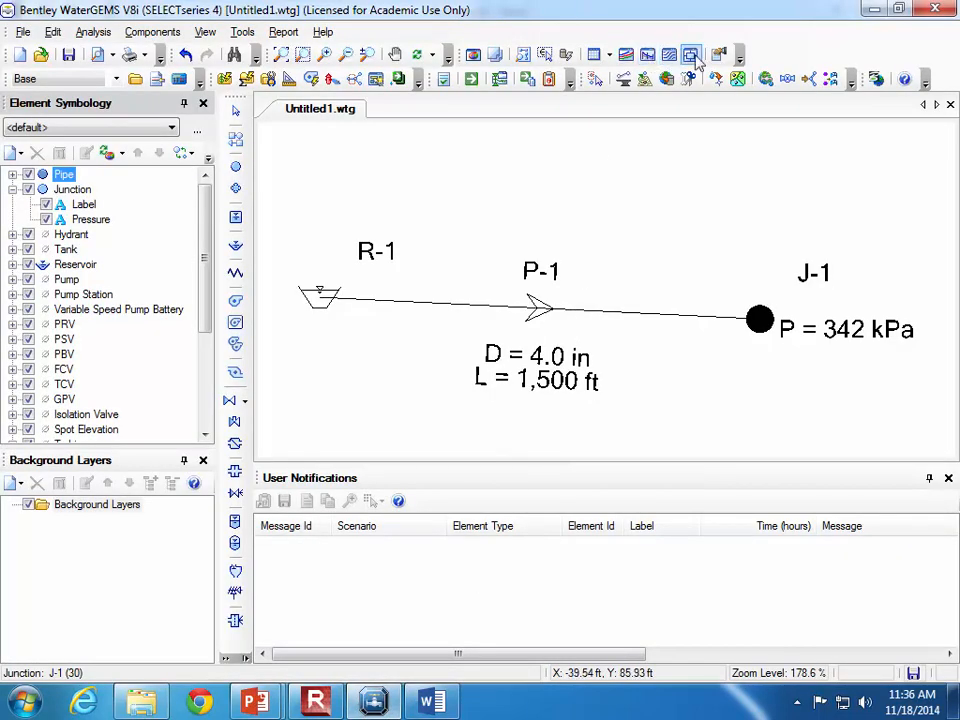
left_click(609, 55)
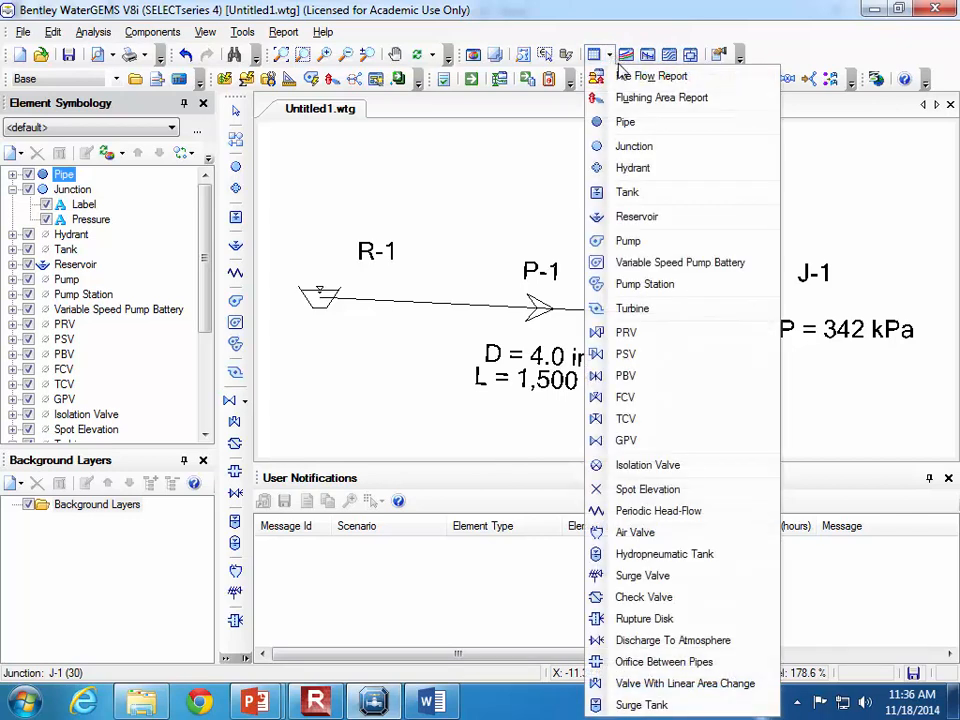
left_click(636, 122)
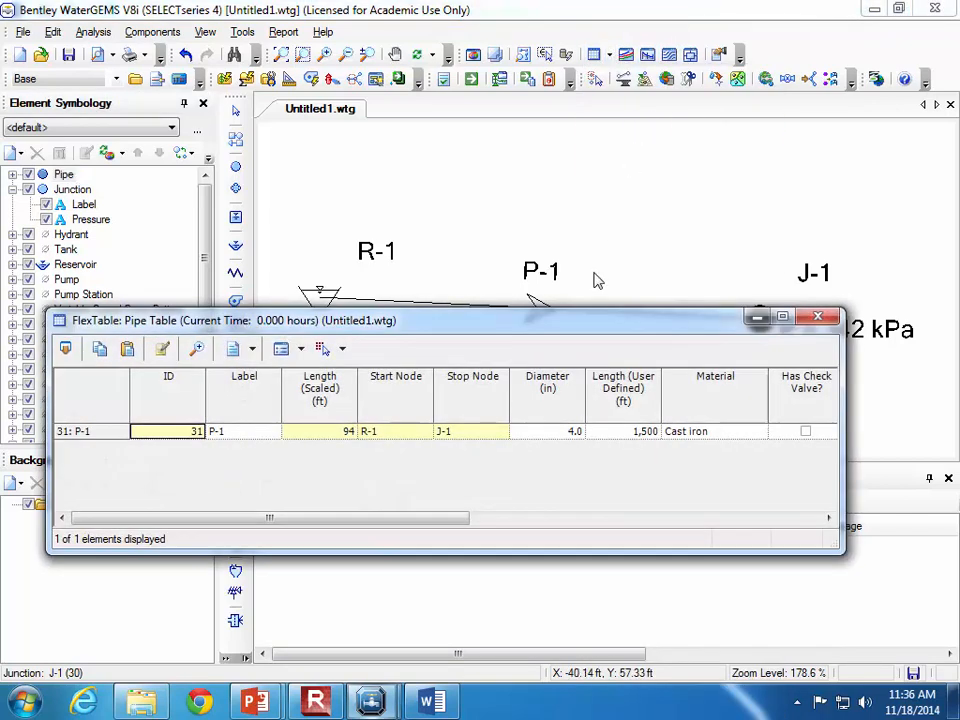
left_click(633, 431)
type("25")
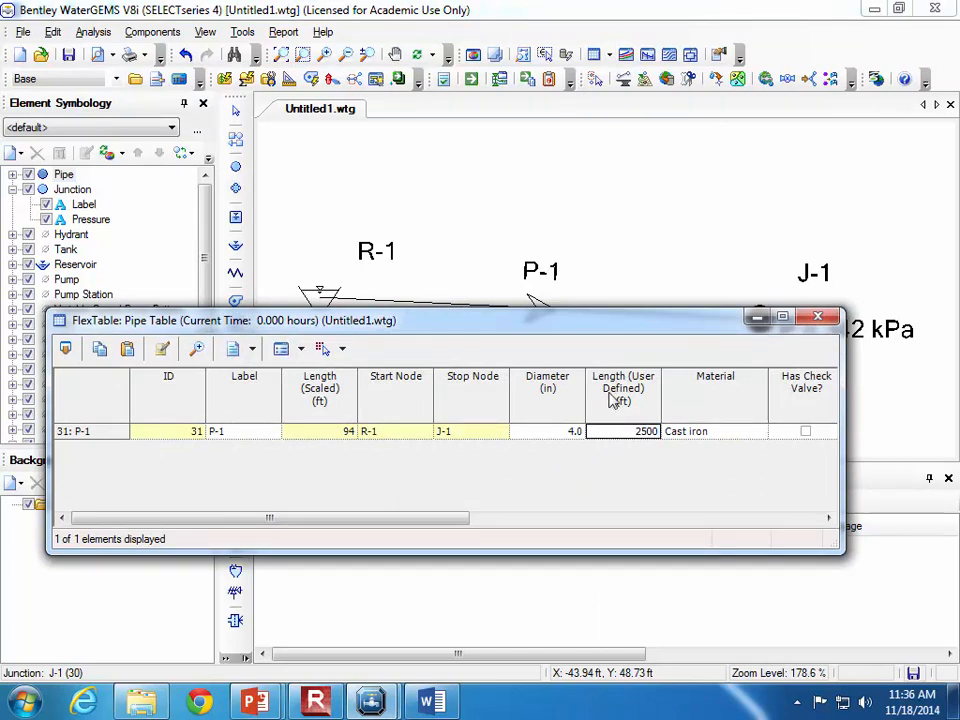
Compute the Base scenario with the edited pipe length, then close the calculation summary and the Pipe FlexTable.
left_click(471, 79)
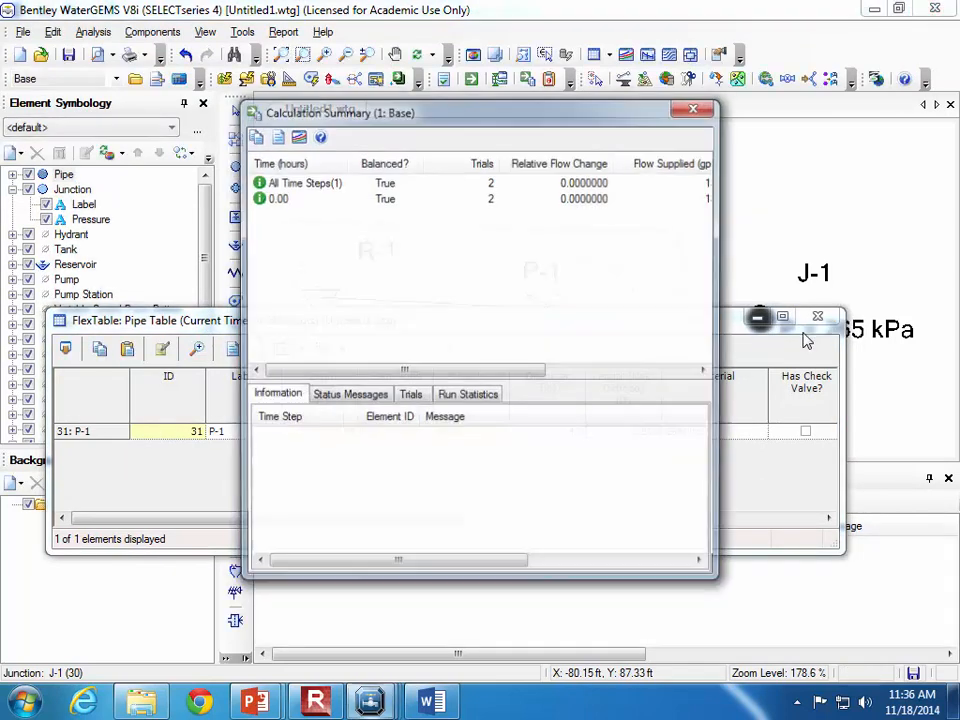
left_click(692, 110)
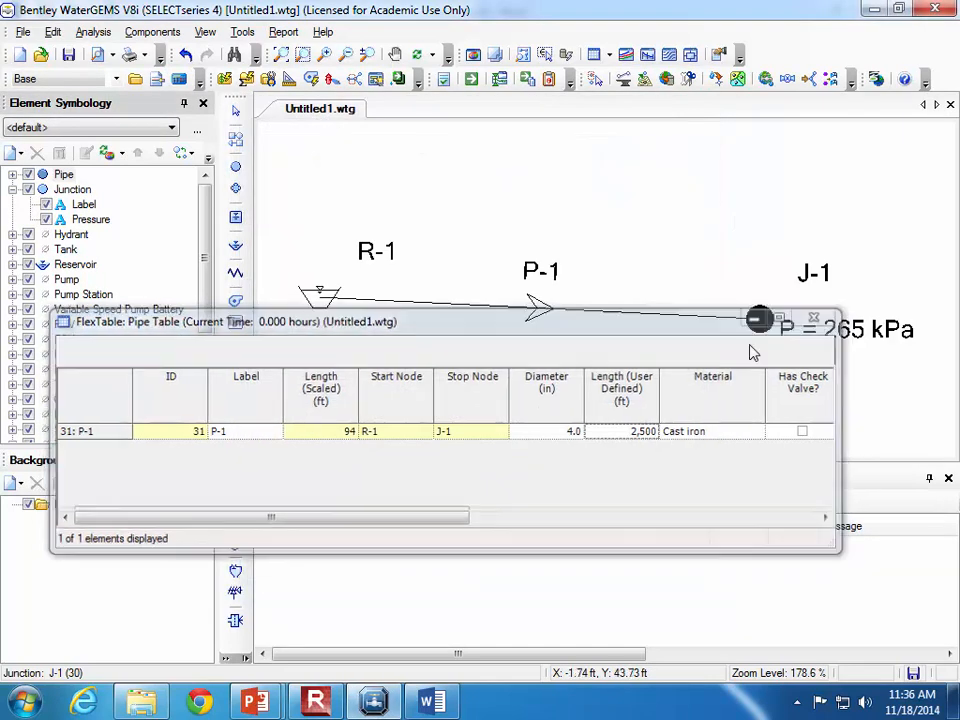
left_click(808, 320)
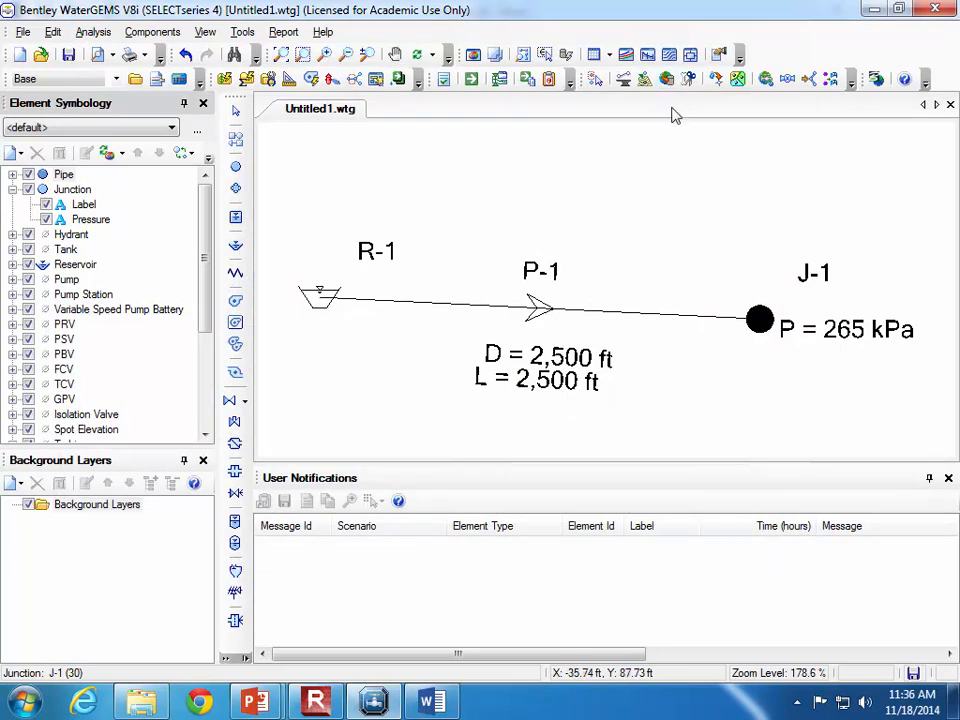
Check P-1's diameter, length and flow values in the Pipe FlexTable, then close it.
left_click(610, 56)
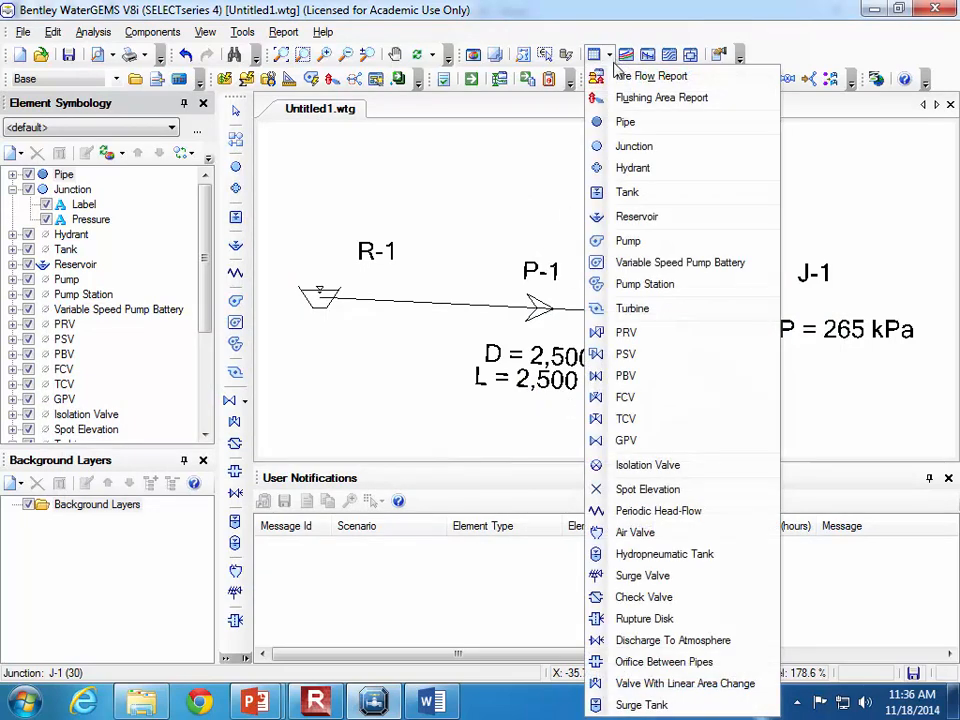
left_click(652, 122)
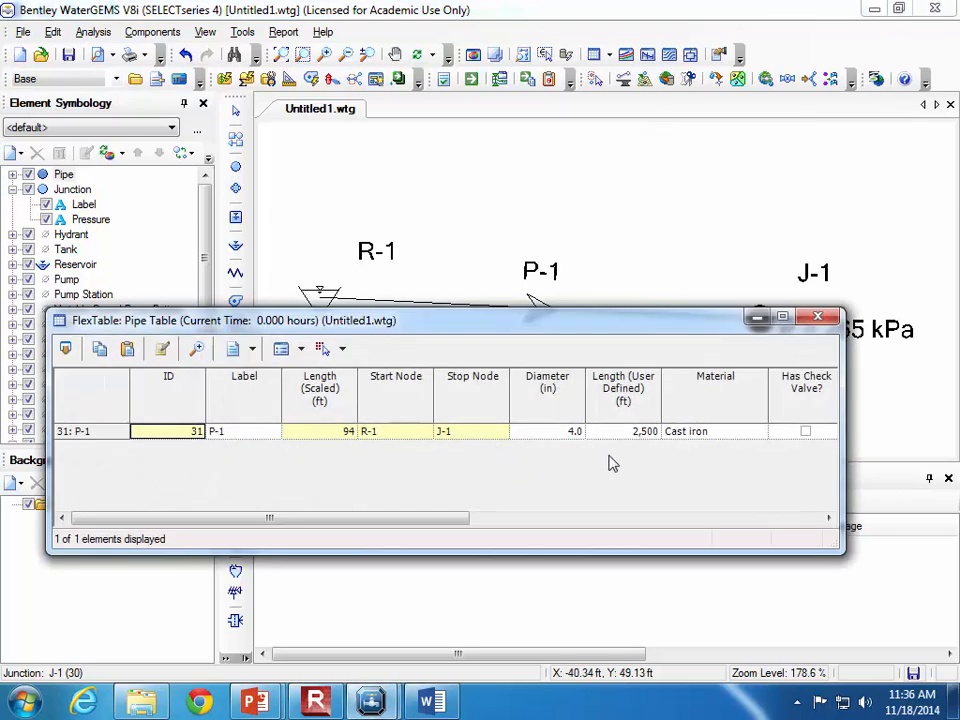
left_click_drag(452, 518, 597, 518)
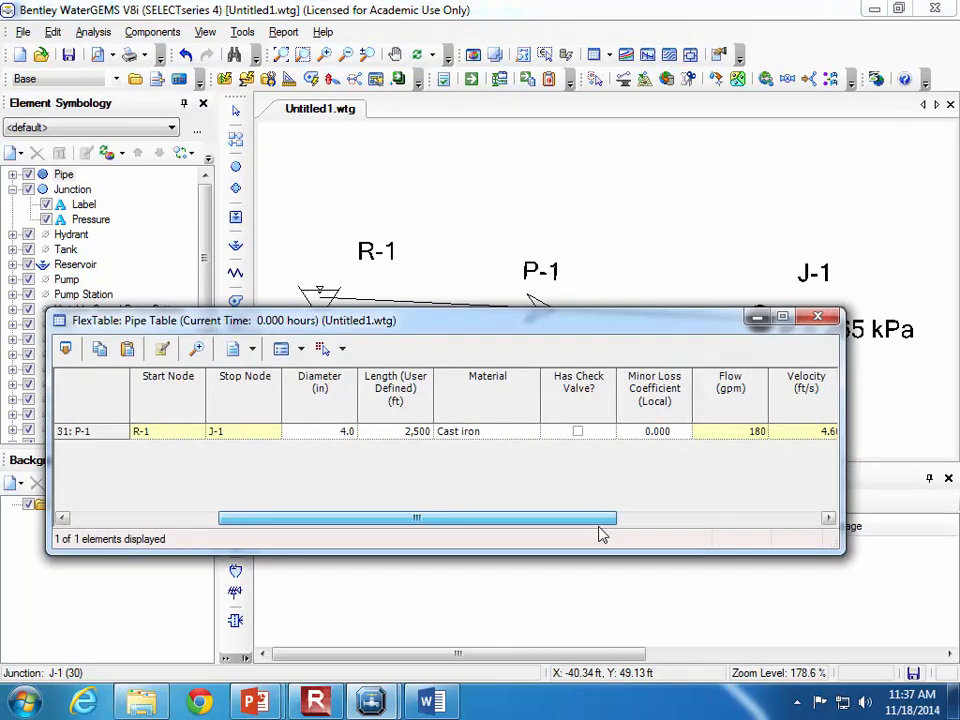
left_click(818, 318)
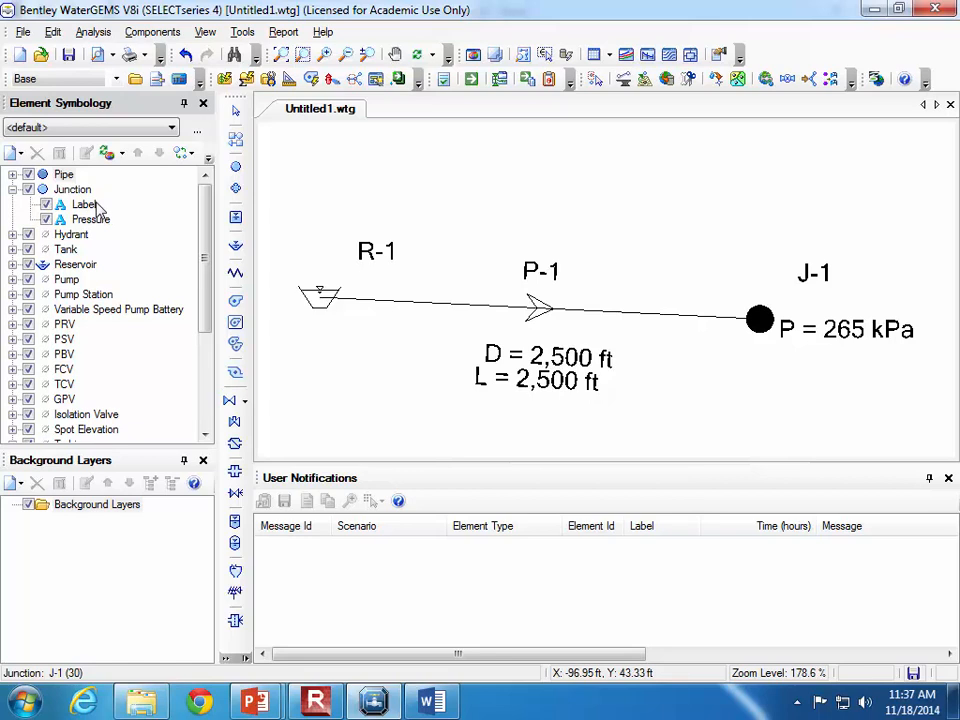
Change the field of the pipe annotation prefixed "D =" from Length to Diameter and apply it to the drawing.
left_click(13, 174)
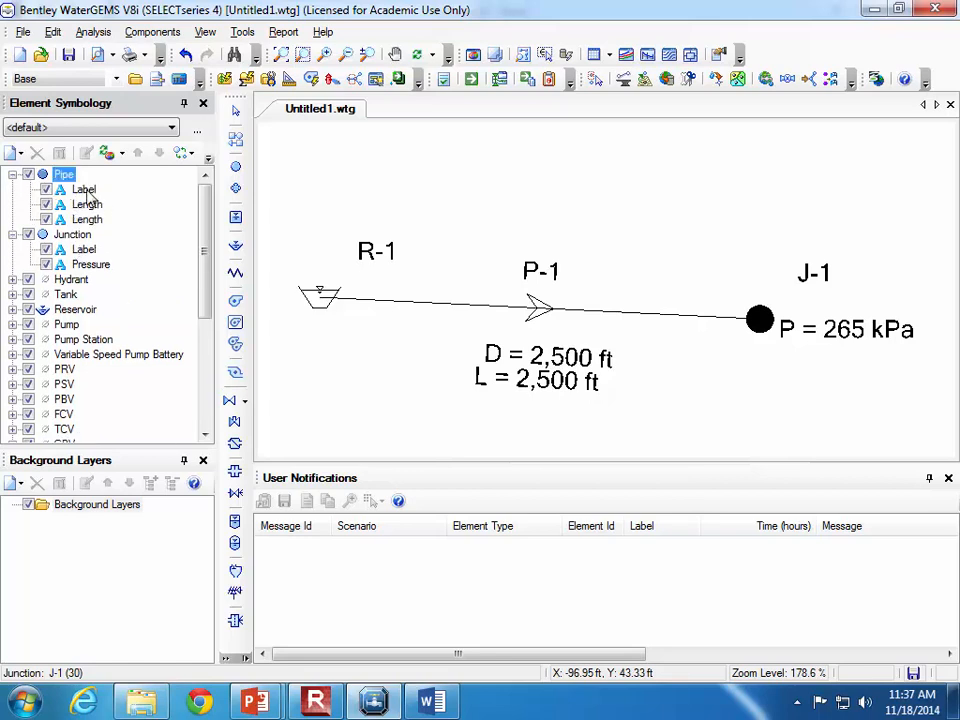
left_click(97, 205)
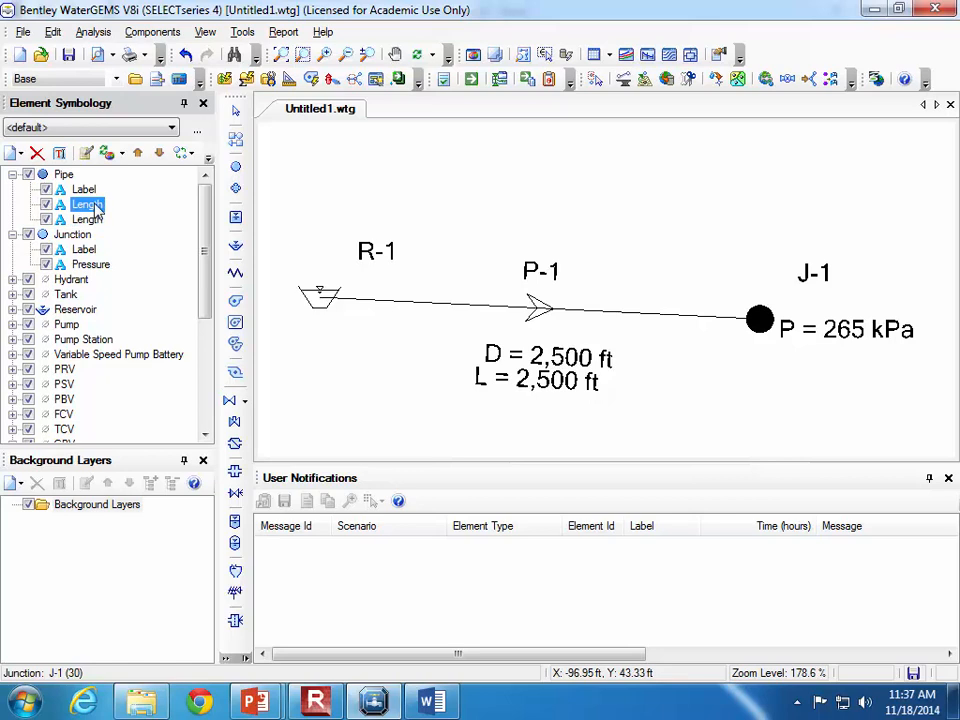
right_click(97, 205)
left_click(145, 332)
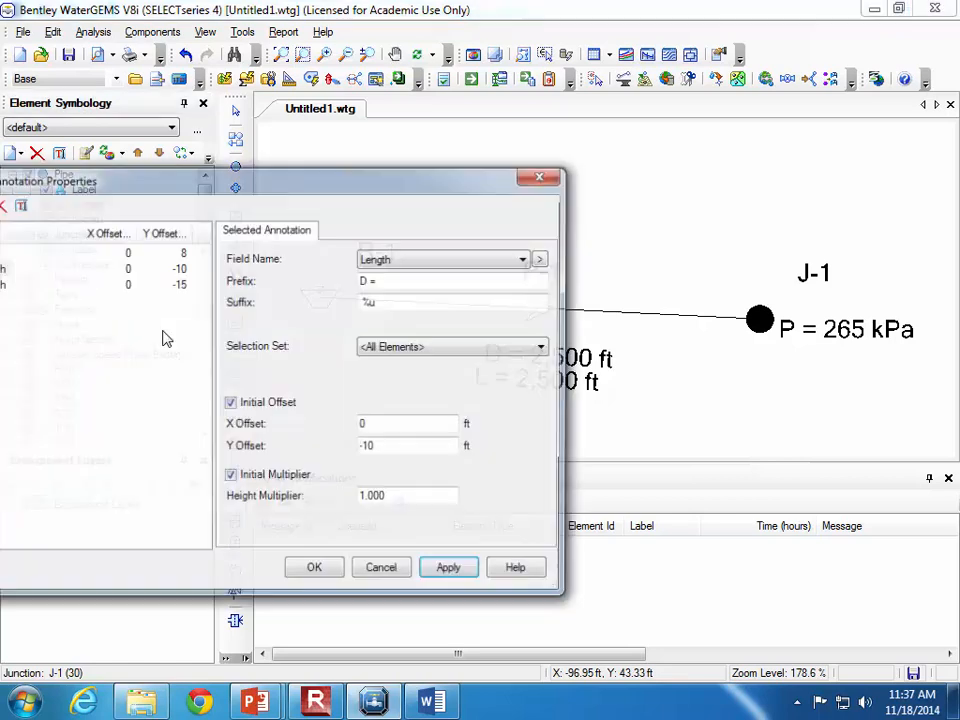
left_click(463, 262)
left_click_drag(587, 500, 590, 388)
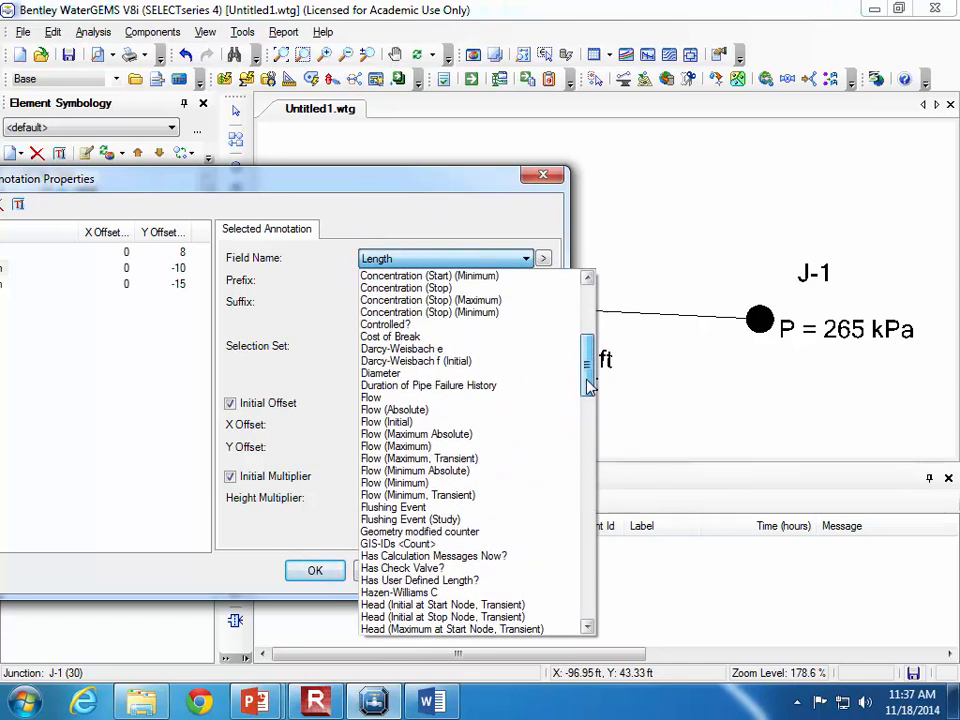
left_click(559, 376)
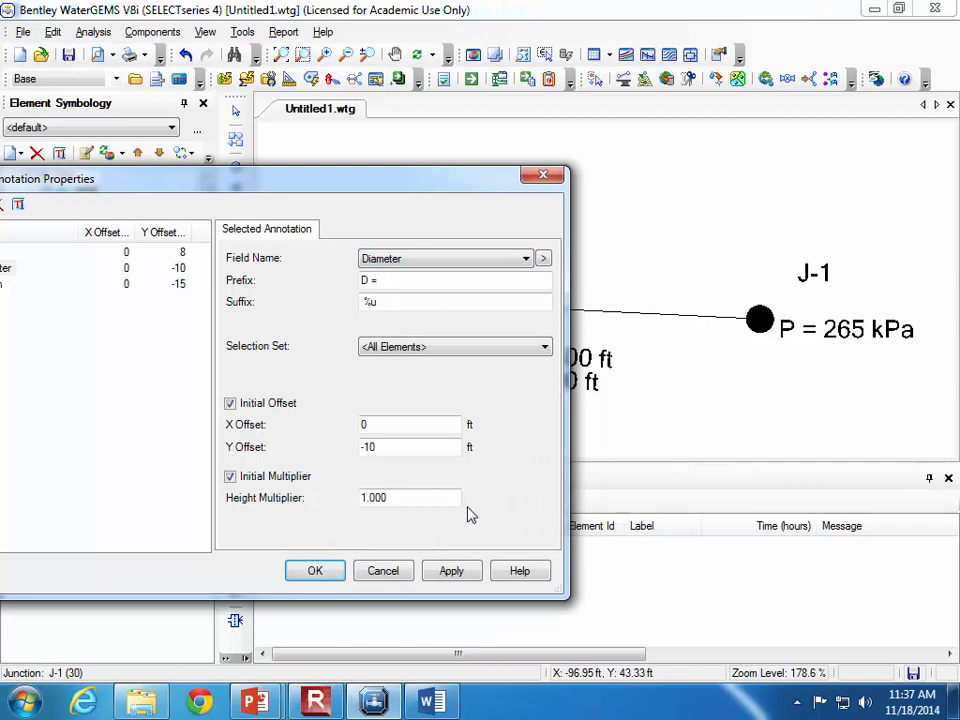
left_click(452, 573)
left_click(312, 570)
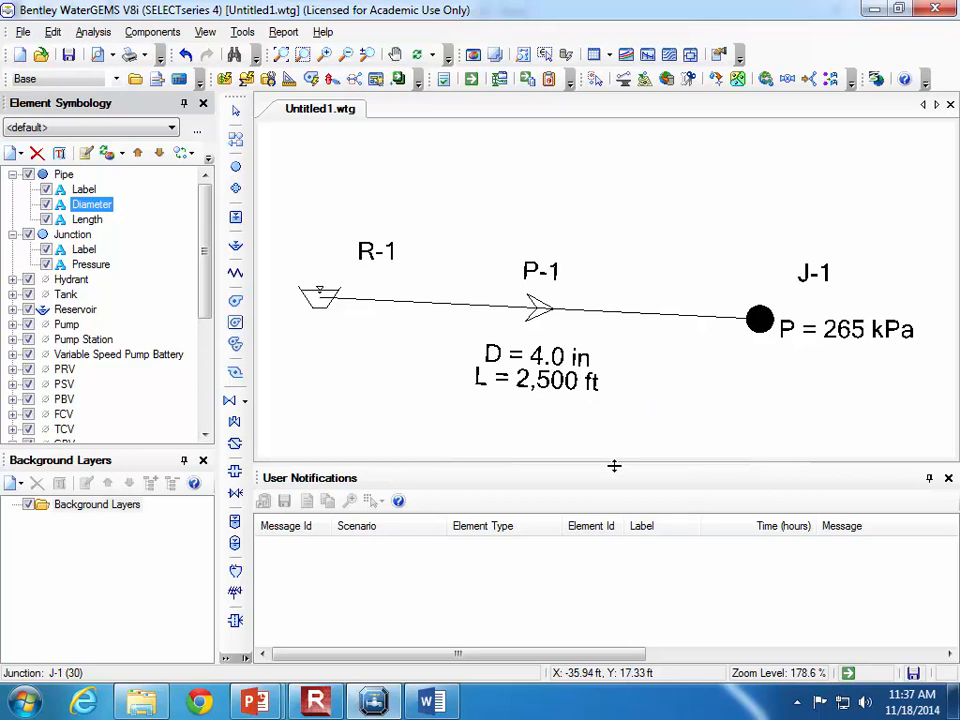
Switch to Word and add the heading "Condition A – Change the pipe length to 2500 ft" below the baseline text.
left_click(440, 703)
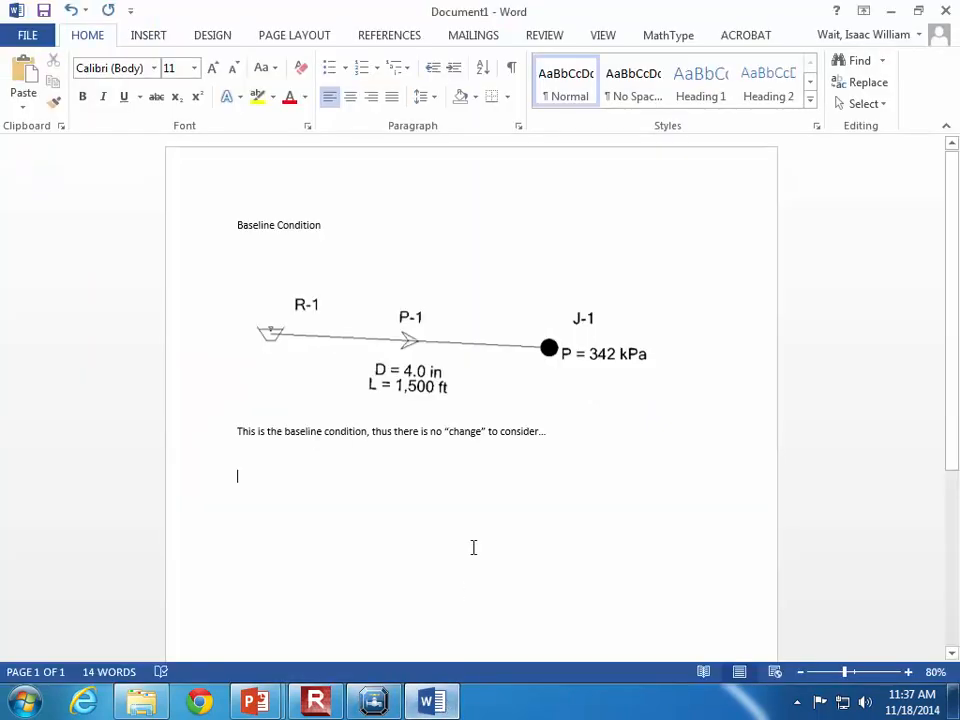
type("Condtion")
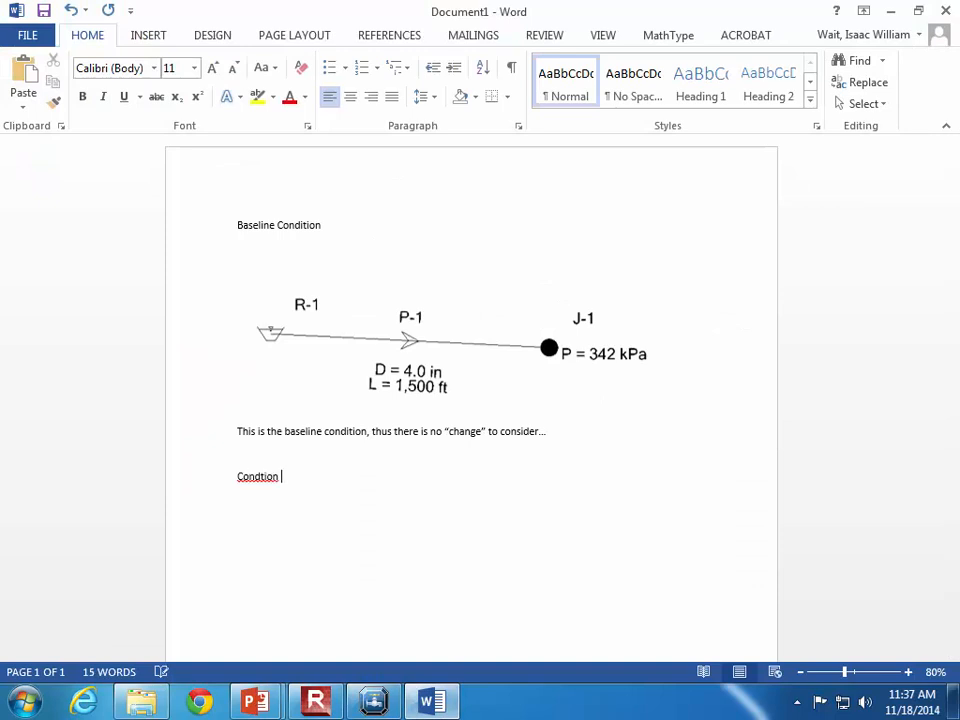
key("ctrl+BackSpace")
type("Condition A - Change the pipe length to 2500 ft")
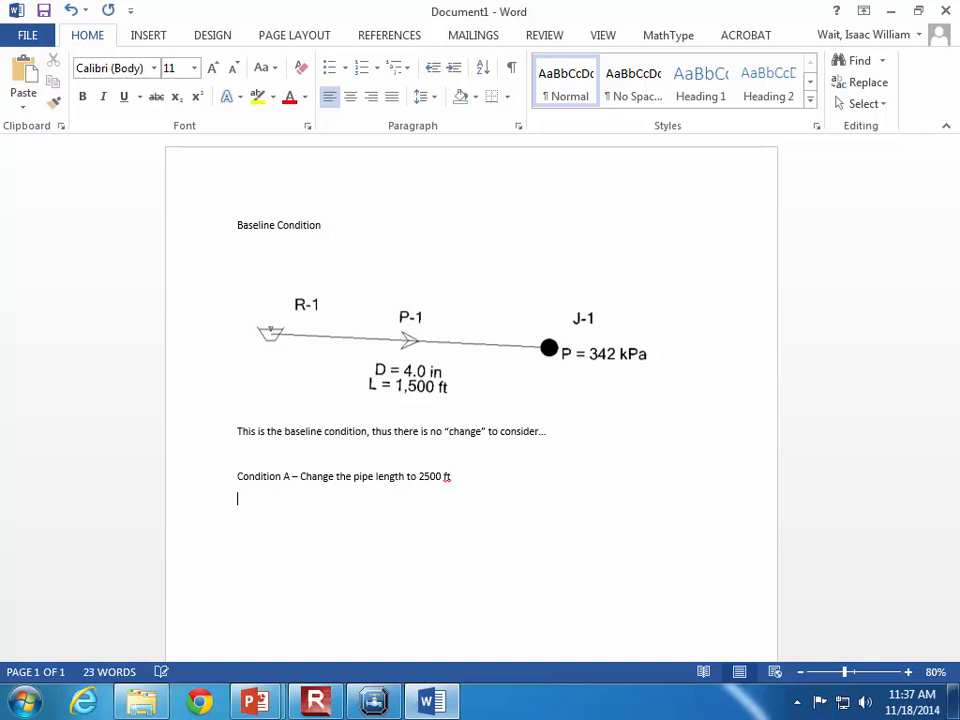
Paste the WaterGEMS screenshot beneath the Condition A heading and crop it to the R-1 to J-1 network, about 1.61" by 4.51".
key("ctrl+v")
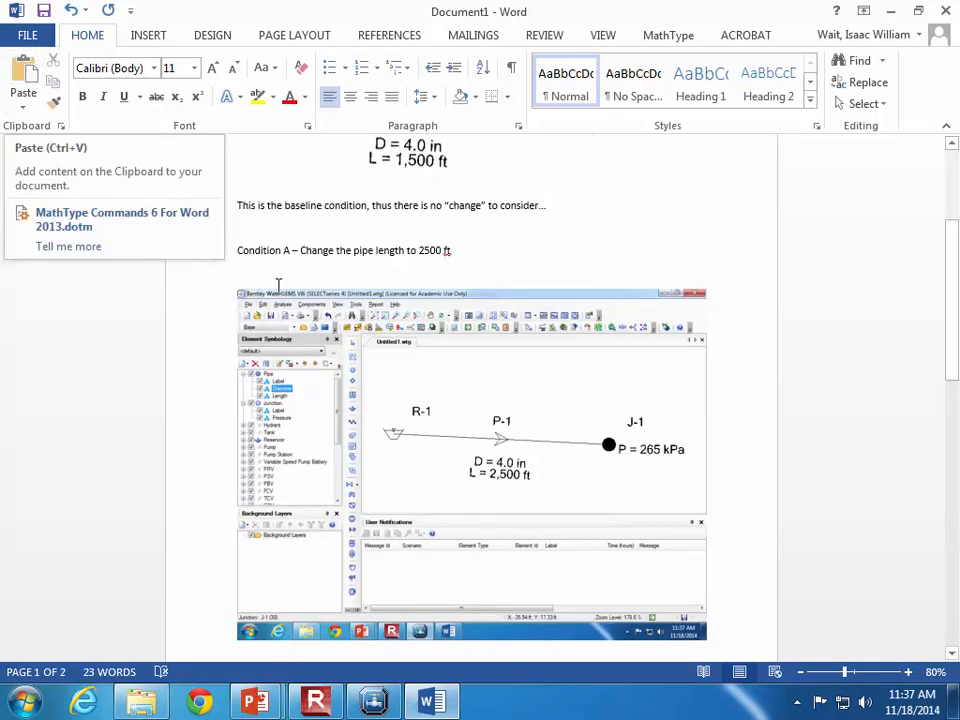
left_click(552, 412)
left_click(880, 34)
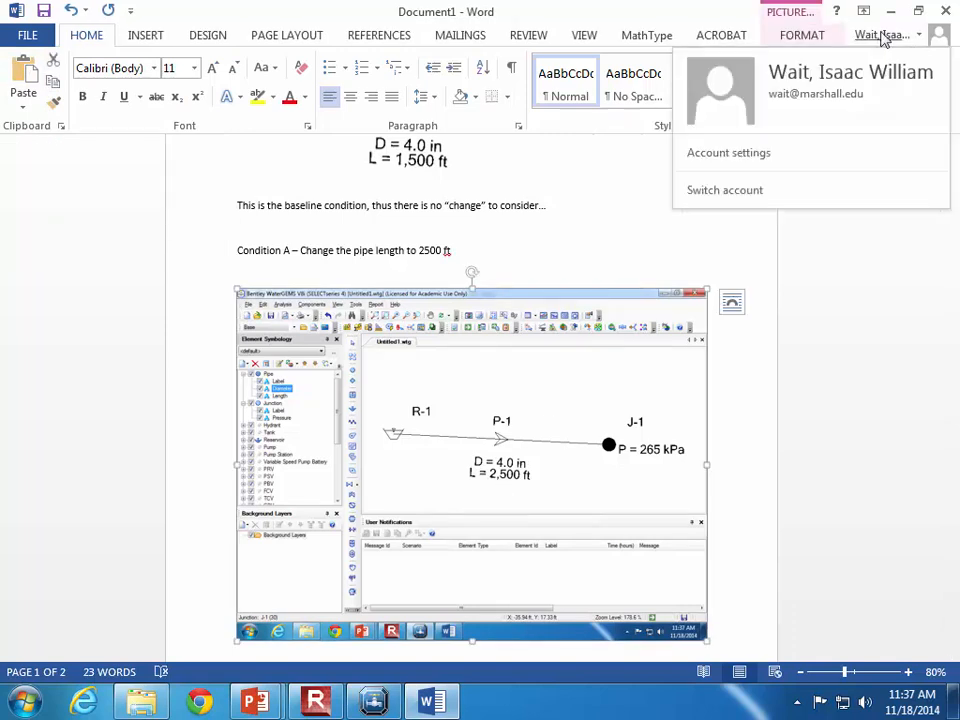
left_click(800, 35)
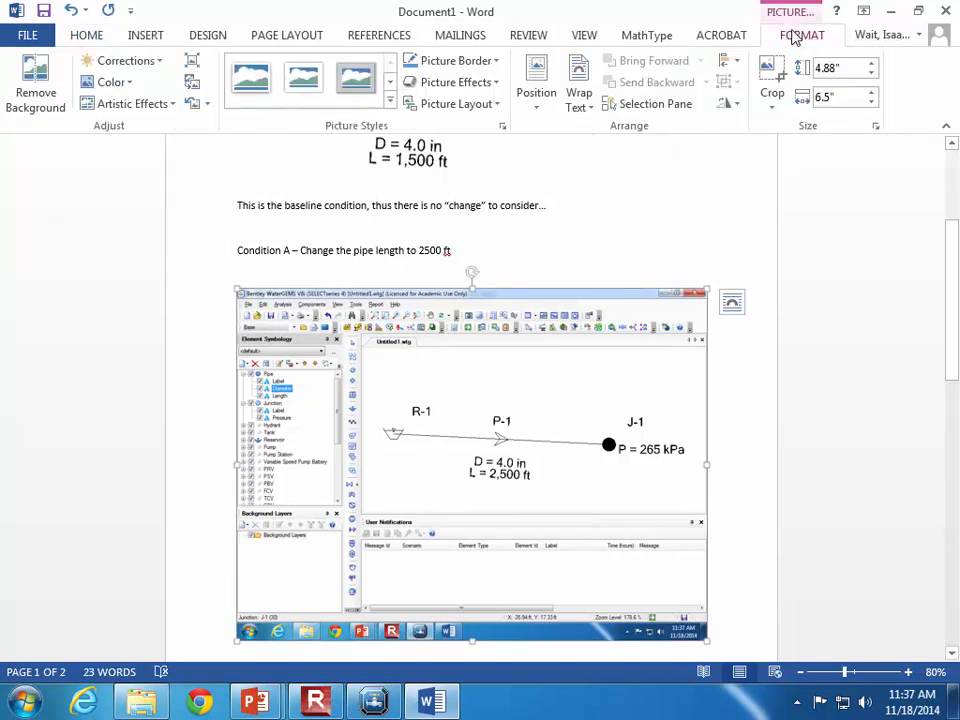
left_click(772, 80)
left_click_drag(700, 295, 693, 387)
left_click_drag(240, 543, 368, 402)
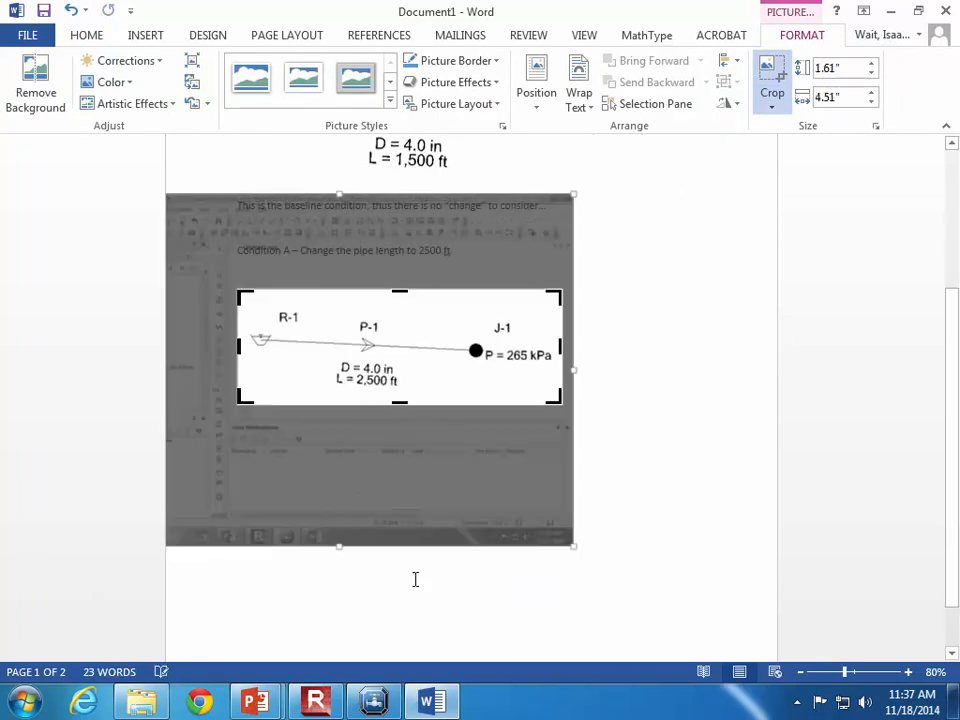
left_click(471, 465)
left_click(366, 441)
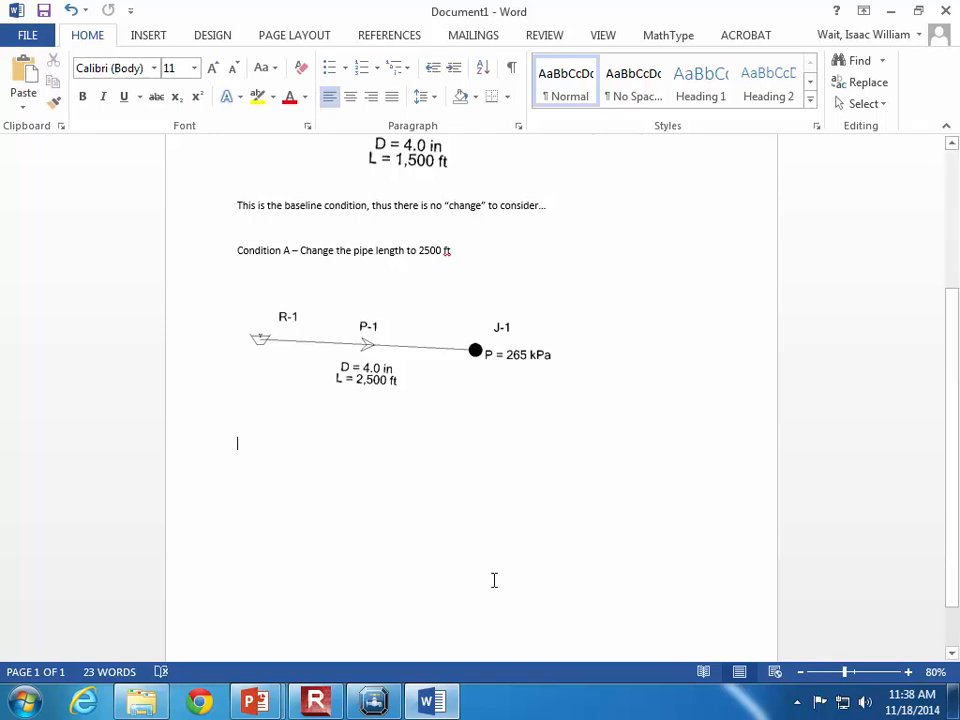
Switch to WaterGEMS, close the current project without saving, and create a new blank project.
left_click(373, 700)
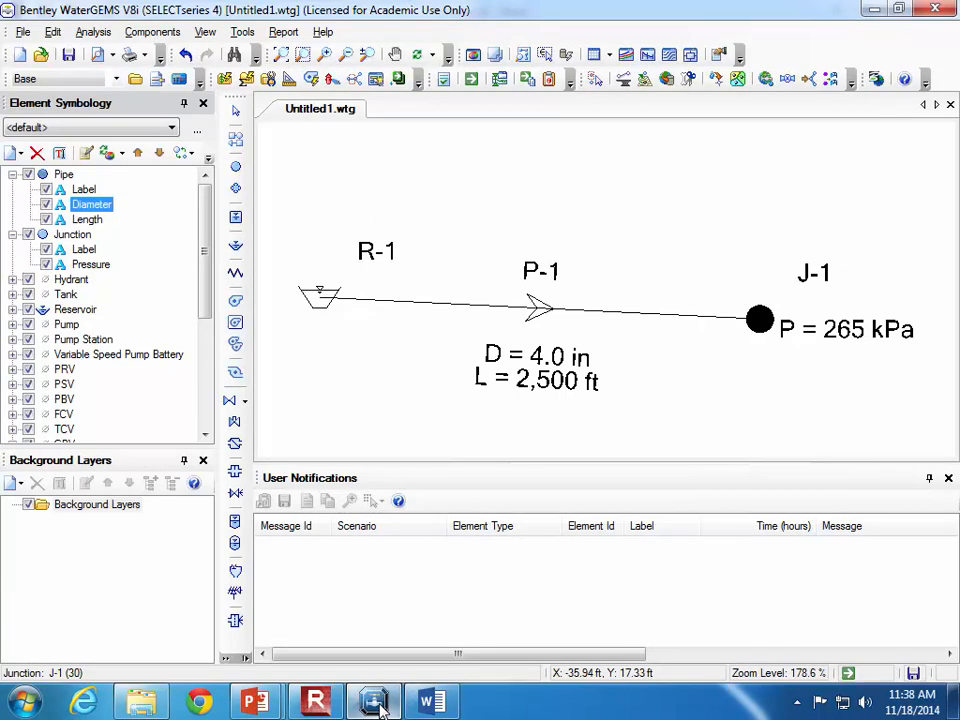
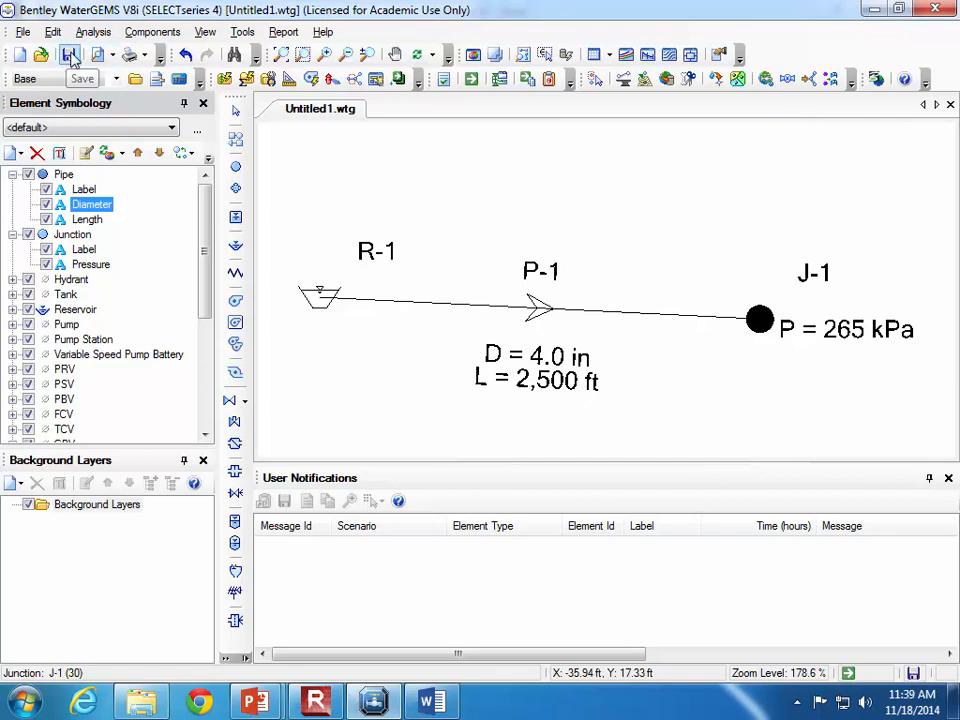
left_click(950, 105)
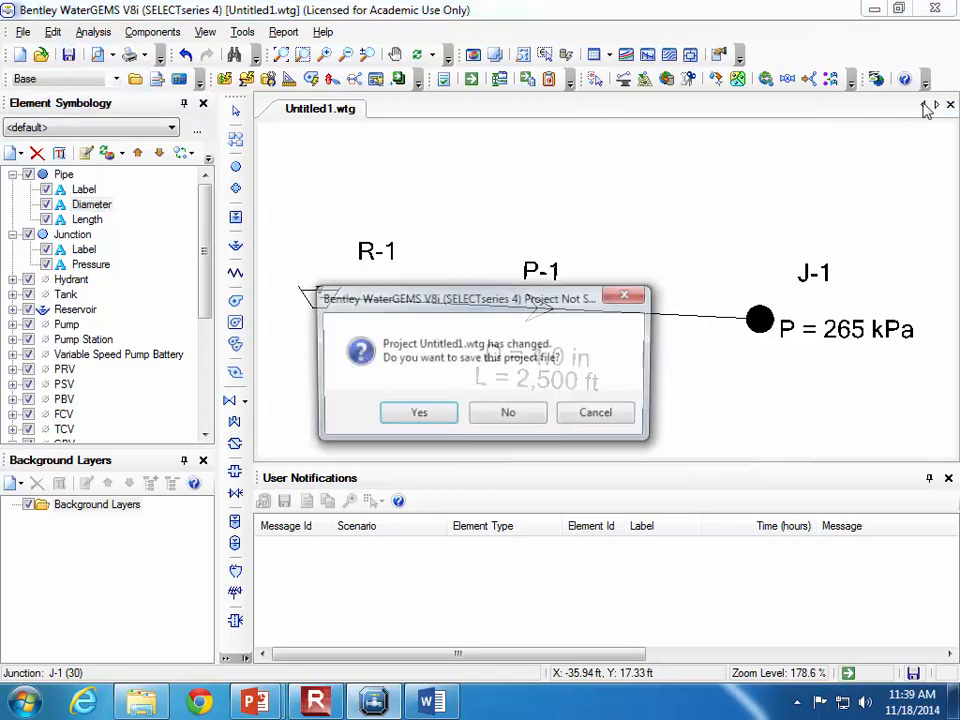
left_click(506, 412)
left_click(20, 56)
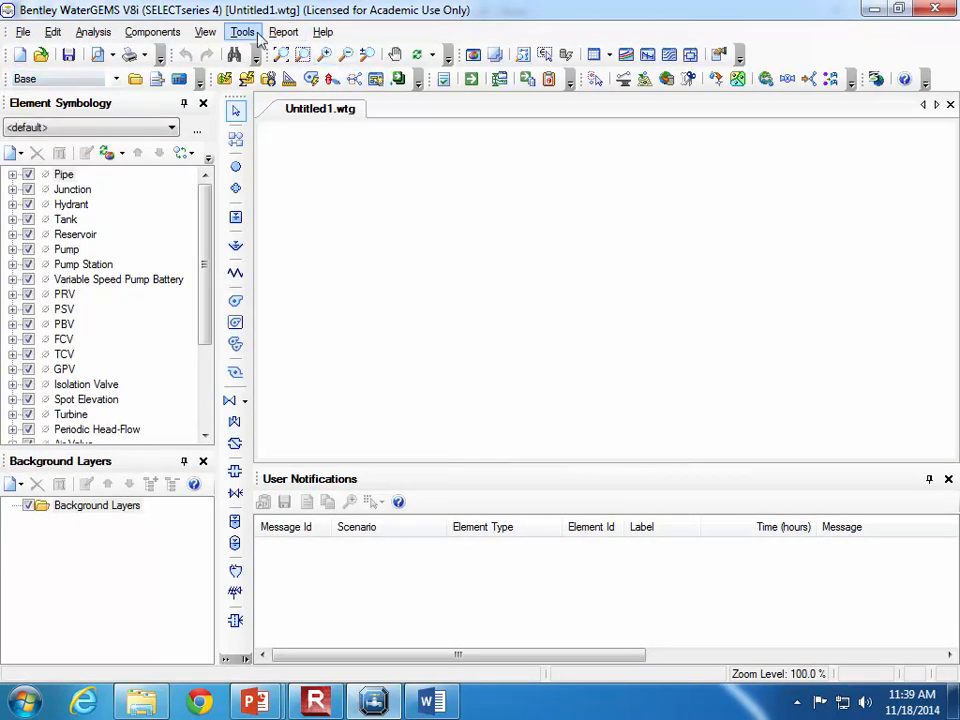
Check the default unit system for new projects in the program options and leave without changing anything.
left_click(242, 32)
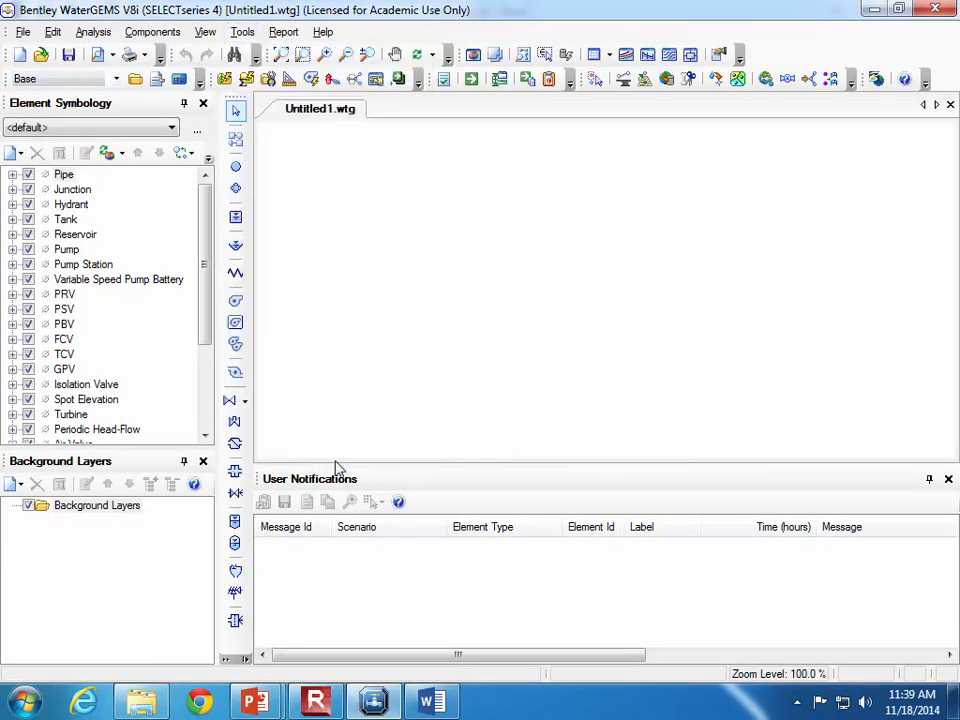
left_click(336, 462)
left_click(400, 102)
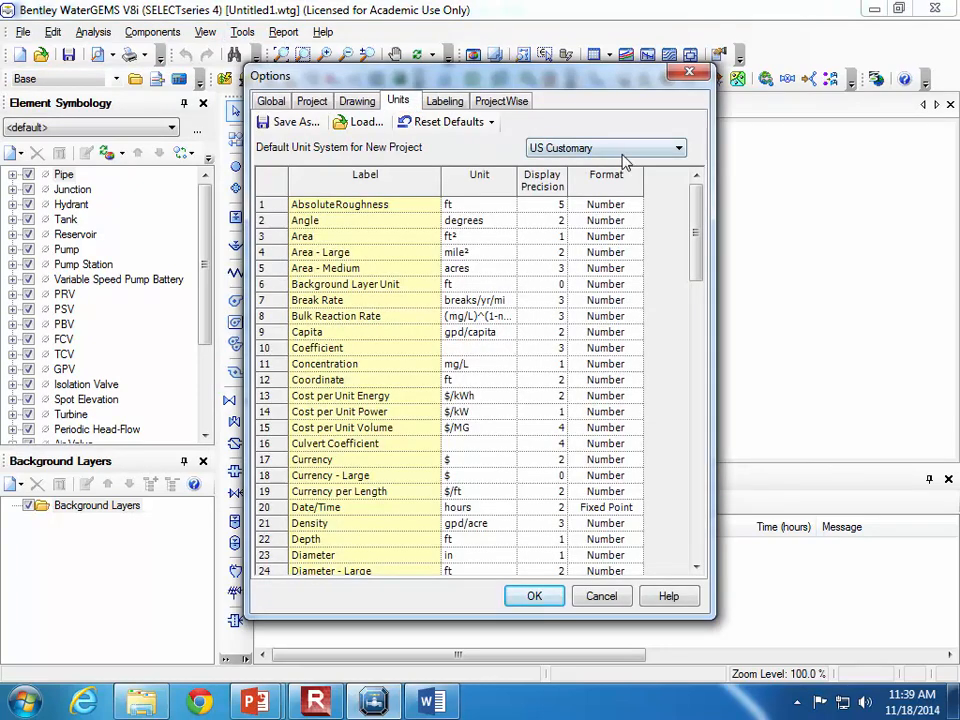
left_click(617, 597)
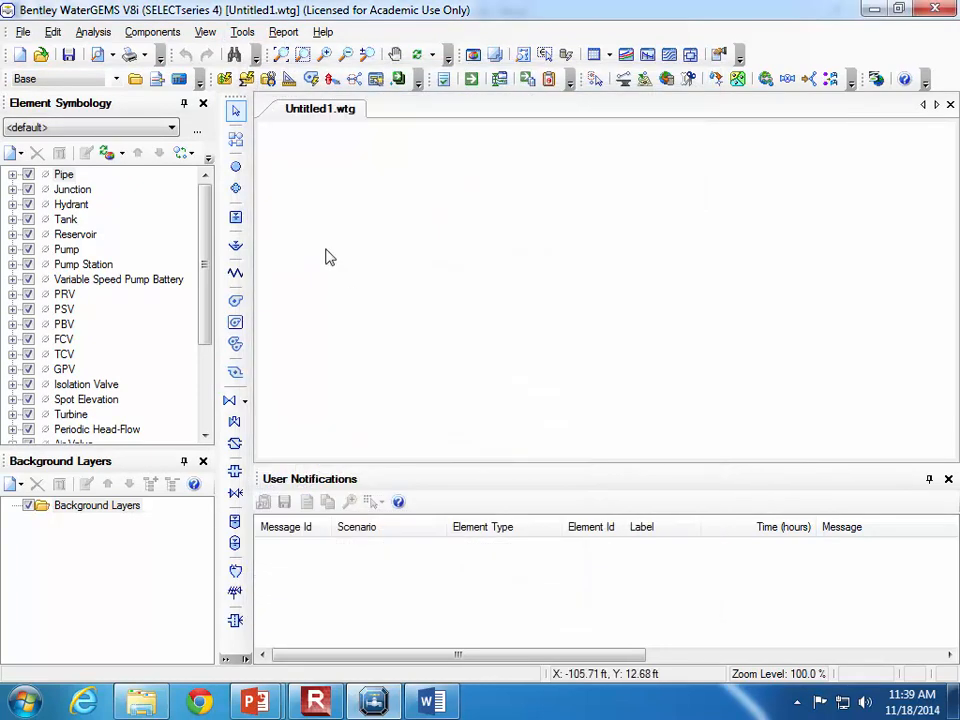
Set the friction method of the steady state base calculation options to Darcy-Weisbach.
left_click(93, 32)
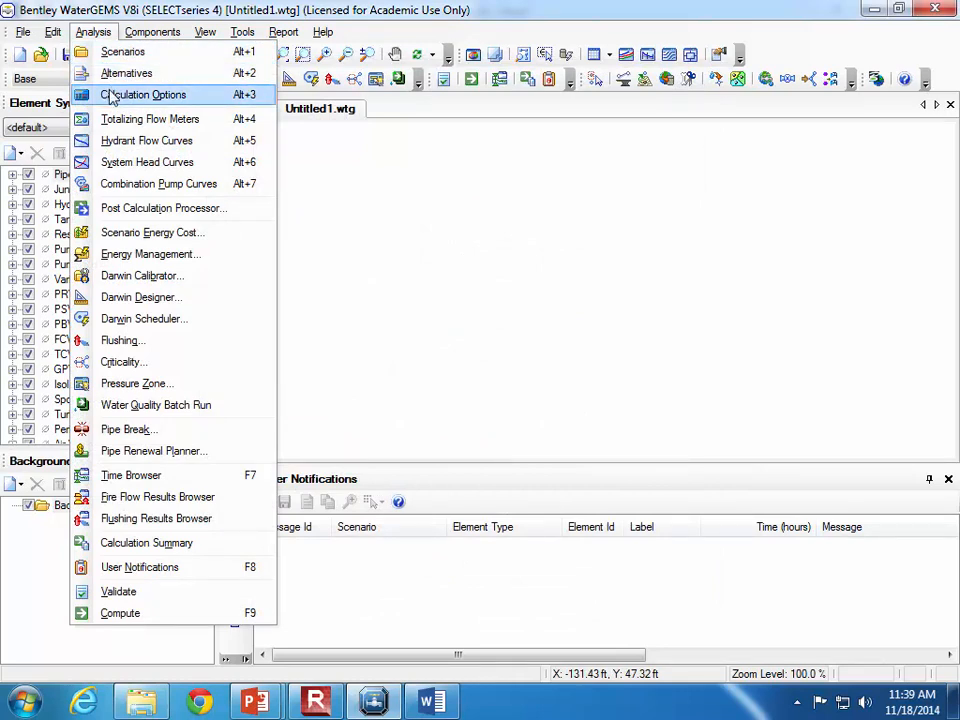
left_click(112, 95)
double_click(220, 192)
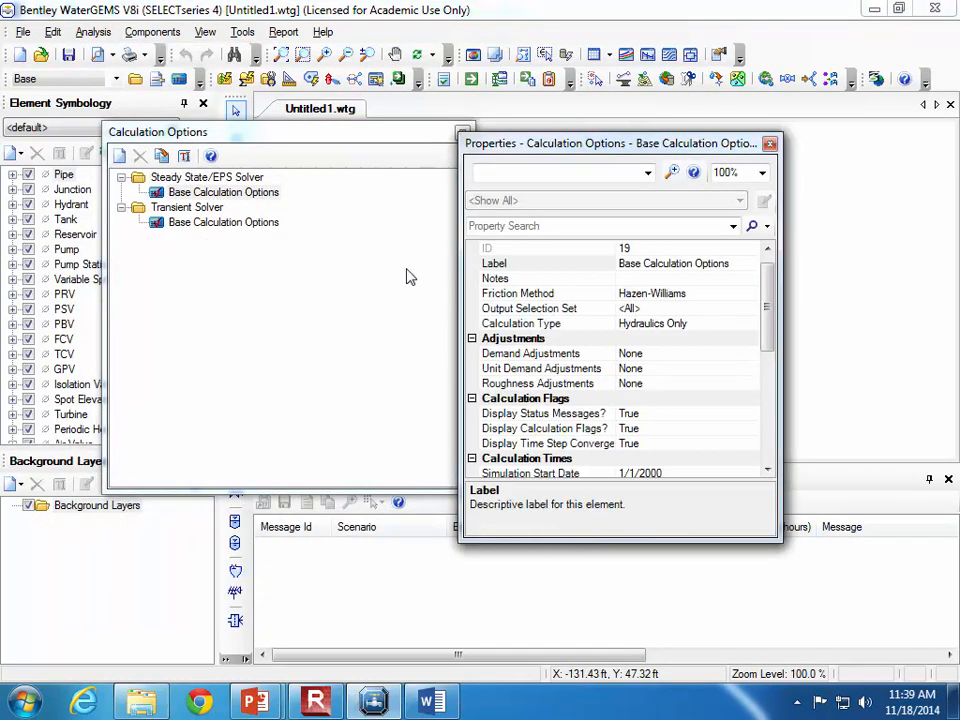
mouse_move(772, 318)
left_mouse_down()
mouse_move(768, 432)
mouse_move(765, 310)
left_mouse_up()
left_click(699, 310)
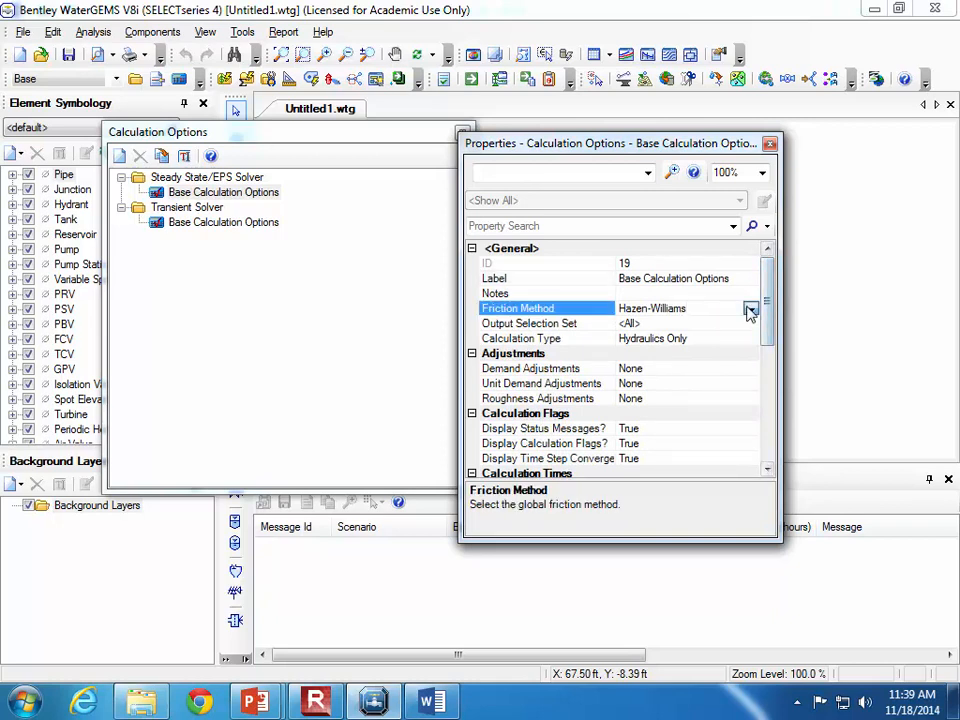
left_click(750, 310)
left_click(724, 322)
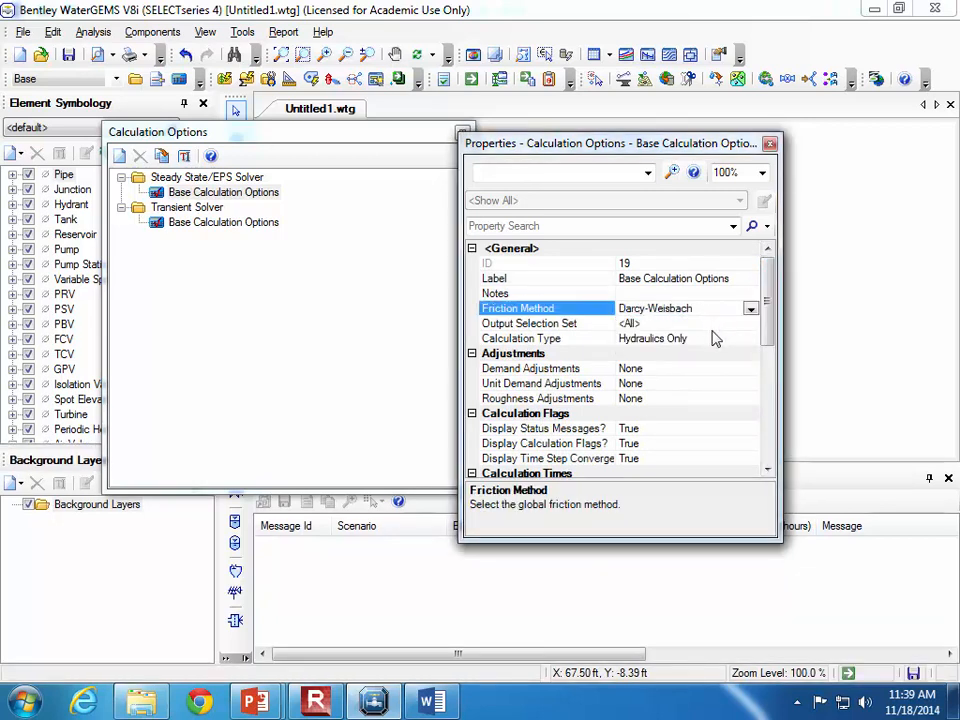
left_click(769, 144)
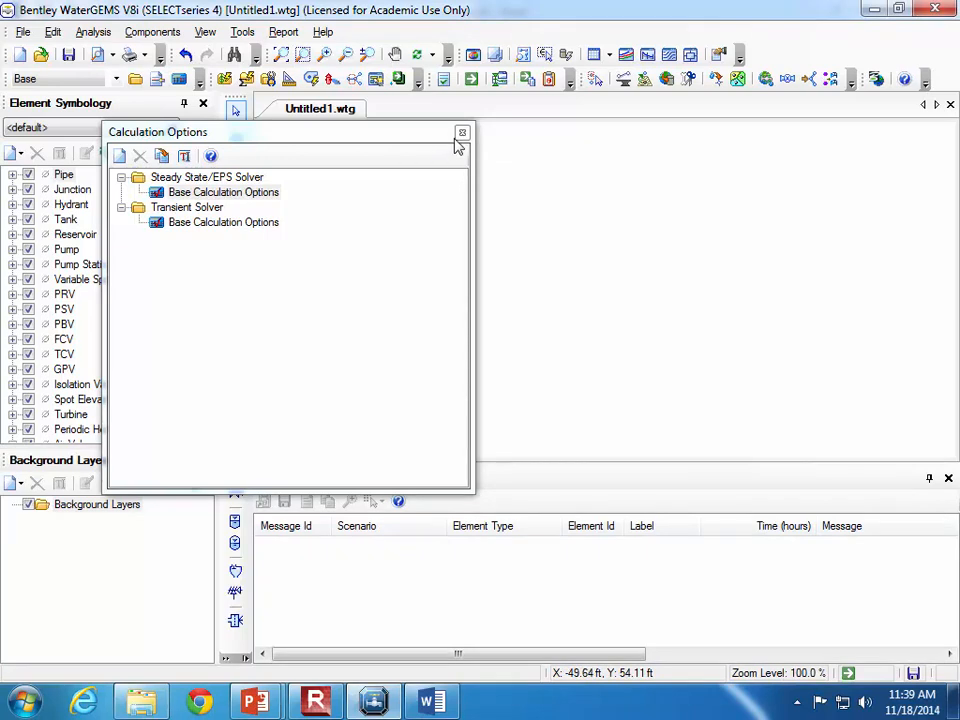
left_click(462, 132)
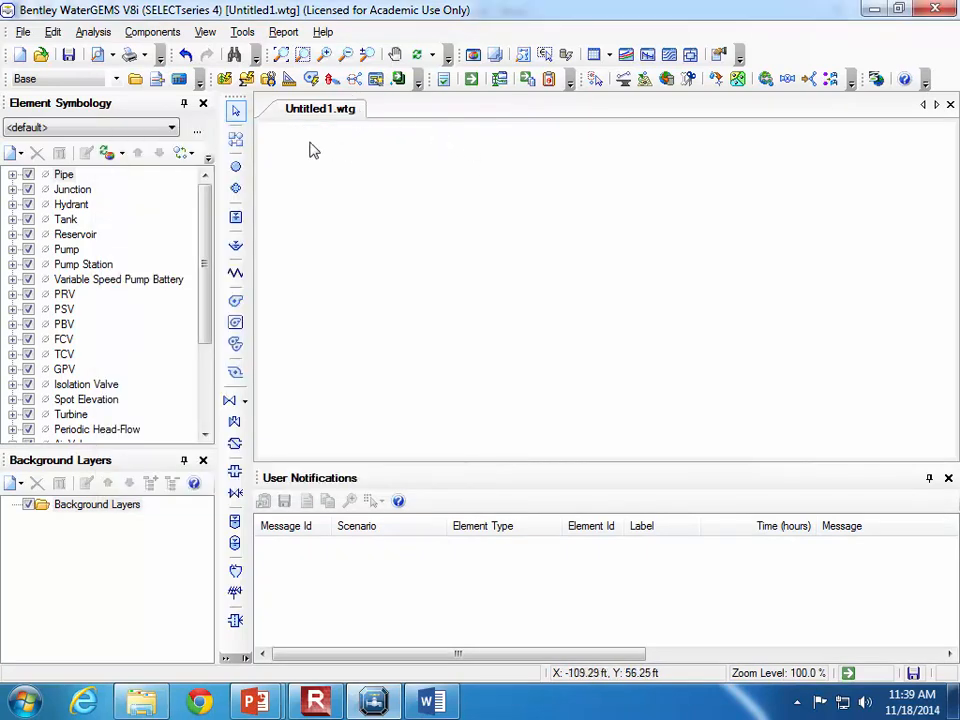
Lay out a network with one reservoir connected by a single pipe to a junction on its right.
left_click(236, 140)
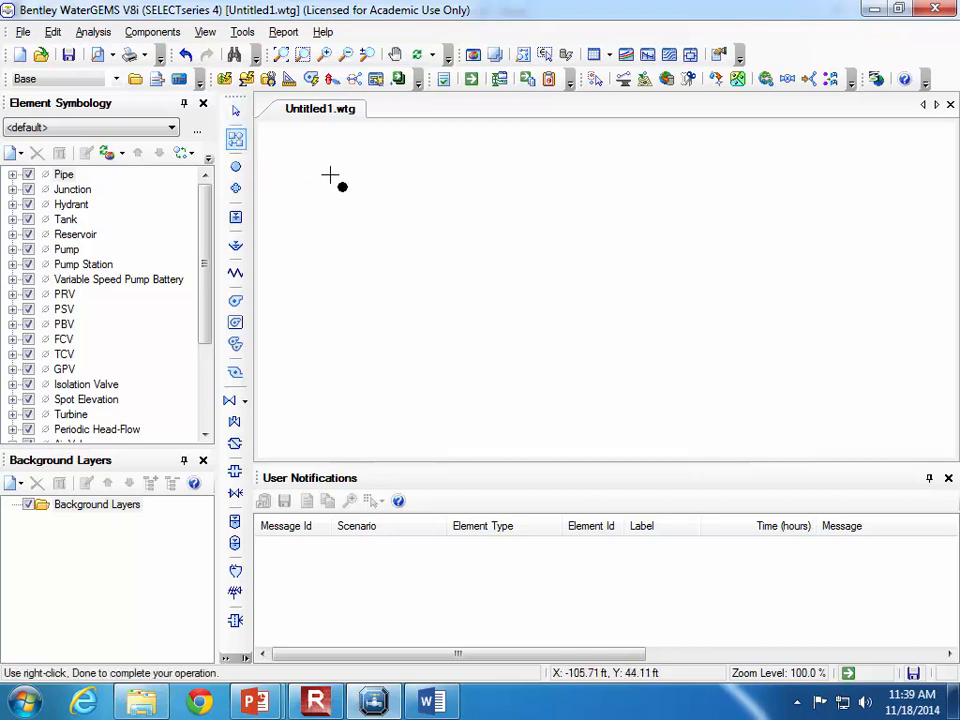
right_click(392, 216)
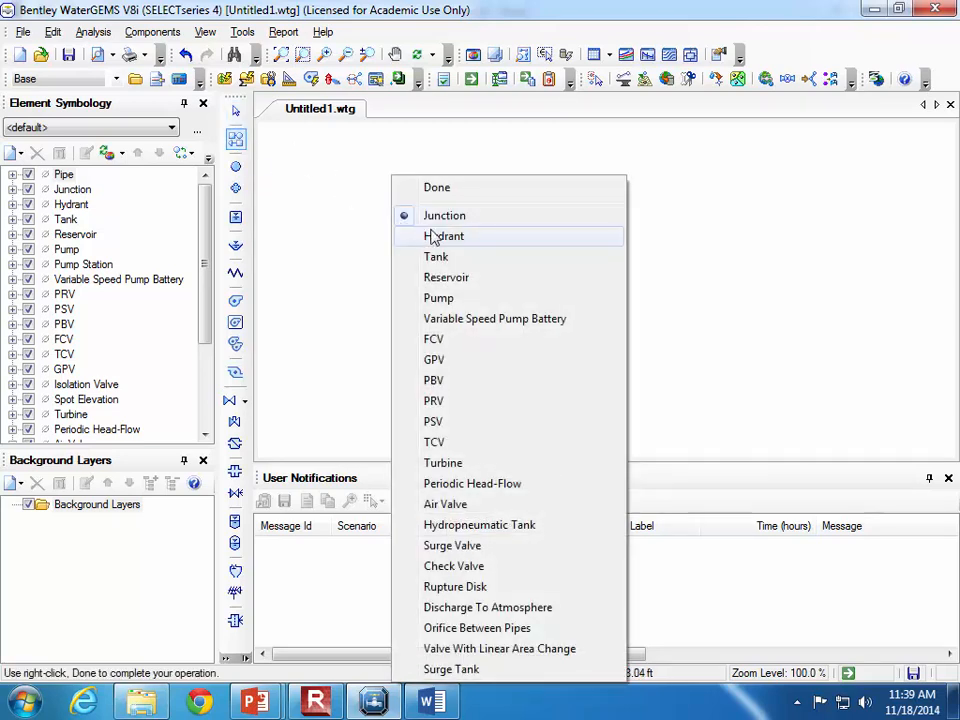
left_click(465, 287)
left_click(388, 242)
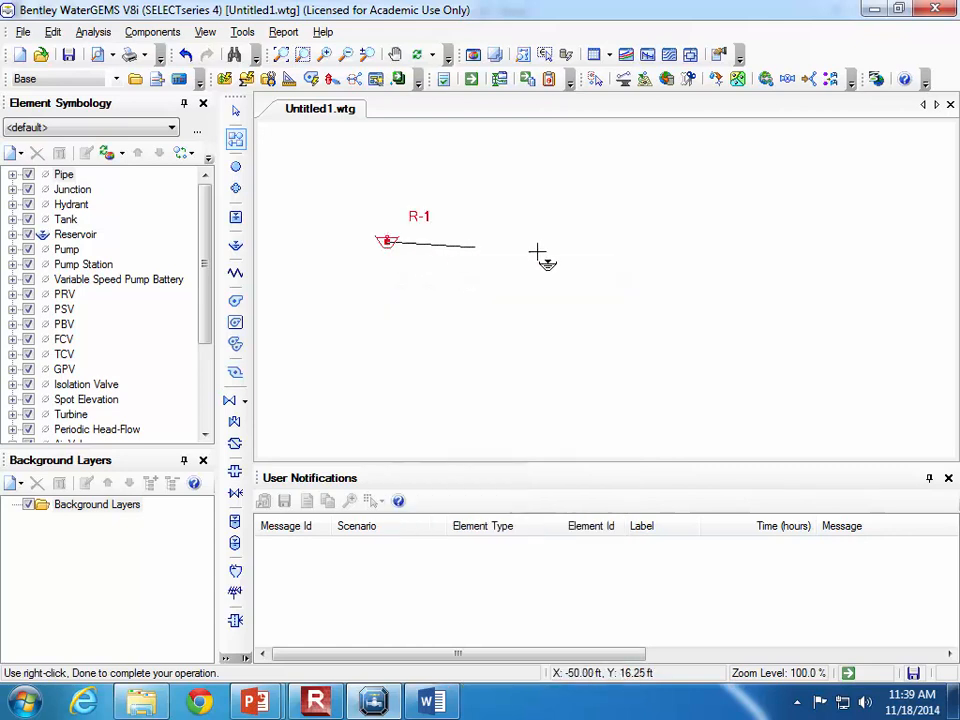
right_click(626, 266)
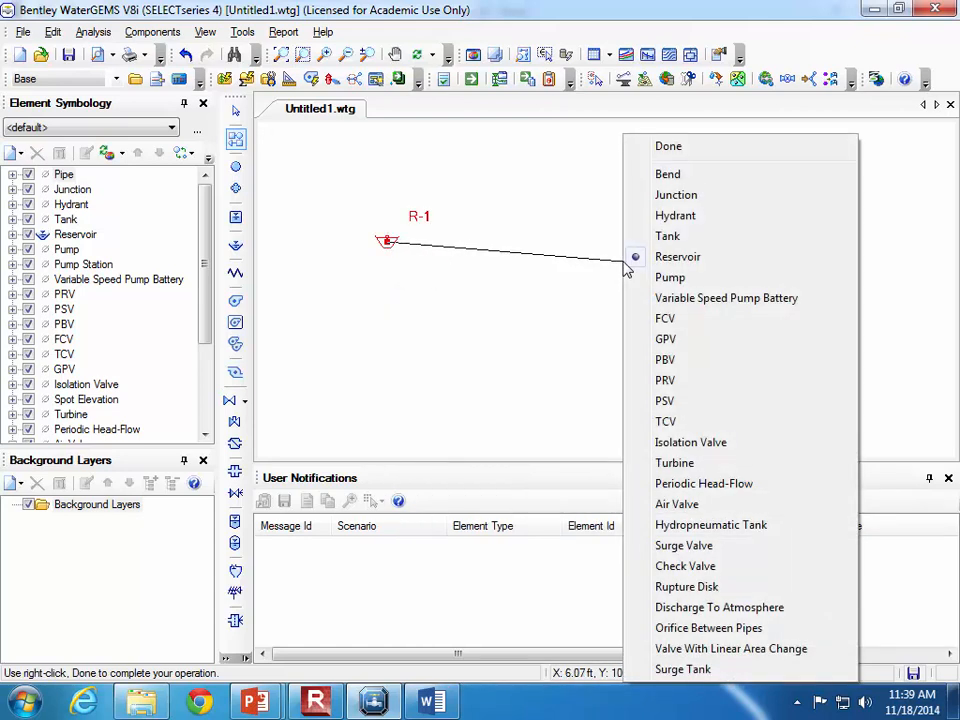
left_click(708, 197)
left_click(683, 259)
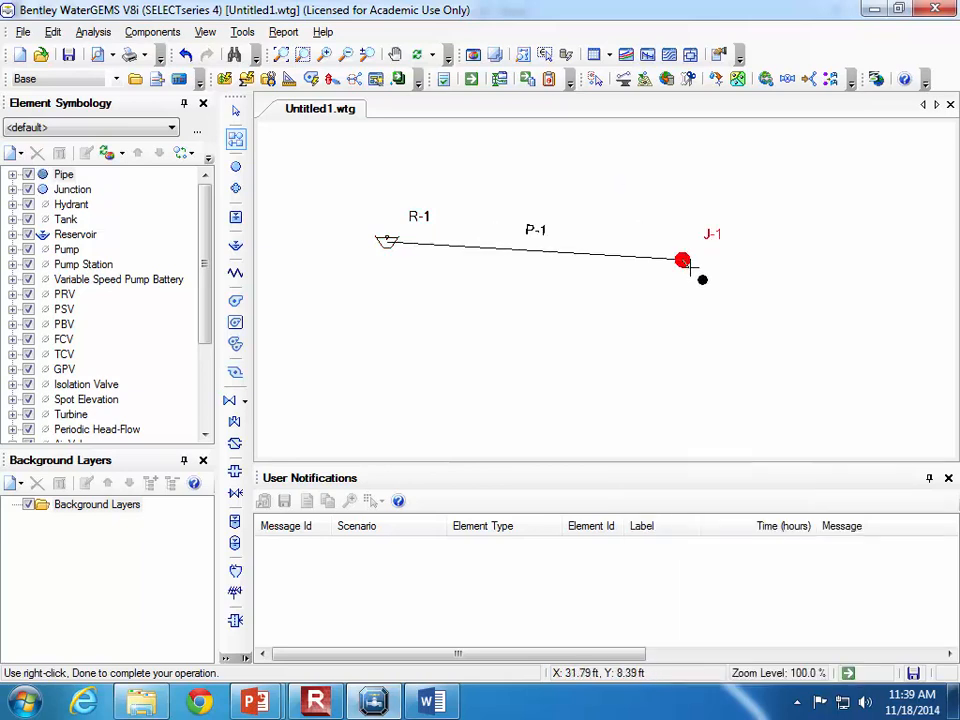
left_click(768, 324)
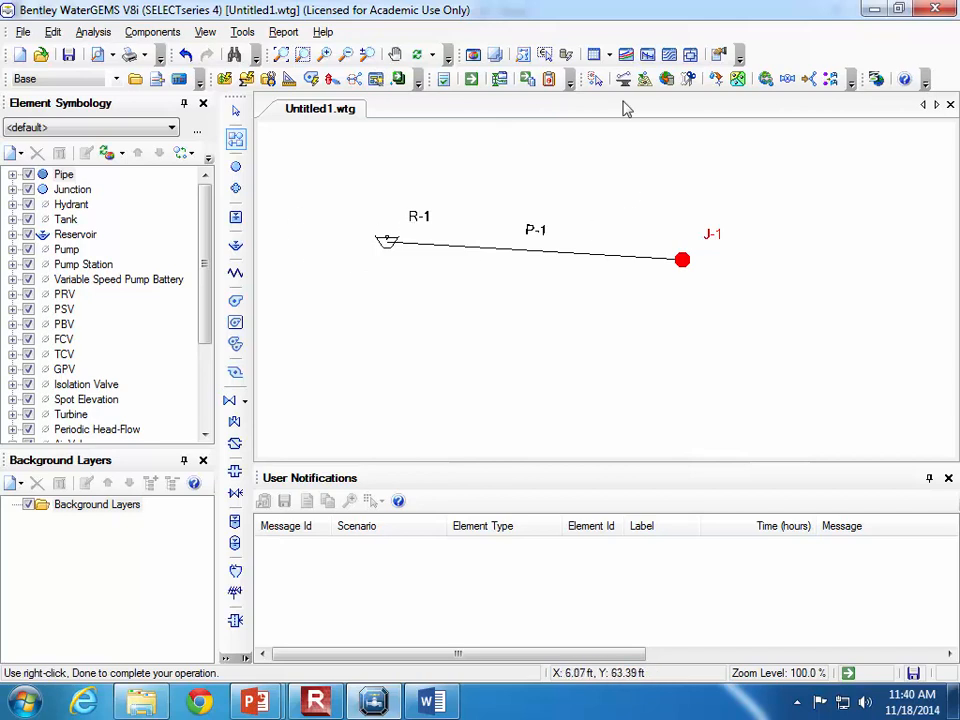
Set the elevation of reservoir R-1 to 1079.37 ft in the reservoir table.
left_click(608, 54)
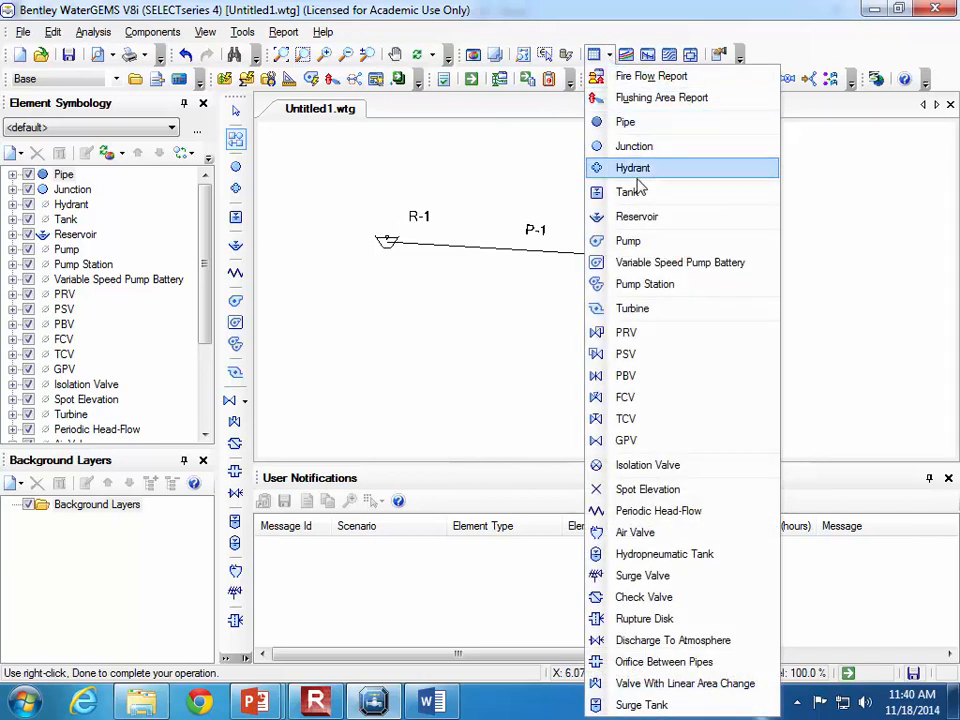
left_click(669, 217)
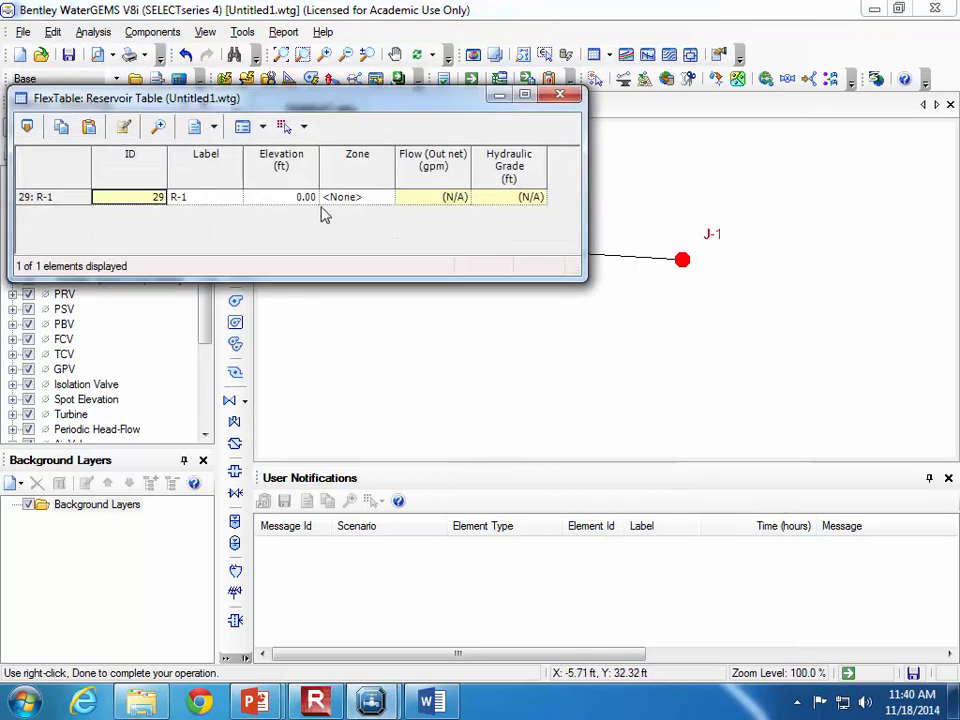
left_click(296, 199)
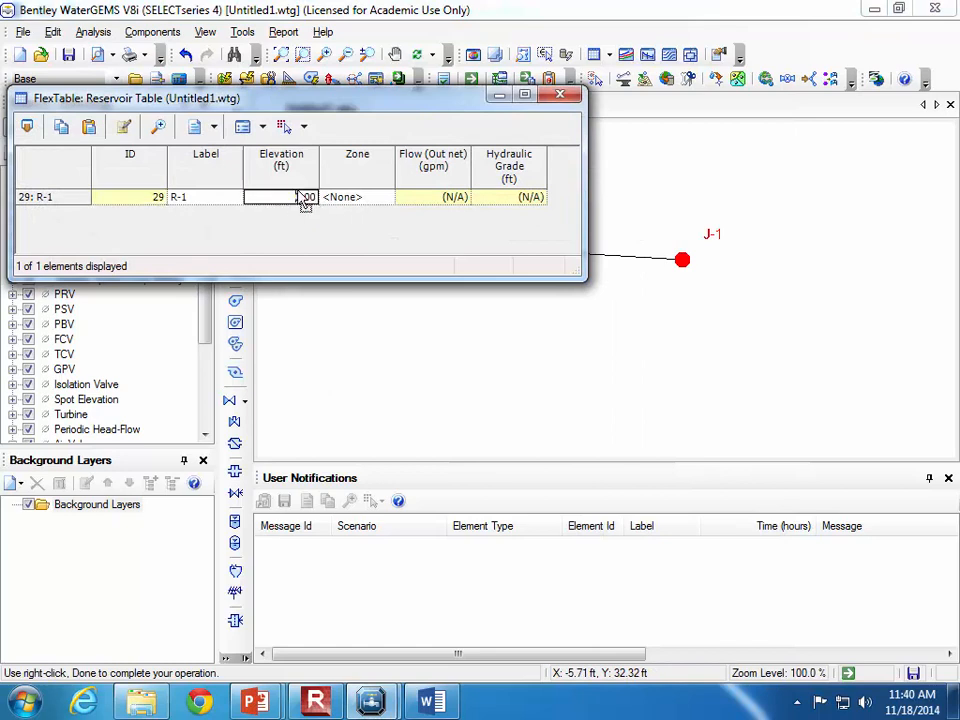
left_click_drag(300, 197, 320, 197)
type("1079.37")
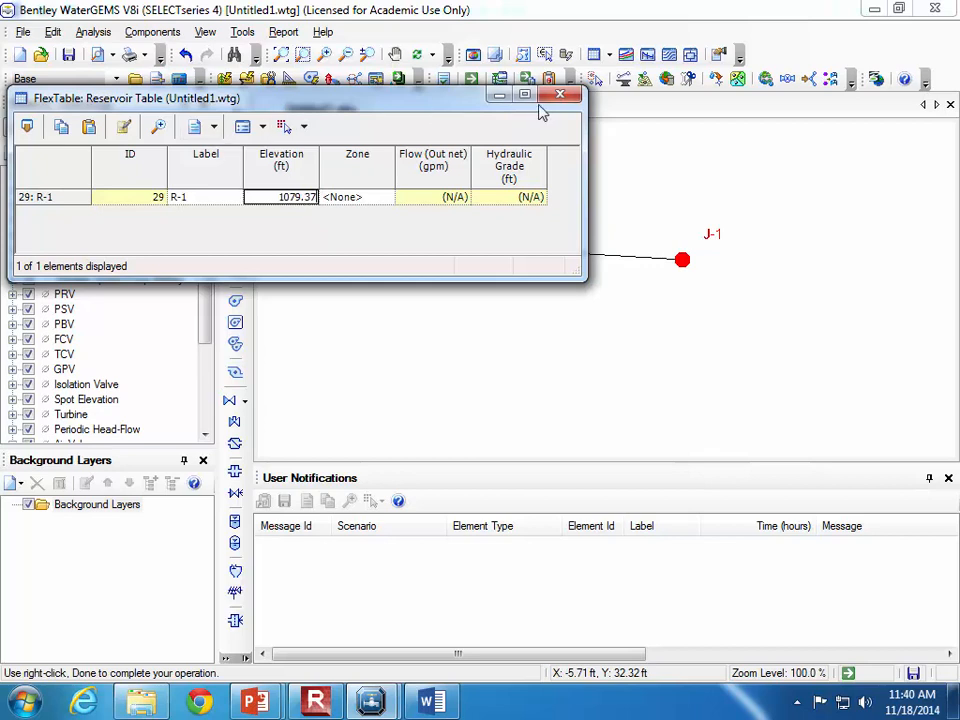
left_click(560, 94)
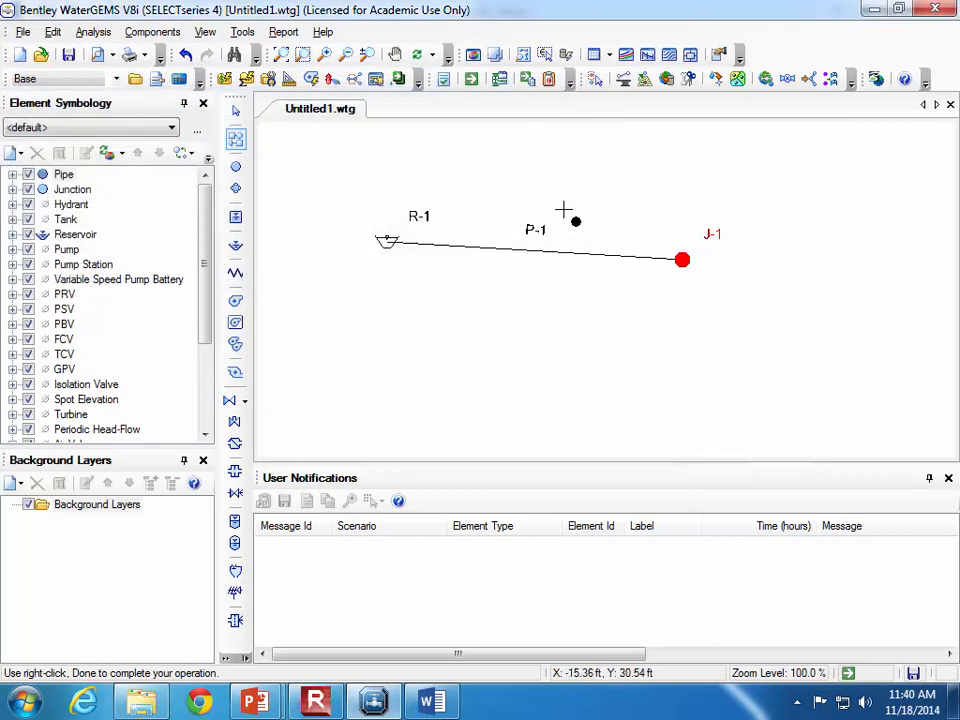
Set pipe P-1's diameter to 4 in and its material to Cast iron from the material library.
left_click(609, 55)
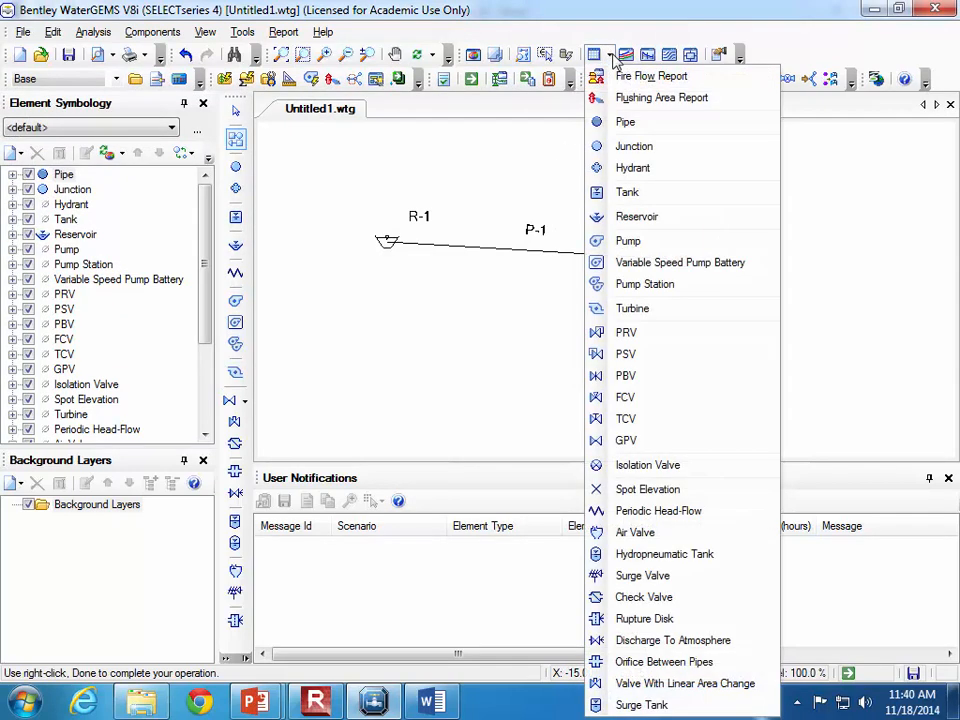
left_click(628, 120)
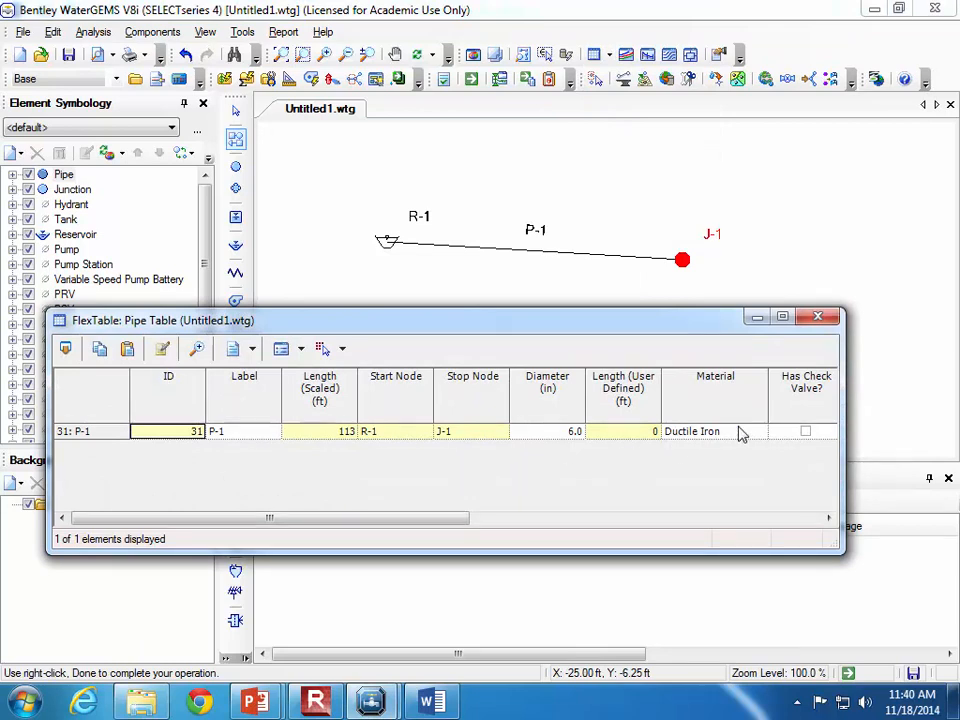
left_click(548, 431)
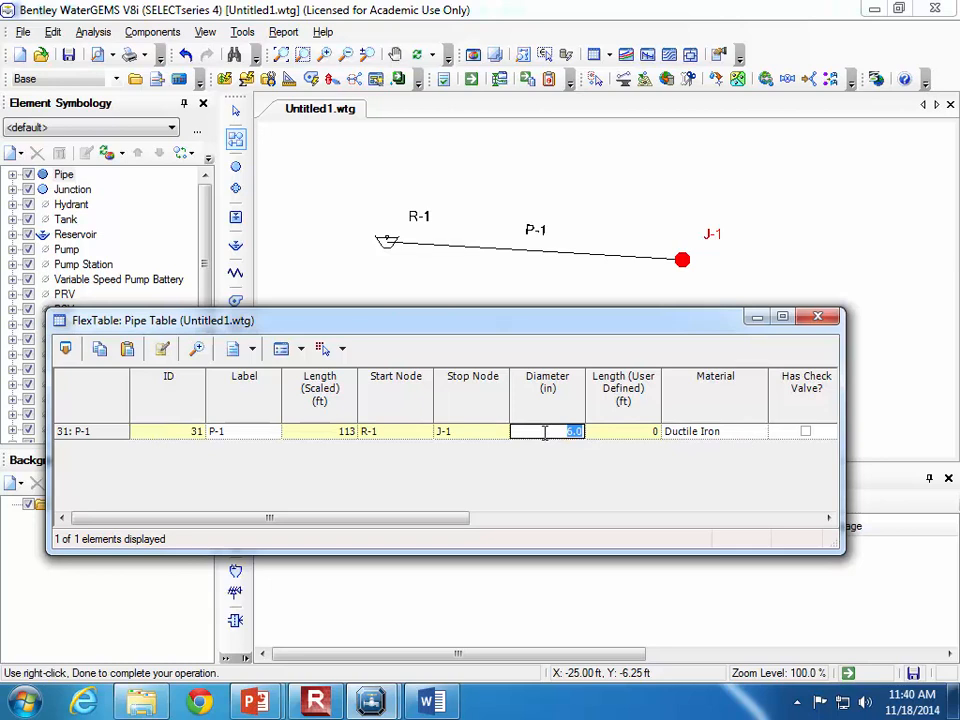
type("4")
left_click(741, 431)
left_click(757, 434)
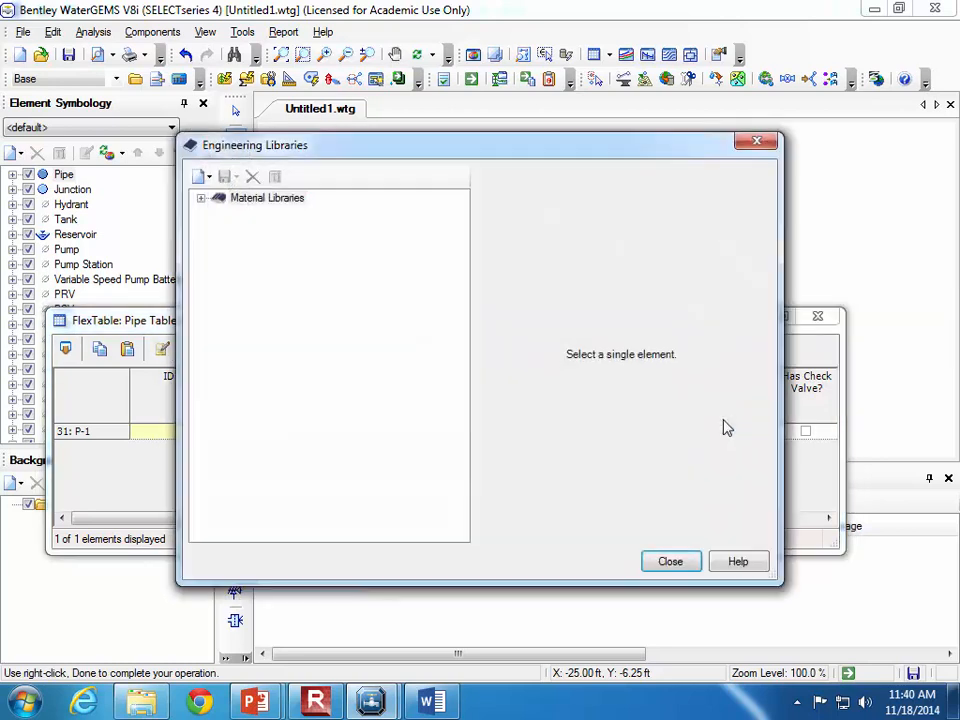
left_click(202, 199)
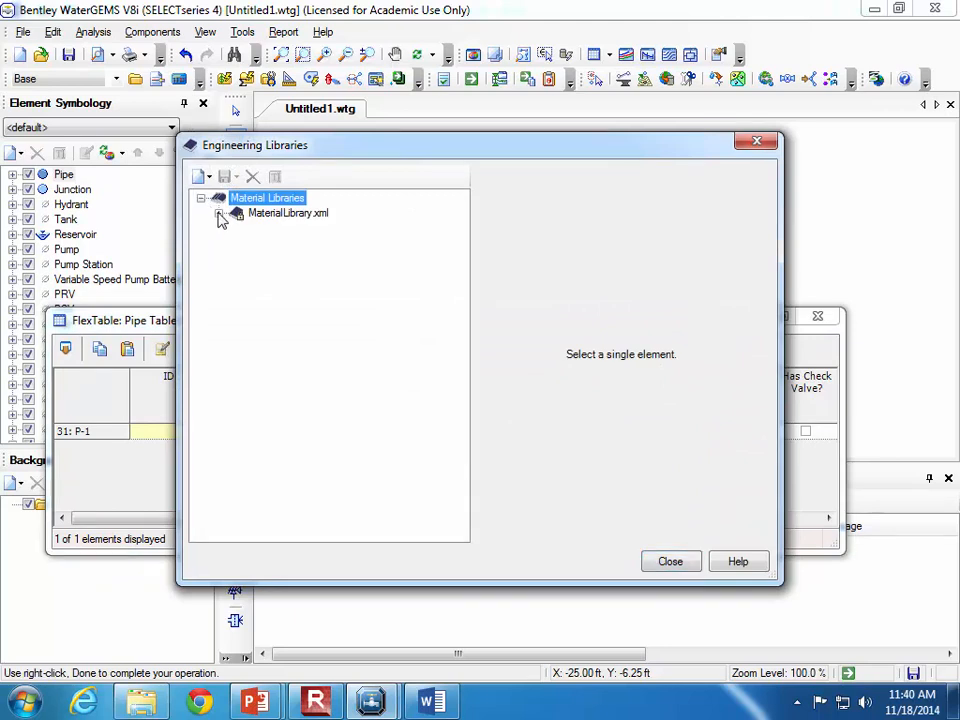
left_click(220, 215)
left_click(257, 397)
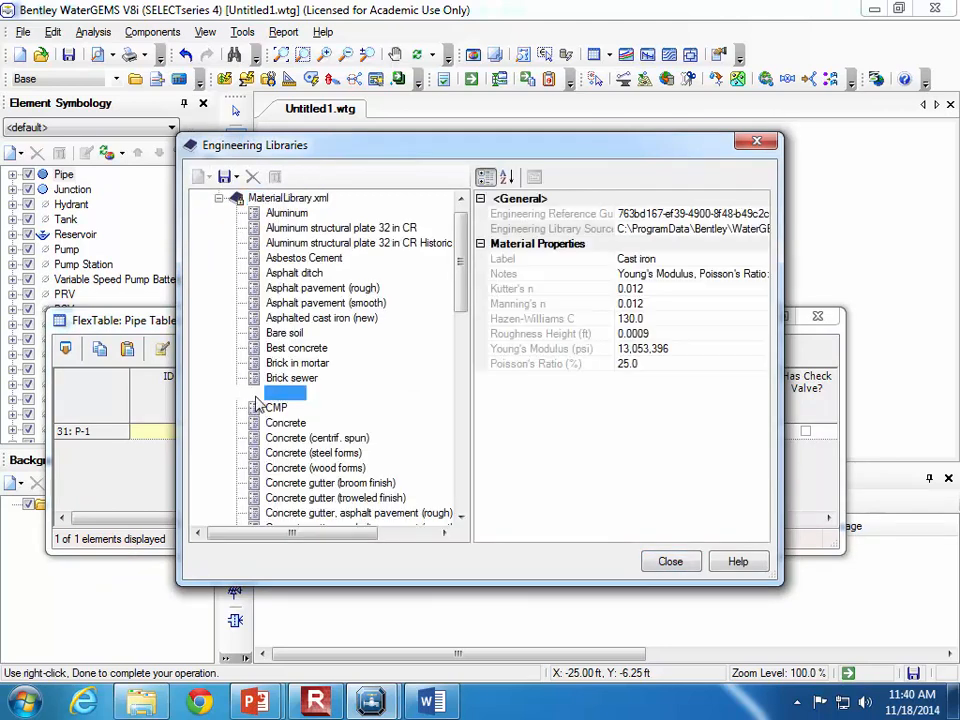
left_click(604, 561)
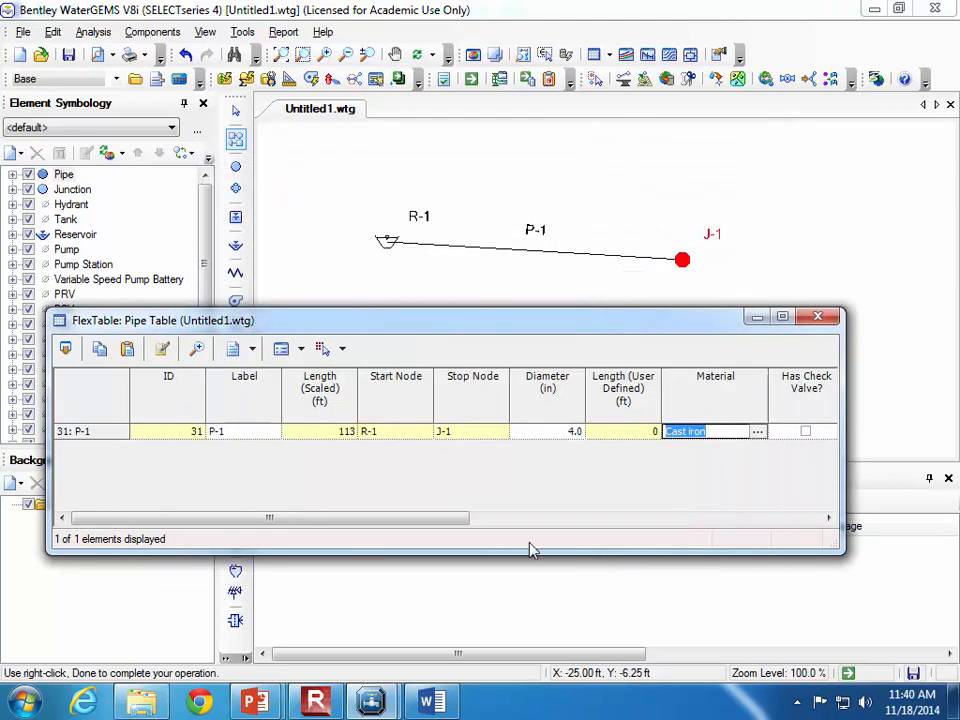
Enable a user-defined length for pipe P-1 and set it to 1500 ft.
left_click_drag(437, 519, 814, 522)
left_click(574, 431)
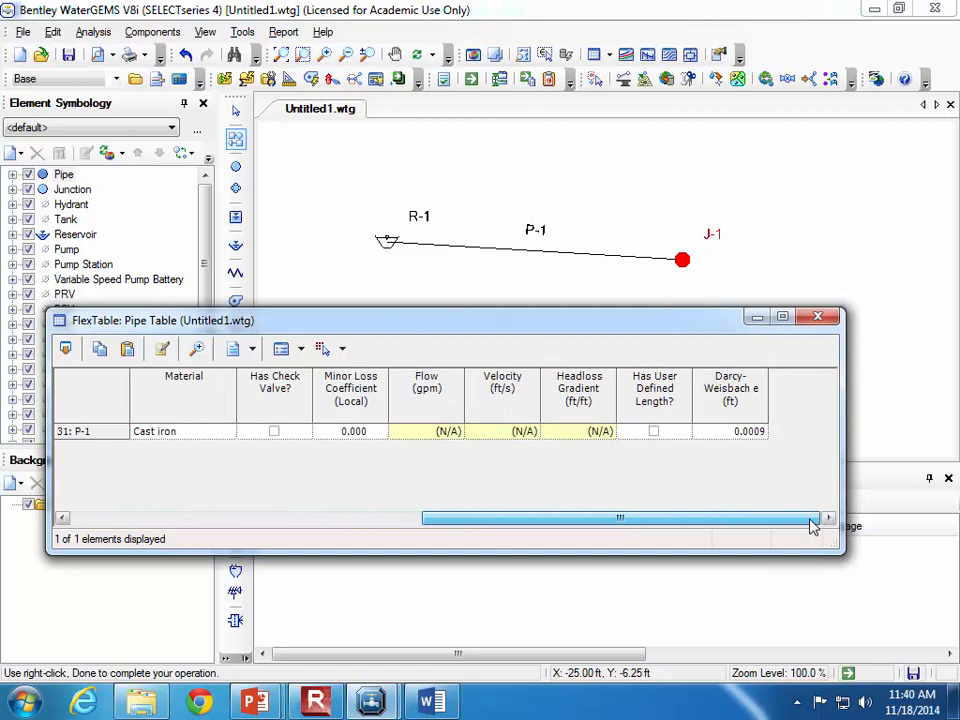
left_click(654, 431)
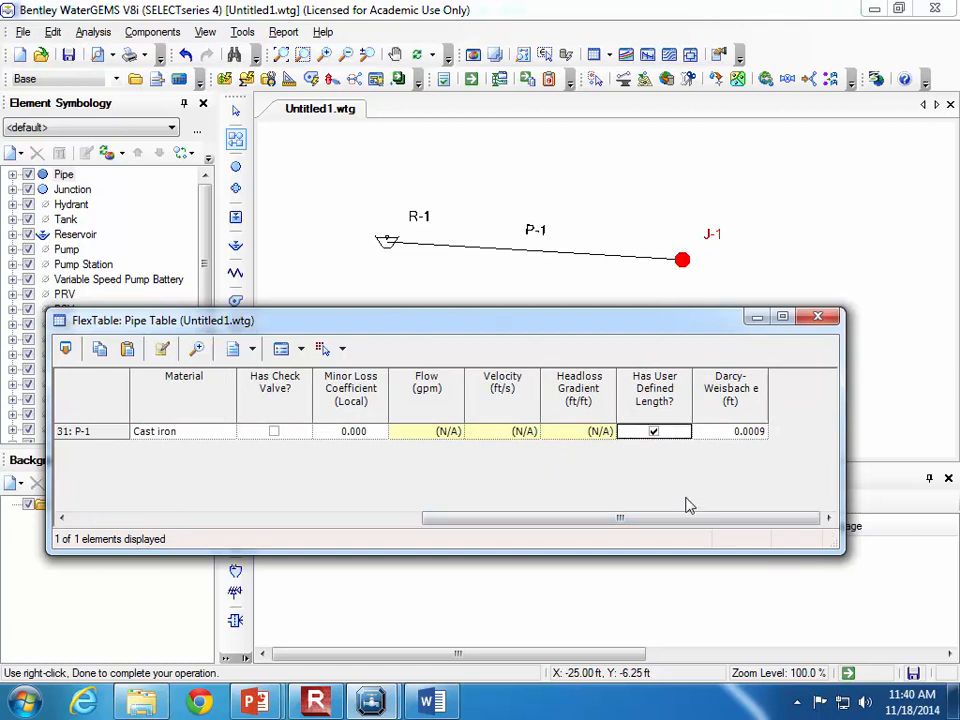
left_click_drag(690, 519, 431, 531)
left_click(486, 433)
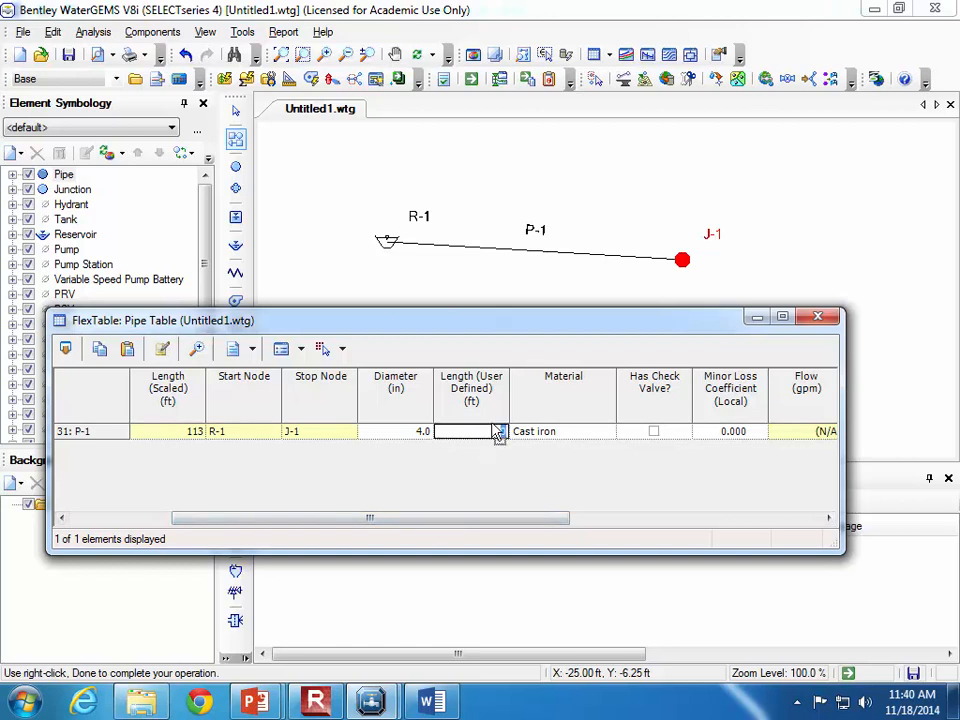
type("1500")
left_click(822, 318)
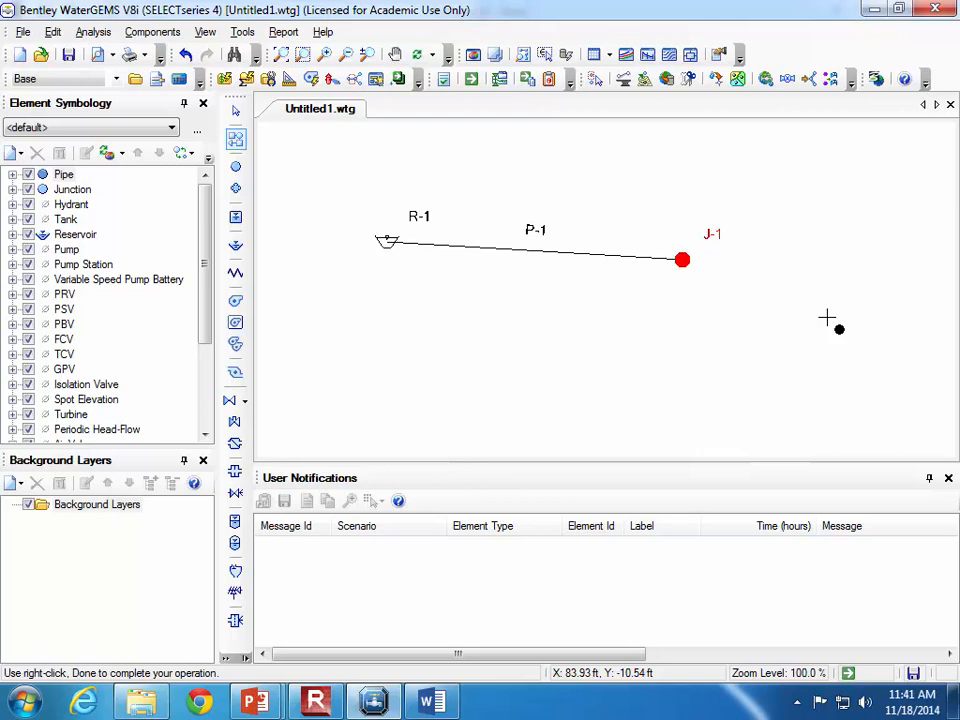
Set the elevation of junction J-1 to 925.8 ft in the junction table.
left_click(609, 56)
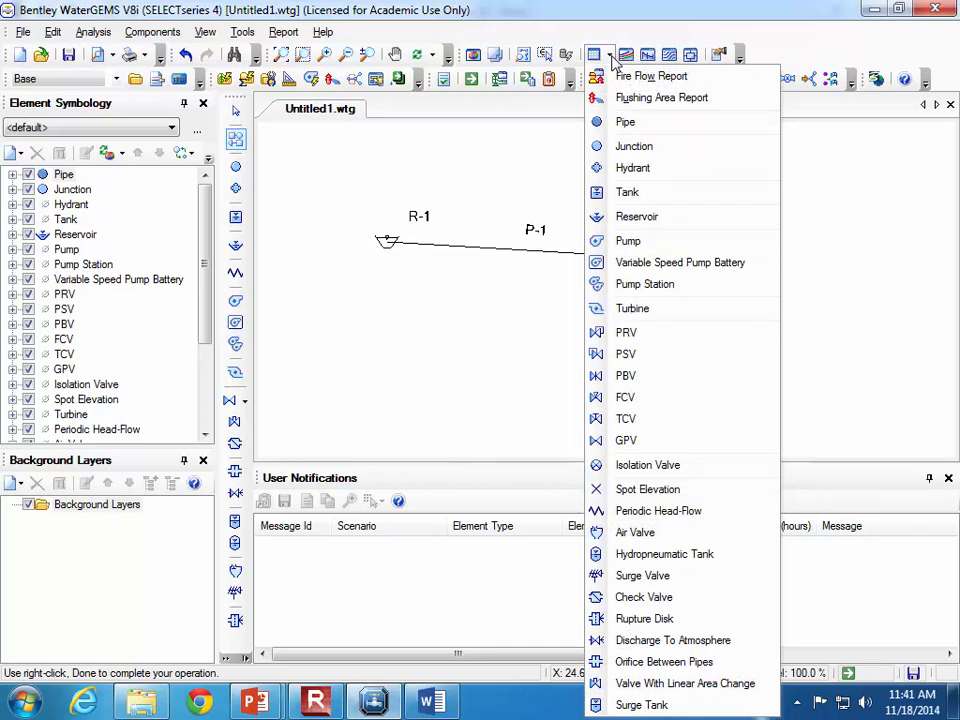
left_click(634, 146)
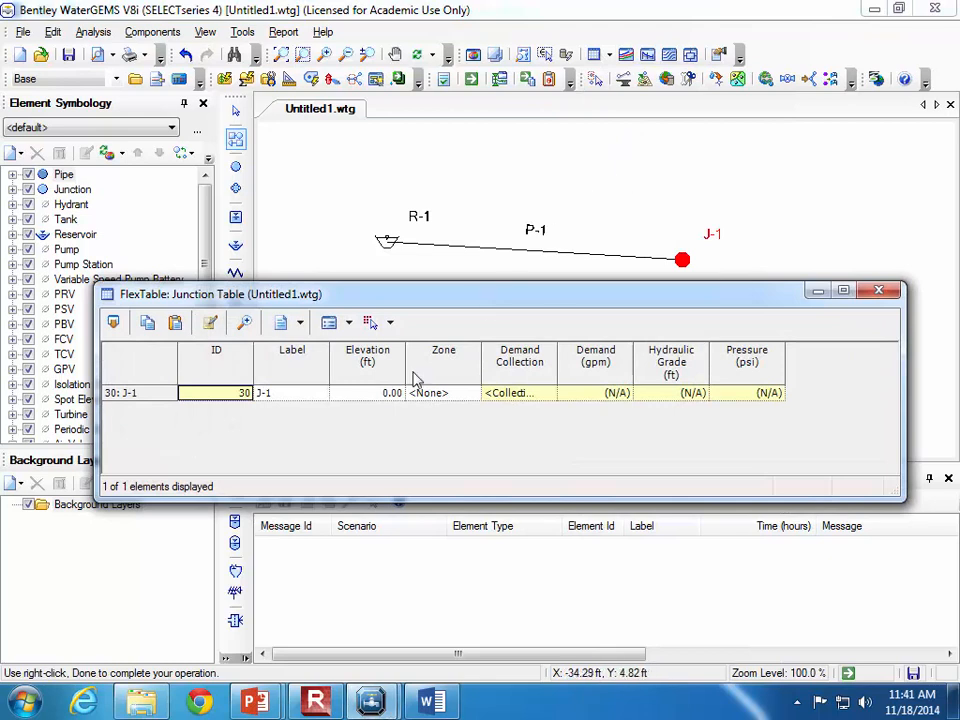
left_click(375, 398)
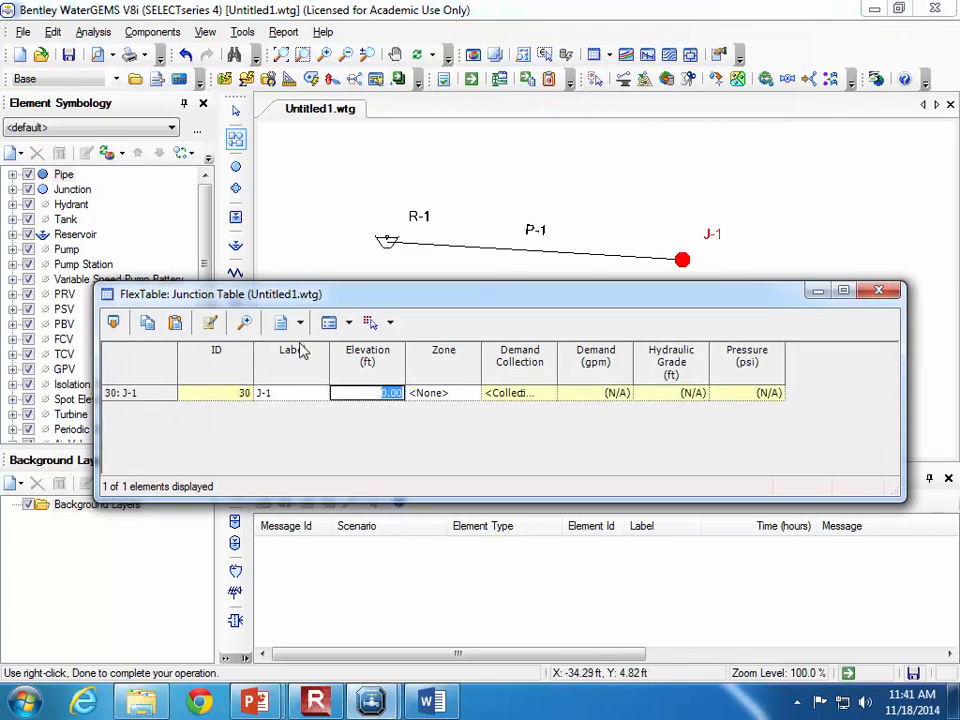
type("925.8")
left_click(537, 369)
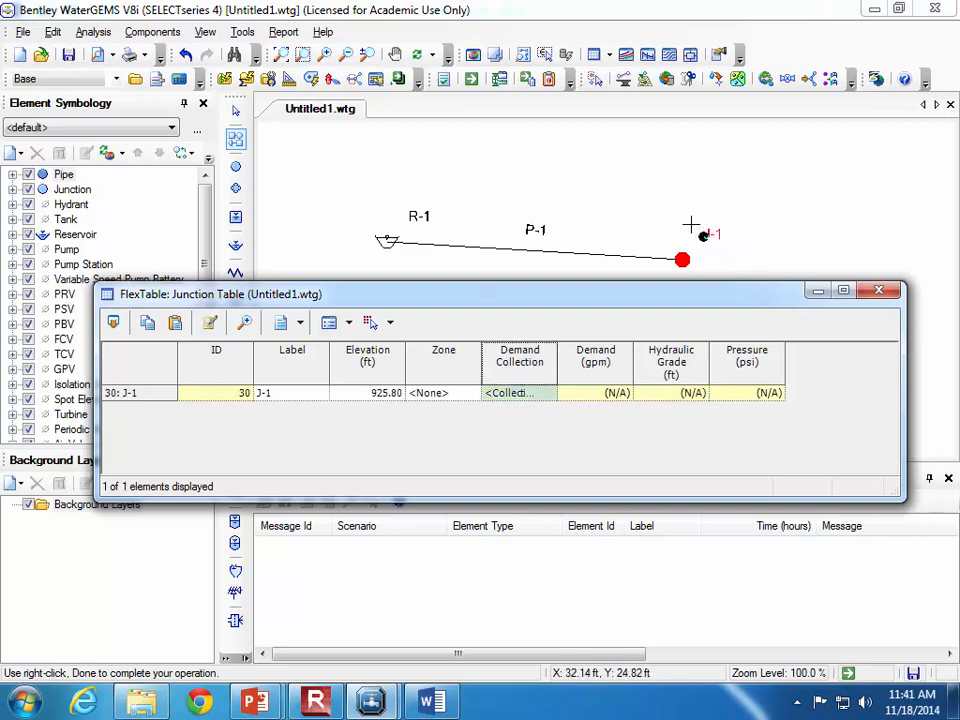
Assign junction J-1 a base demand of 180 gpm with the Fixed pattern, and close the junction table.
left_click(545, 396)
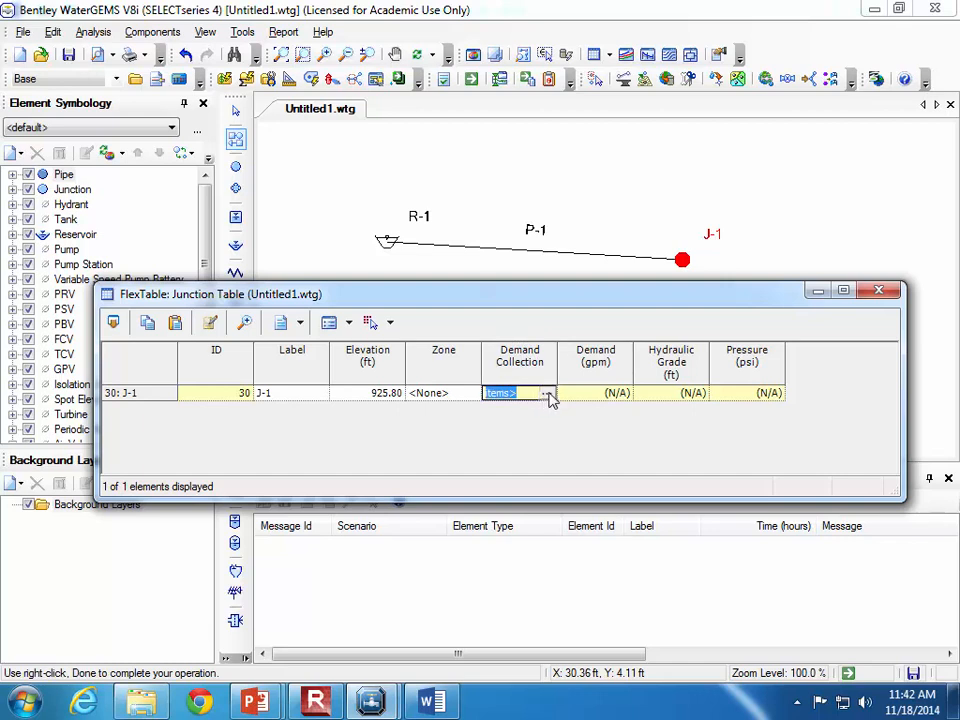
left_click(545, 394)
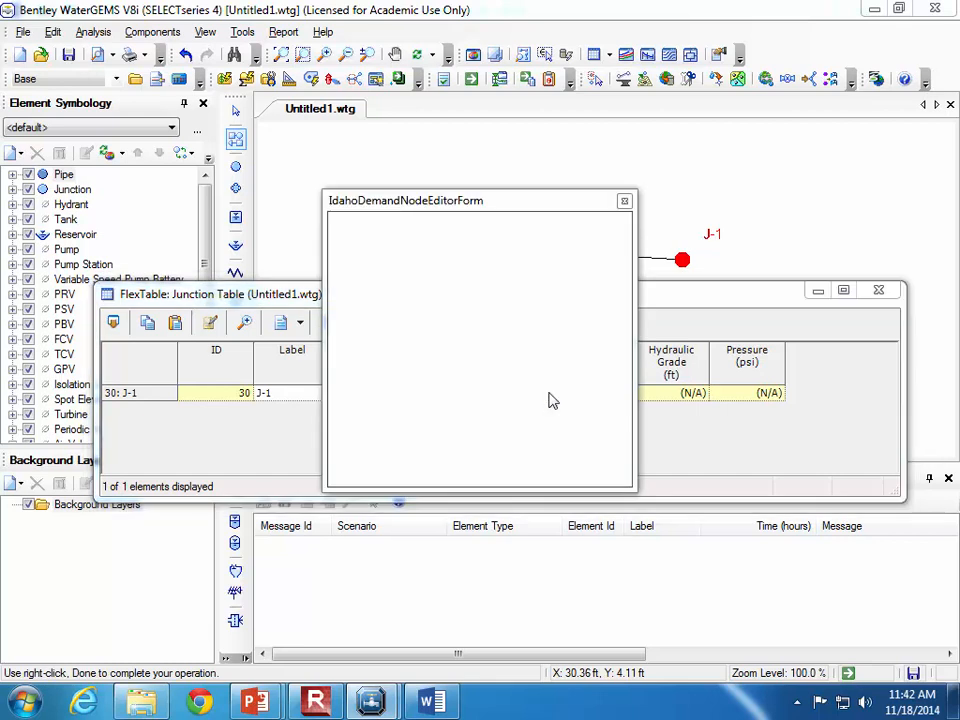
left_click(446, 292)
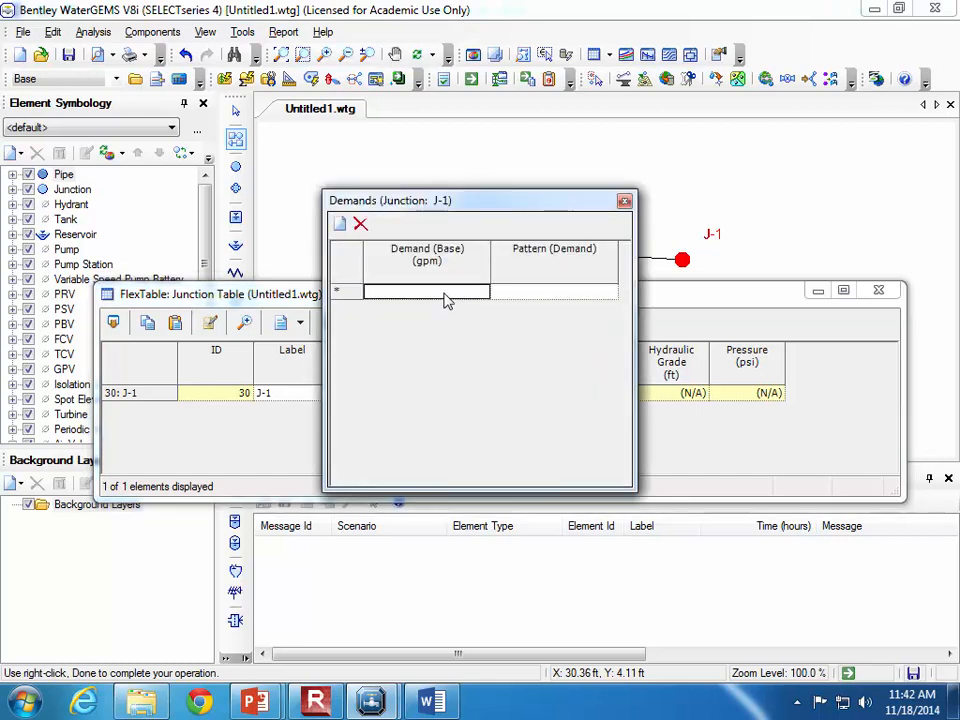
type("180")
left_click(553, 291)
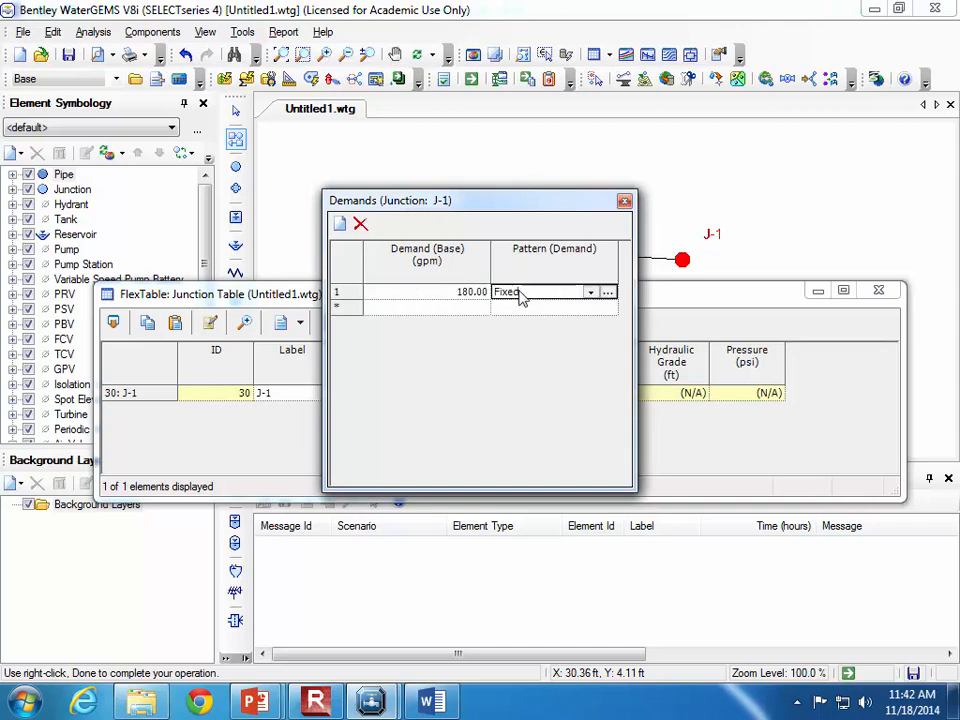
left_click(624, 203)
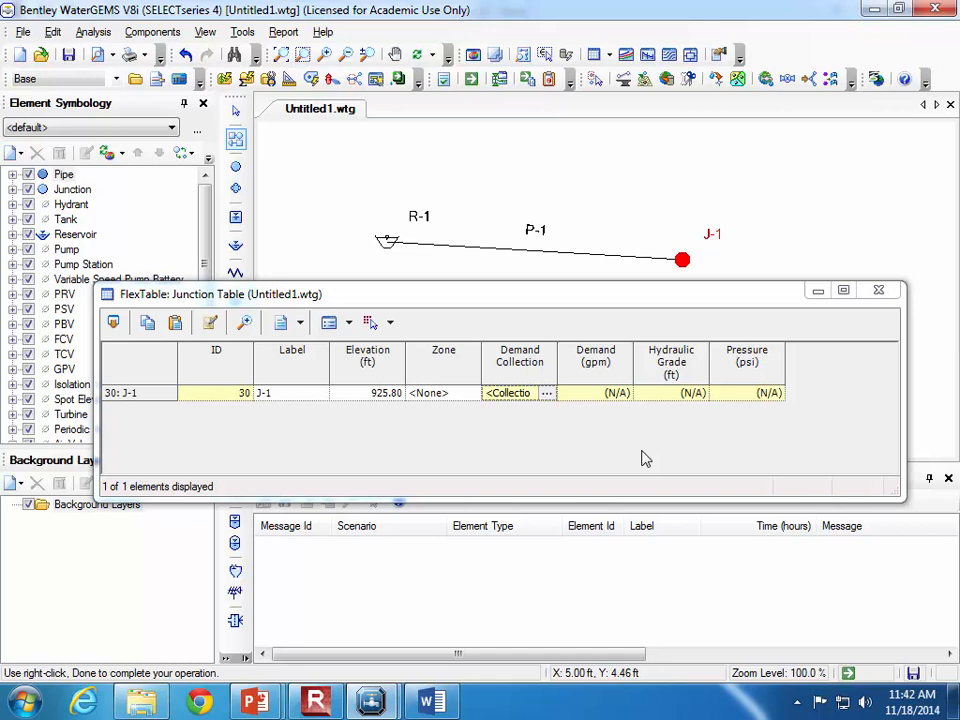
left_click(878, 290)
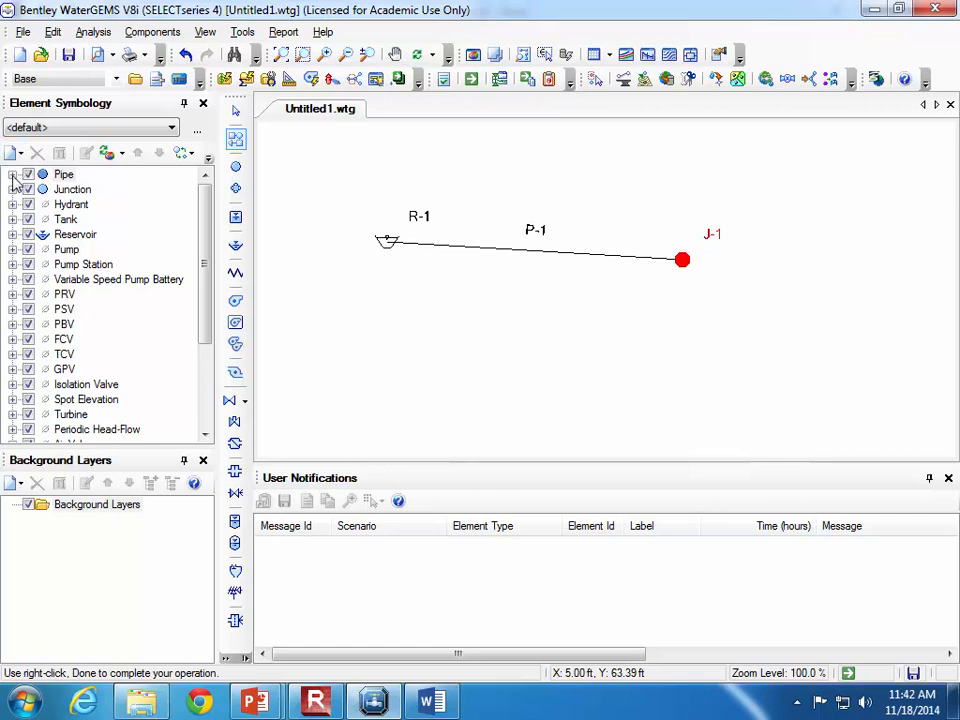
Create a new pipe annotation that shows the Length field with the prefix "L =".
right_click(65, 176)
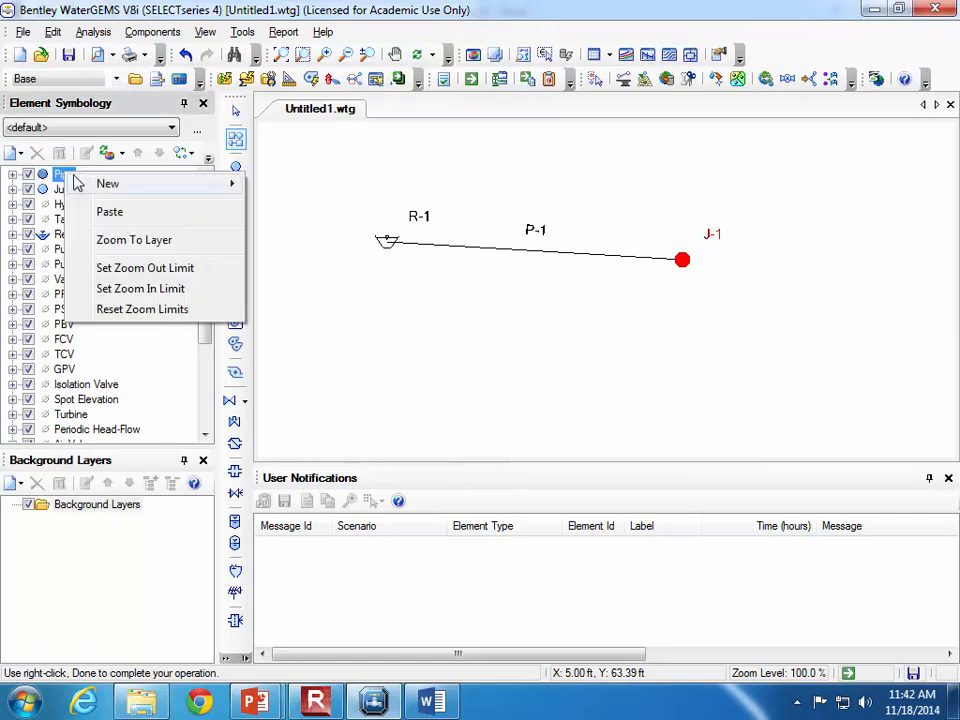
mouse_move(97, 185)
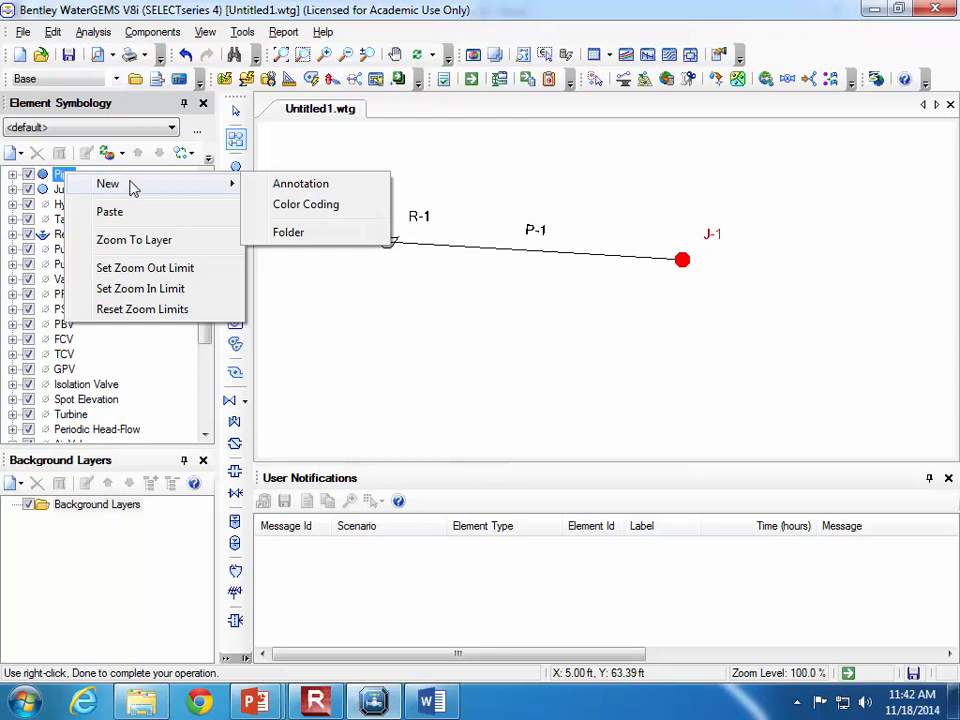
left_click(294, 188)
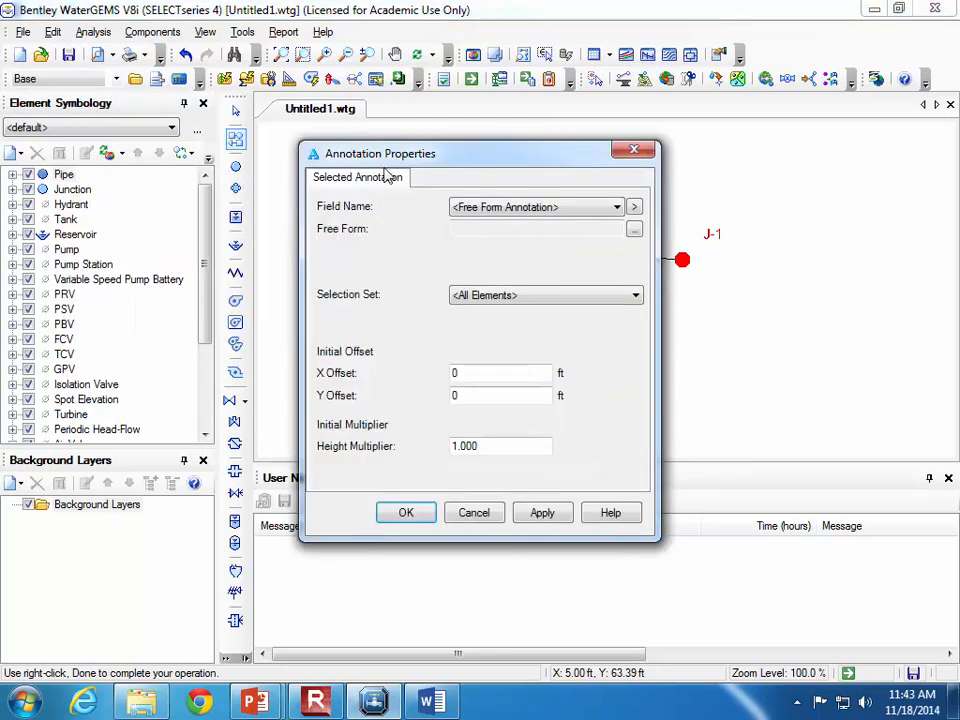
mouse_move(443, 160)
left_mouse_down()
mouse_move(482, 215)
mouse_move(509, 232)
left_mouse_up()
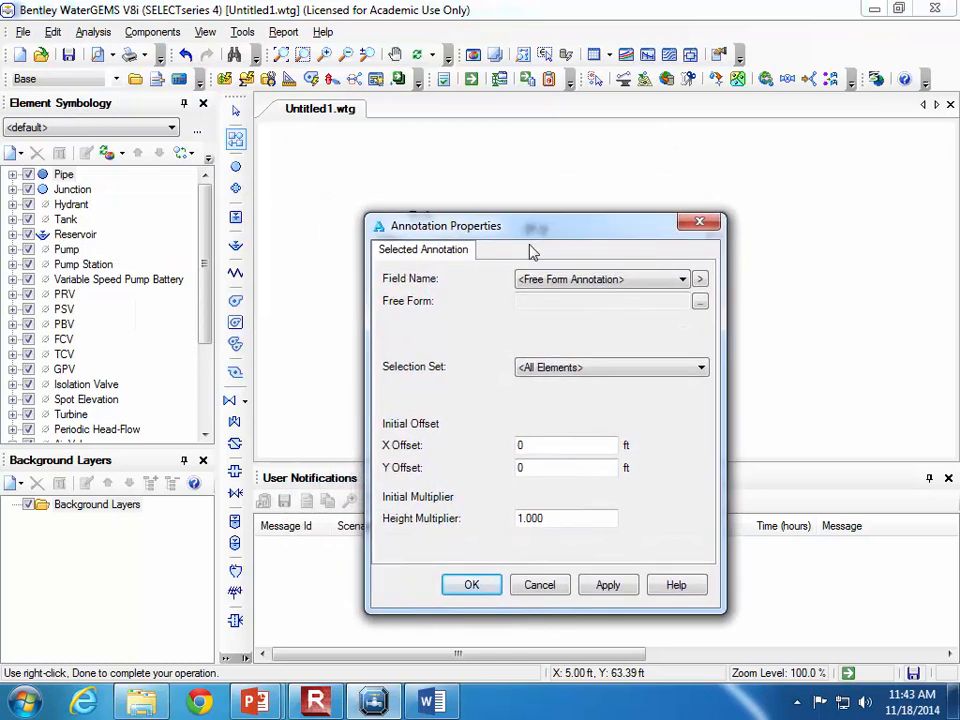
left_click(566, 282)
left_click_drag(738, 345, 750, 455)
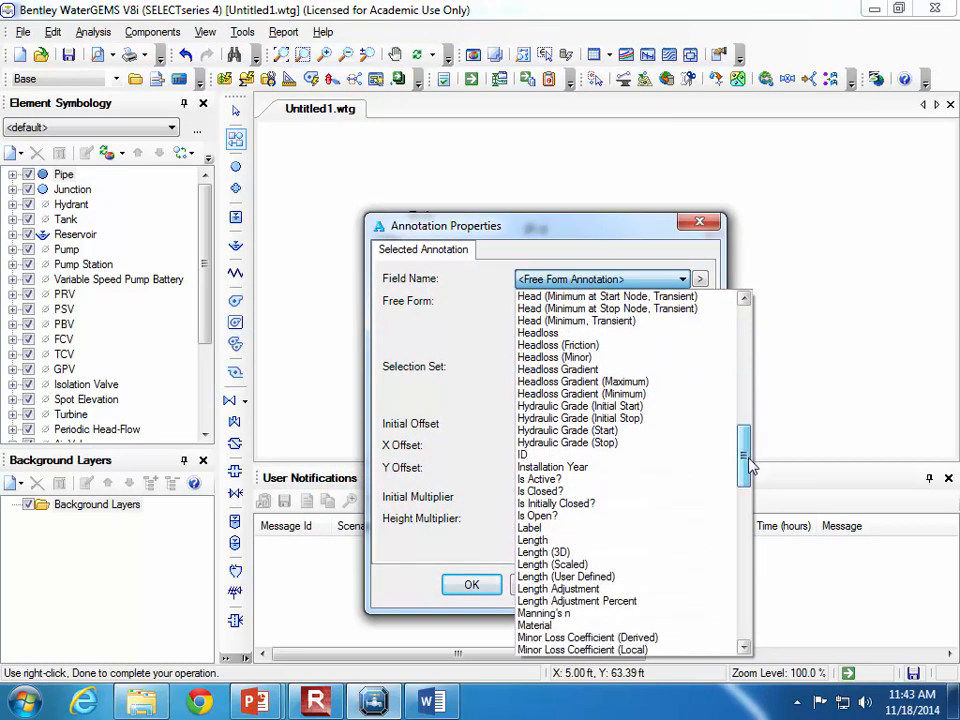
left_click(707, 541)
left_click(581, 301)
type("L =")
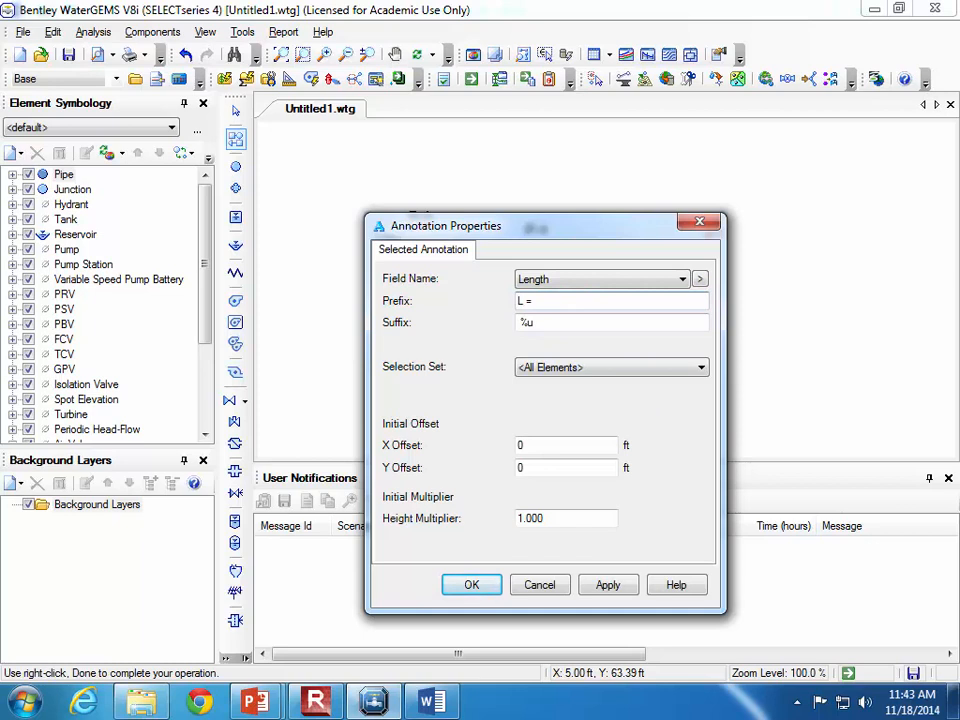
Try Y offsets of -10 ft and -9 ft for the pipe length annotation.
mouse_move(593, 234)
left_mouse_down()
mouse_move(129, 178)
mouse_move(295, 130)
left_mouse_up()
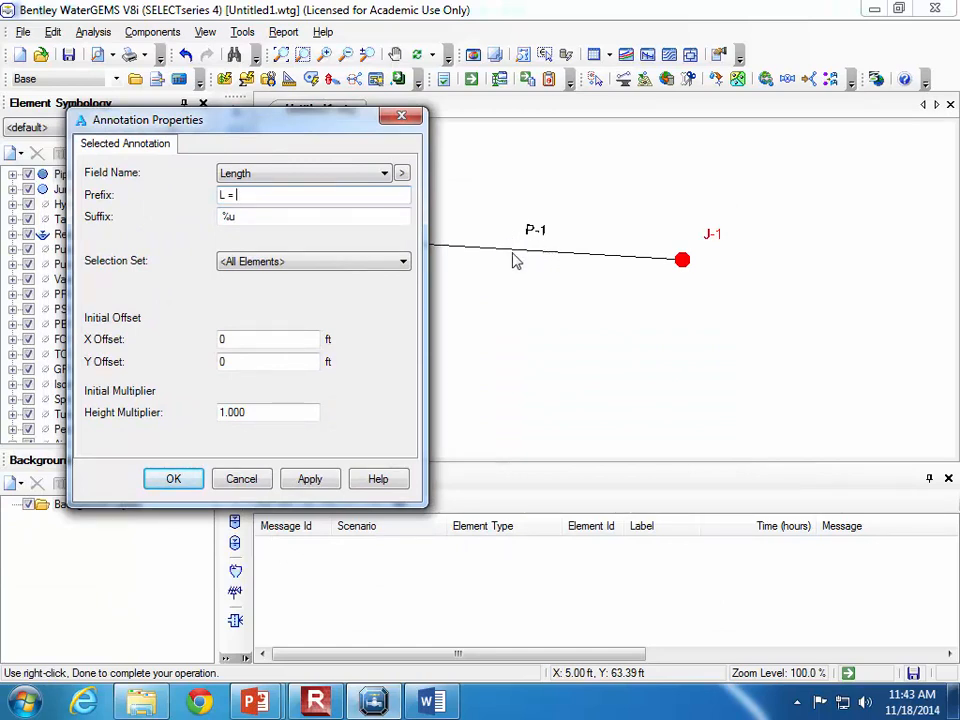
left_click(258, 361)
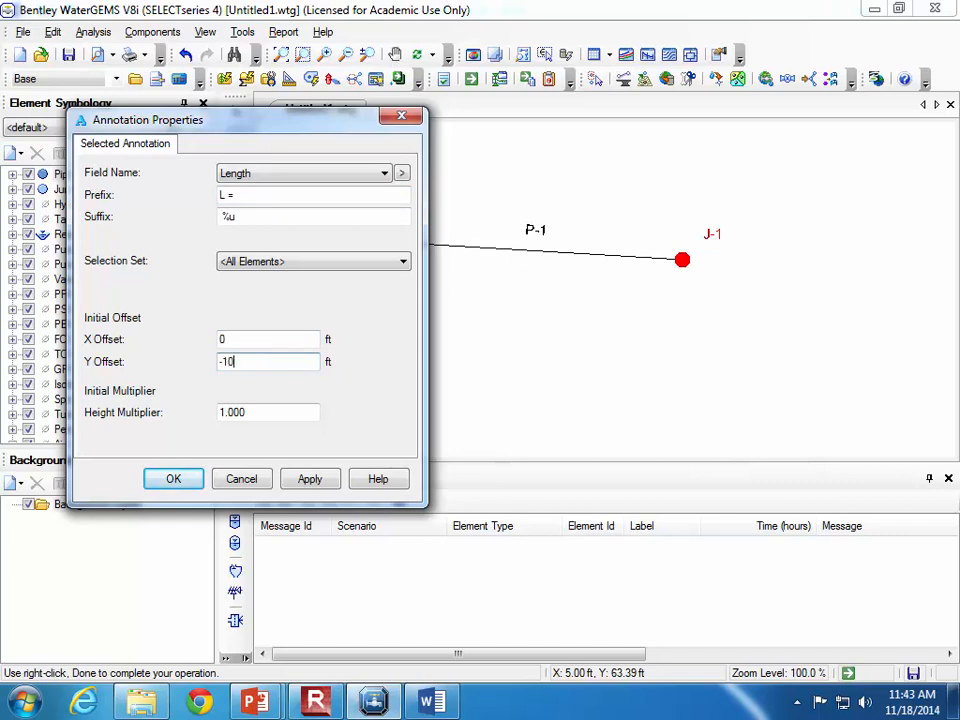
type("-10")
left_click(314, 479)
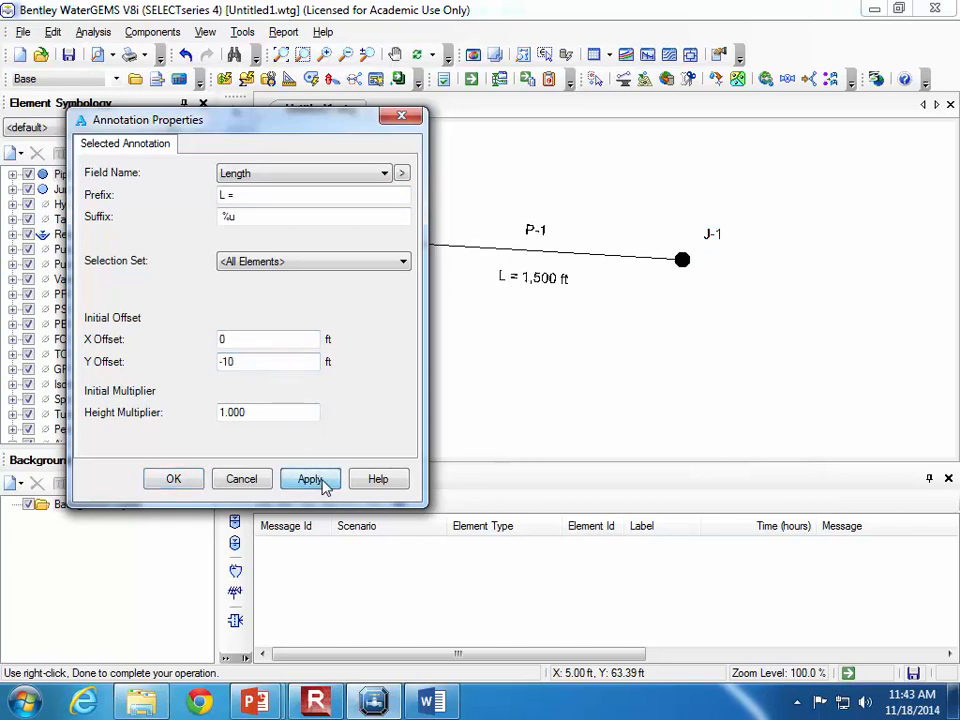
left_click_drag(263, 361, 318, 373)
type("-")
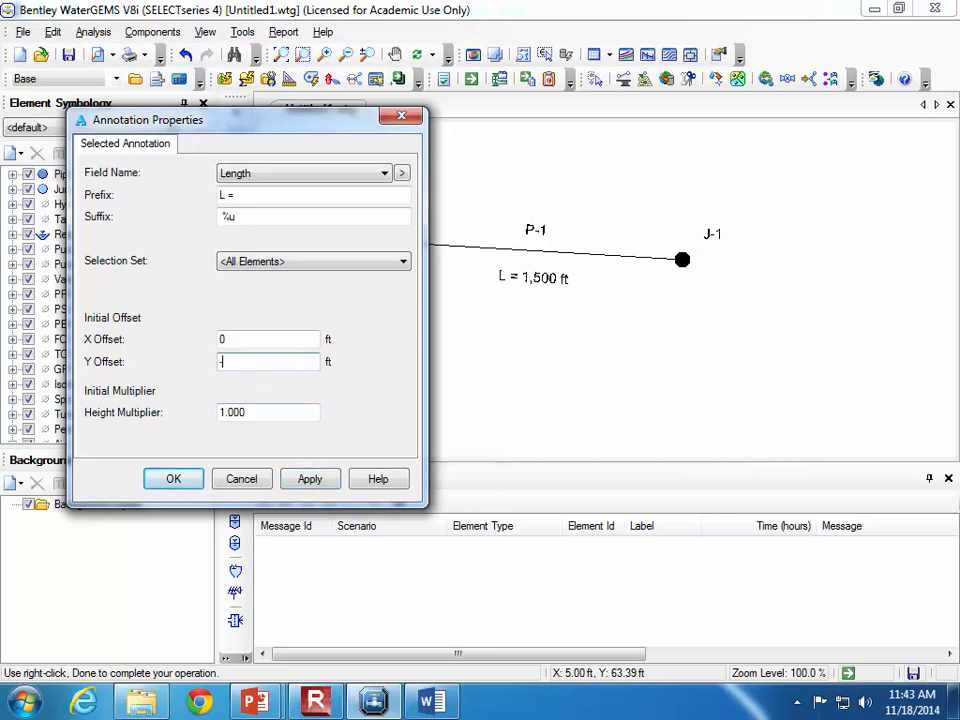
type("9")
left_click(306, 479)
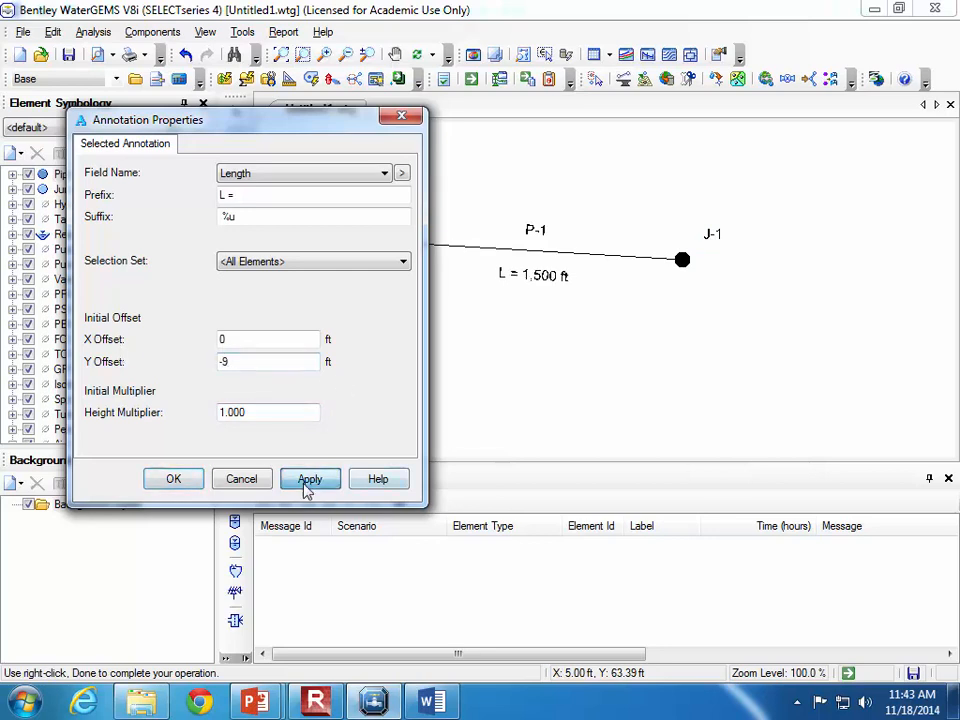
Set the pipe length annotation's Y offset to -8 ft and accept the annotation.
left_click_drag(326, 358, 238, 366)
type("-8")
left_click(316, 481)
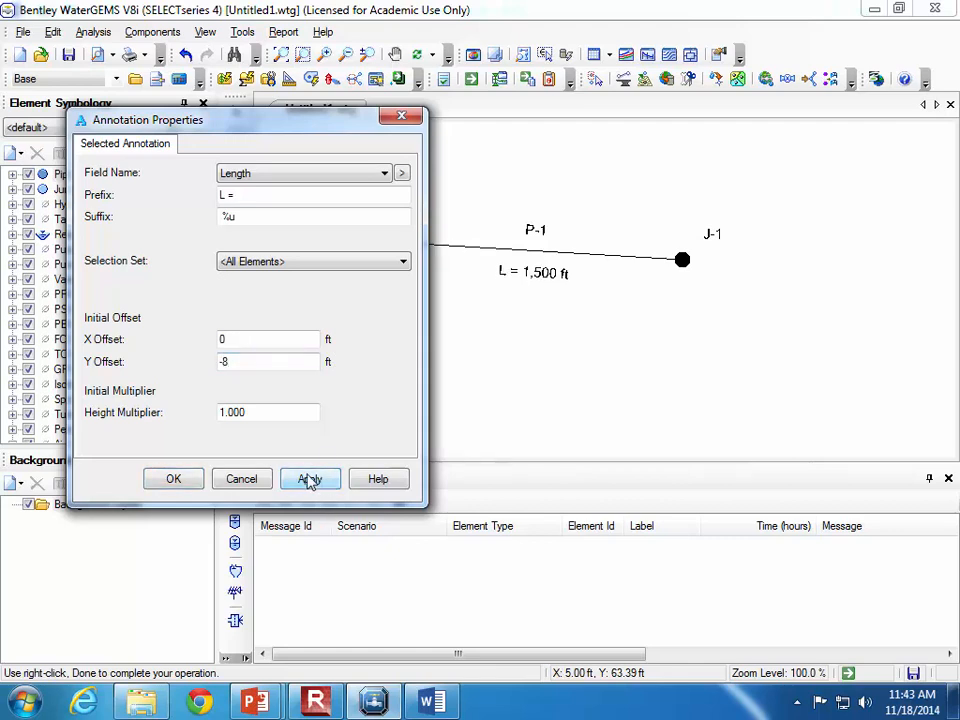
left_click(176, 481)
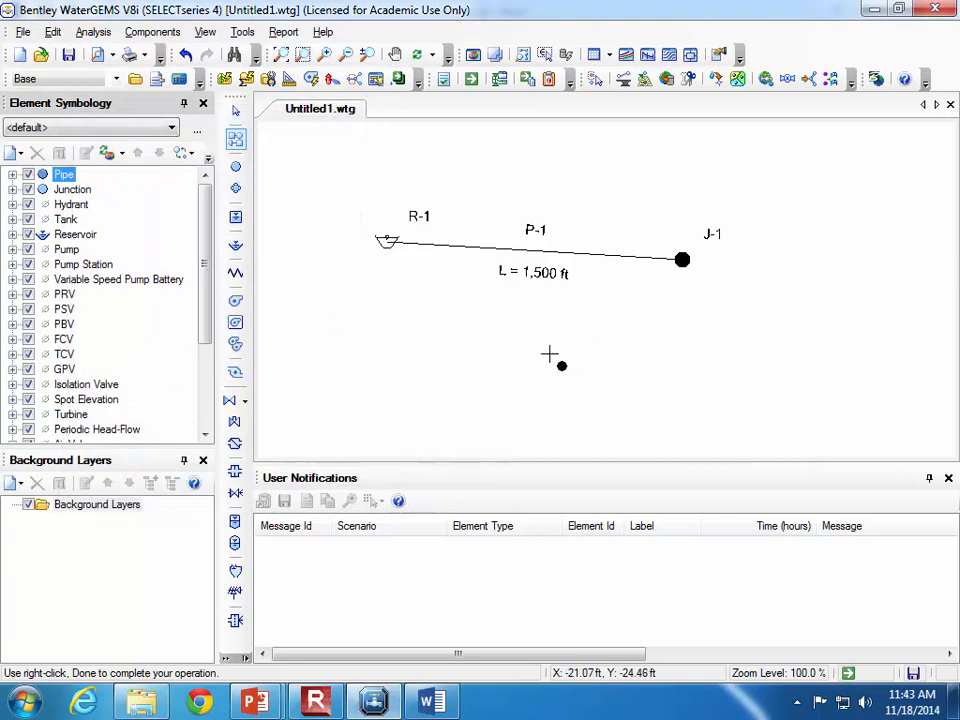
With the Select tool, reposition the P-1 label and the length annotation alongside the pipe.
left_click(233, 113)
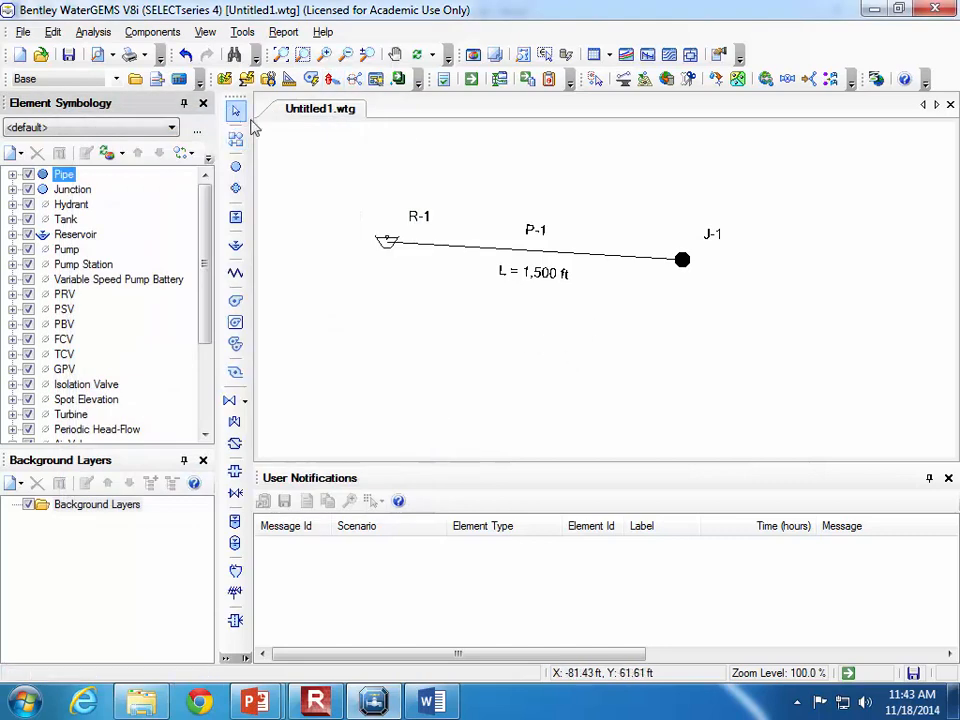
left_click(530, 273)
mouse_move(536, 273)
left_mouse_down()
mouse_move(551, 272)
mouse_move(555, 285)
mouse_move(549, 272)
mouse_move(497, 266)
mouse_move(533, 264)
mouse_move(514, 266)
mouse_move(538, 280)
left_mouse_up()
left_click_drag(619, 302, 553, 276)
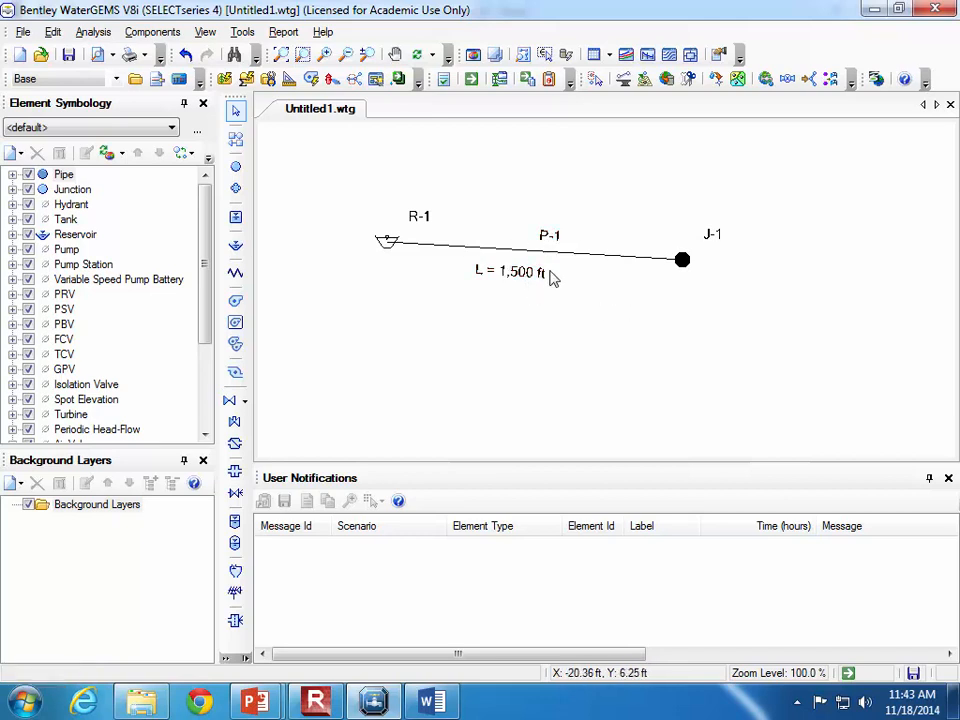
Hide the pipe label annotation and move the length annotation to just below the middle of pipe P-1.
left_click(13, 175)
left_click(45, 189)
left_click(517, 279)
left_click_drag(517, 279, 525, 328)
left_click(518, 331)
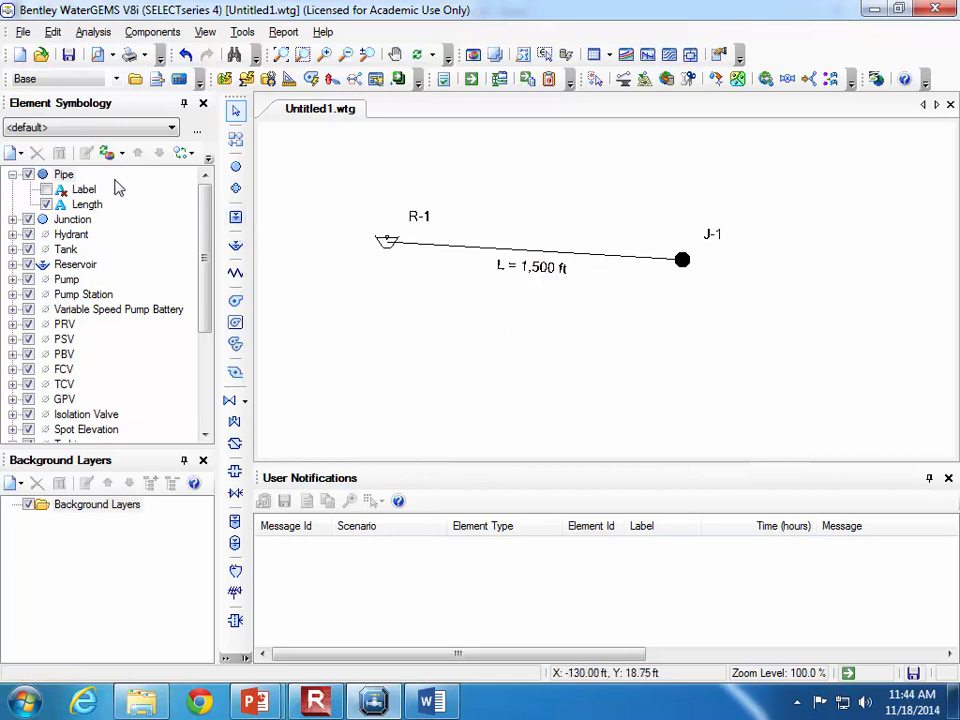
Create a second pipe annotation that shows the Diameter field with the prefix "D =".
right_click(68, 176)
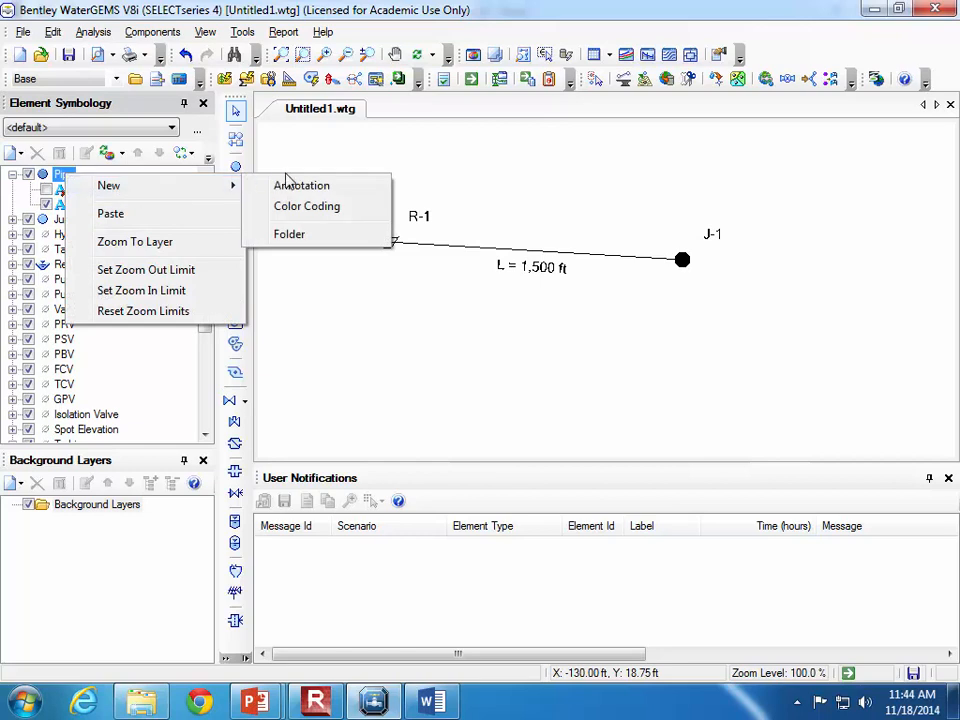
mouse_move(235, 186)
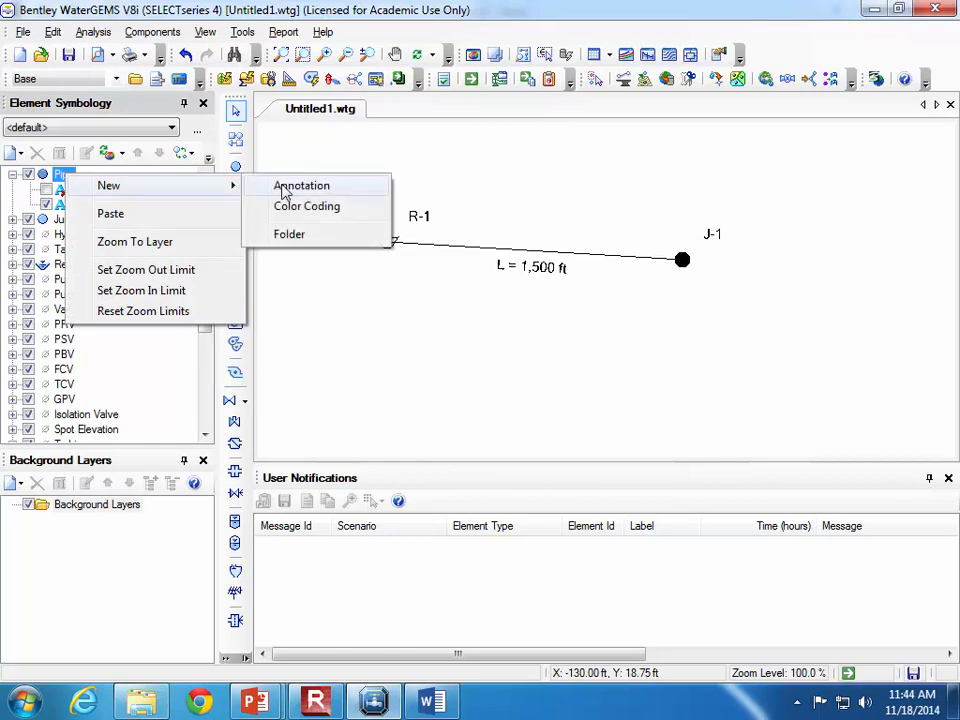
left_click(283, 190)
left_click(616, 207)
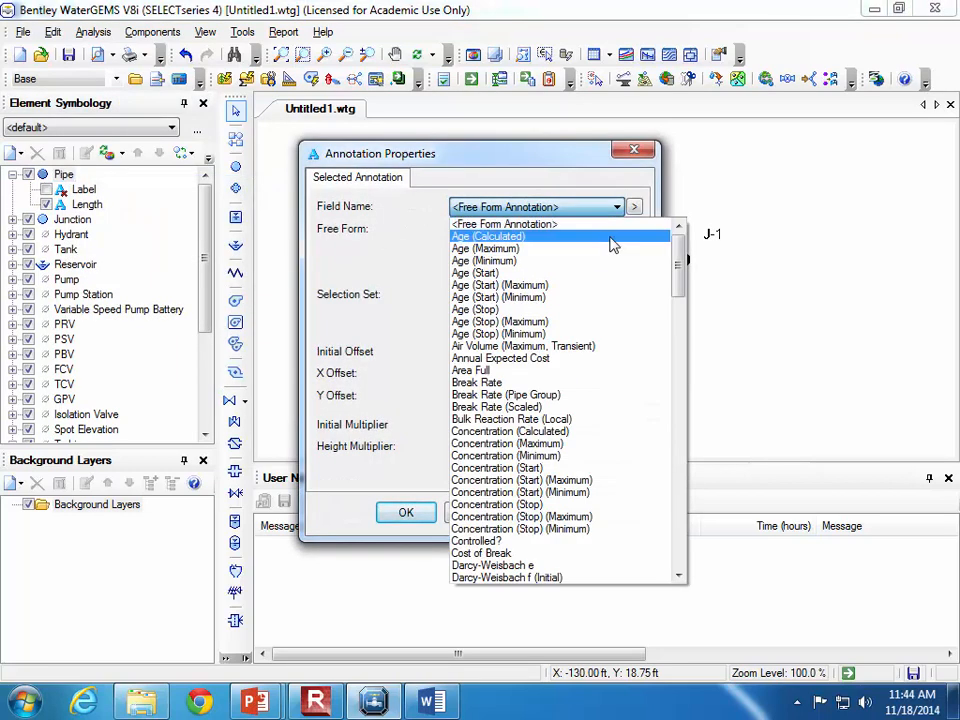
left_click_drag(681, 270, 681, 304)
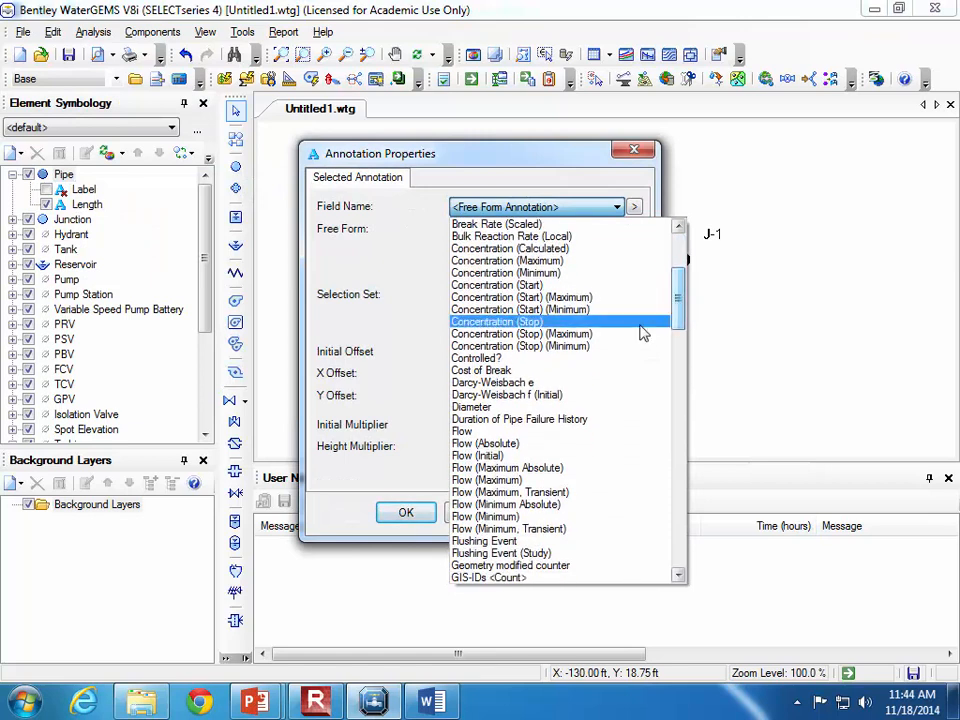
left_click(594, 408)
left_click(529, 228)
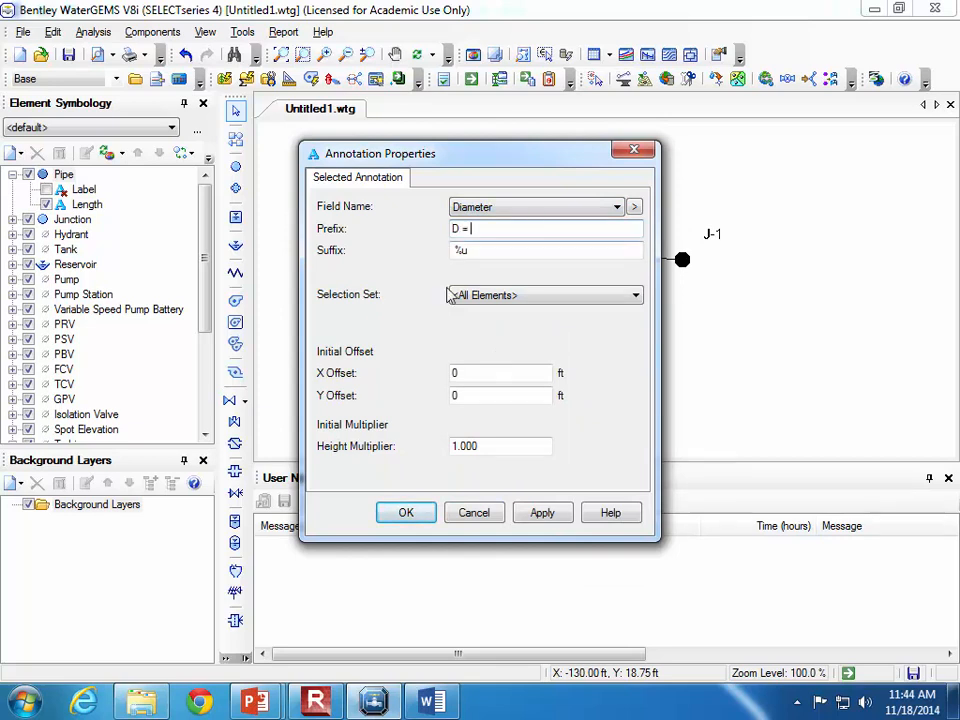
Set the pipe diameter annotation's Y offset to -13 ft and accept the annotation.
mouse_move(545, 151)
left_mouse_down()
mouse_move(758, 197)
mouse_move(791, 232)
left_mouse_up()
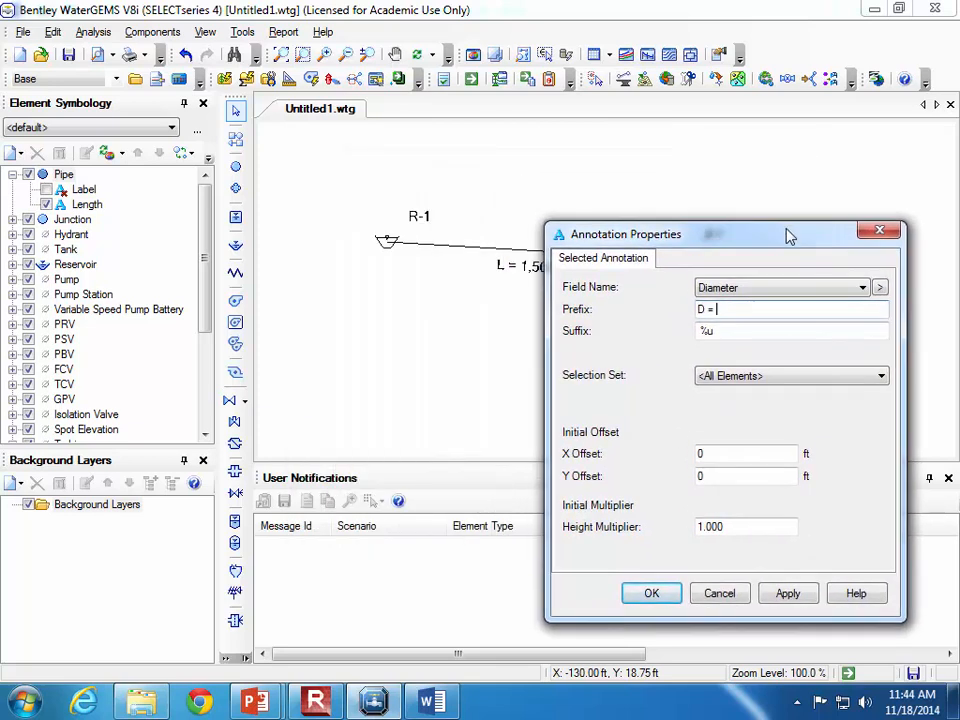
double_click(729, 477)
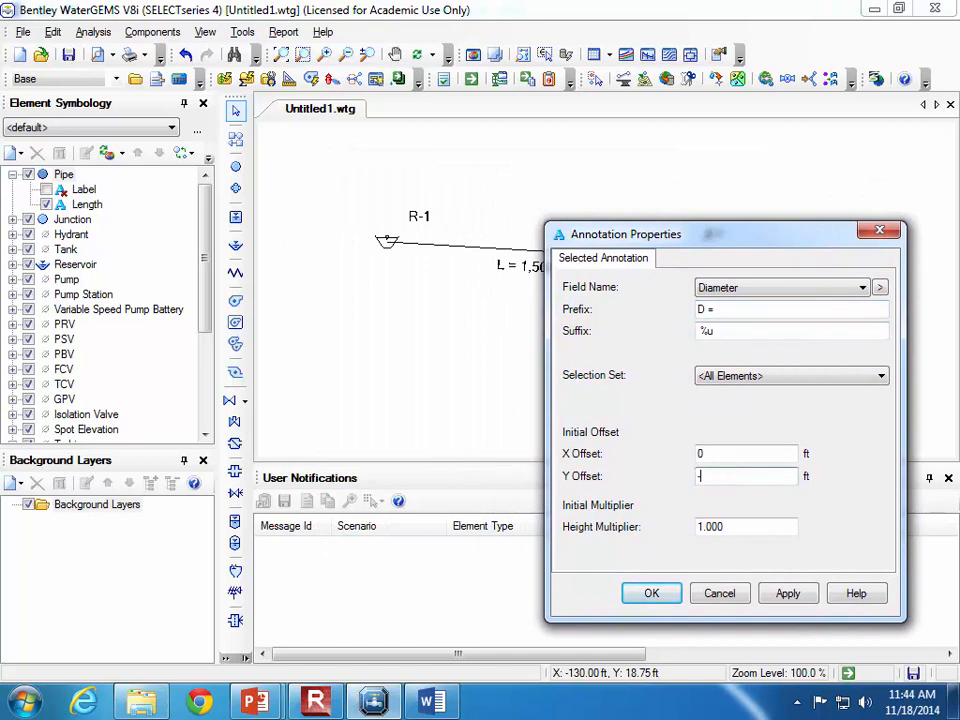
type("-13")
left_click(792, 594)
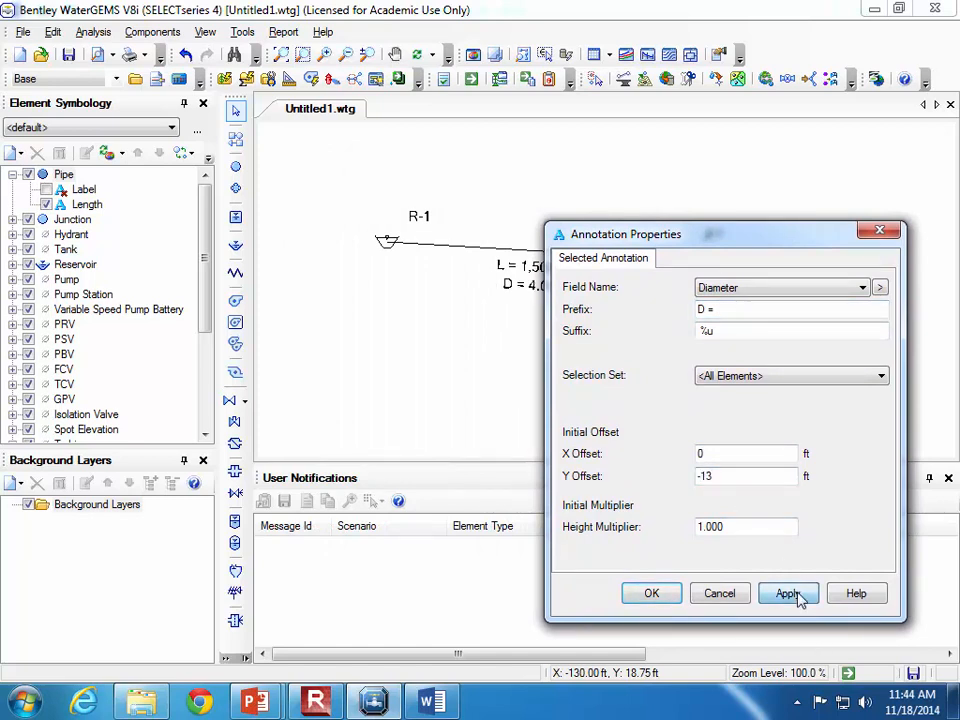
left_click(663, 590)
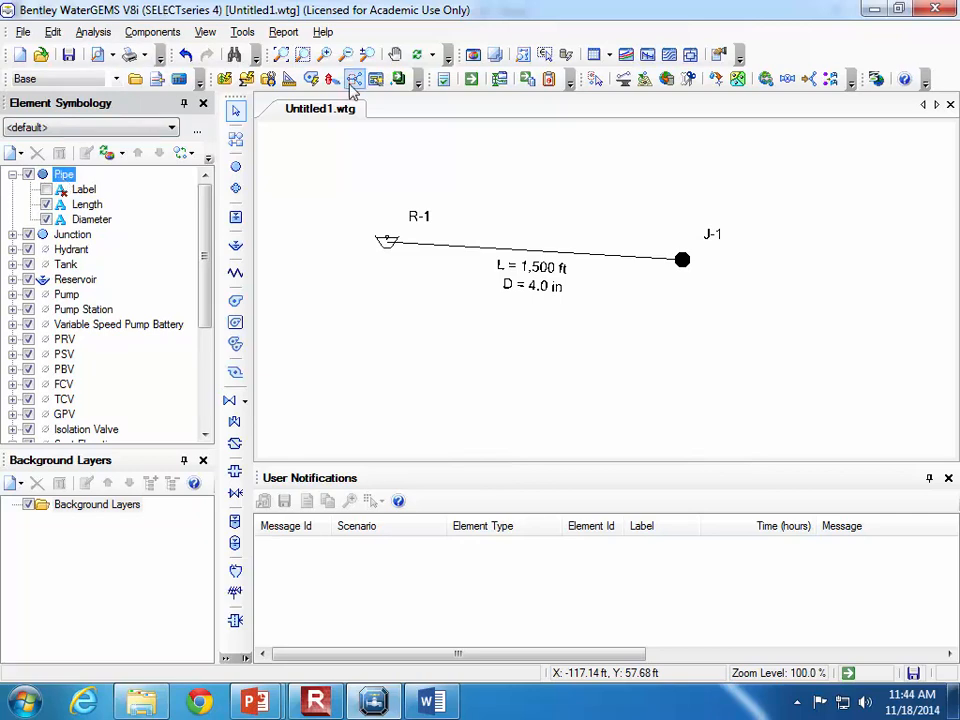
Create a new pipe annotation that shows the Headloss field with the prefix "HL =".
right_click(62, 173)
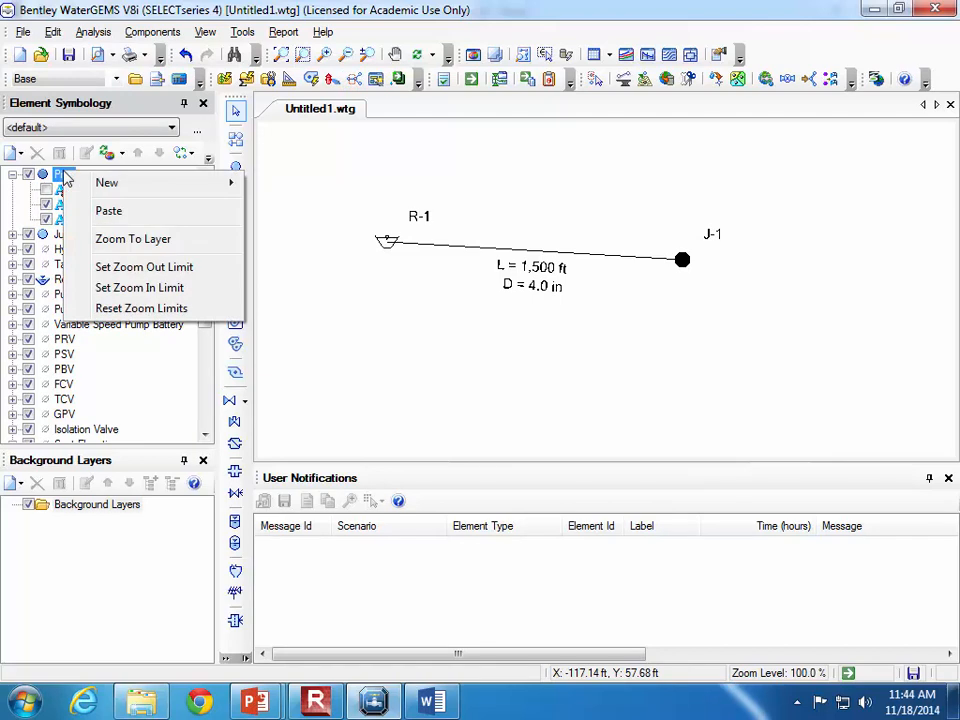
mouse_move(105, 186)
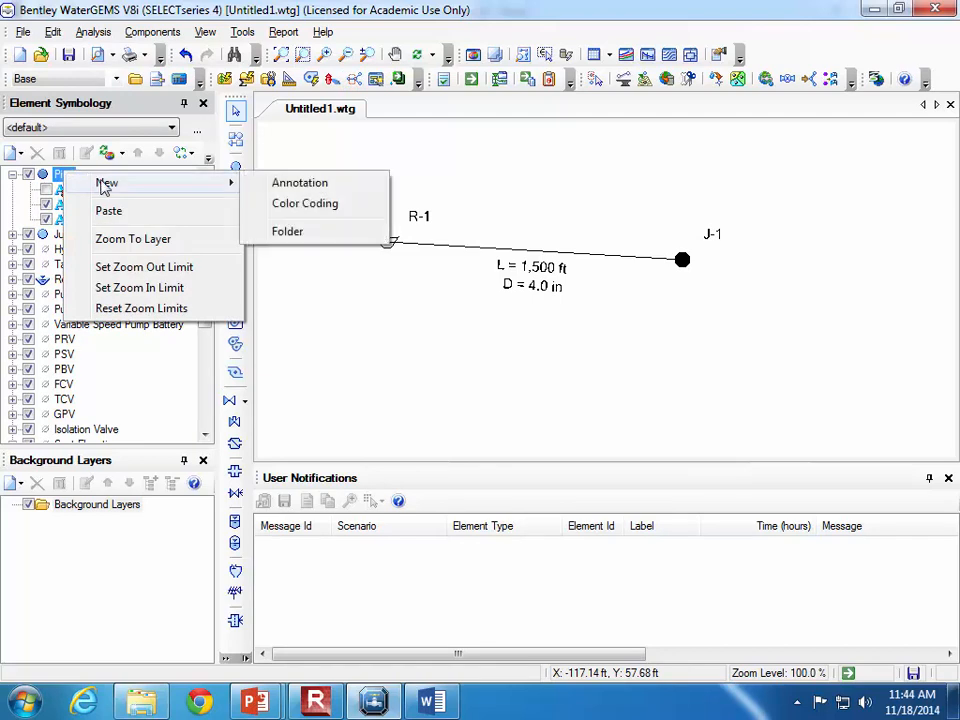
left_click(285, 184)
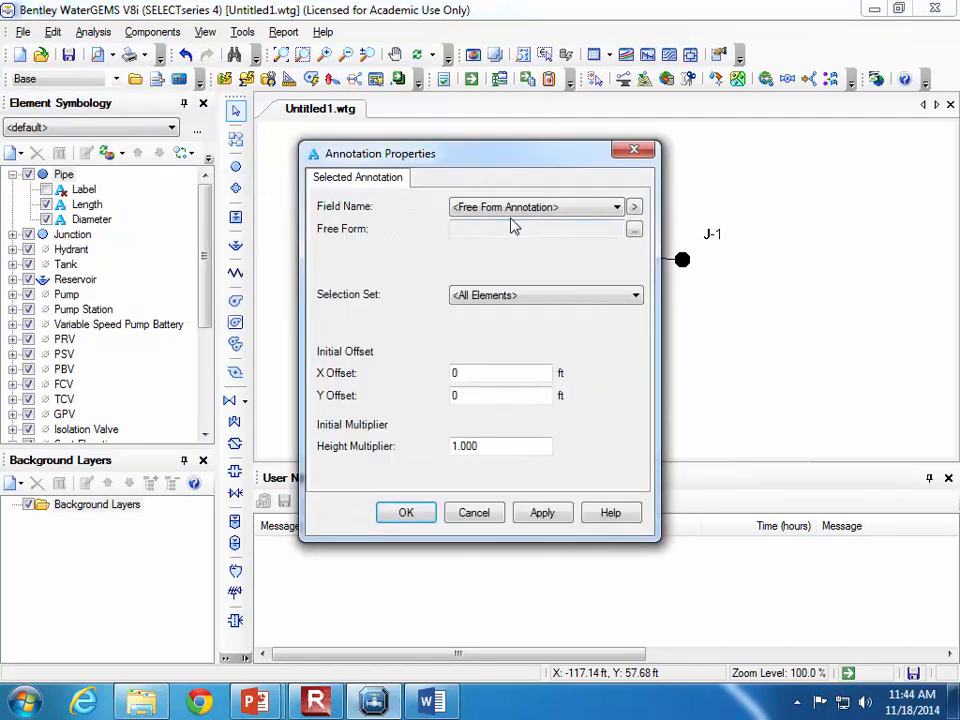
left_click(508, 210)
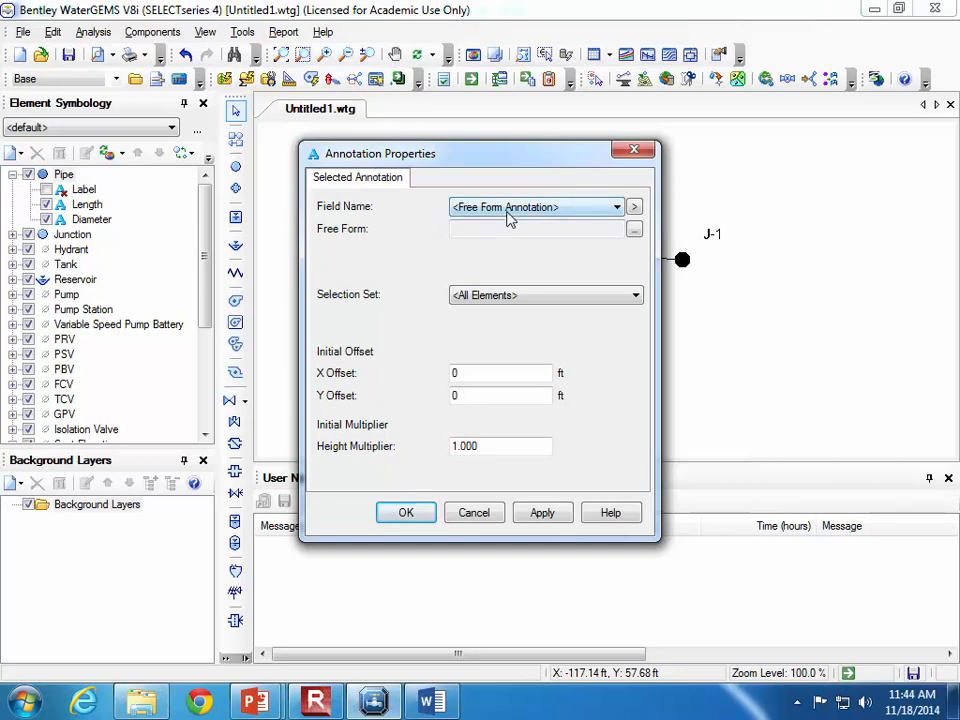
left_click_drag(677, 262, 677, 340)
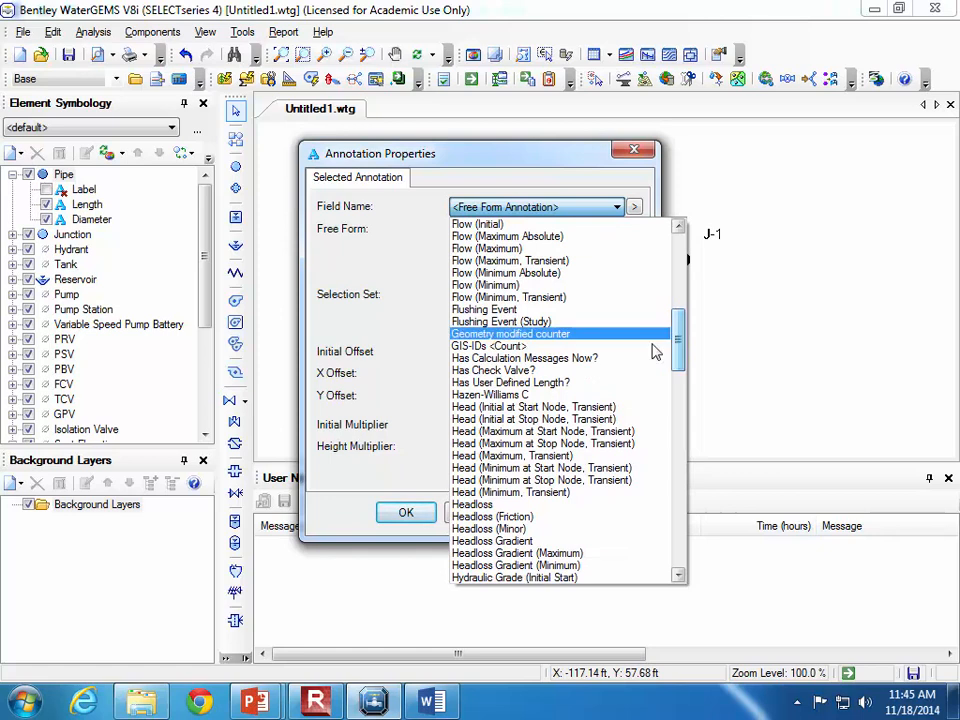
left_click(537, 510)
left_click(476, 229)
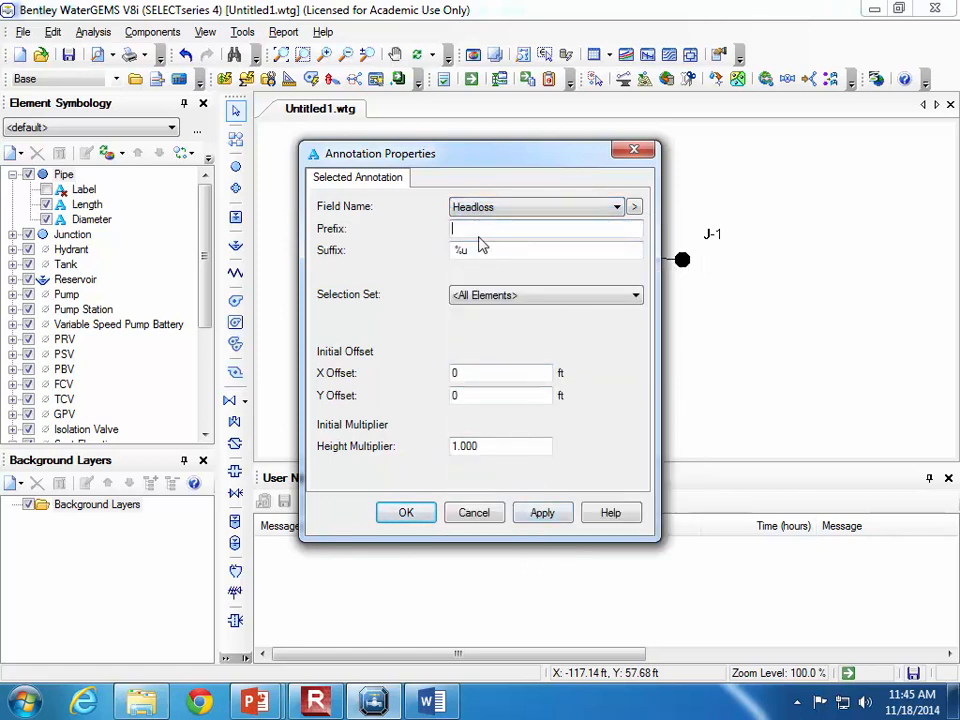
type("HL =")
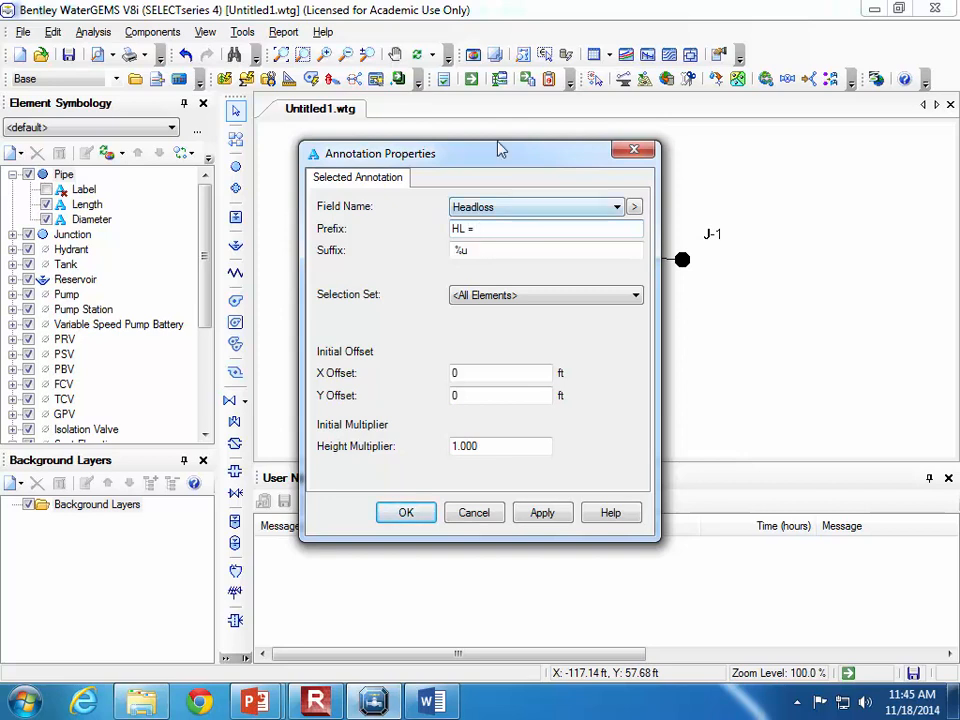
Set the headloss annotation's Y offset to 8 ft so it sits above the pipe, and accept the annotation.
mouse_move(506, 152)
left_mouse_down()
mouse_move(208, 199)
mouse_move(281, 229)
mouse_move(287, 222)
left_mouse_up()
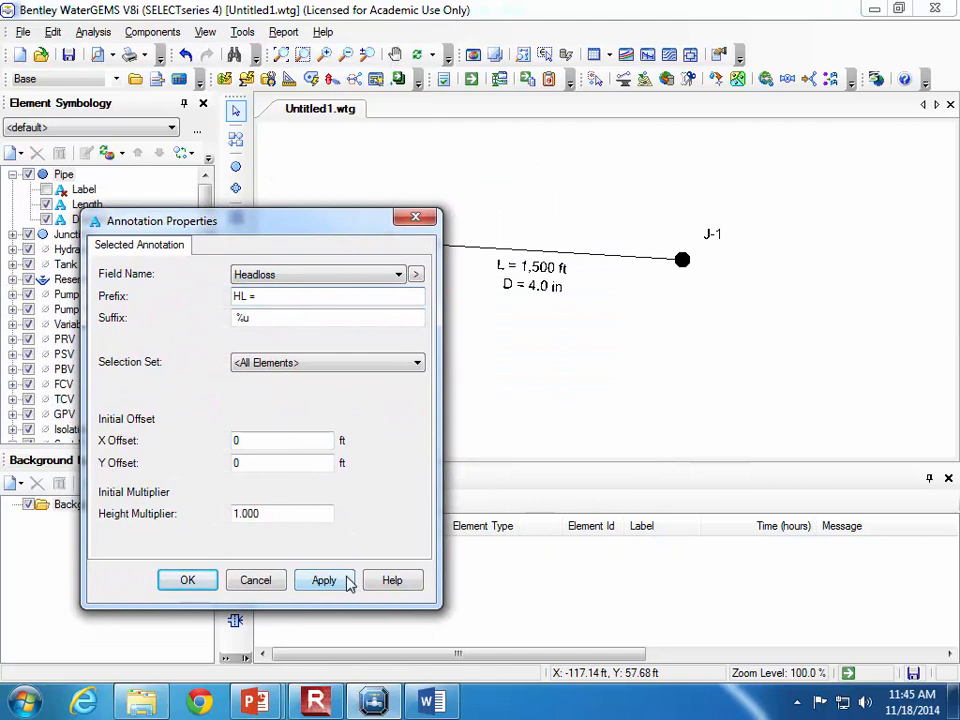
left_click(347, 581)
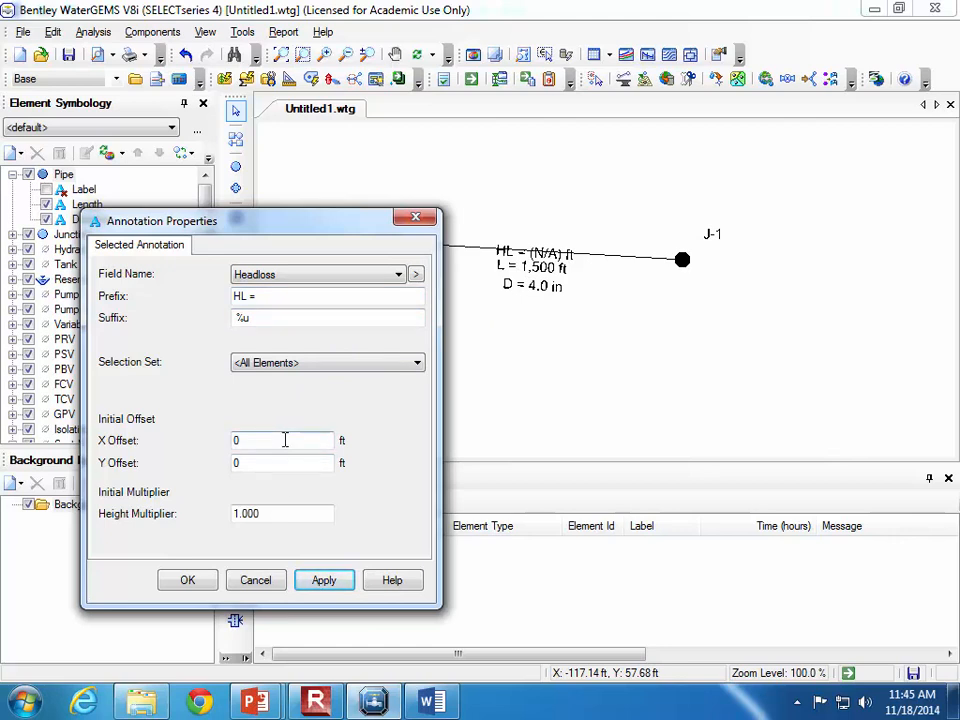
double_click(283, 463)
type("8")
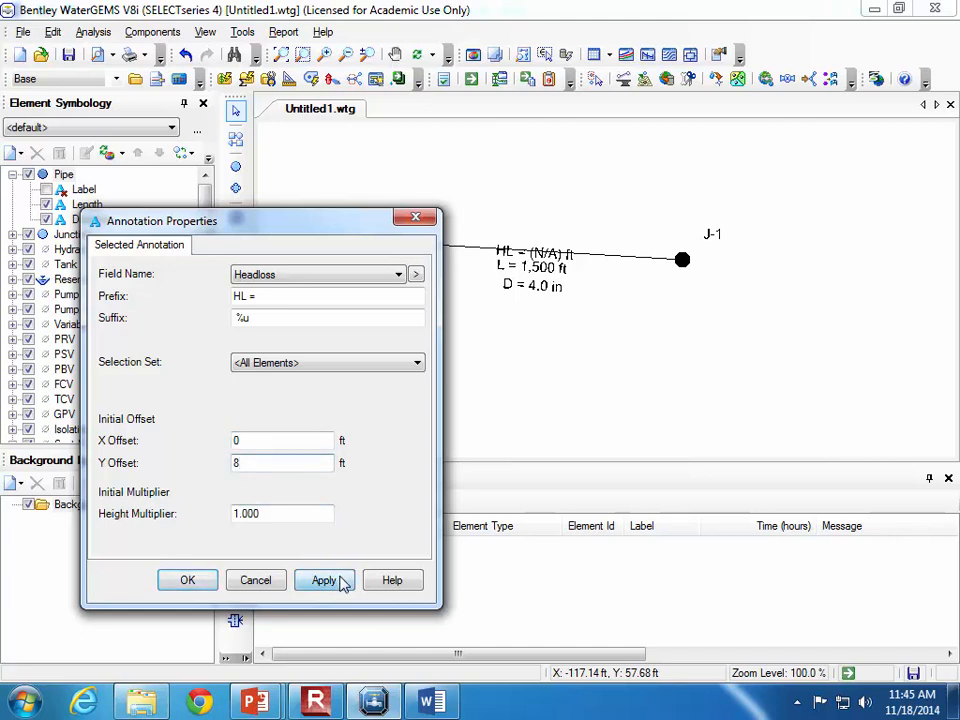
left_click(342, 579)
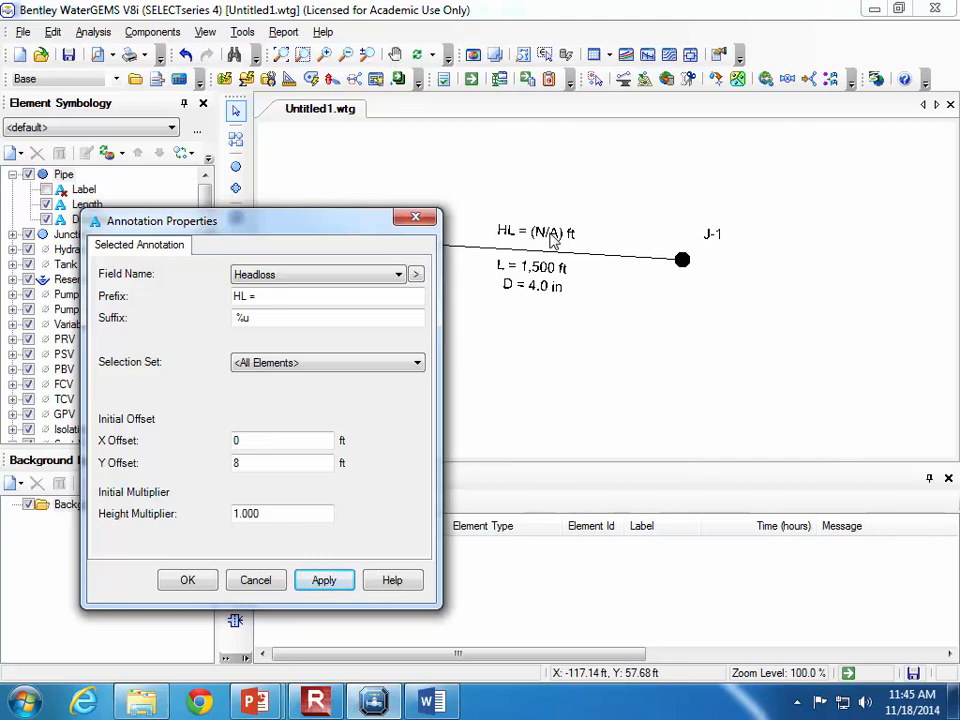
left_click(187, 581)
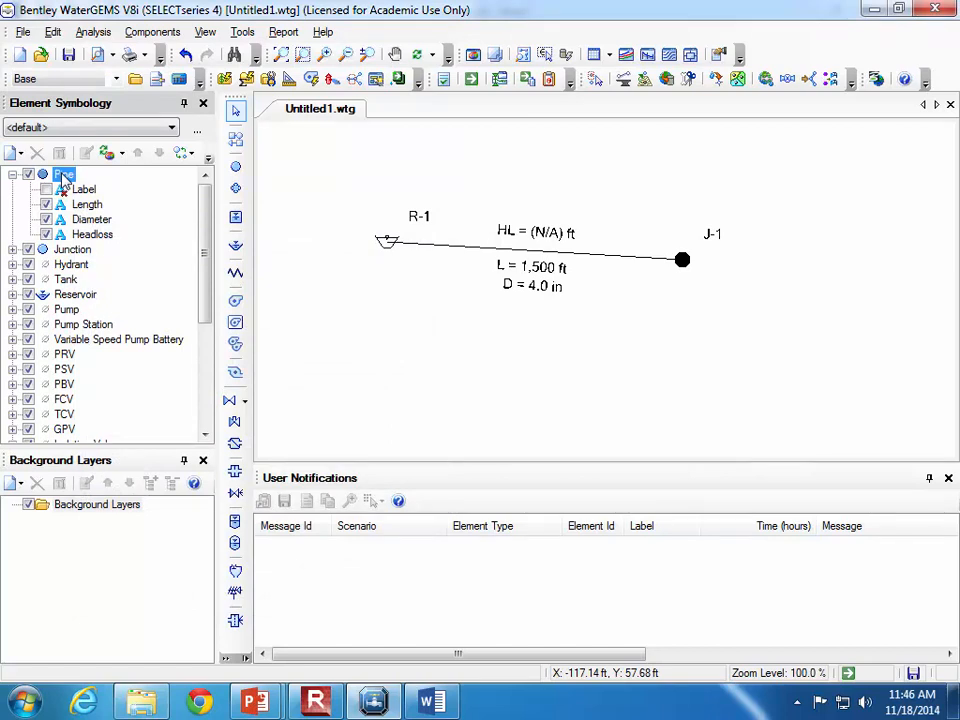
Create another pipe annotation that shows the Material field.
right_click(63, 177)
mouse_move(113, 190)
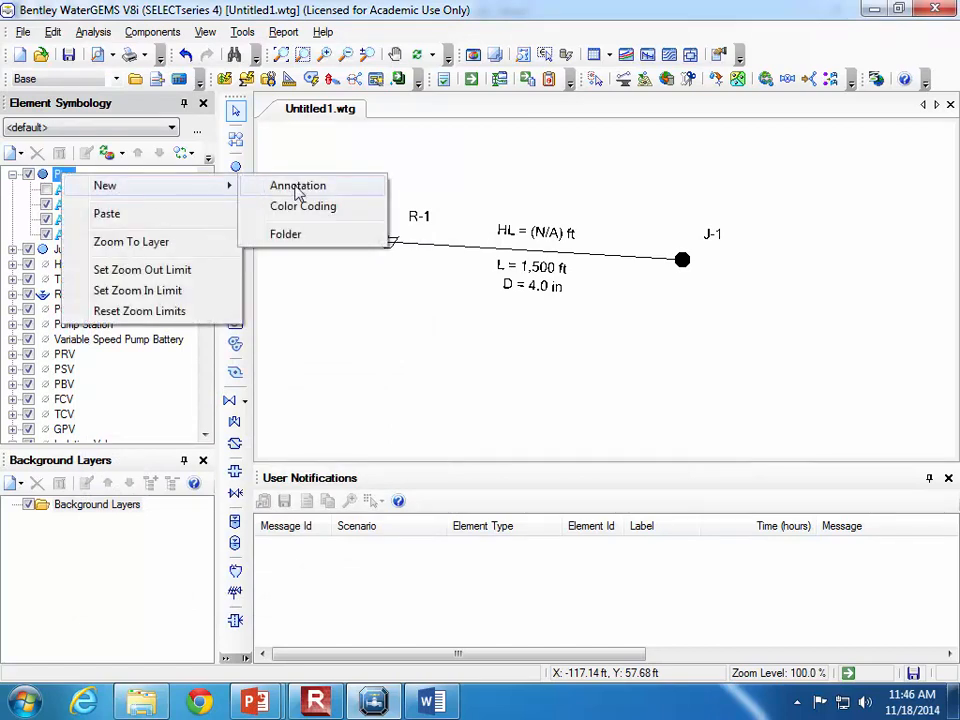
left_click(298, 187)
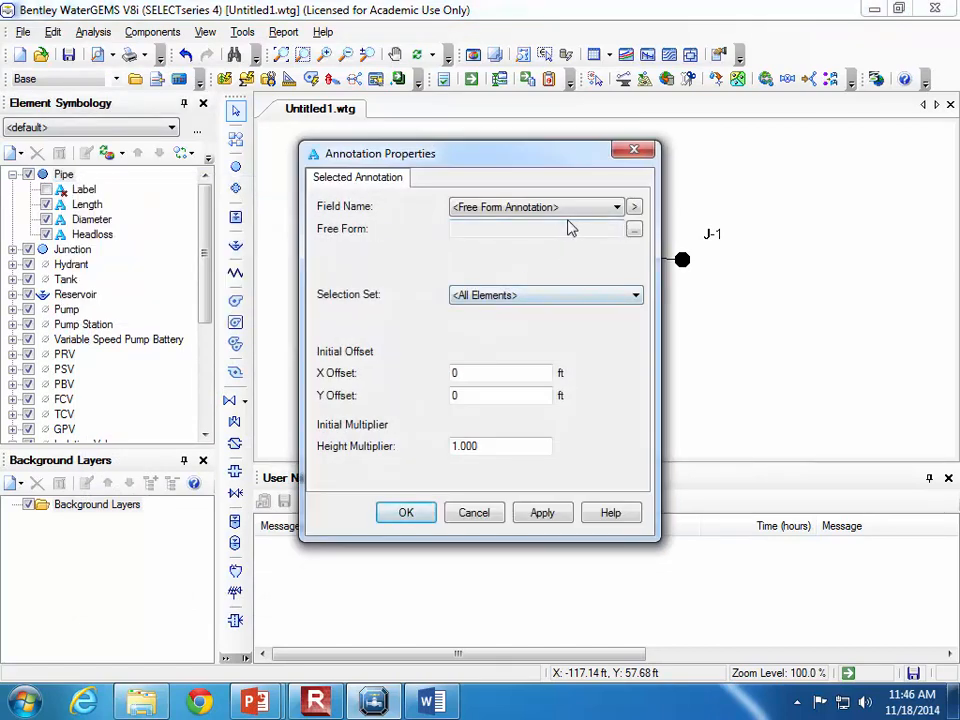
left_click(616, 207)
left_click_drag(683, 278, 688, 417)
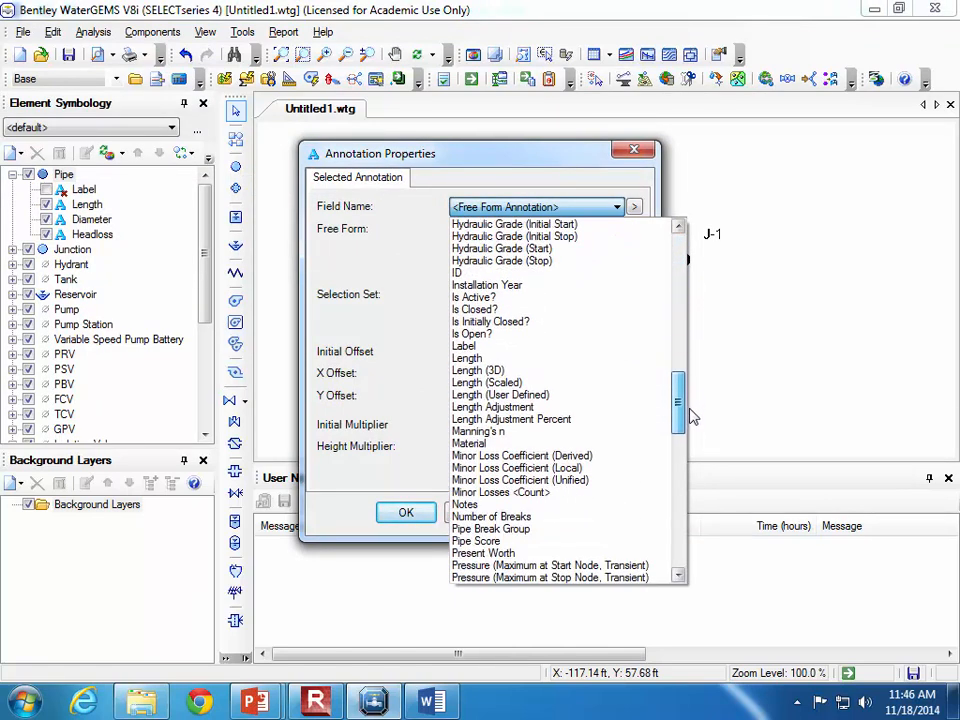
left_click(596, 443)
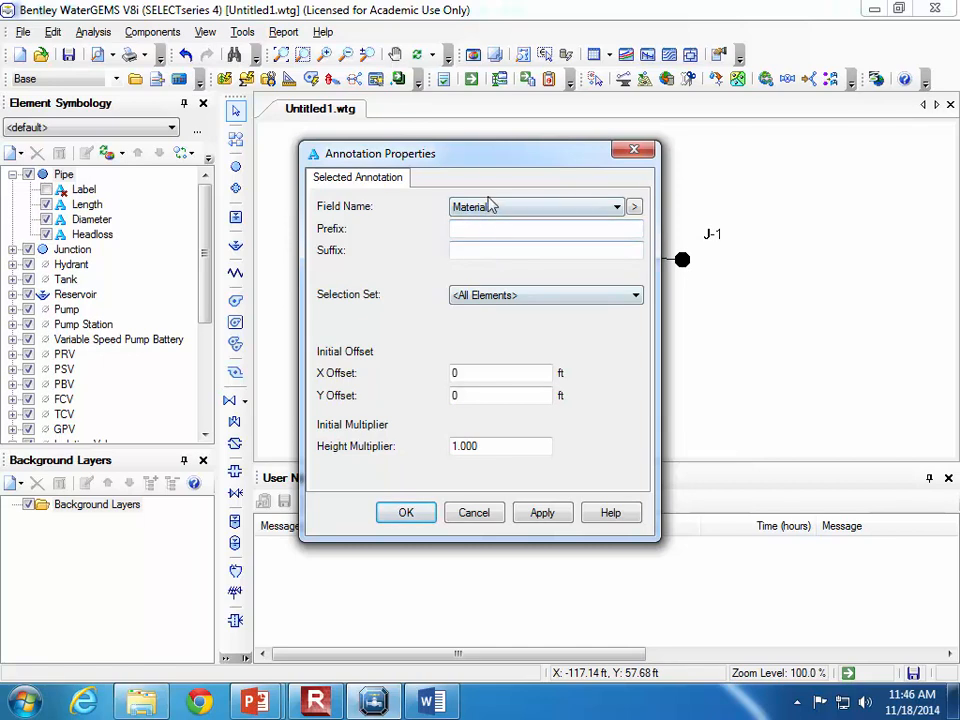
Set the material annotation's Y offset to 14 ft to place it above the headloss text, and accept the annotation.
left_click_drag(495, 154, 531, 309)
double_click(523, 548)
type("14")
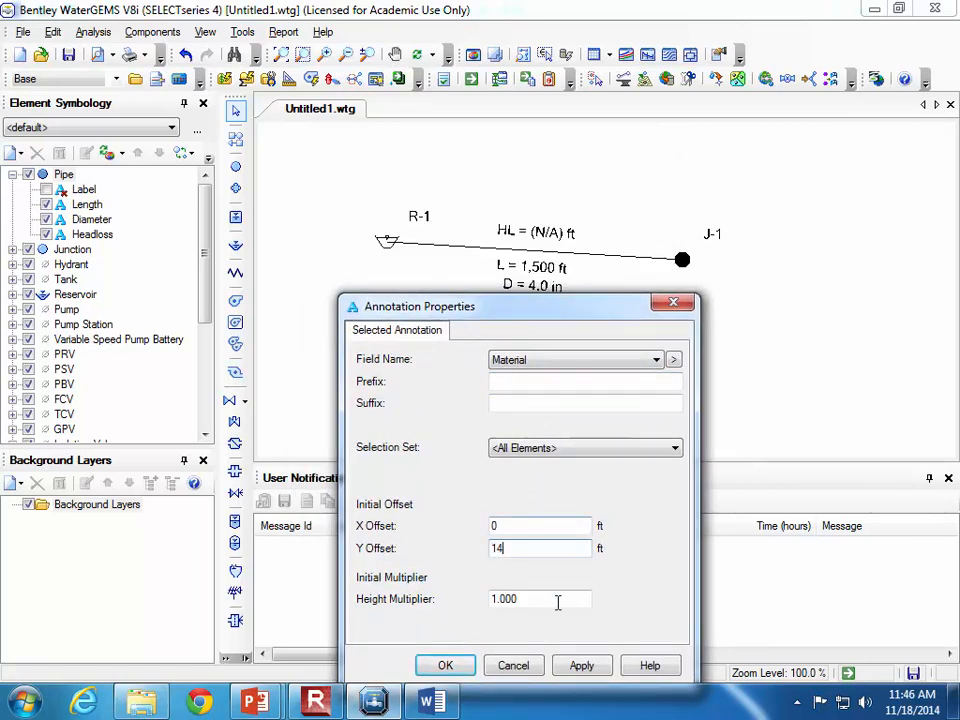
left_click(596, 668)
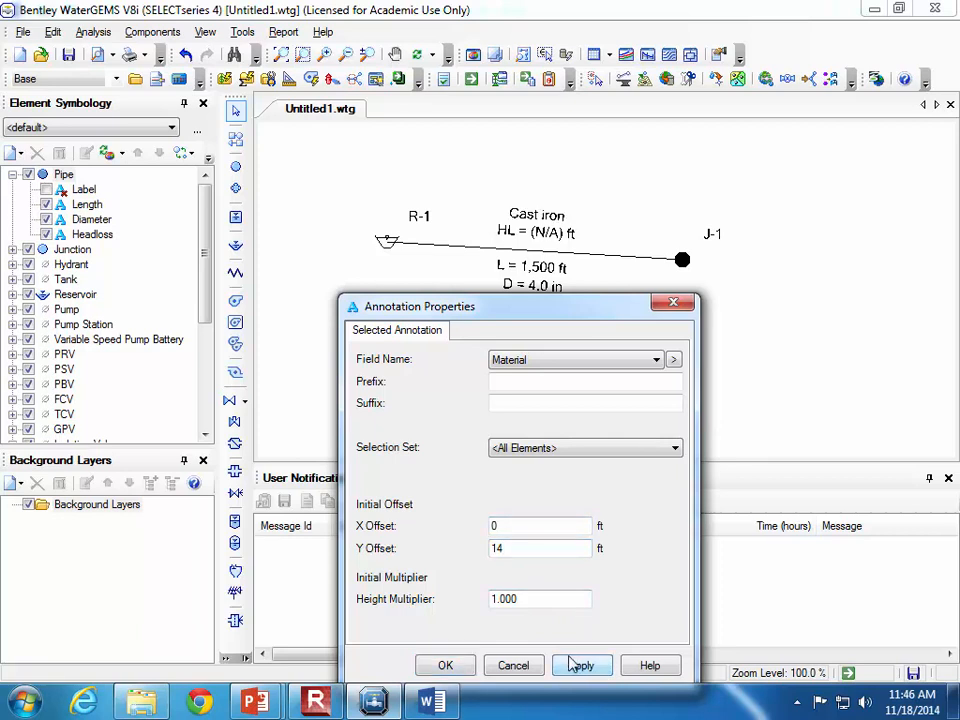
left_click(446, 666)
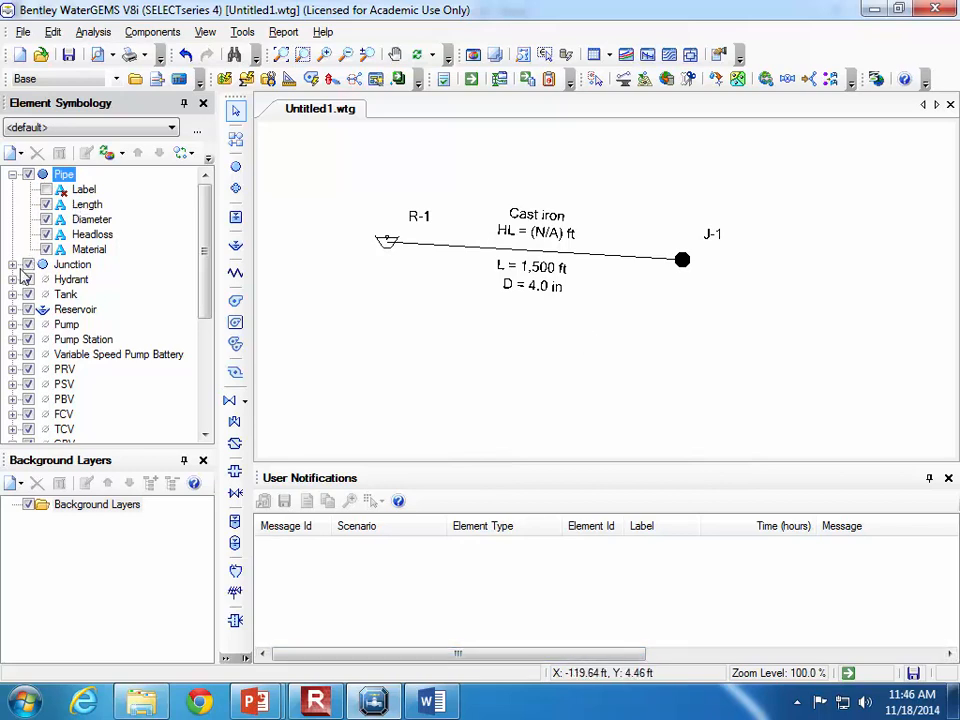
Hide the reservoir label annotation and create a reservoir annotation that shows the Elevation field with the prefix "ELEV =".
left_click(13, 310)
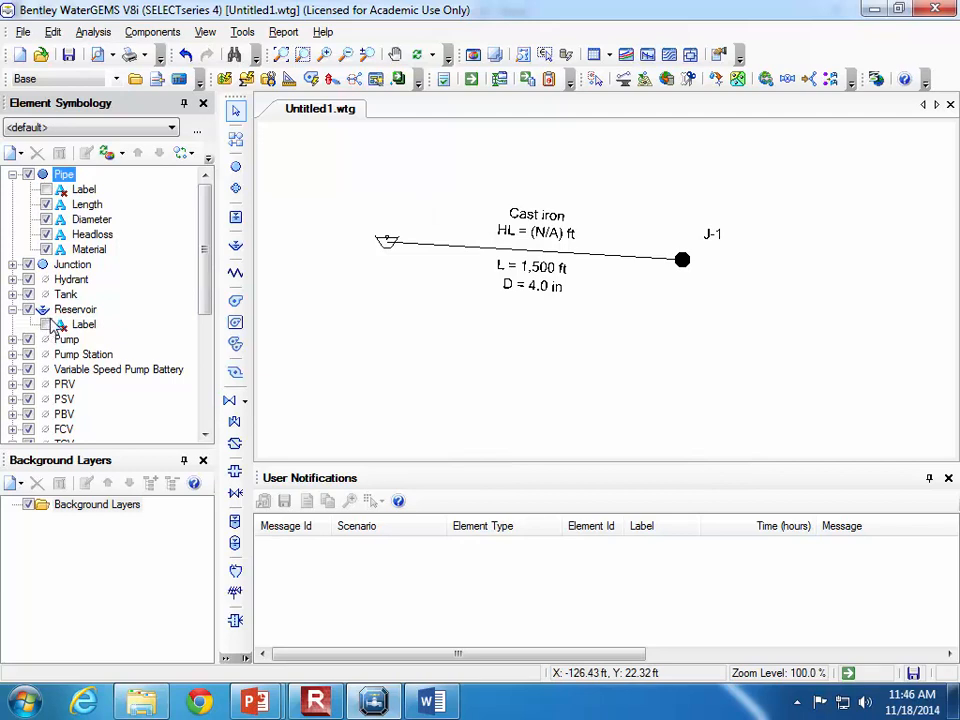
right_click(86, 311)
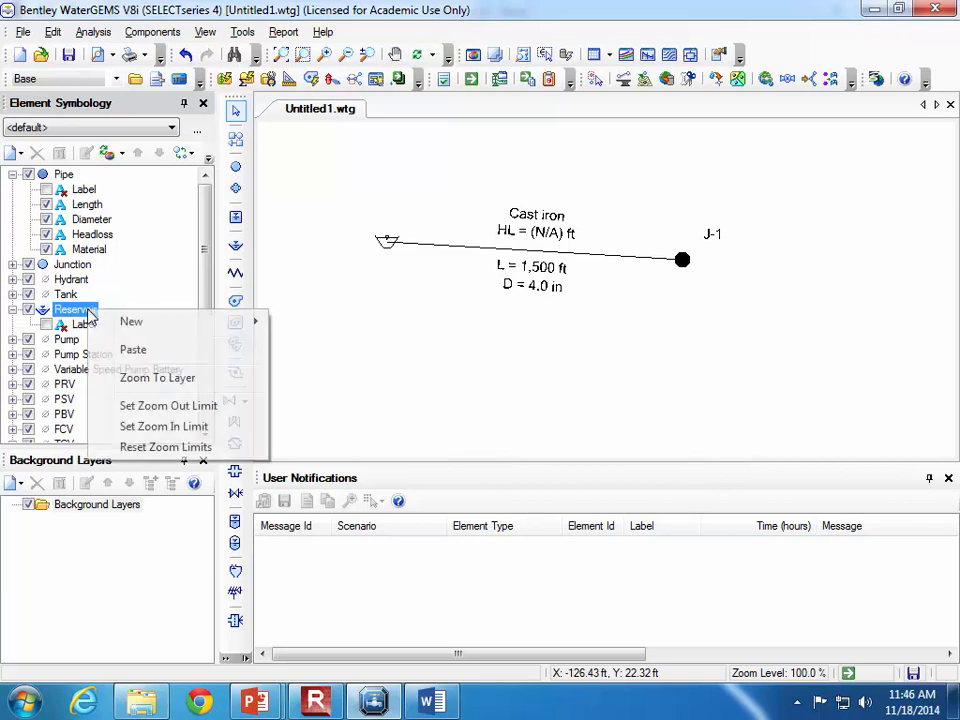
mouse_move(174, 326)
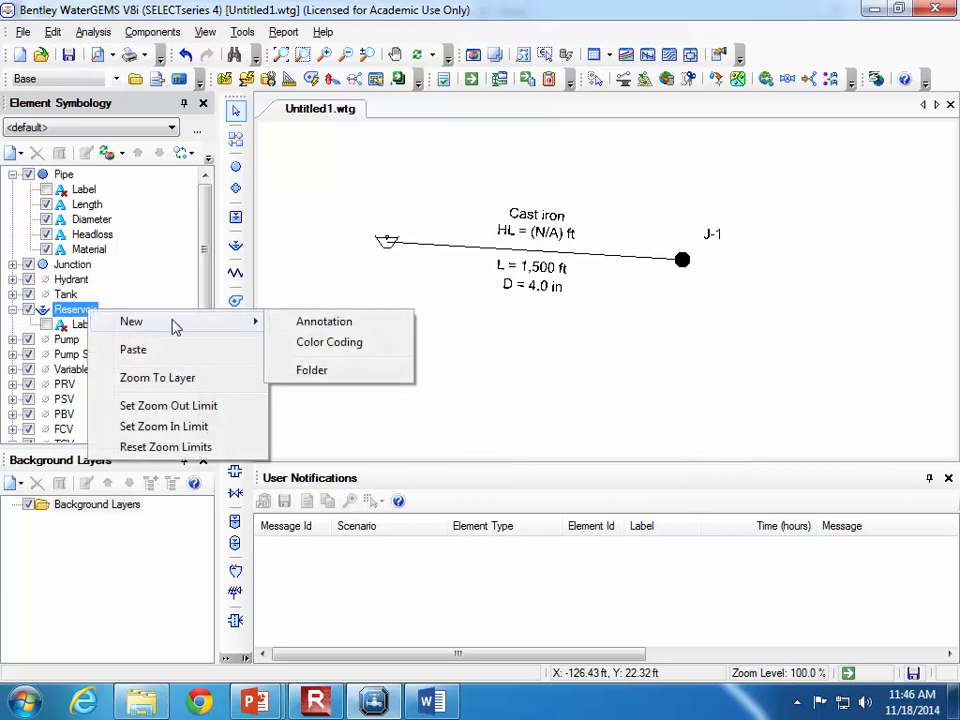
left_click(310, 330)
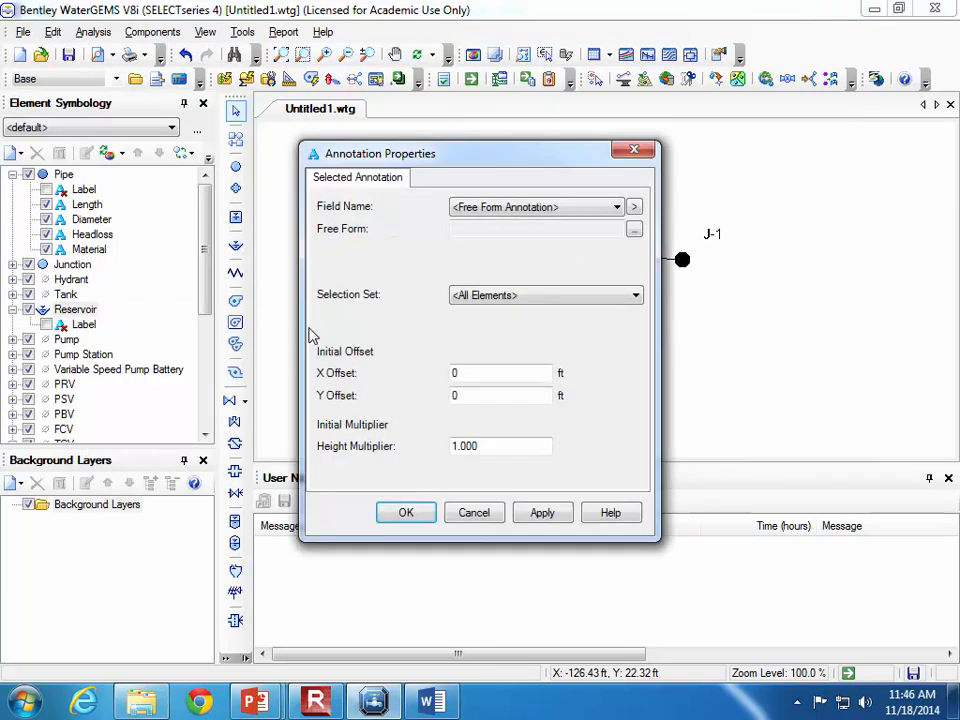
left_click(579, 210)
mouse_move(637, 280)
left_mouse_down()
mouse_move(641, 318)
mouse_move(641, 285)
left_mouse_up()
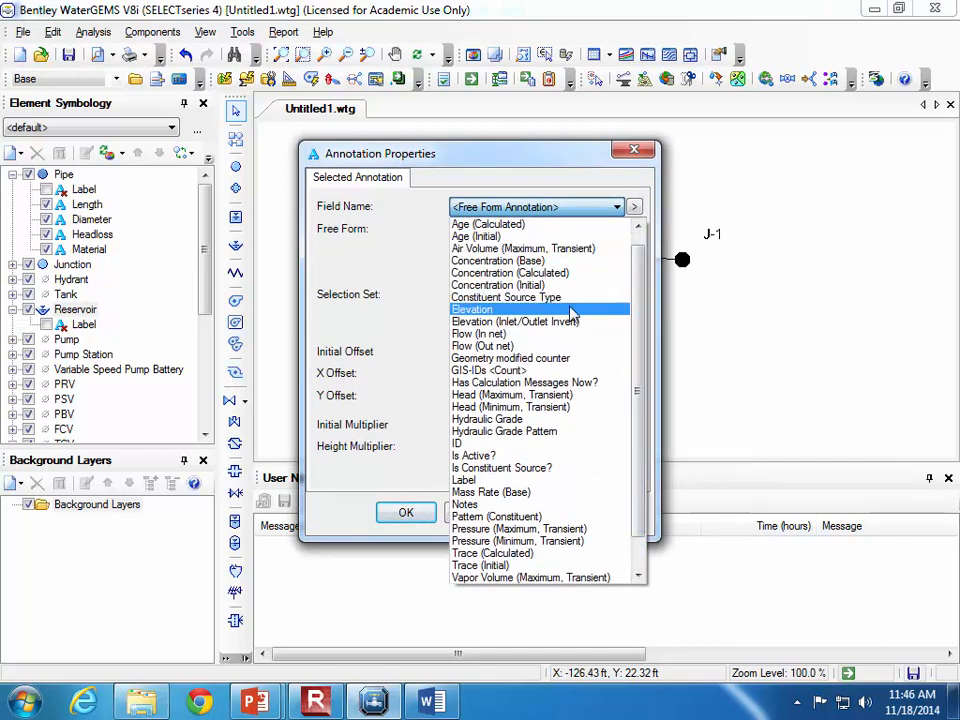
left_click(570, 309)
left_click(512, 230)
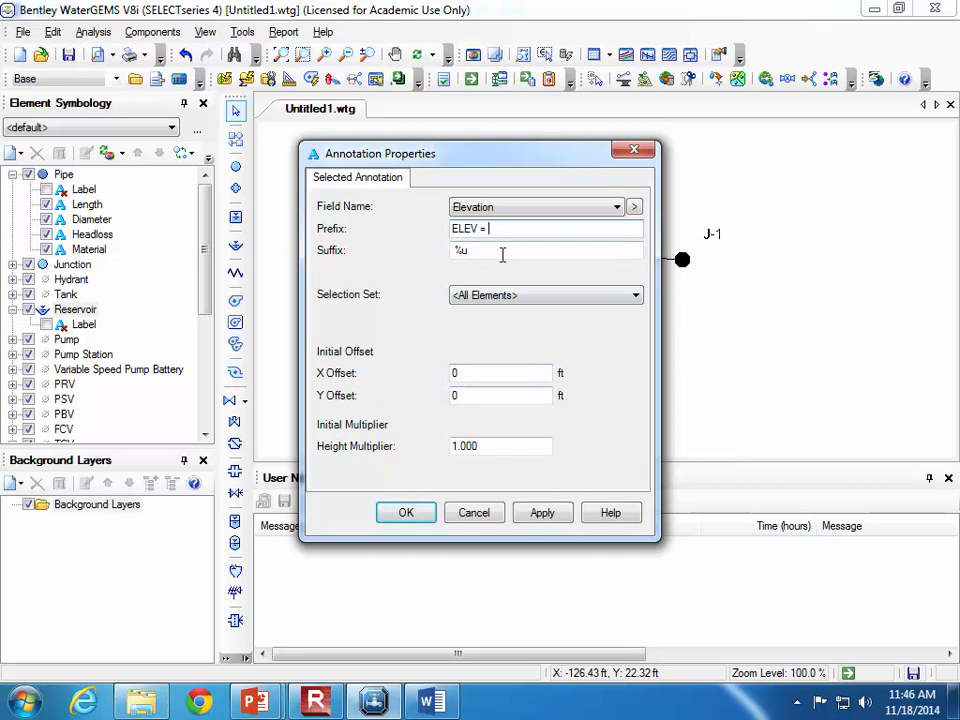
Set the reservoir elevation annotation's X offset to -10 ft and Y offset to 7 ft, and accept the annotation.
mouse_move(477, 157)
left_mouse_down()
mouse_move(634, 414)
mouse_move(586, 301)
left_mouse_up()
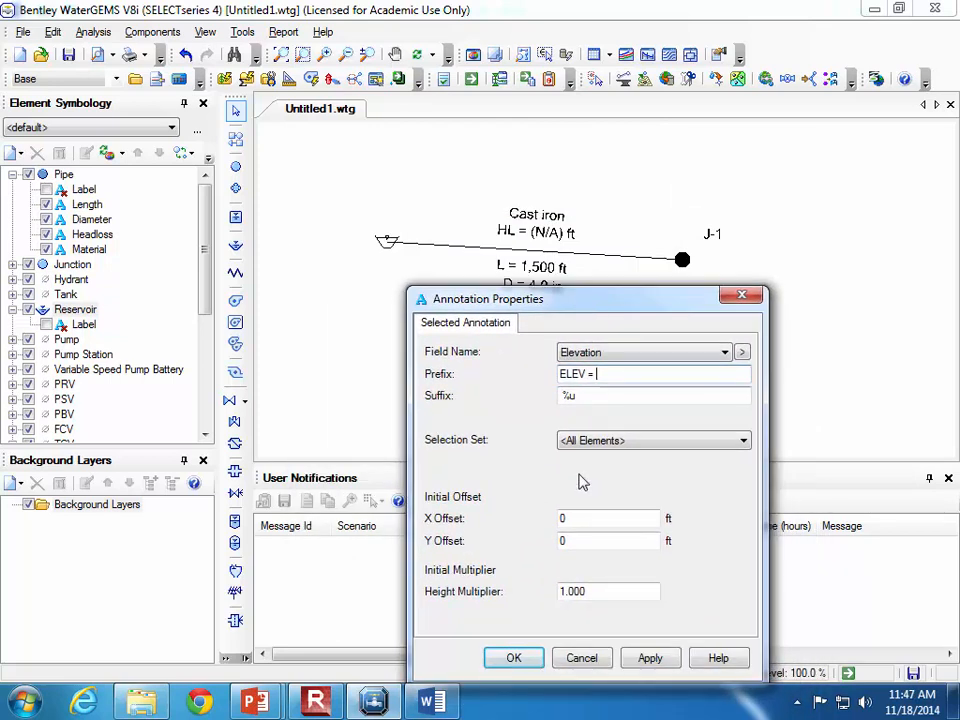
left_click(584, 541)
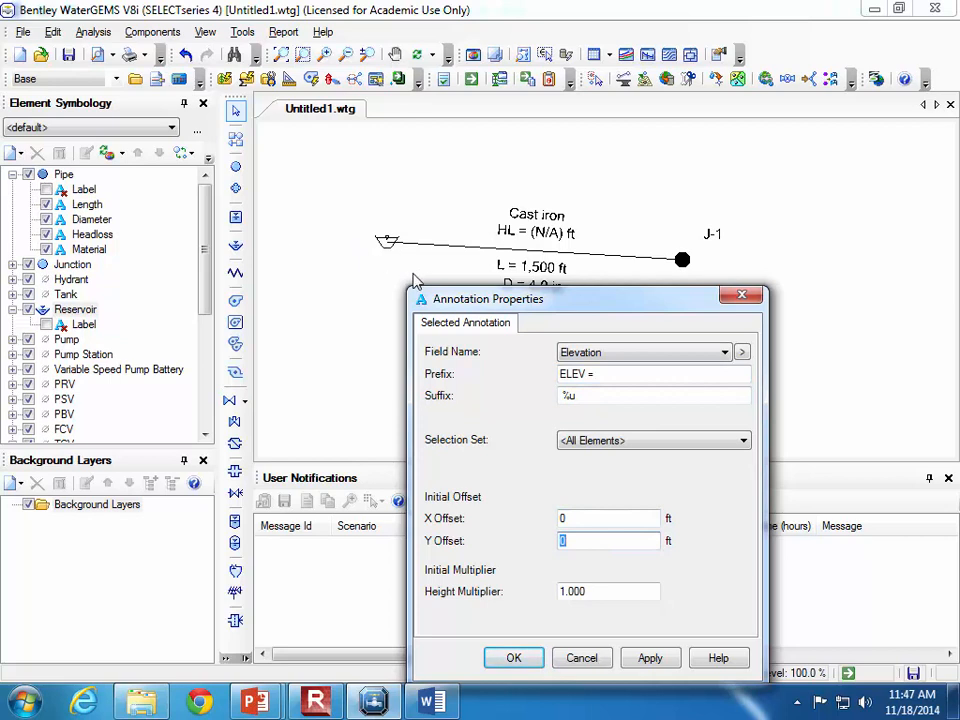
type("7")
left_click(652, 662)
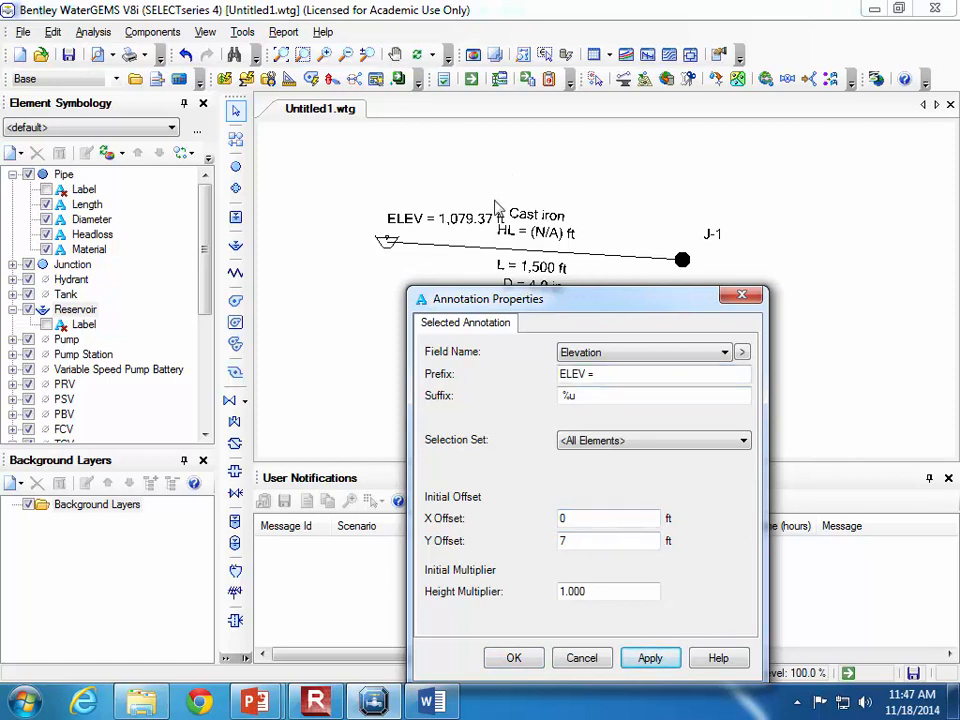
double_click(602, 516)
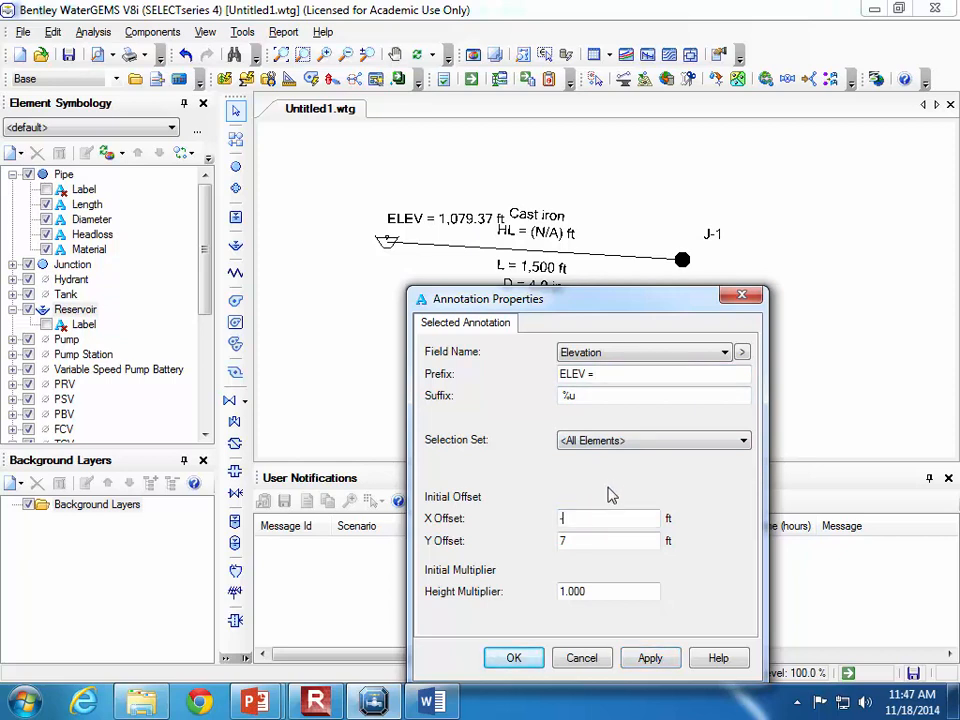
left_click(648, 658)
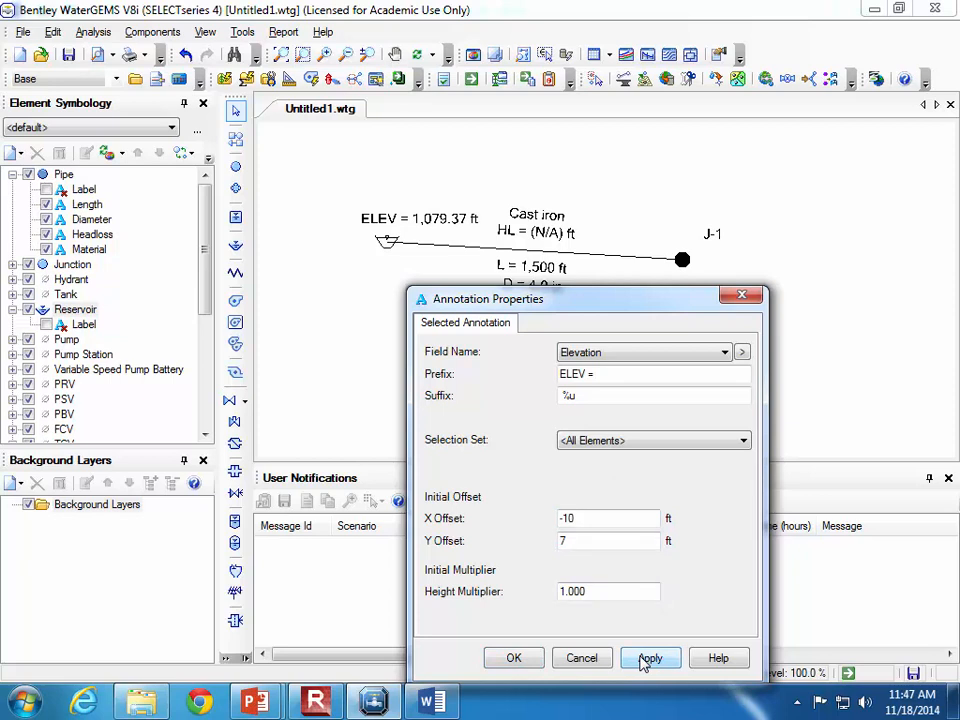
left_click(536, 660)
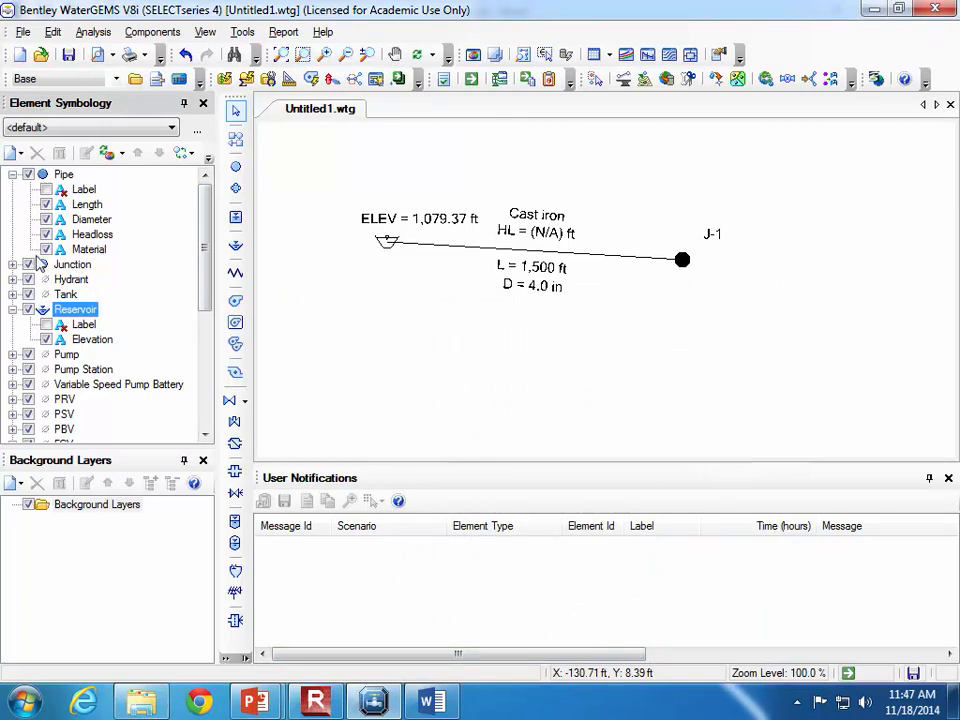
Hide the junction label annotation and create a junction annotation that shows the Pressure field with the prefix "P =".
left_click(12, 264)
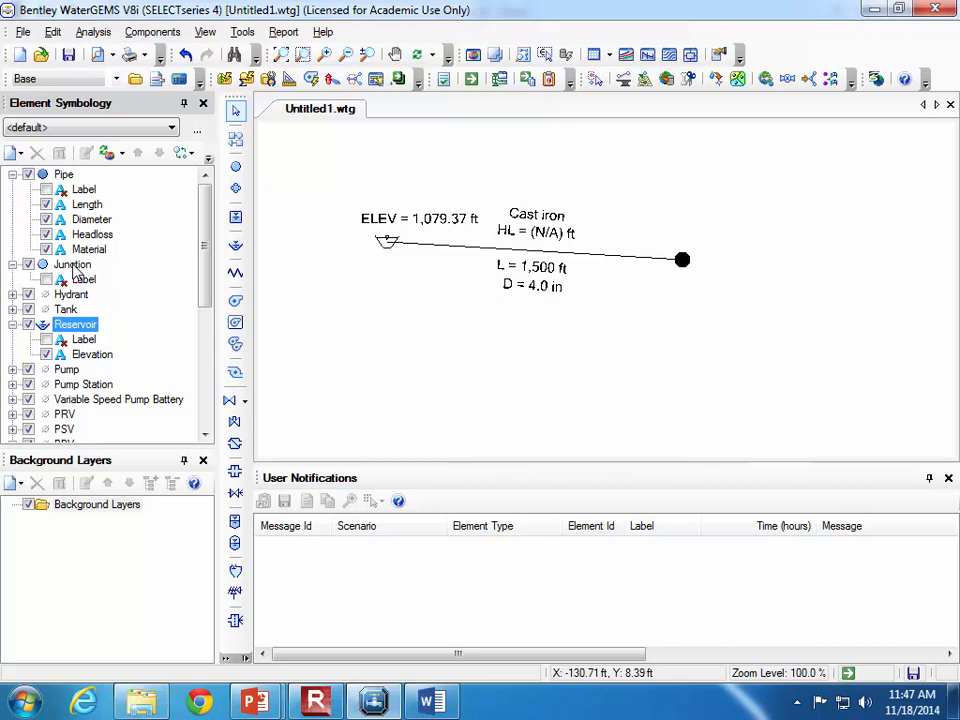
right_click(73, 266)
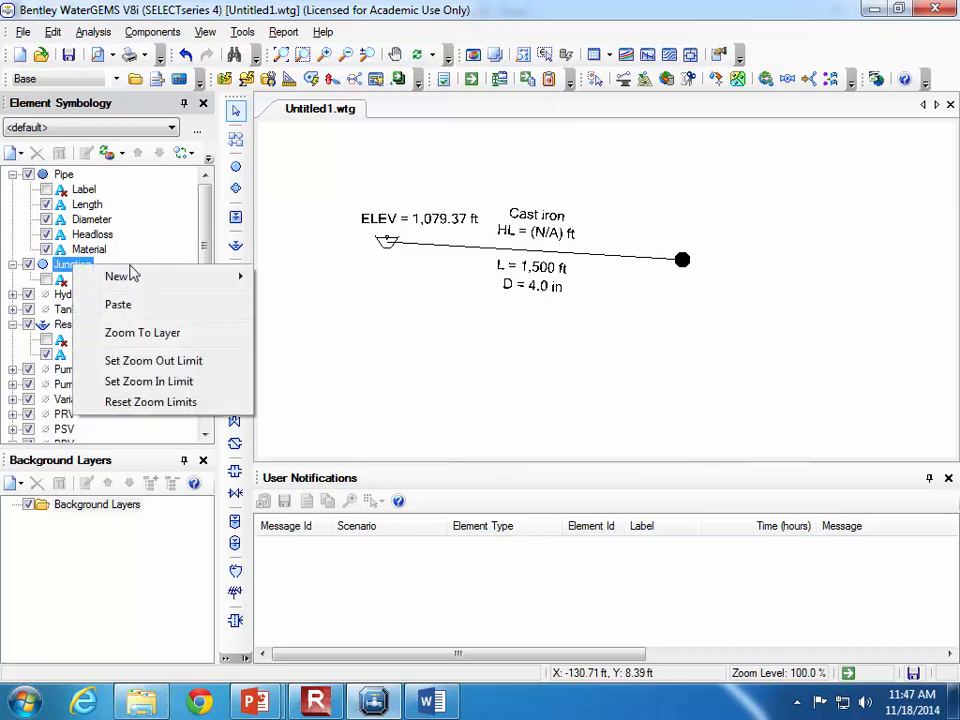
mouse_move(140, 284)
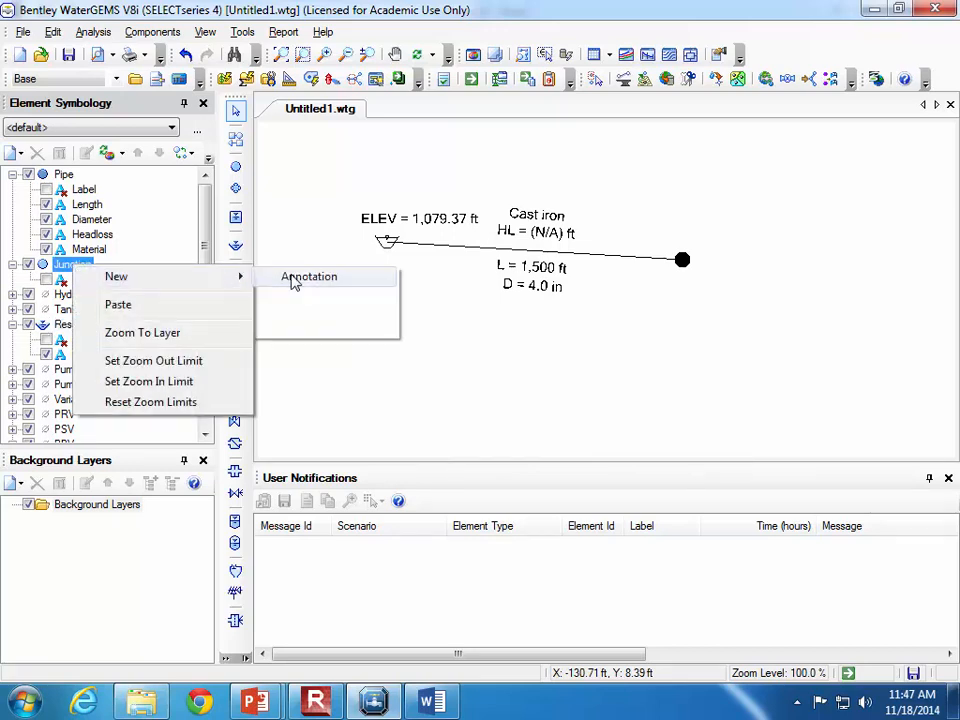
left_click(296, 278)
mouse_move(540, 160)
left_mouse_down()
mouse_move(459, 189)
mouse_move(325, 210)
left_mouse_up()
left_click(326, 256)
left_click_drag(545, 345, 548, 456)
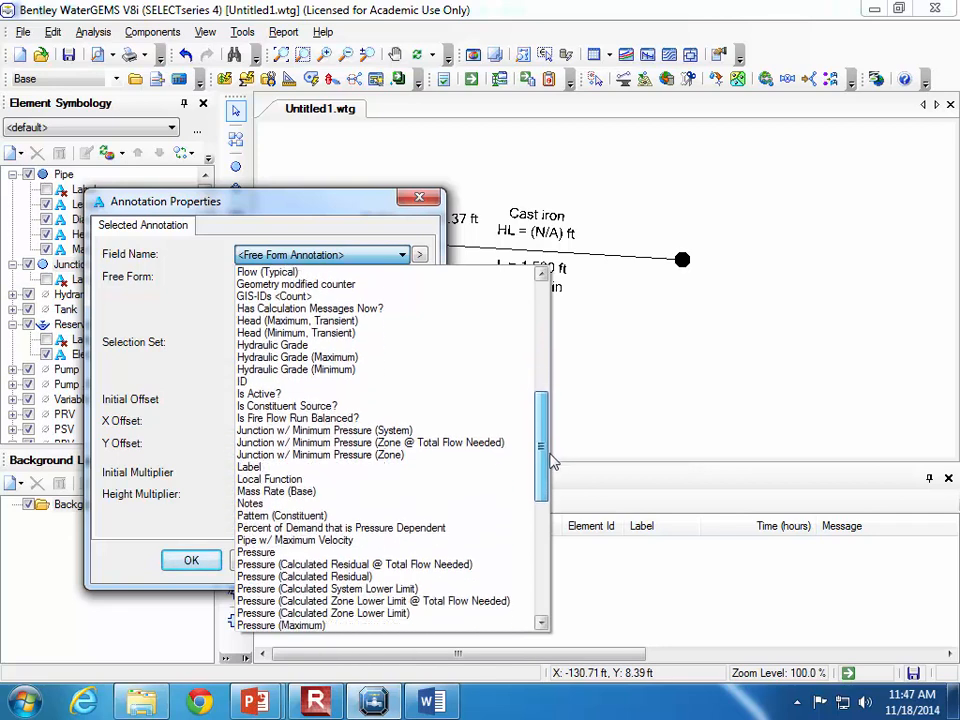
left_click(476, 551)
left_click(279, 276)
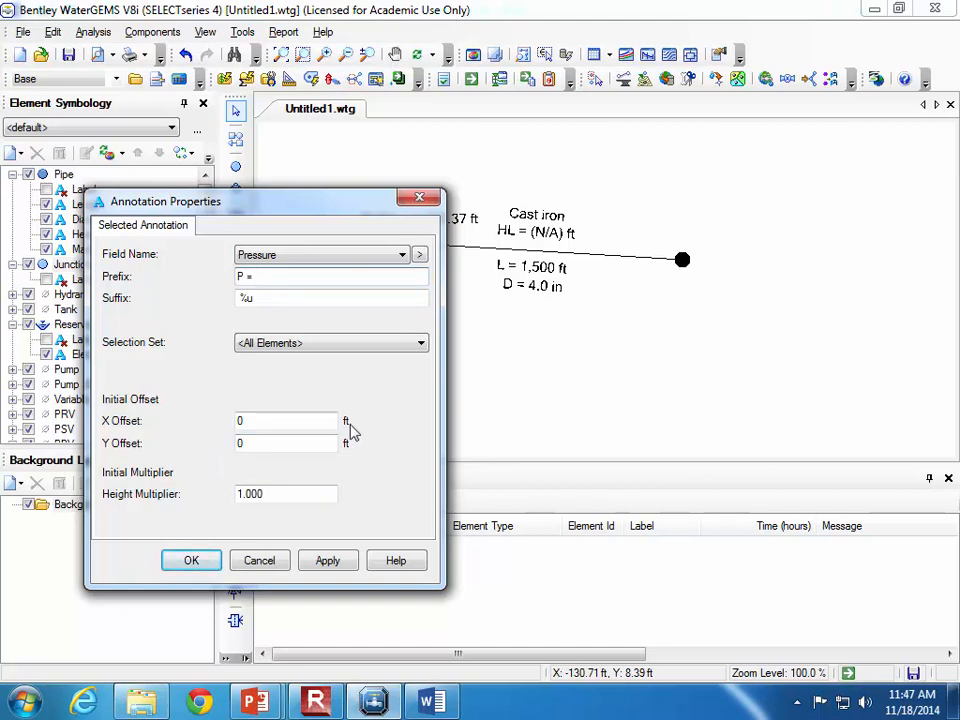
left_click(332, 563)
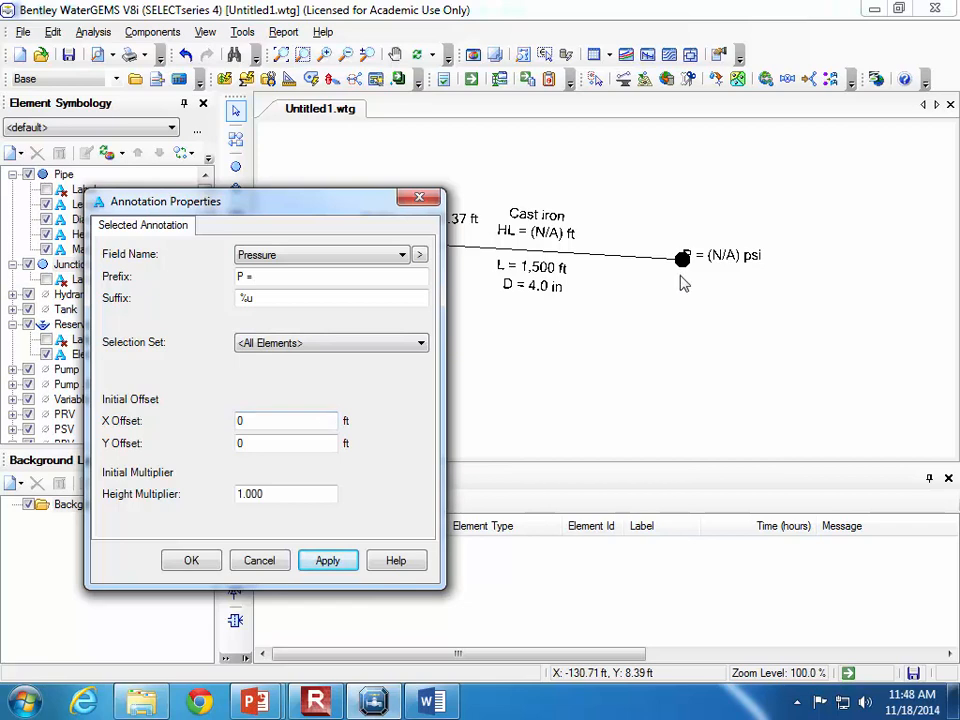
Set the junction pressure annotation's X offset to 5 ft and accept the annotation.
left_click(294, 418)
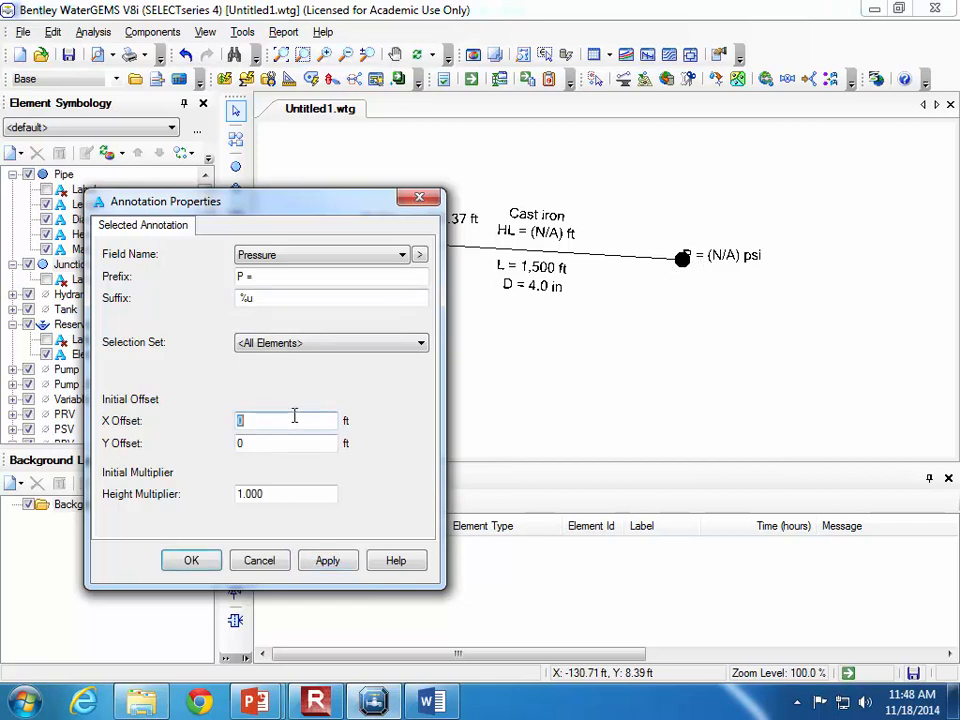
type("5")
left_click(326, 561)
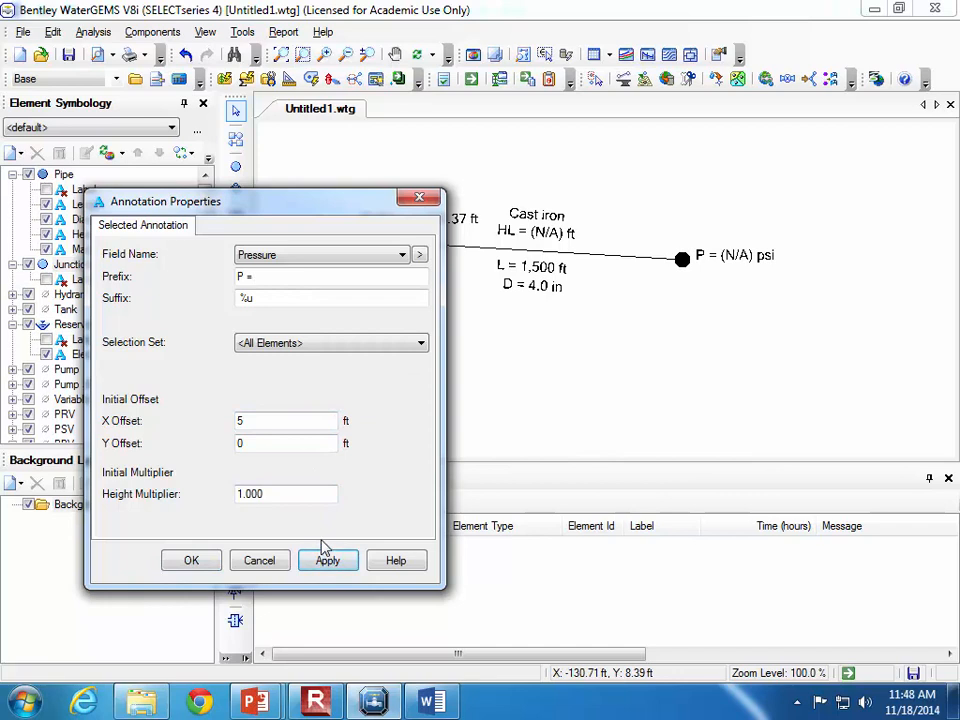
left_click(199, 563)
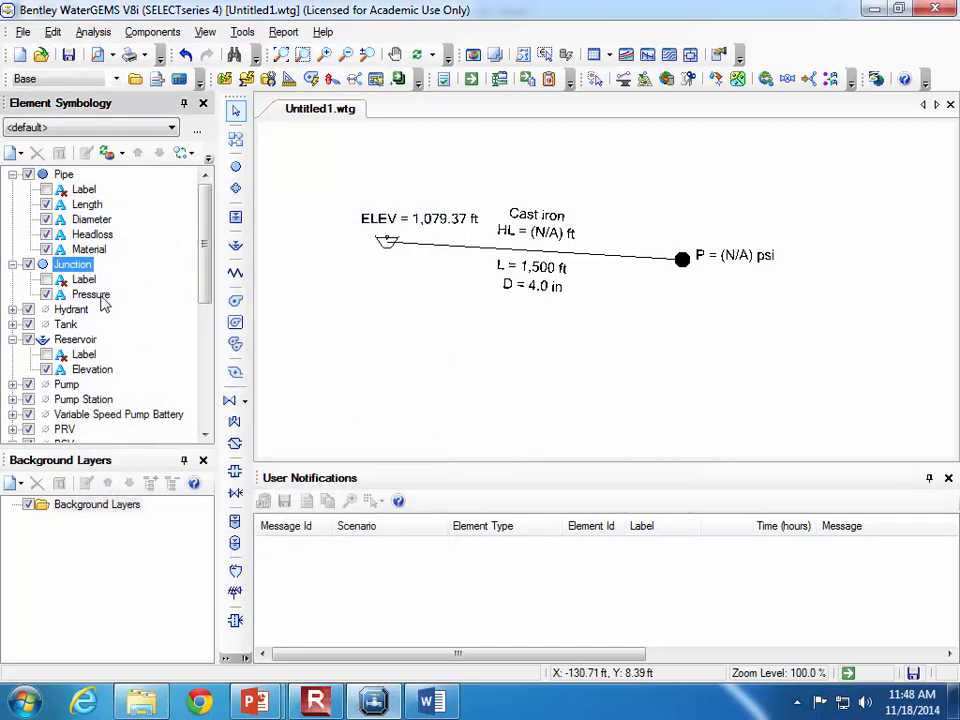
Create another junction annotation that shows the Demand field with the prefix "Q =".
right_click(80, 267)
mouse_move(220, 277)
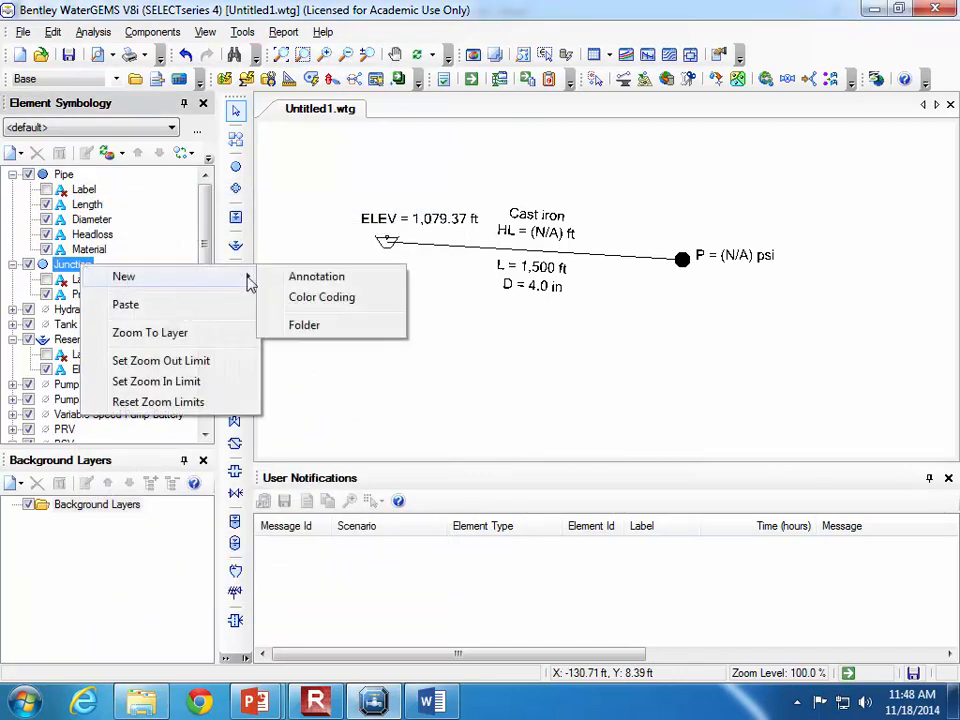
left_click(313, 283)
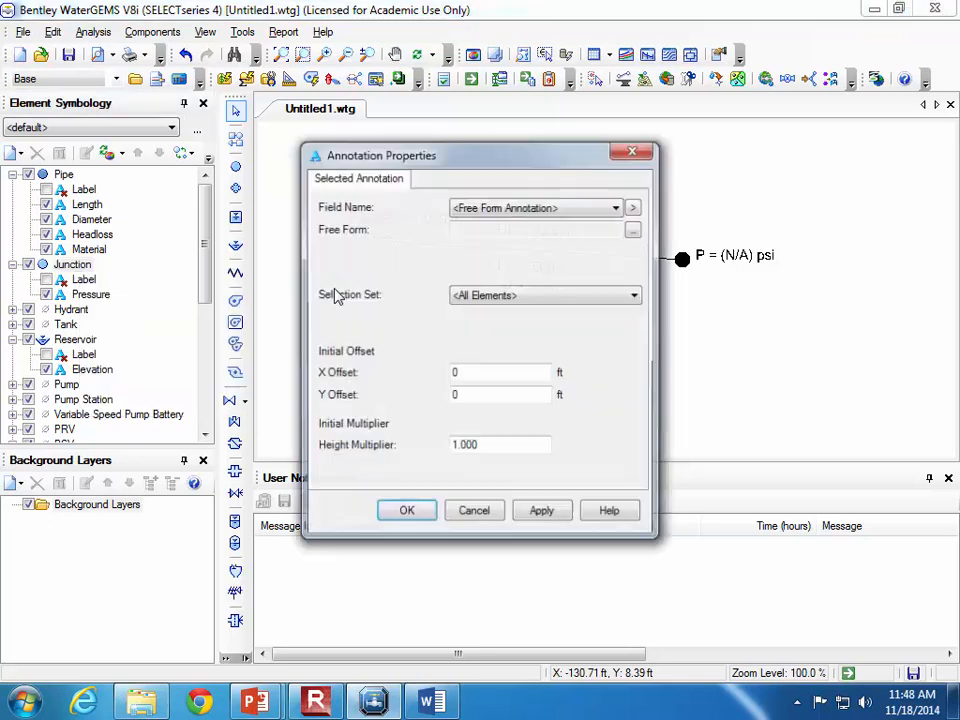
left_click(617, 207)
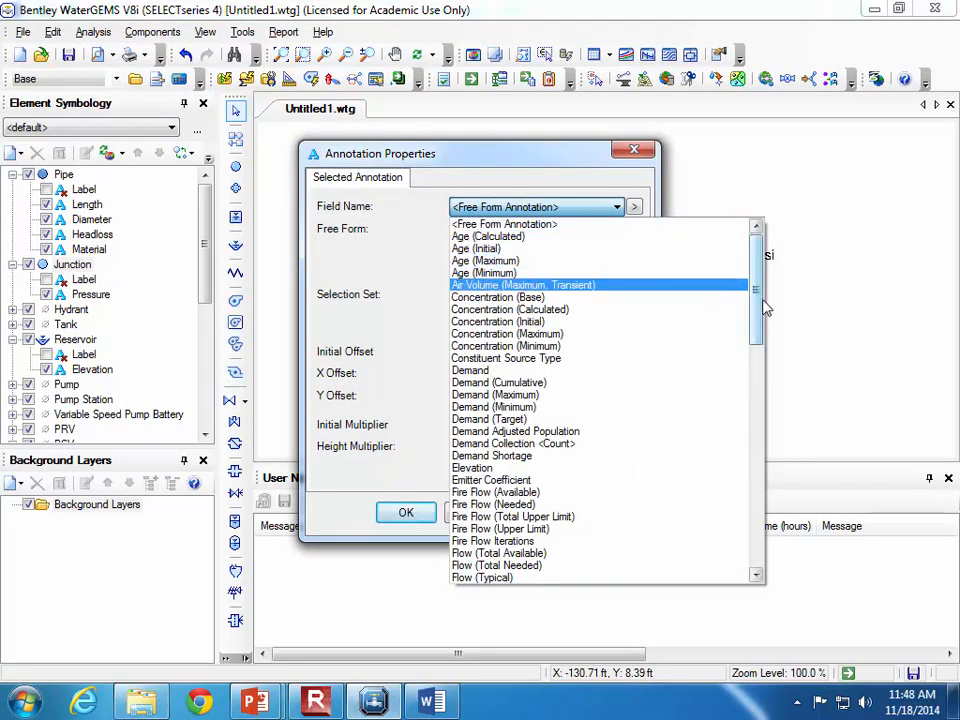
scroll(764, 321, "down", 3)
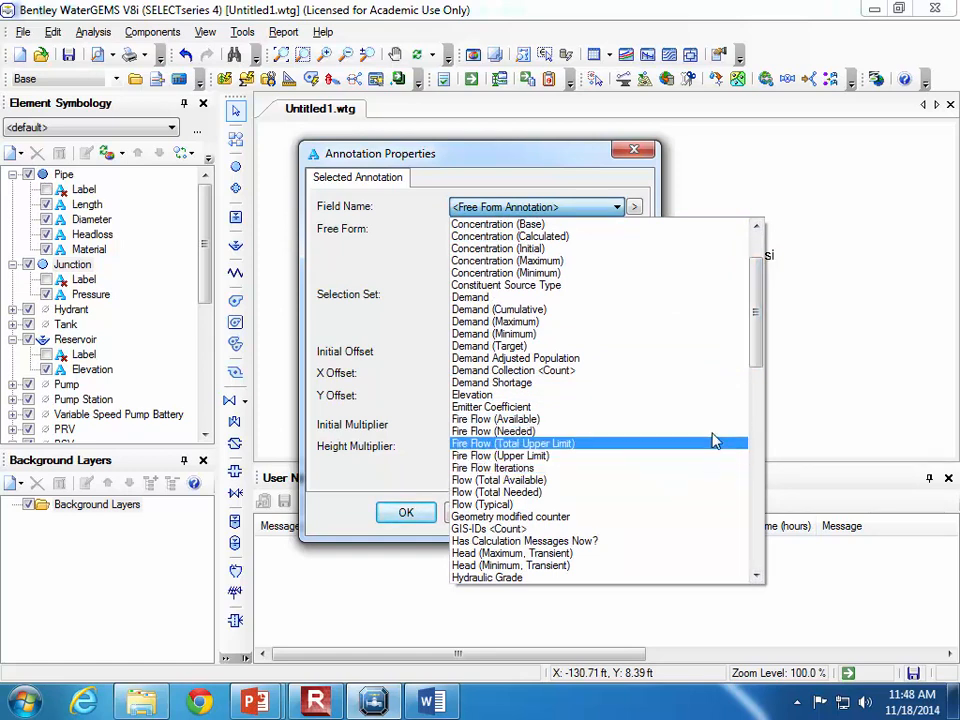
left_click(636, 304)
left_click(574, 231)
type("Q =")
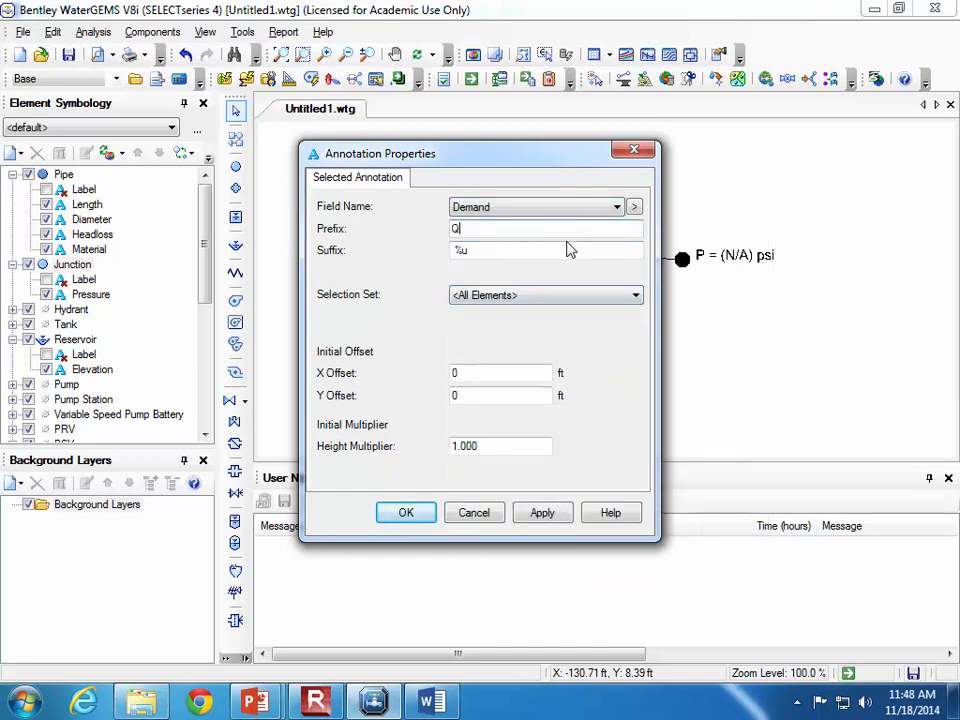
Set the demand annotation's X offset to 5 ft and Y offset to -8 ft, and accept the annotation.
left_click(508, 377)
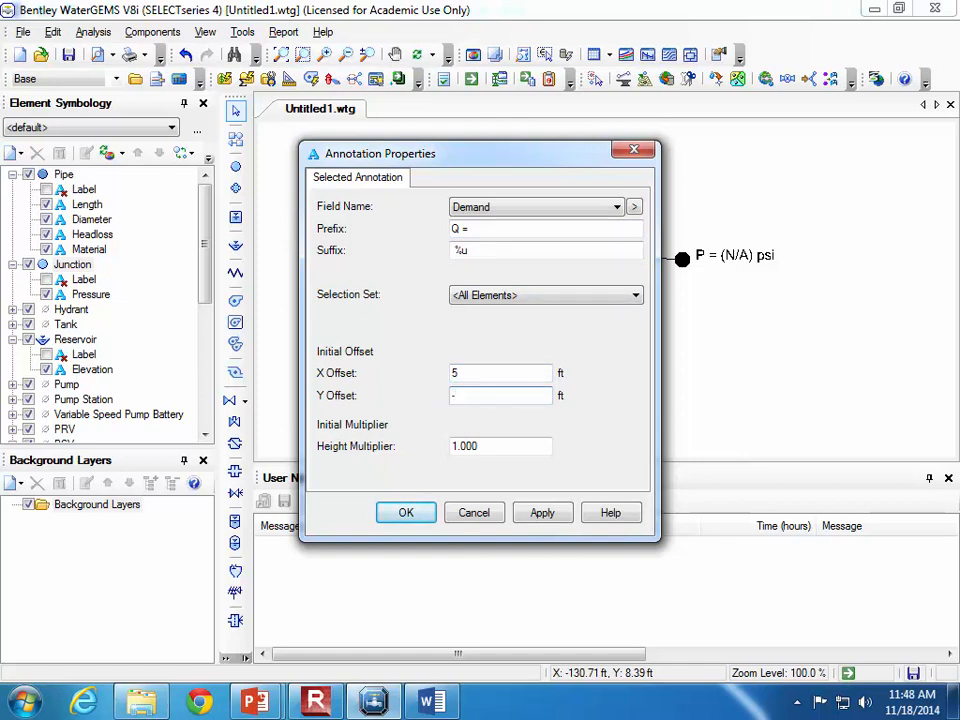
left_click(553, 512)
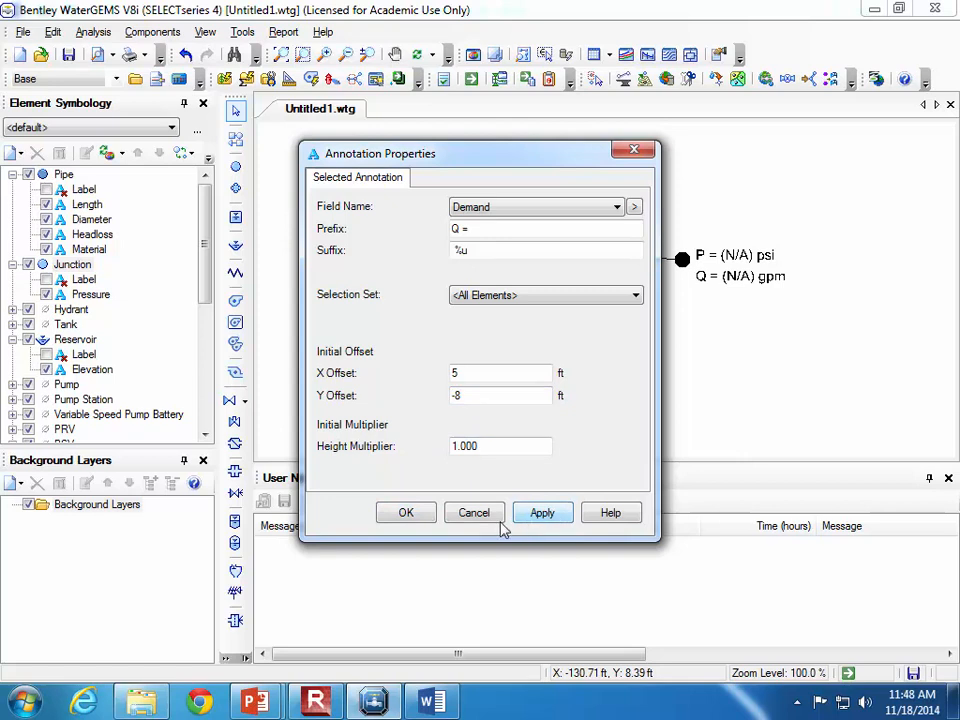
left_click(406, 513)
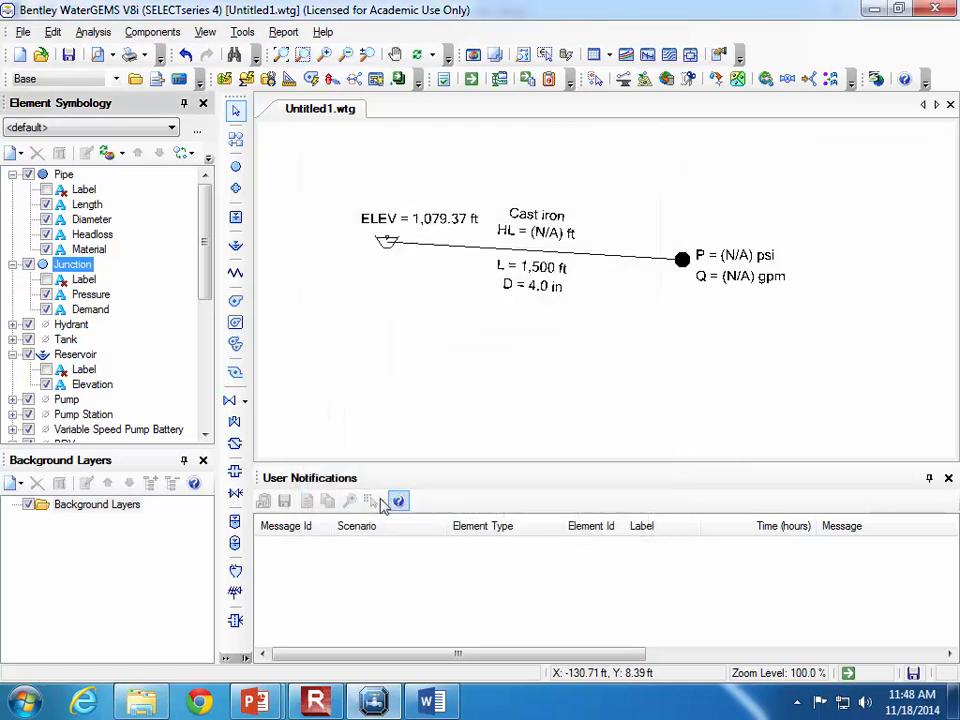
Create a third junction annotation that shows the Elevation field with the prefix "ELEV =".
right_click(84, 268)
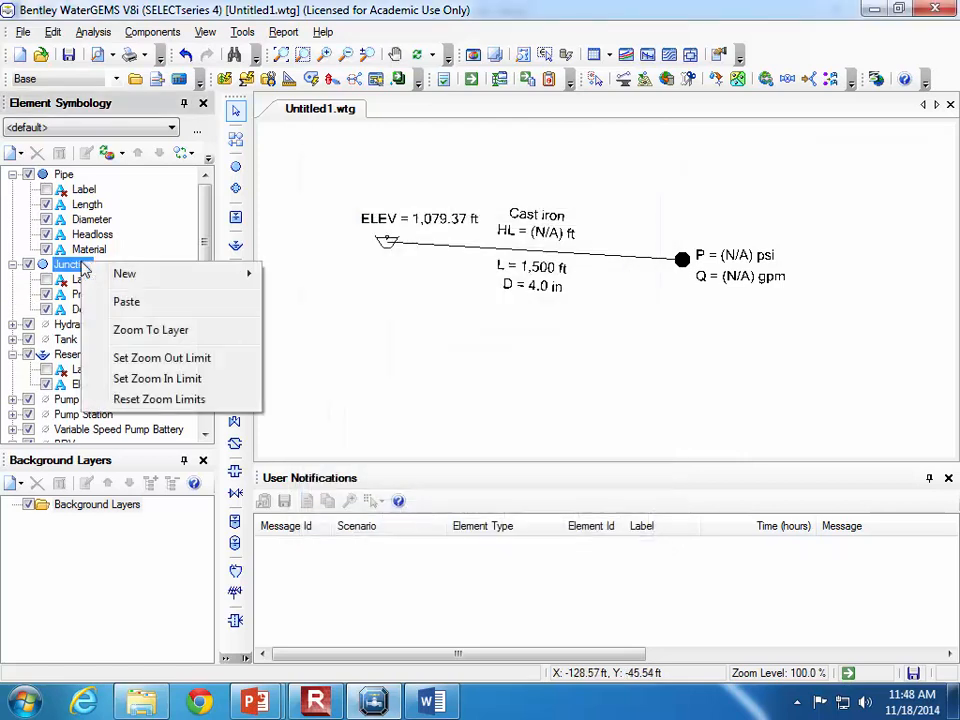
mouse_move(180, 273)
left_click(312, 275)
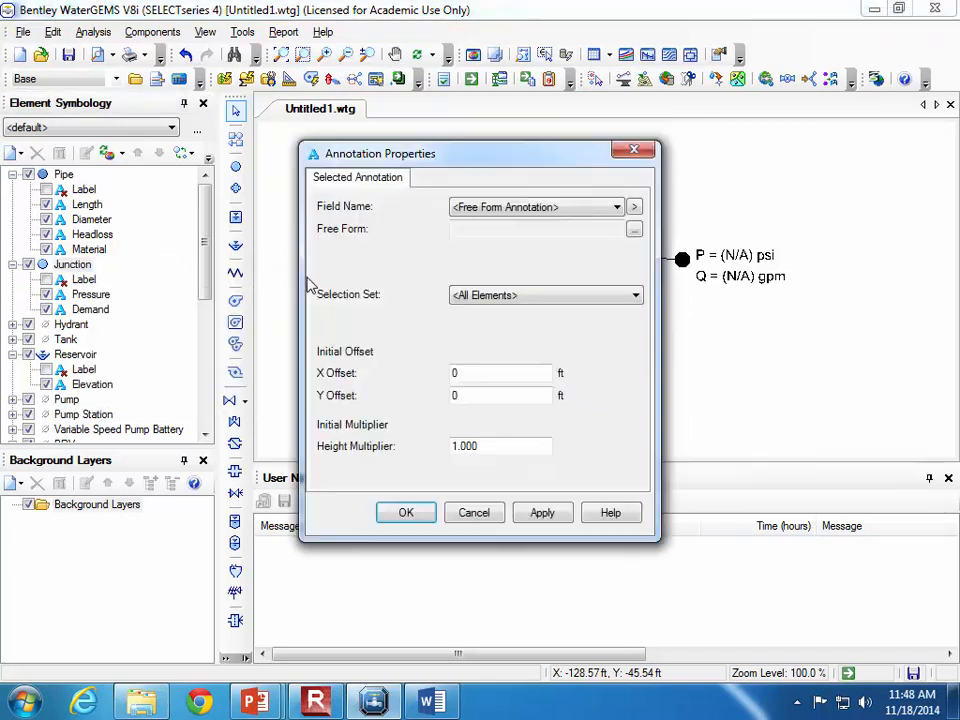
left_click(536, 210)
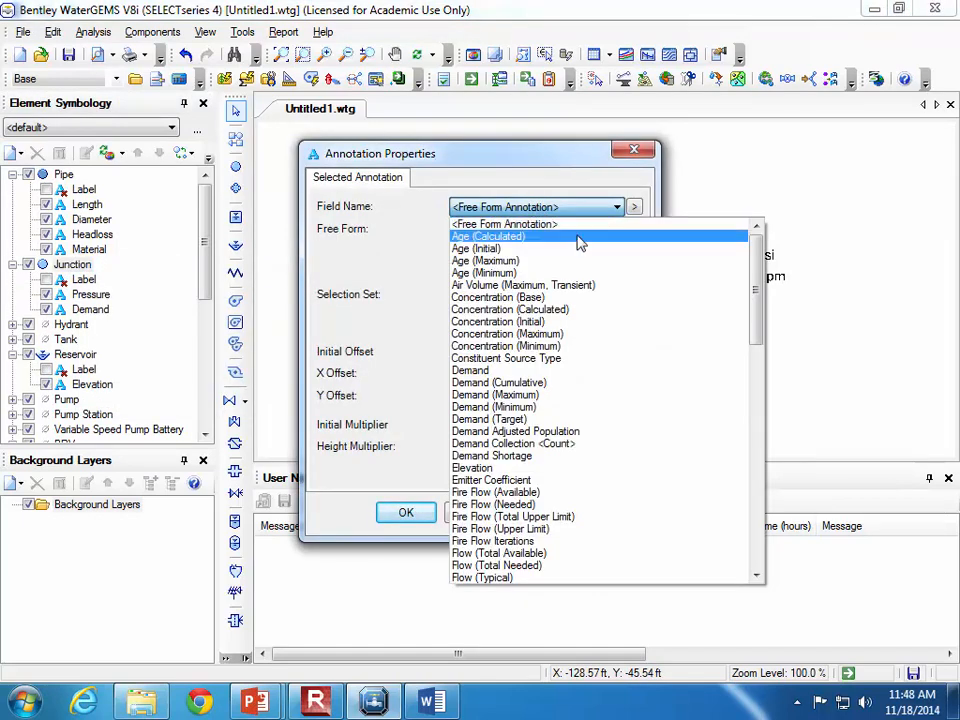
scroll(756, 318, "down", 3)
left_click(679, 350)
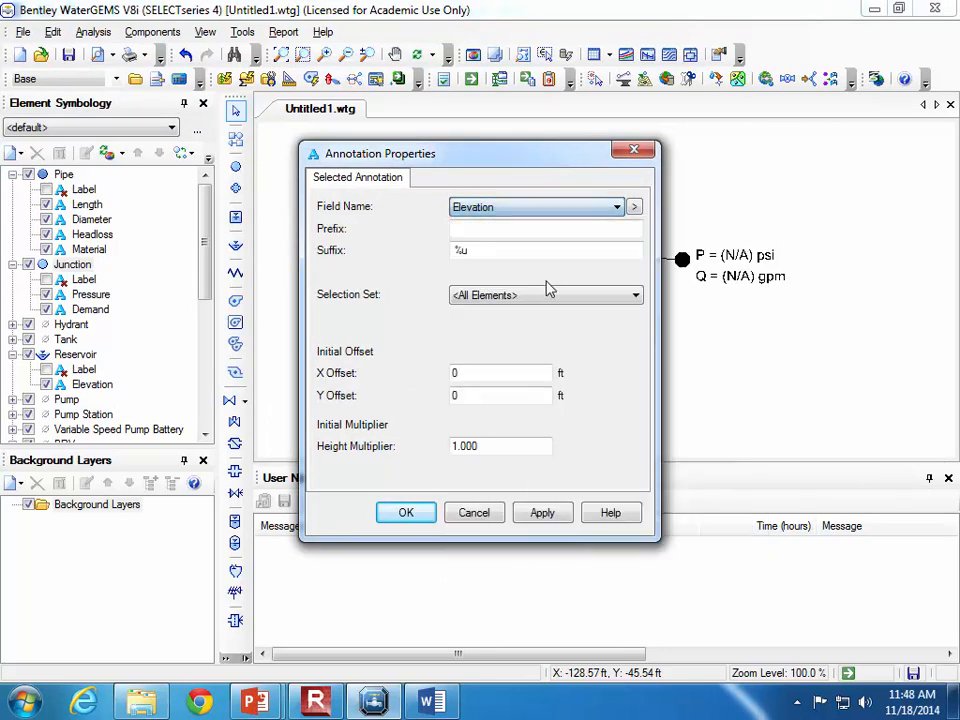
left_click(506, 230)
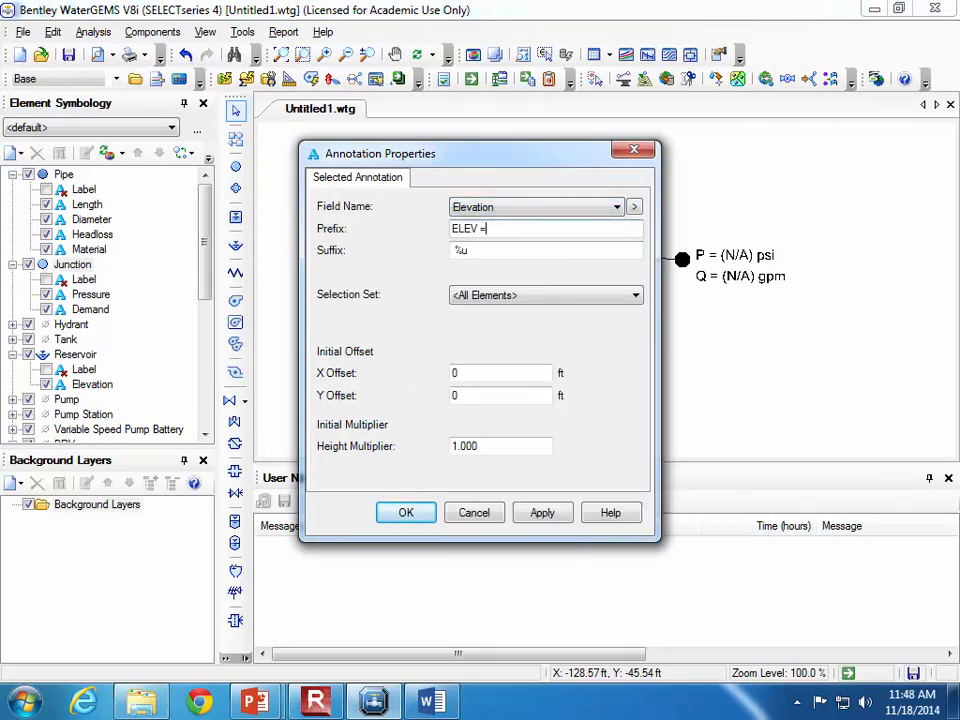
Apply an X offset of 5 ft and a Y offset of -13 ft to the junction elevation annotation.
double_click(493, 372)
type("5")
double_click(492, 398)
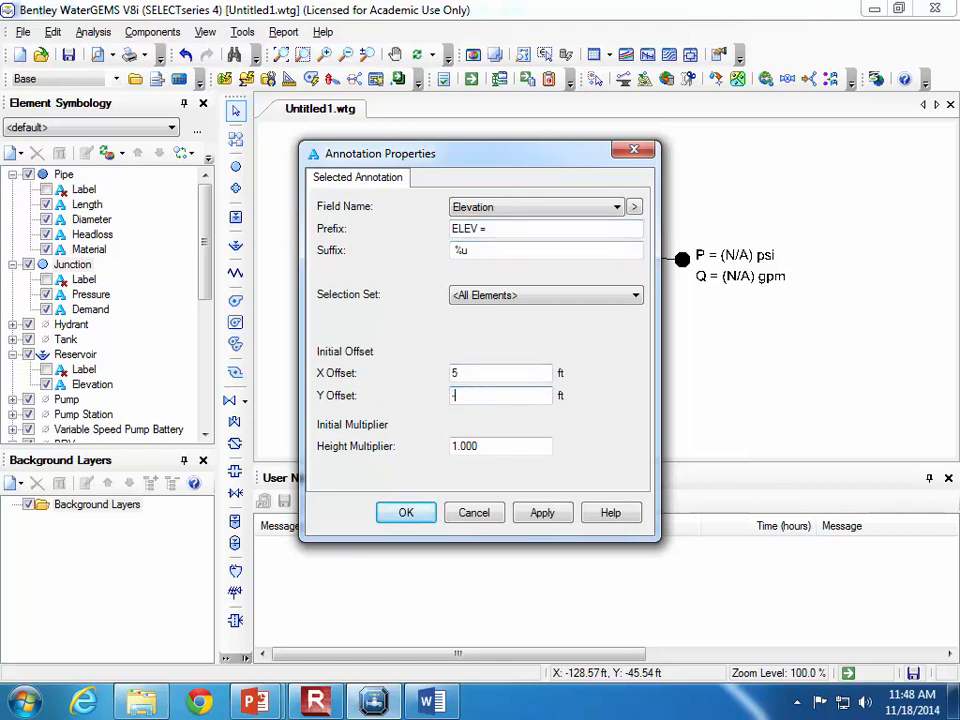
left_click(543, 518)
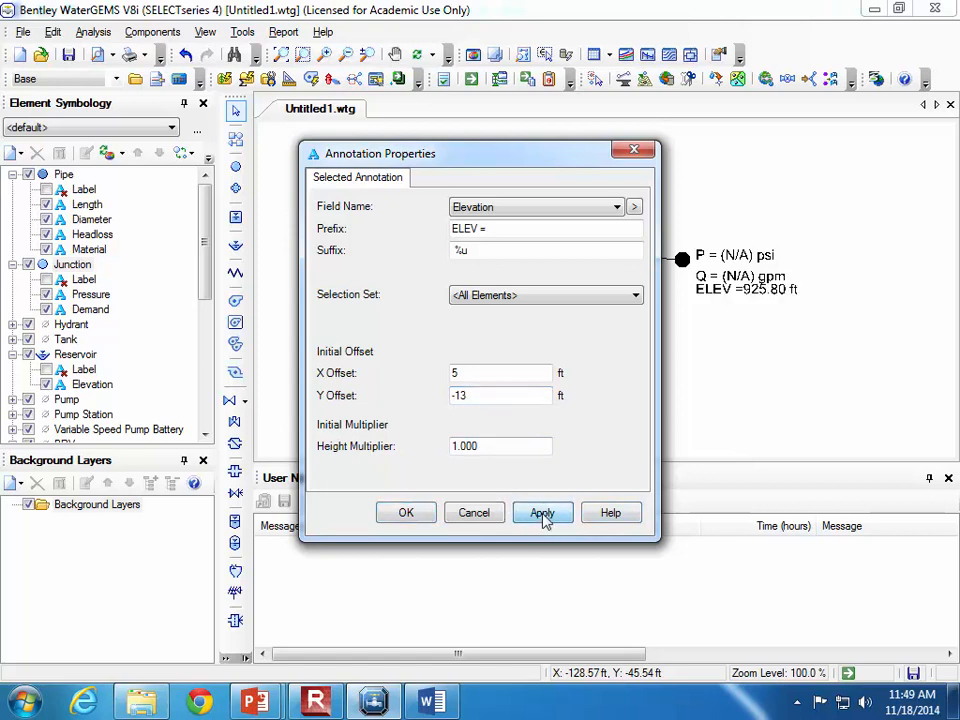
Set the junction elevation annotation's Y offset to -15 ft to separate it from the demand text, and accept the annotation.
double_click(484, 398)
left_click(484, 398)
key("BackSpace")
type("5")
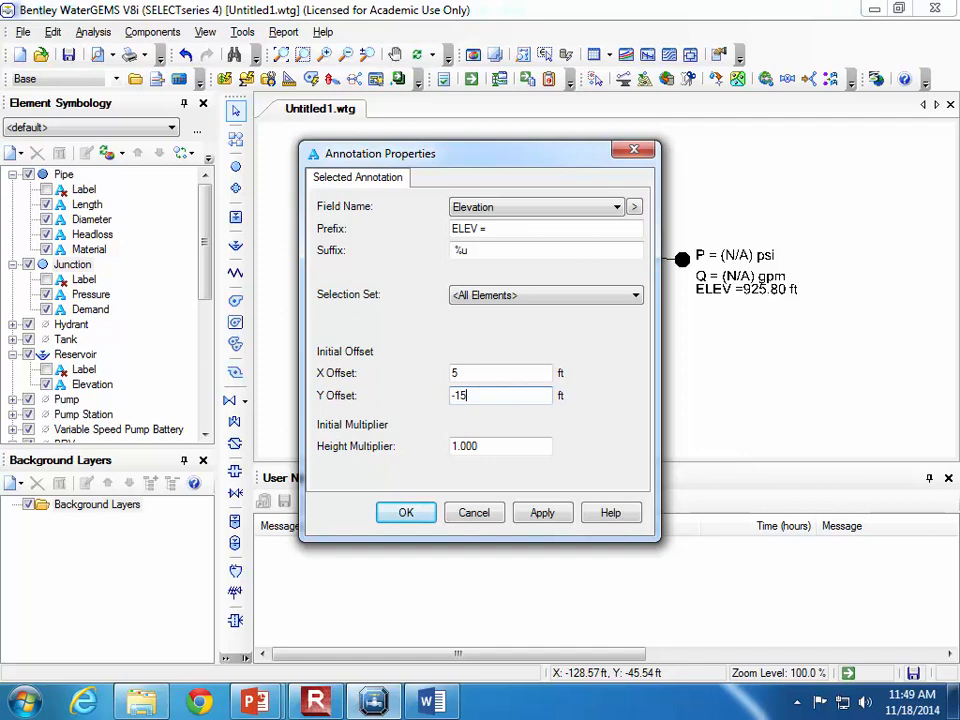
left_click(544, 512)
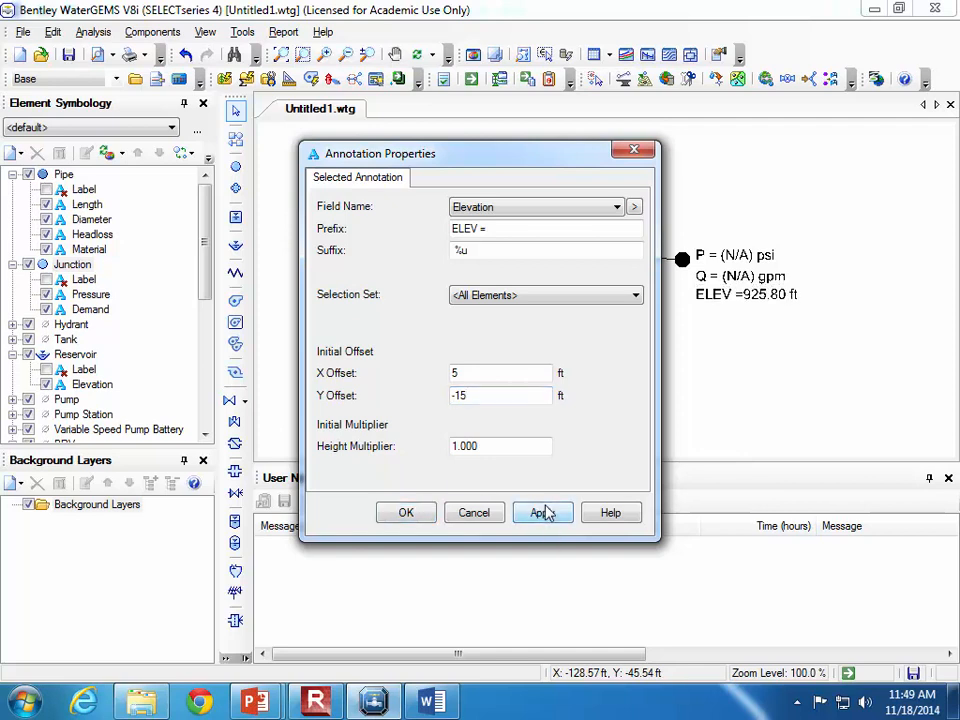
left_click(407, 513)
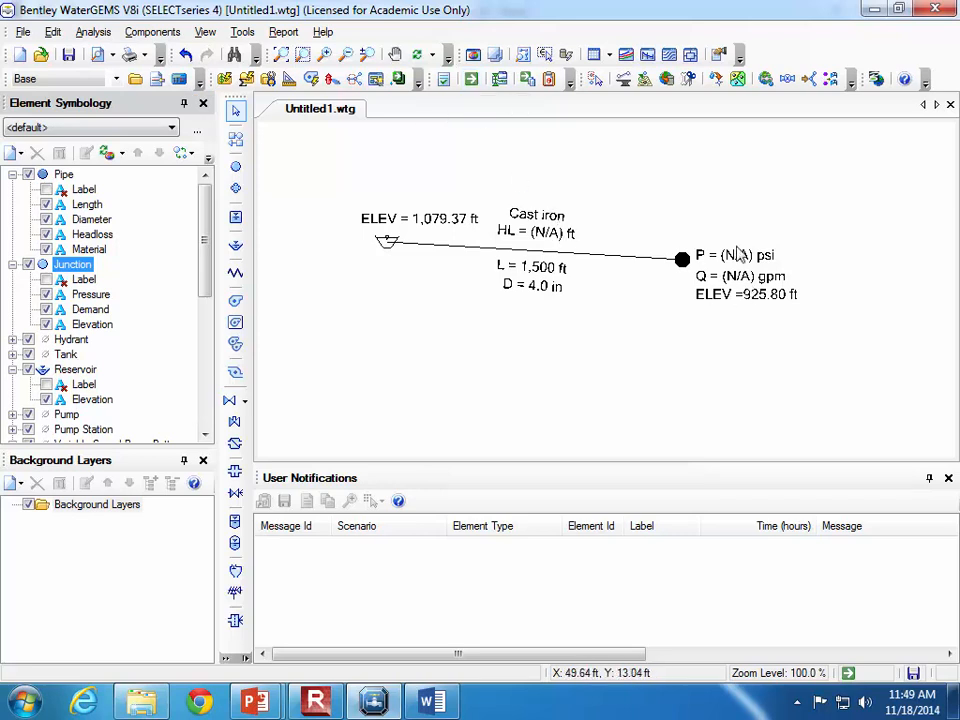
Compute the Base scenario and close the calculation summary.
left_click(474, 82)
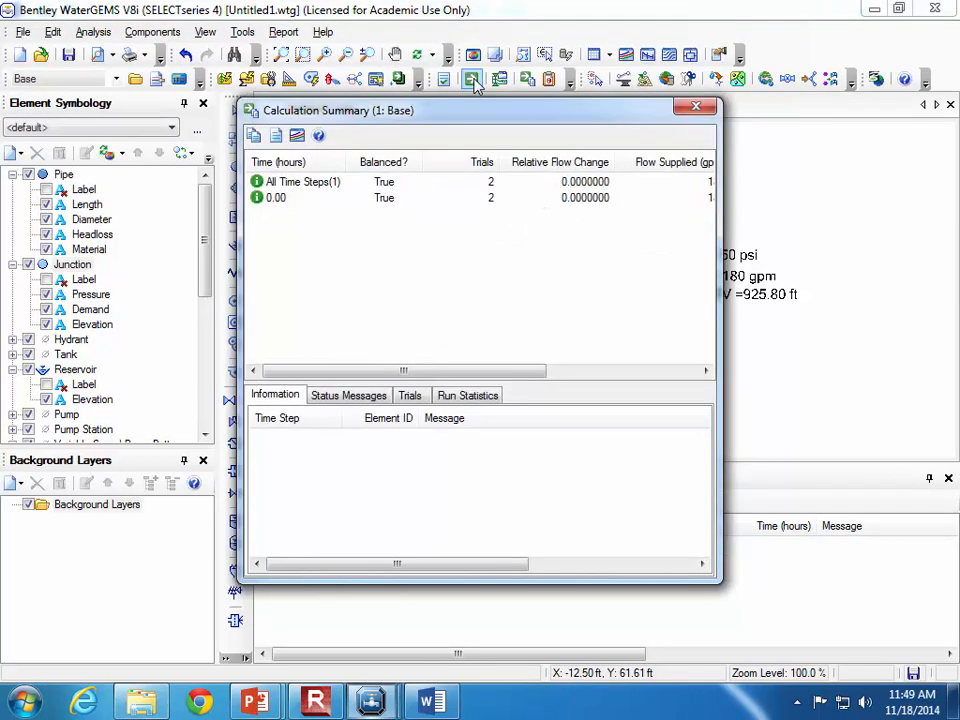
left_click(697, 108)
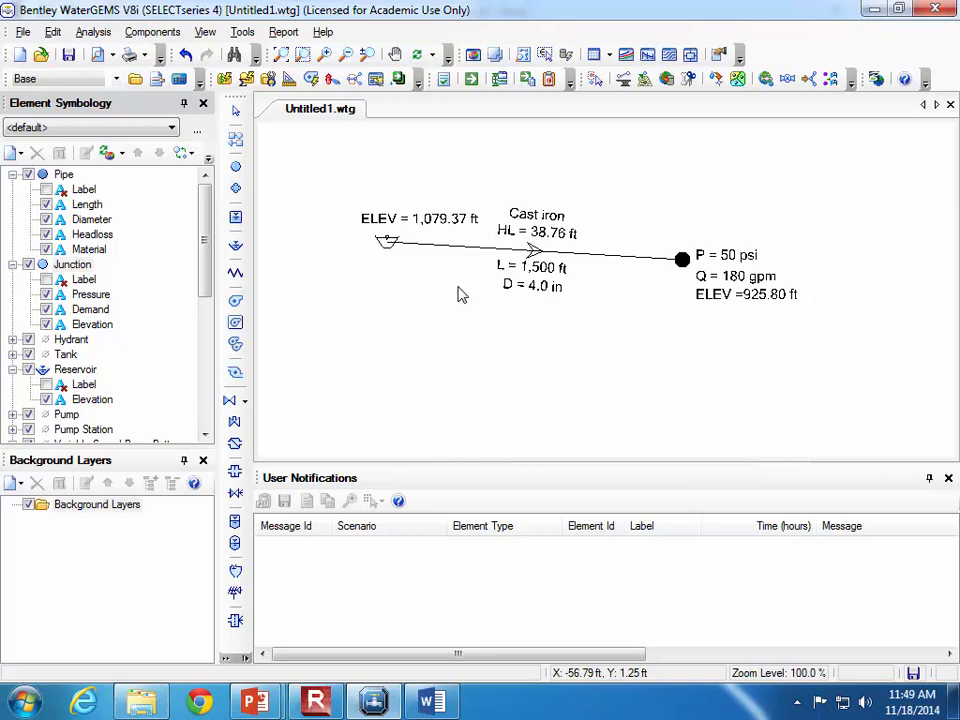
left_click(316, 702)
left_click(428, 220)
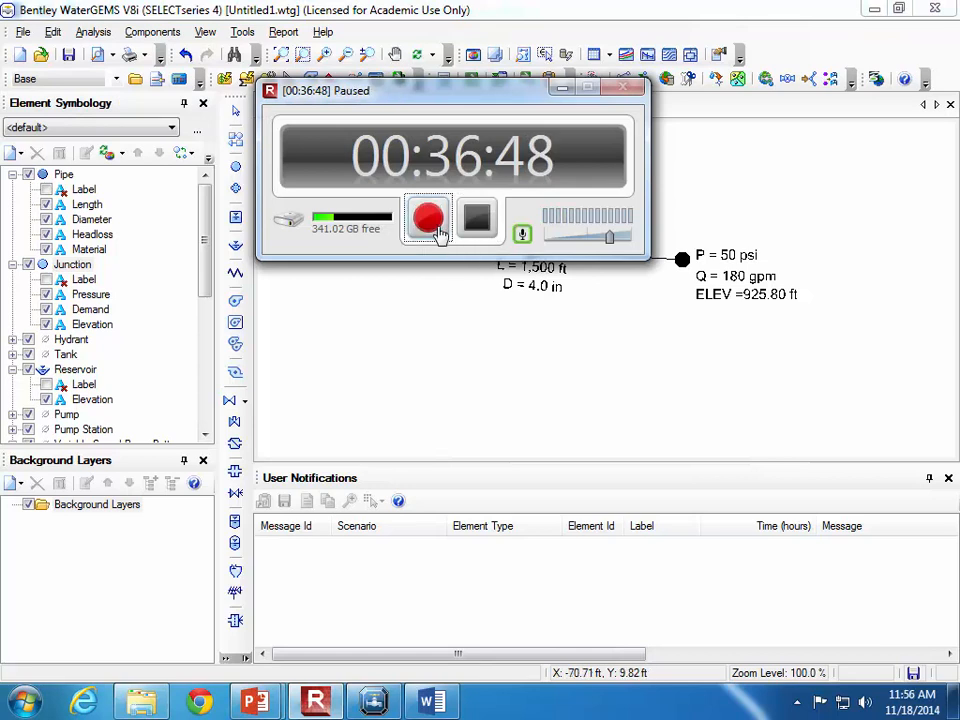
left_click(430, 222)
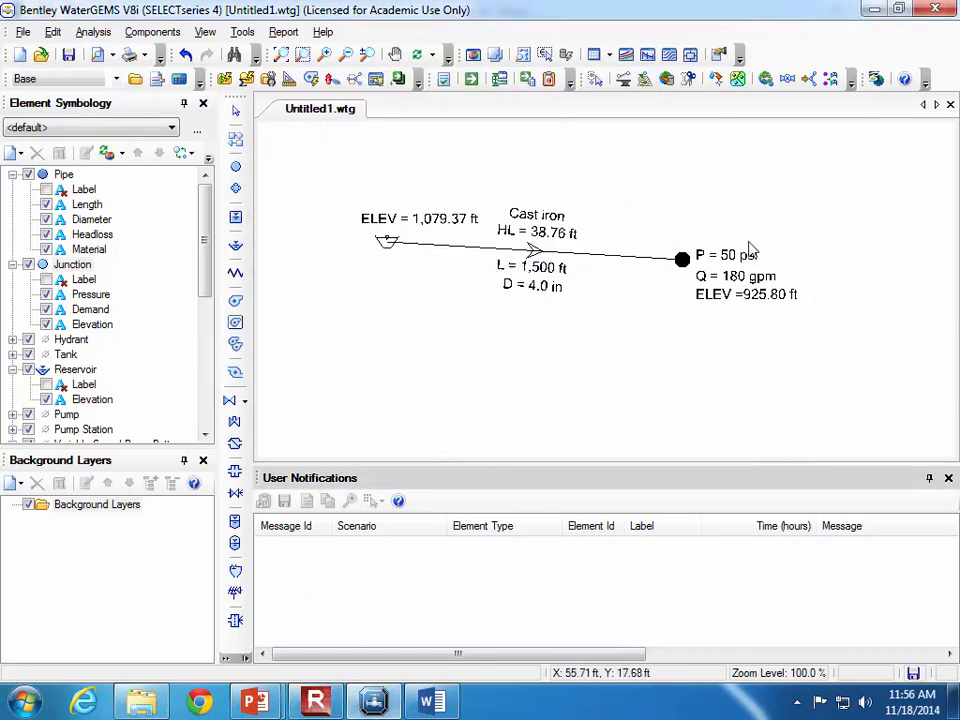
Set the display precision of the Pressure unit to 1 decimal place in the project options.
left_click(242, 31)
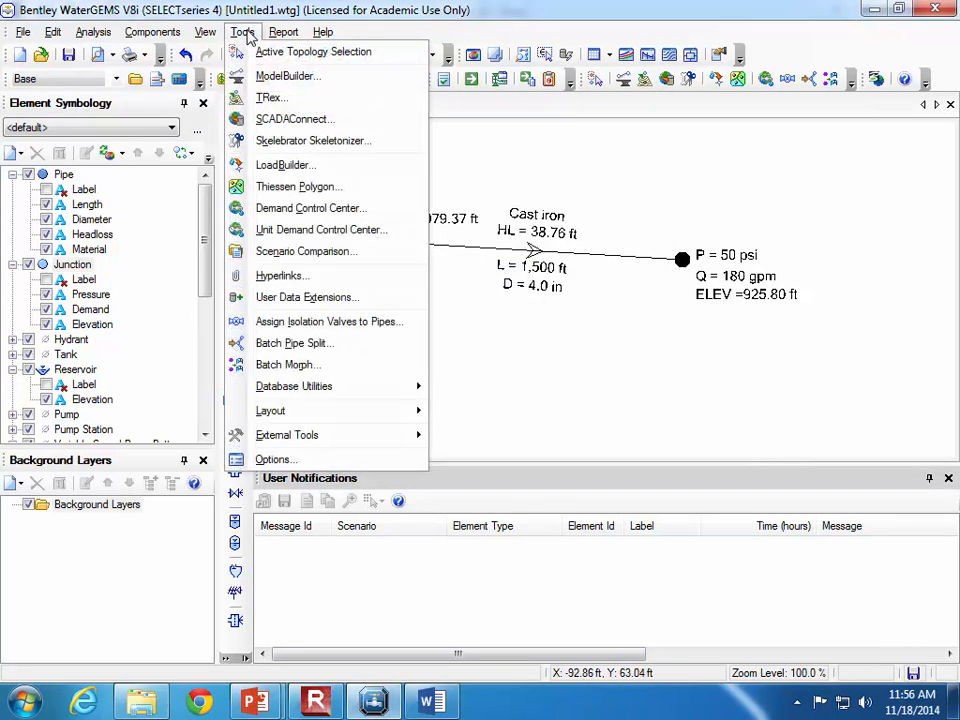
left_click(314, 461)
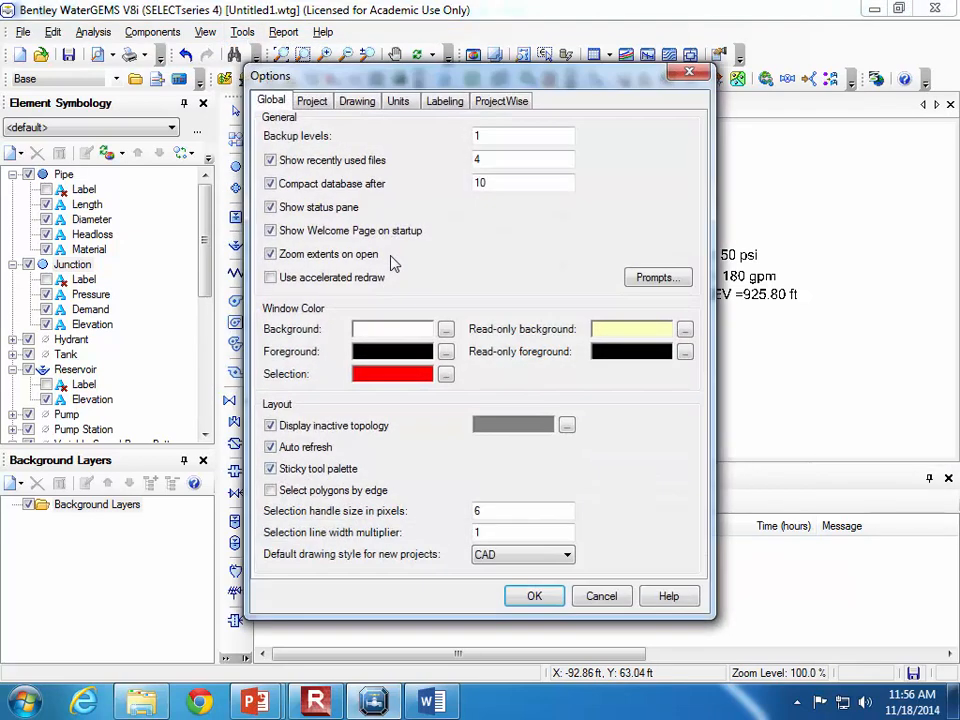
left_click(399, 103)
left_click_drag(508, 68, 330, 80)
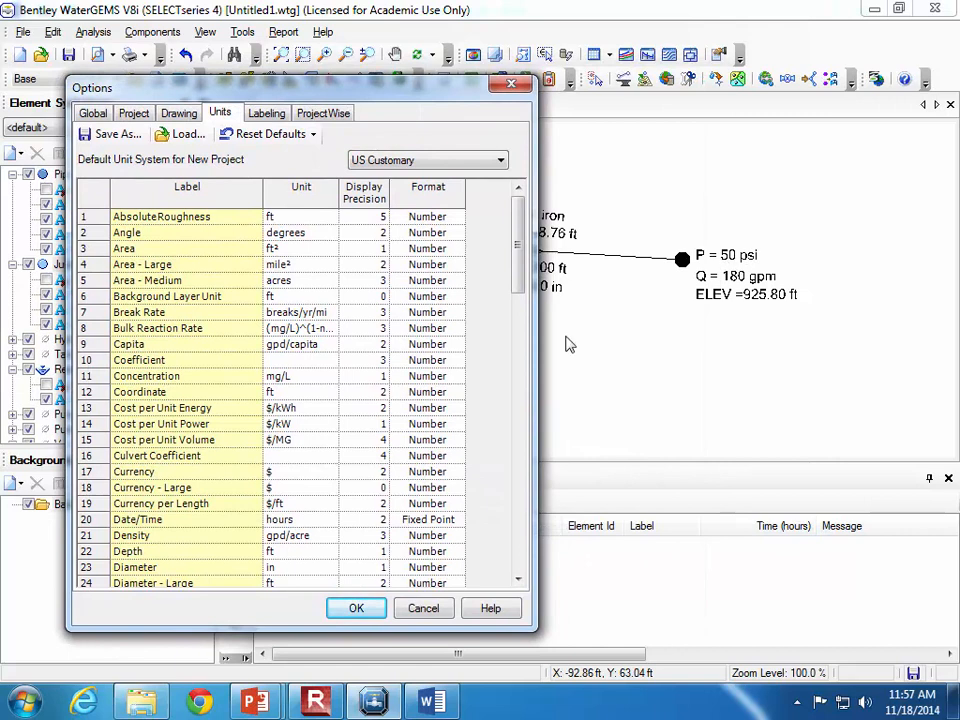
left_click_drag(519, 253, 519, 415)
left_click(381, 441)
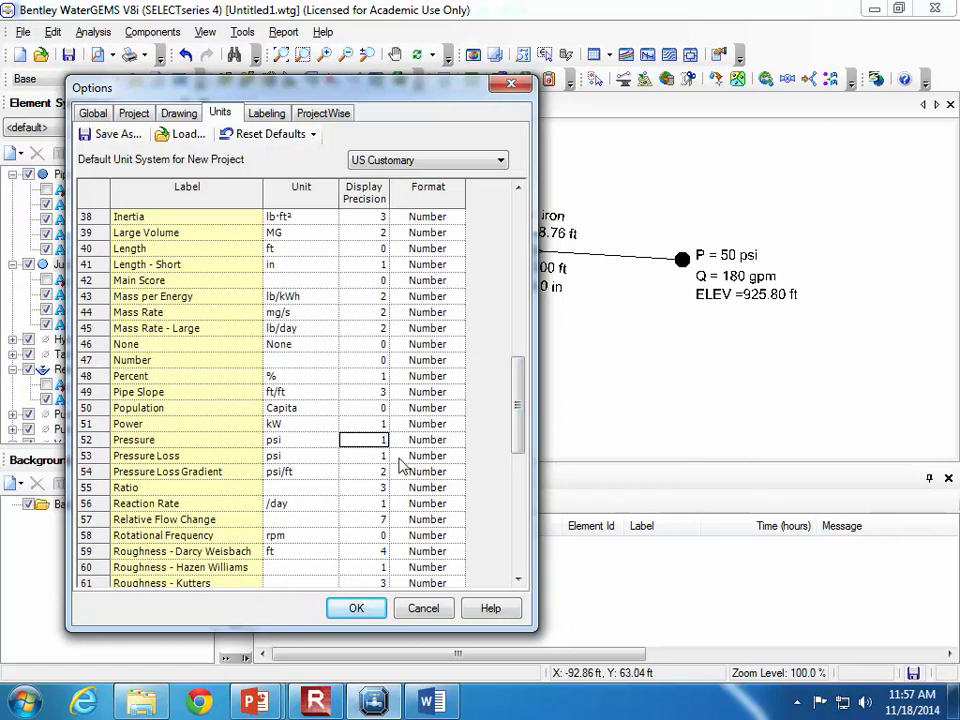
type("1")
left_click(357, 609)
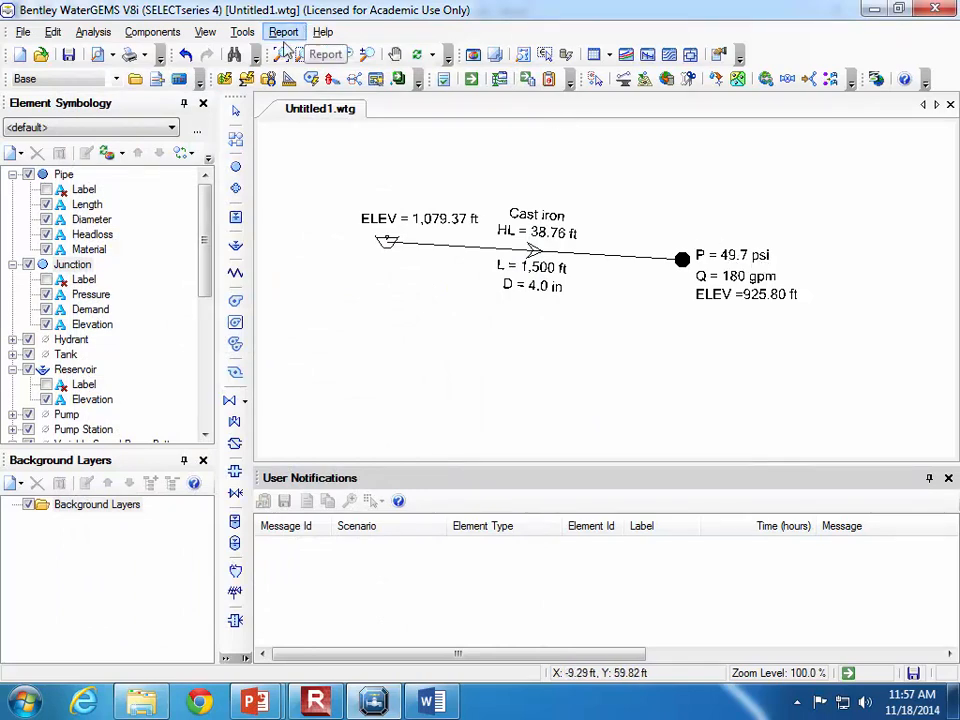
left_click(316, 705)
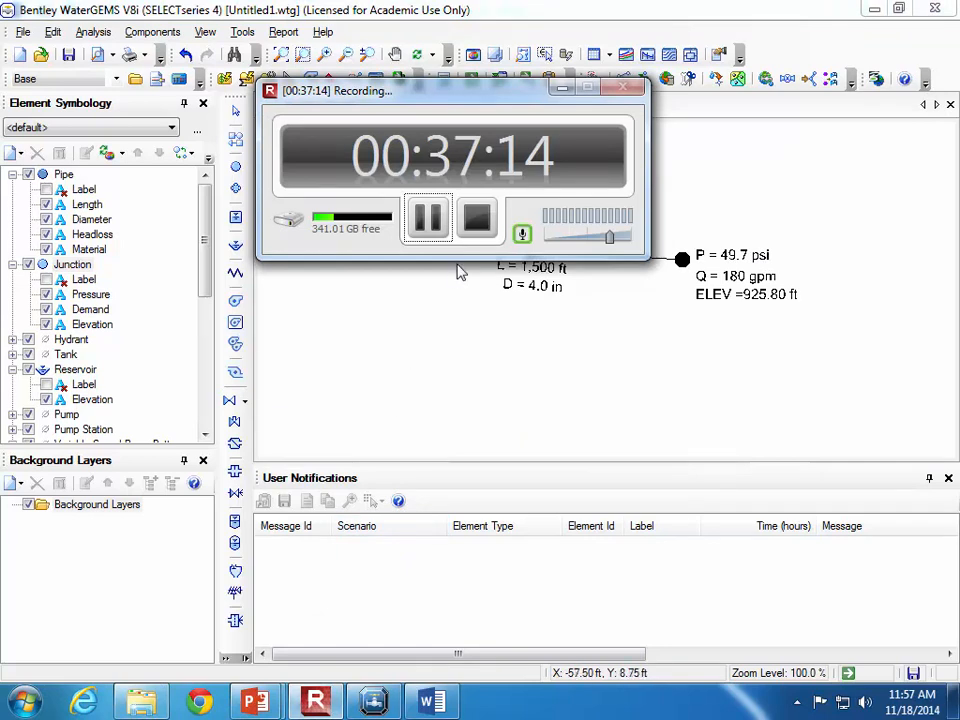